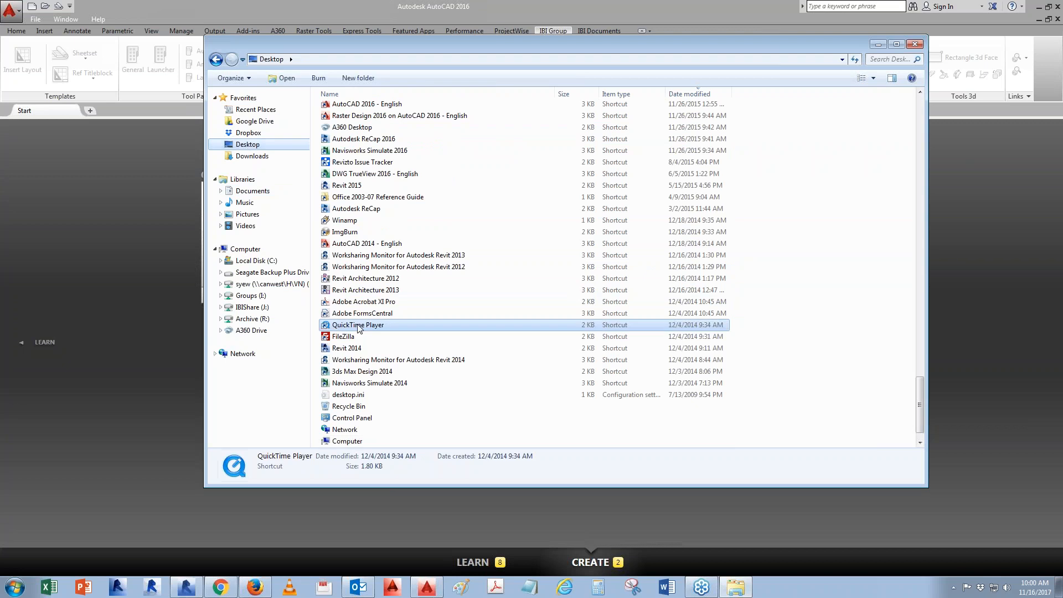
scroll(410, 358, up, 4)
scroll(419, 361, up, 12)
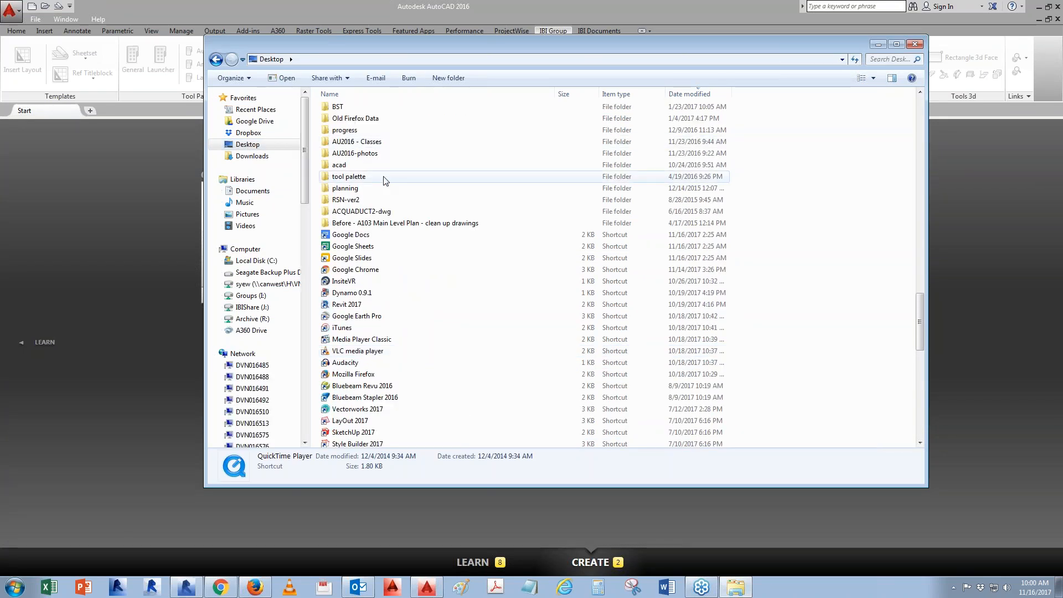
scroll(382, 175, up, 2)
click(344, 132)
double_click(344, 132)
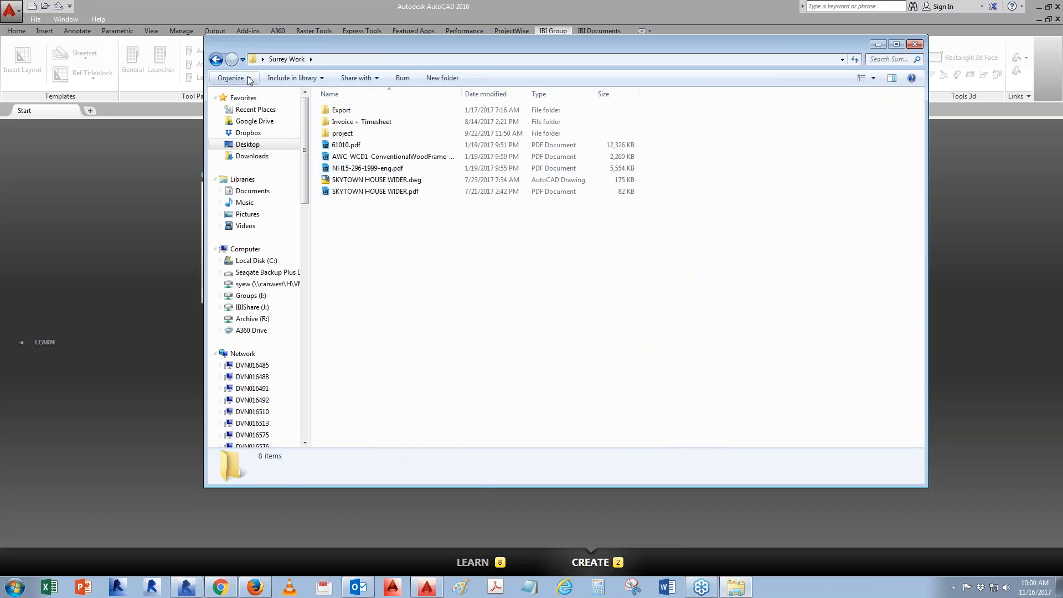
click(216, 60)
scroll(387, 343, down, 3)
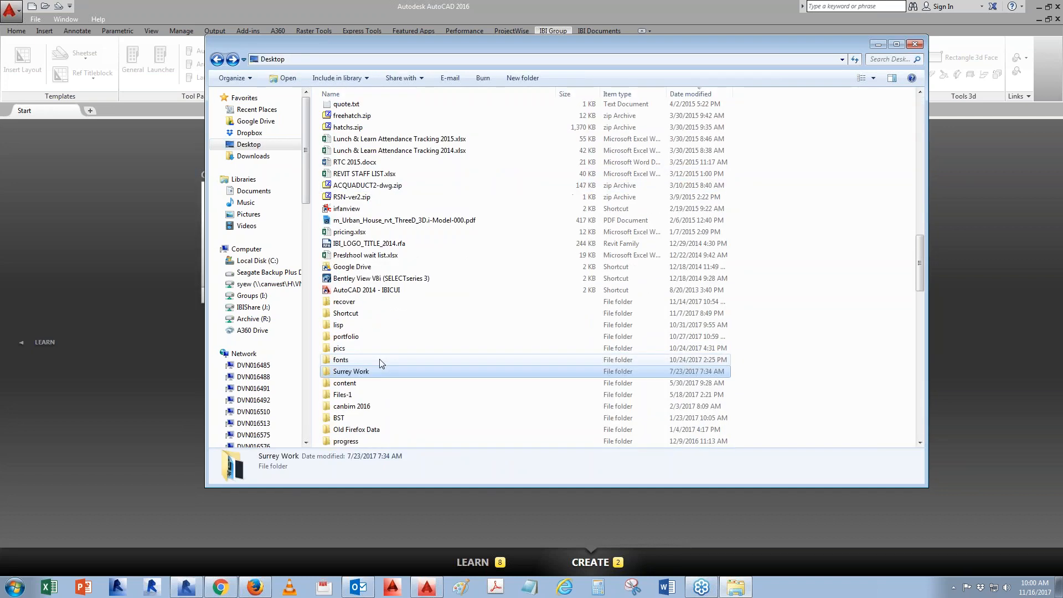
scroll(372, 404, down, 3)
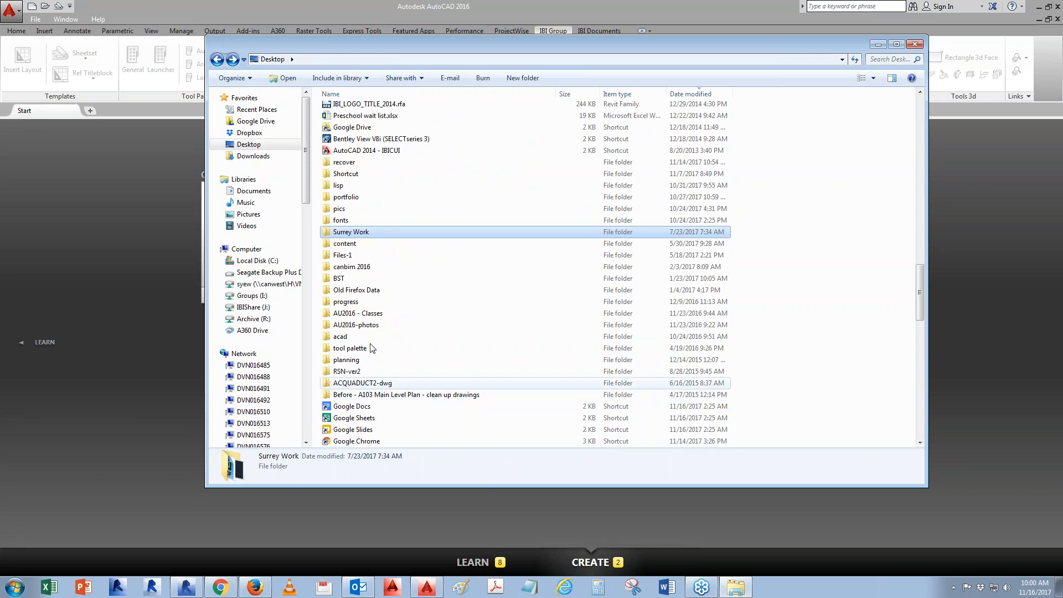
- Open the Shortcut folder on the Desktop and follow the 101209 - PDParcel C Sale Centre shortcut to its Sale Centre Parcel C folder
double_click(349, 174)
scroll(416, 348, down, 5)
scroll(417, 348, down, 2)
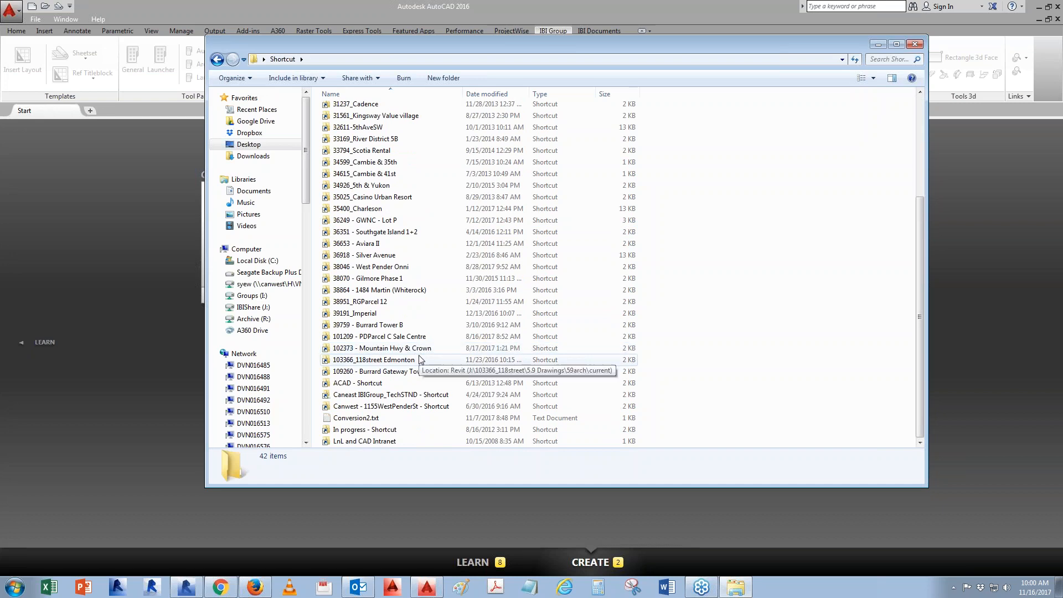
double_click(411, 338)
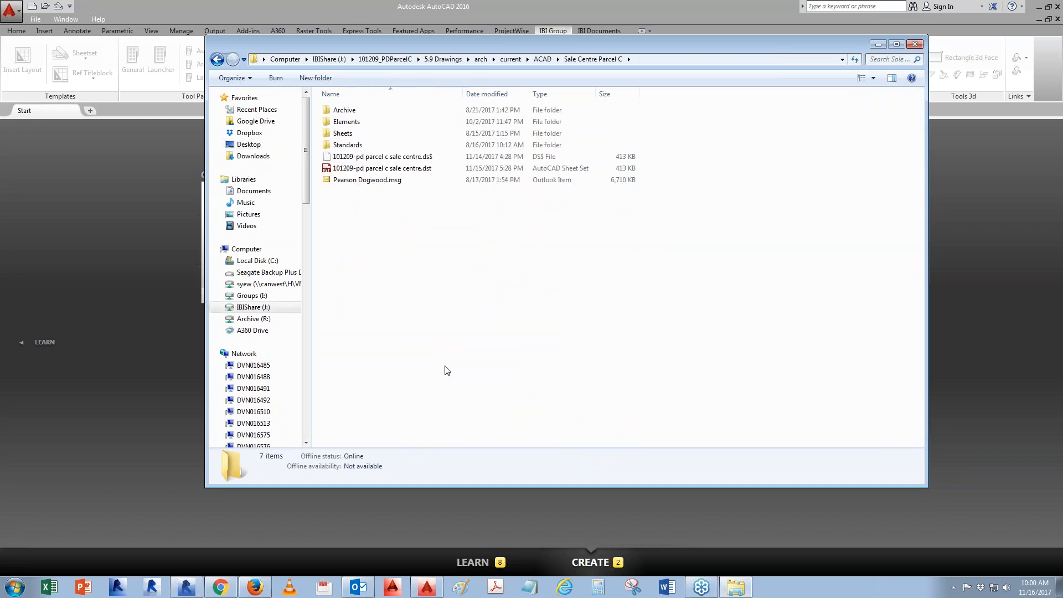
- Select the 101209-pd parcel c sale centre.dst sheet set file together with the Elements, Sheets and Standards folders
click(376, 168)
ctrl+click(346, 146)
ctrl+click(344, 133)
ctrl+click(346, 121)
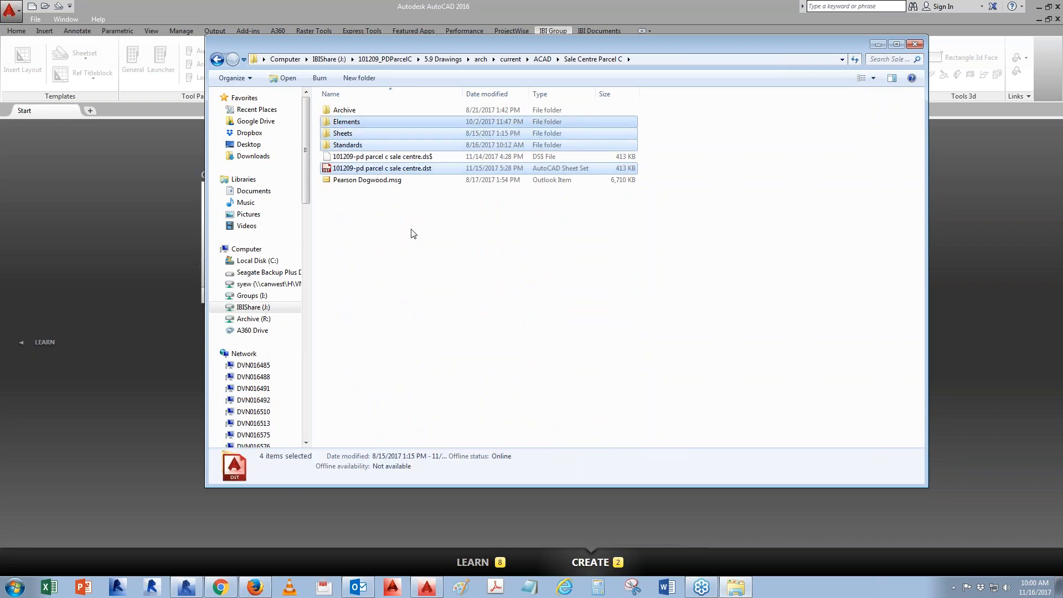
- In the Desktop's recover folder, create a new folder named project, open it and paste the selected items
click(249, 144)
drag(919, 403, 909, 309)
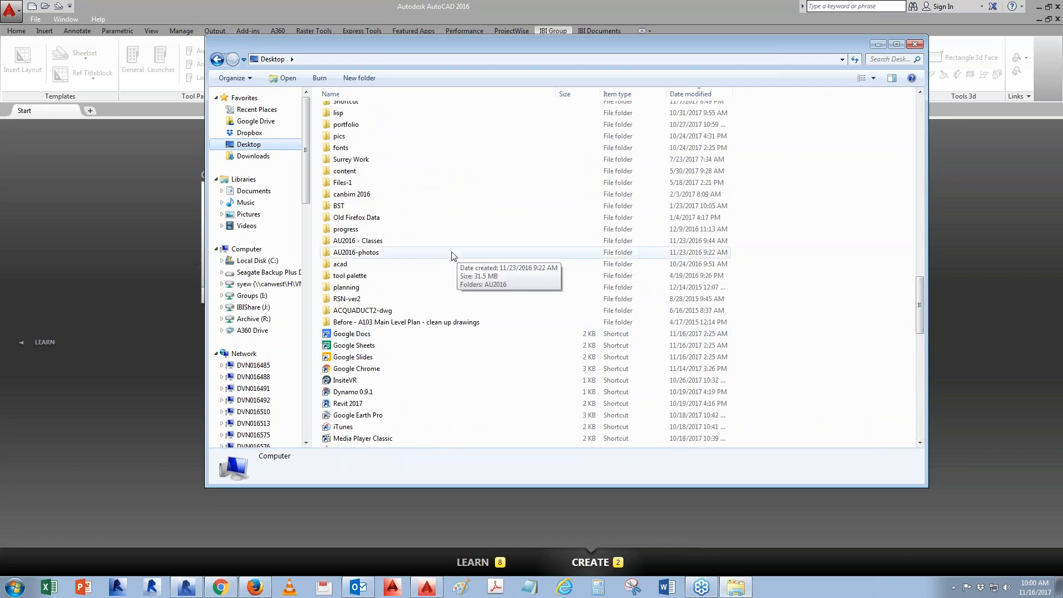
click(356, 171)
scroll(353, 182, up, 3)
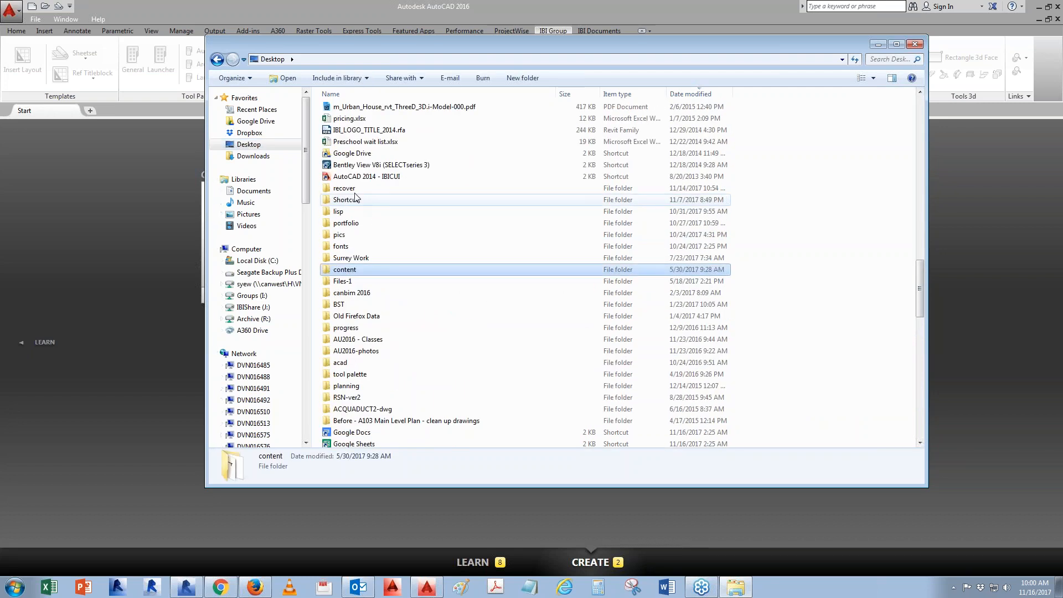
double_click(350, 190)
click(468, 77)
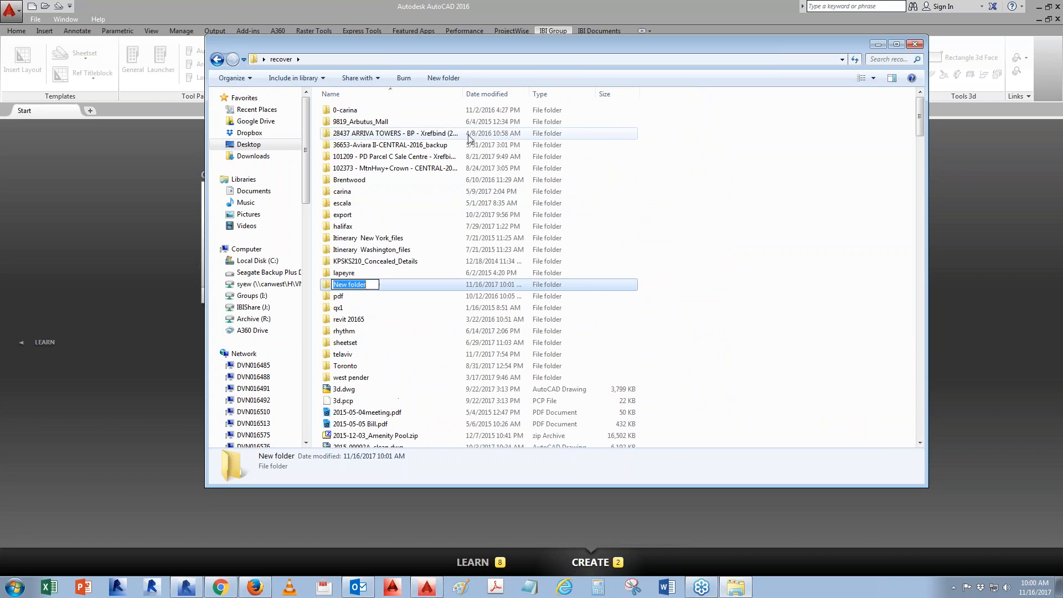
text(project)
key(Return)
key(Return)
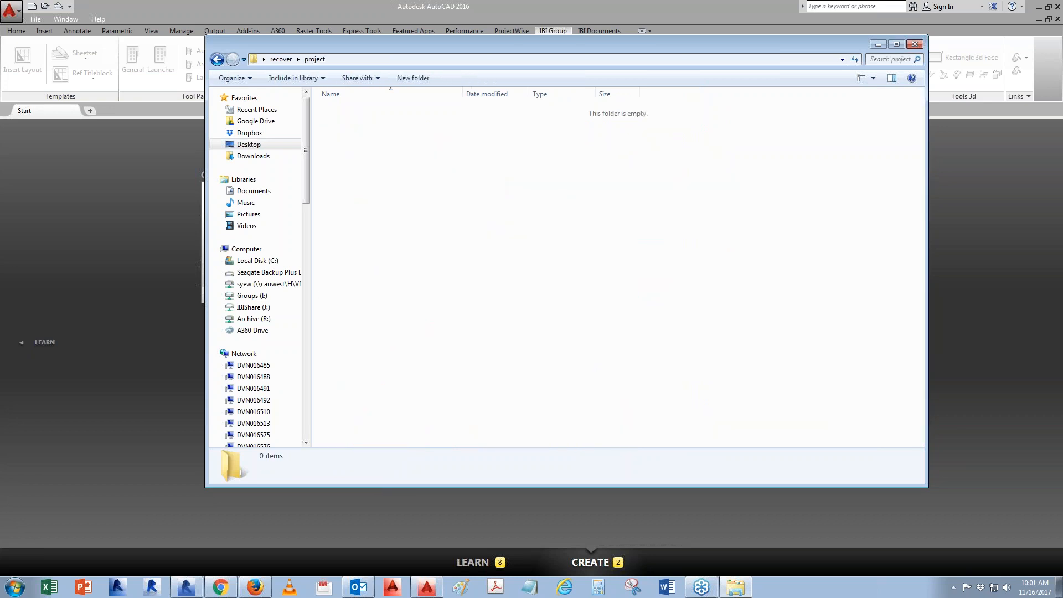
key(ctrl+v)
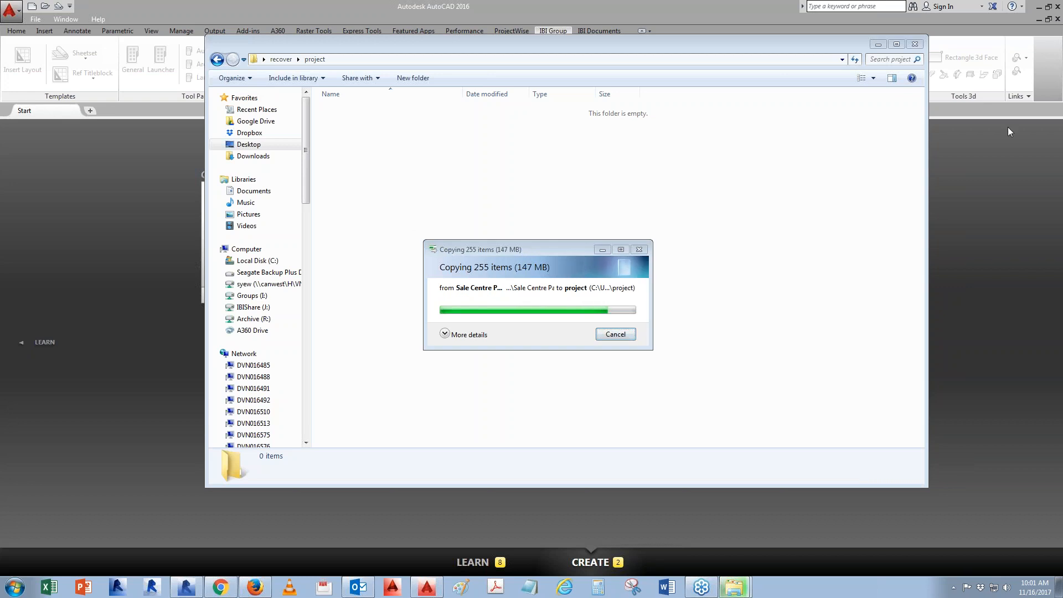
- Start a new drawing from the acad.dwt template
click(36, 18)
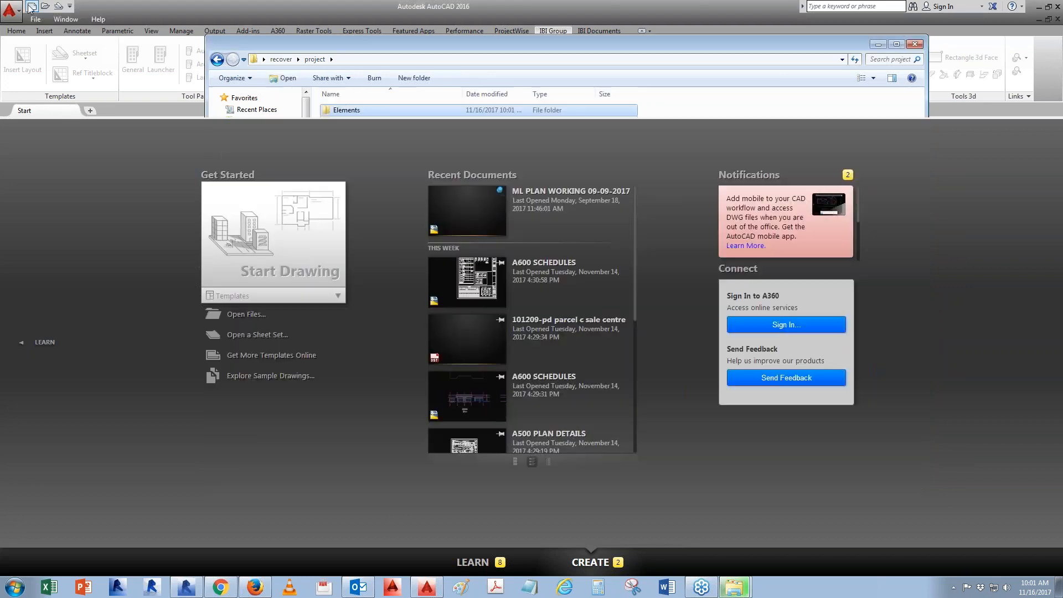
click(32, 6)
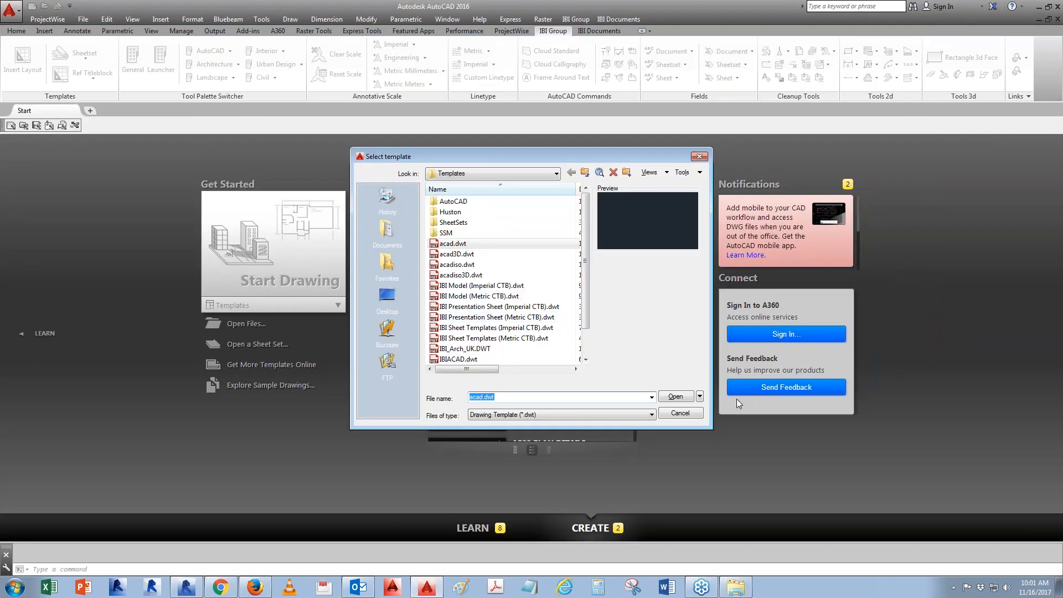
click(676, 397)
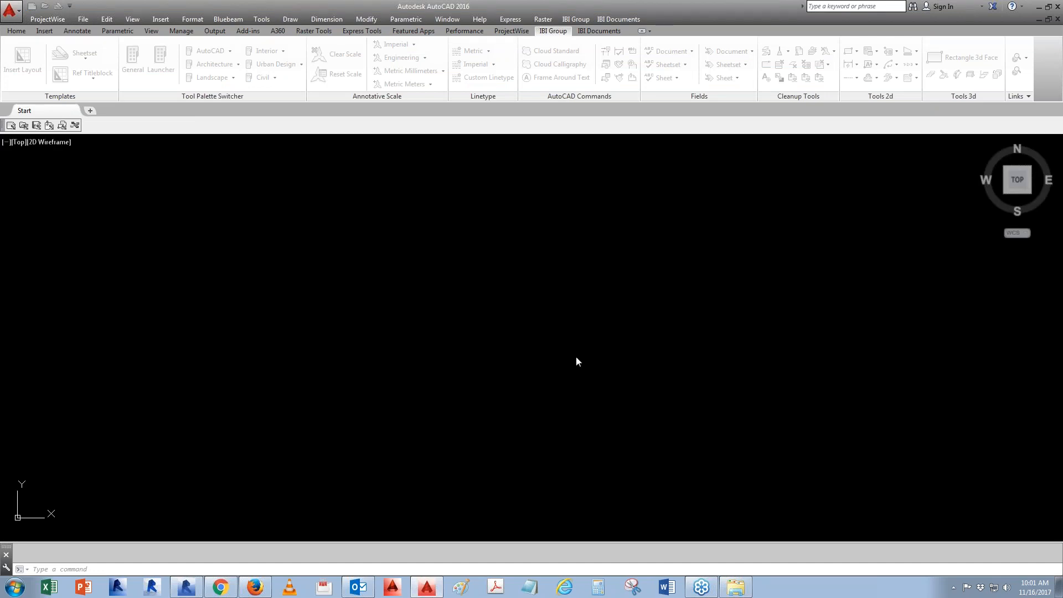
- Open the copied 101209-pd parcel c sale centre.dst sheet set in the Sheet Set Manager and reposition the palette
click(736, 587)
click(384, 185)
click(382, 146)
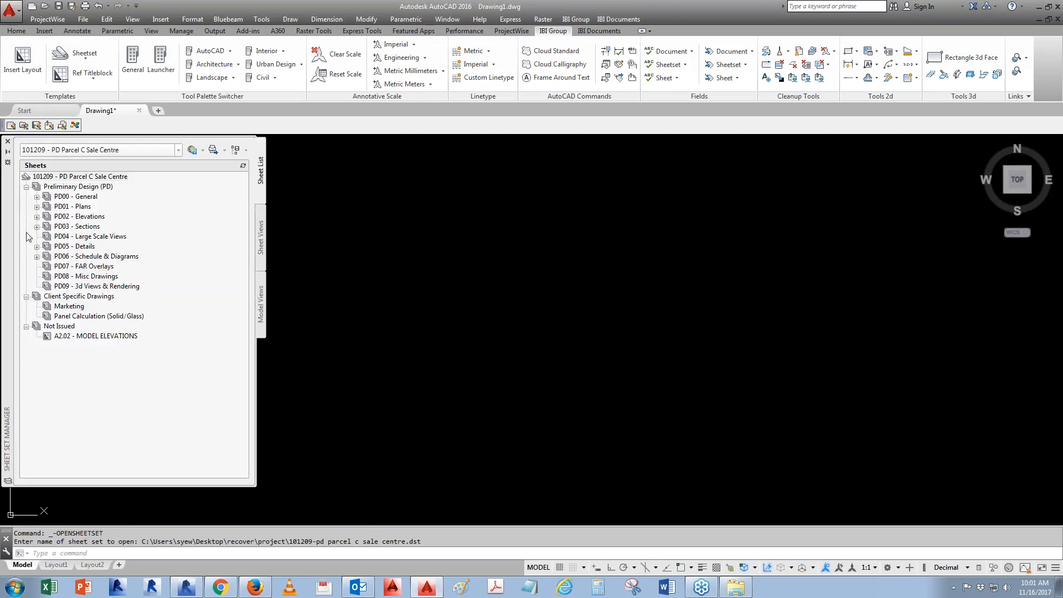
drag(4, 227, 134, 235)
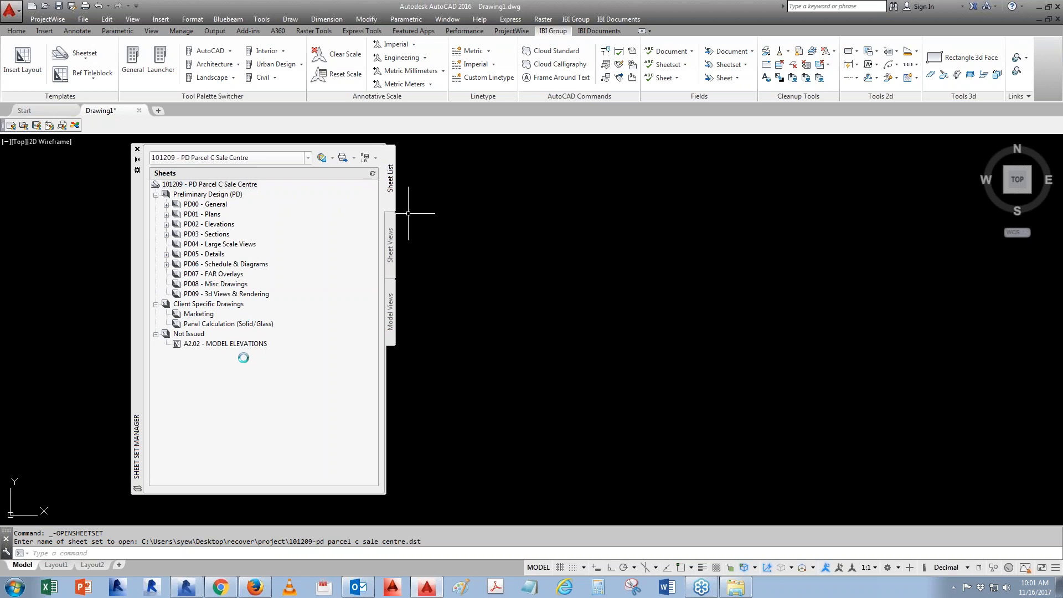
- Review the sheet set's properties, including its custom properties, and close the dialog without changes
right_click(186, 184)
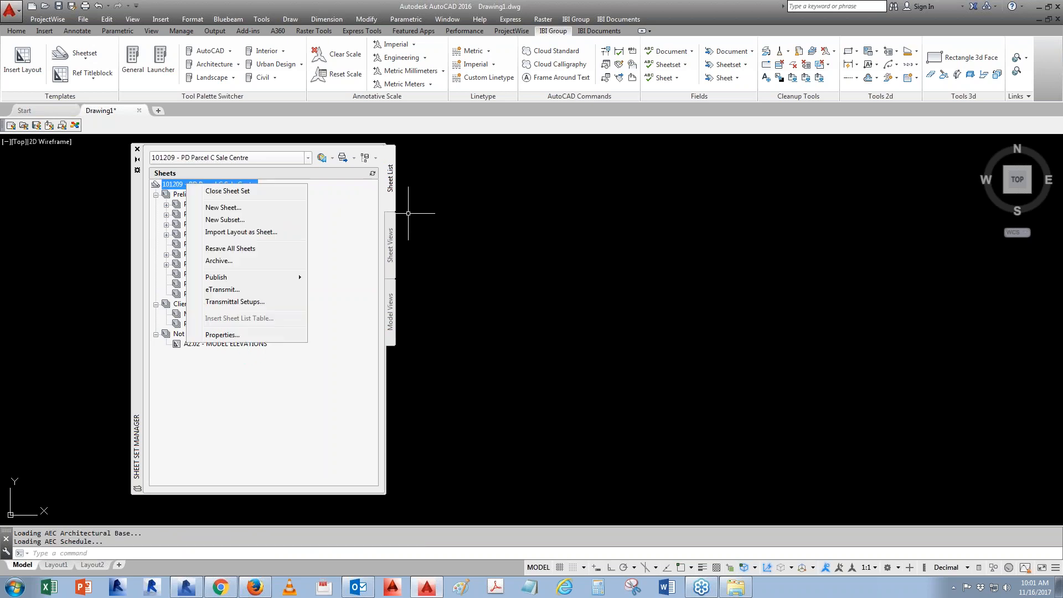
click(222, 335)
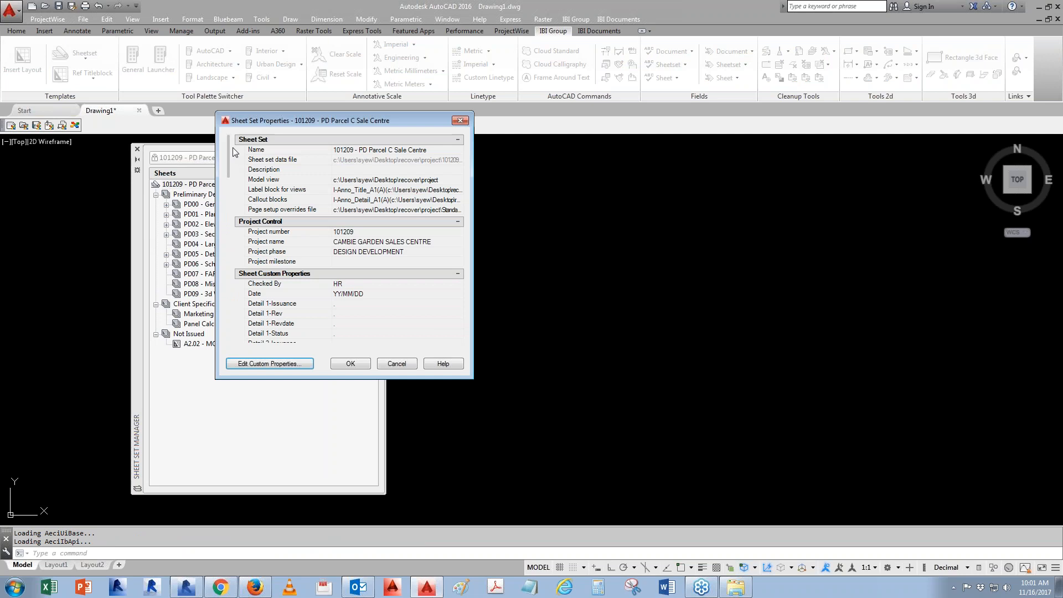
drag(231, 147, 218, 328)
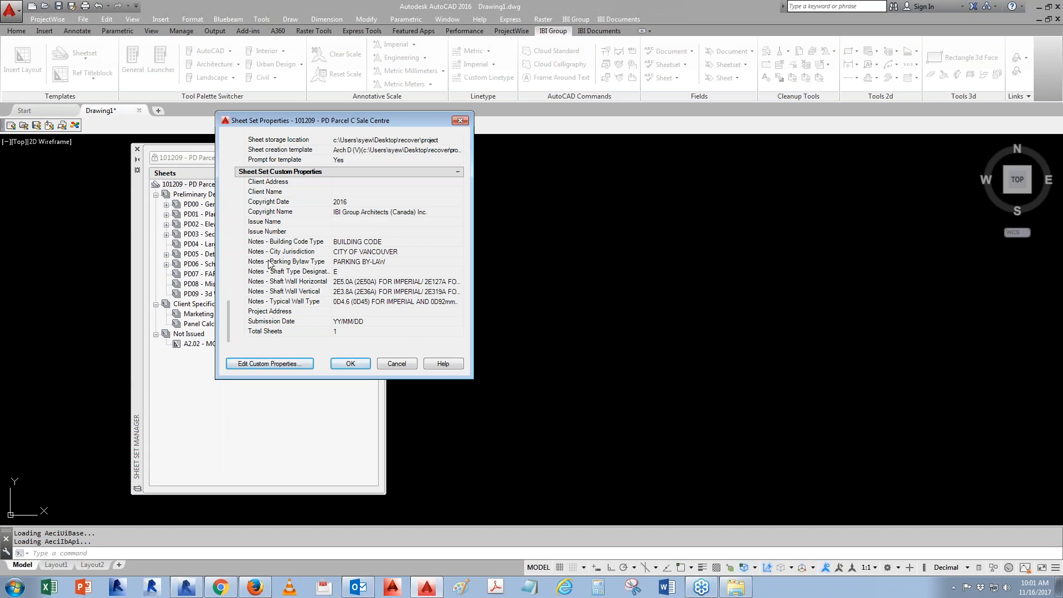
click(396, 365)
- Expand the PD00 - General subset and open the A0.01 - CONTEXT PLAN sheet
double_click(209, 206)
double_click(244, 224)
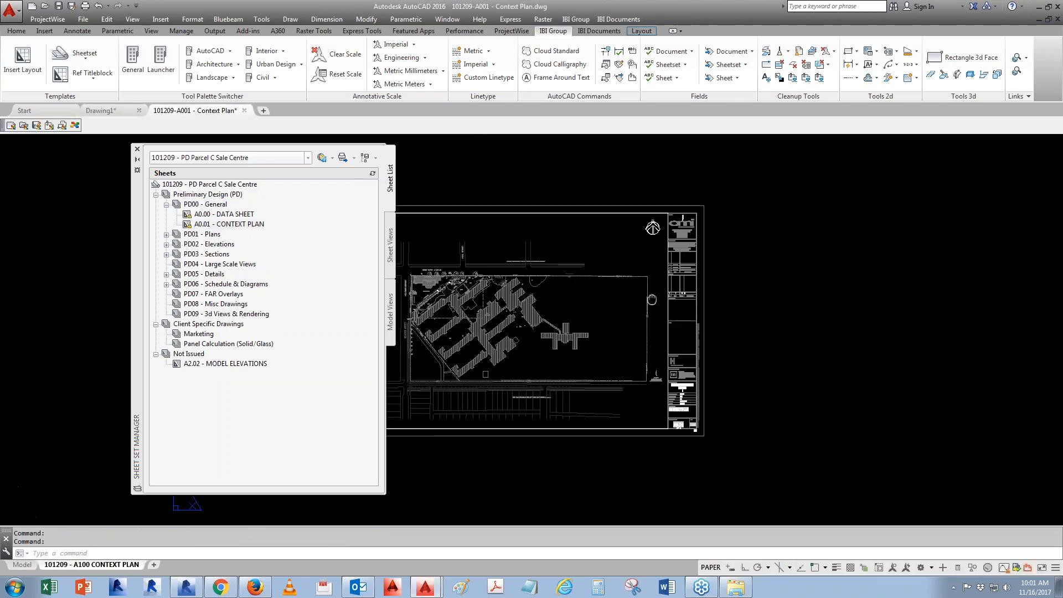
- Load the Architectural Imperial Documentation tool palette group and move the palette beside the drawing
click(576, 19)
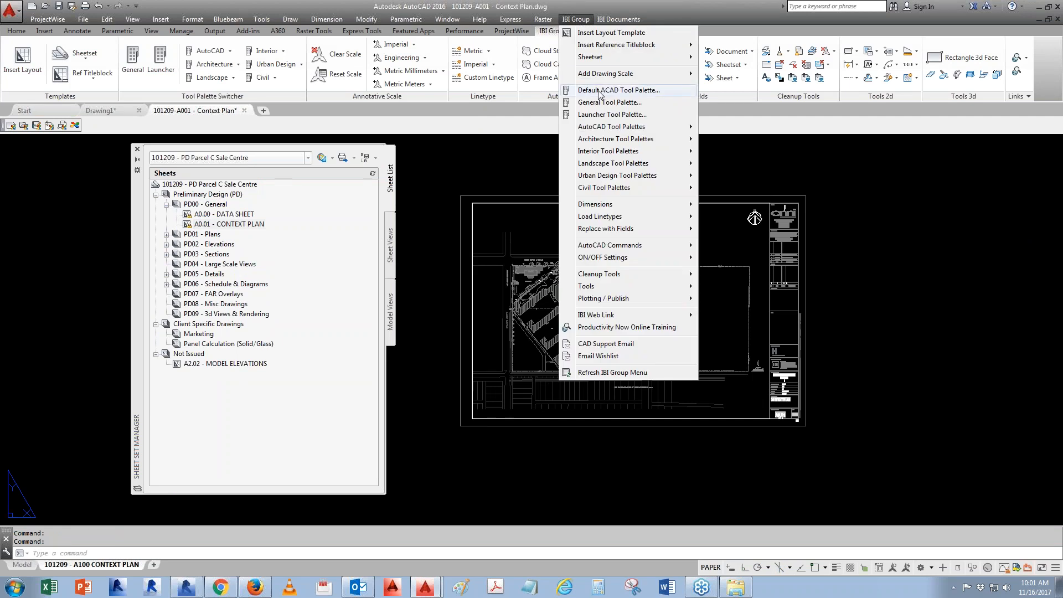
click(238, 64)
click(238, 65)
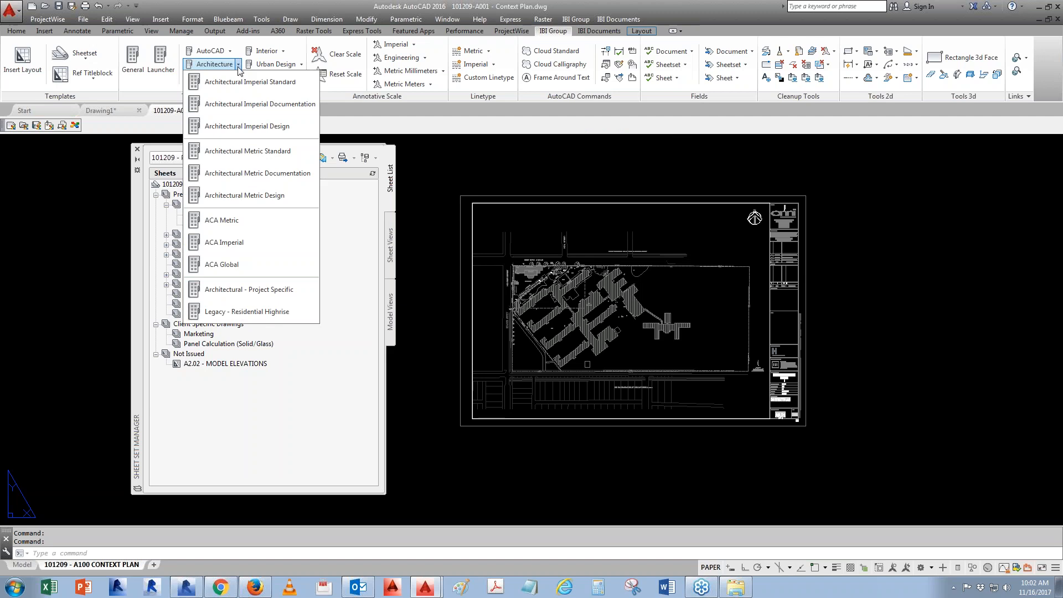
click(277, 105)
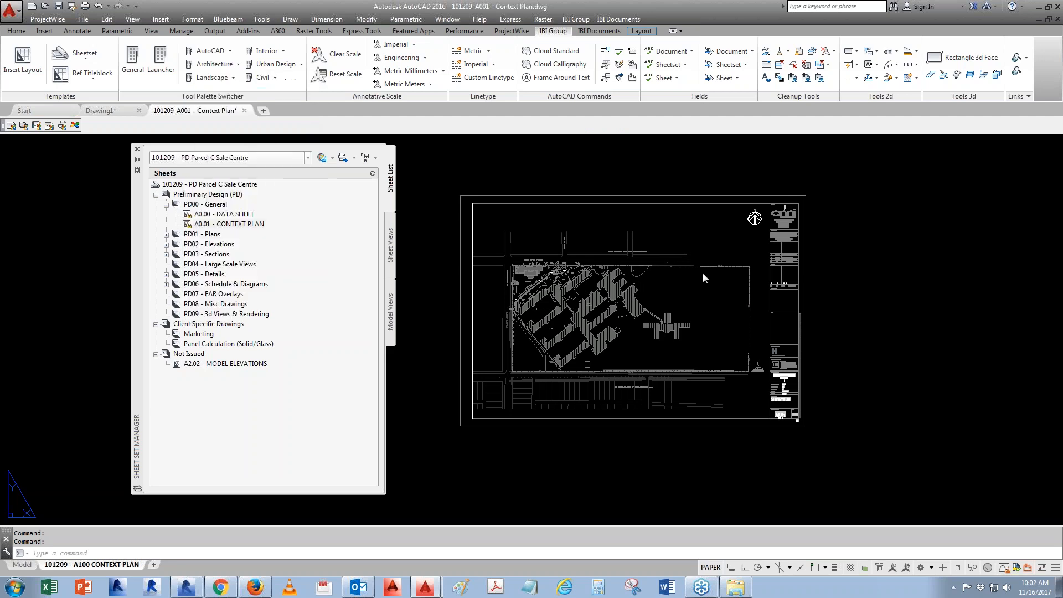
drag(628, 247, 783, 254)
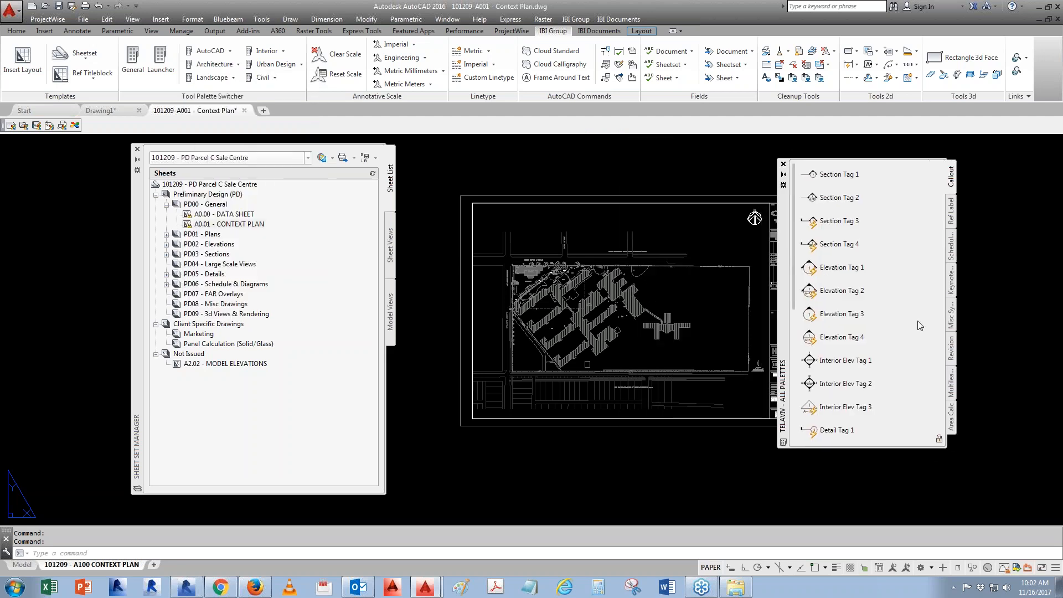
- Start inserting the General Notes block from the Misc Symbols palette, acknowledge the AEC warning and zoom in on its wall type note
click(952, 314)
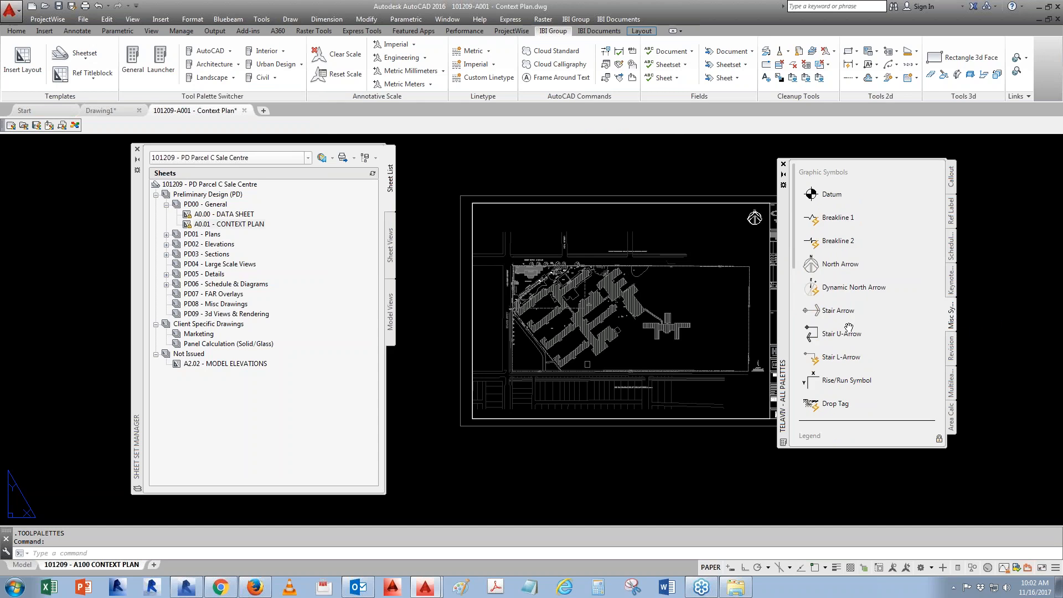
scroll(795, 265, down, 3)
drag(795, 264, 780, 379)
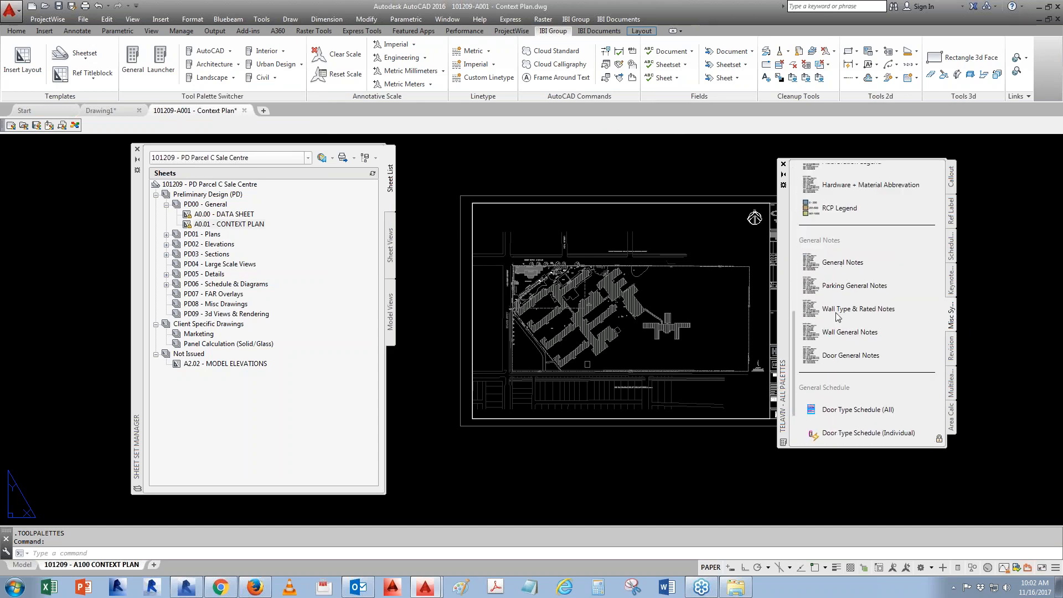
click(842, 262)
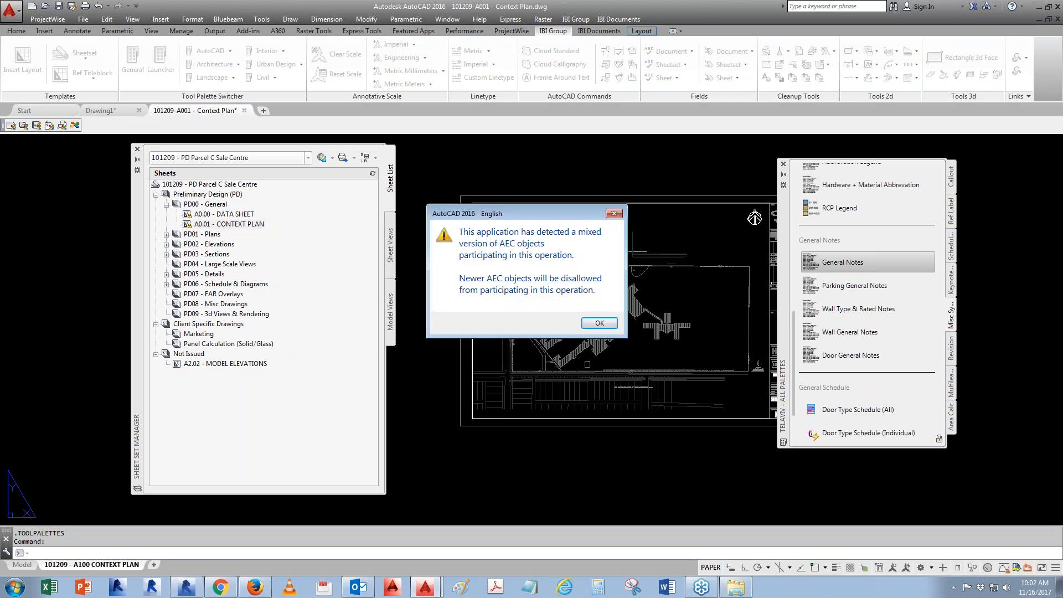
click(598, 324)
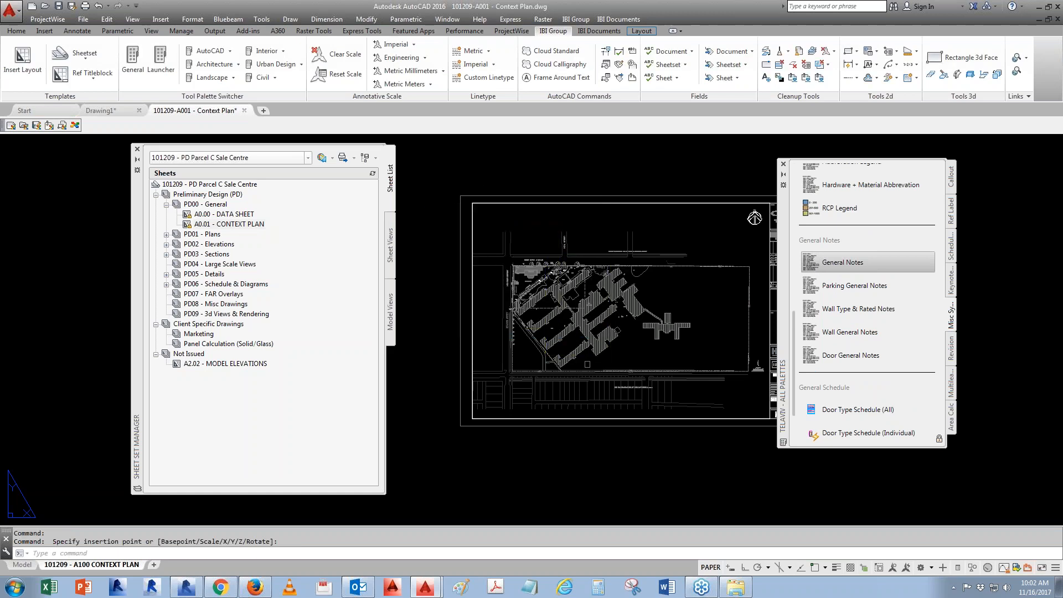
scroll(494, 241, up, 8)
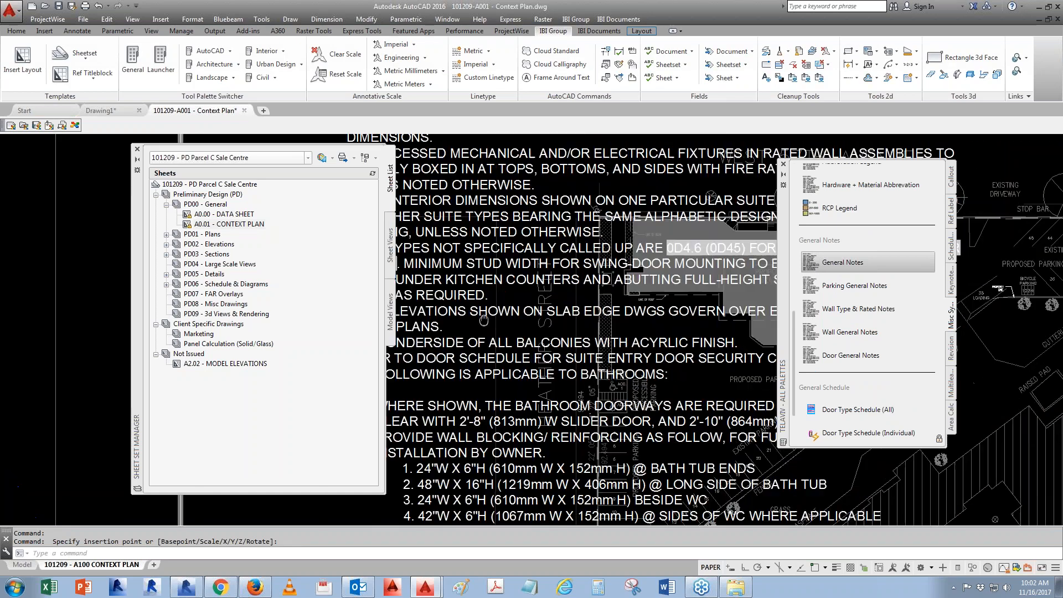
middle_drag(722, 273, 662, 275)
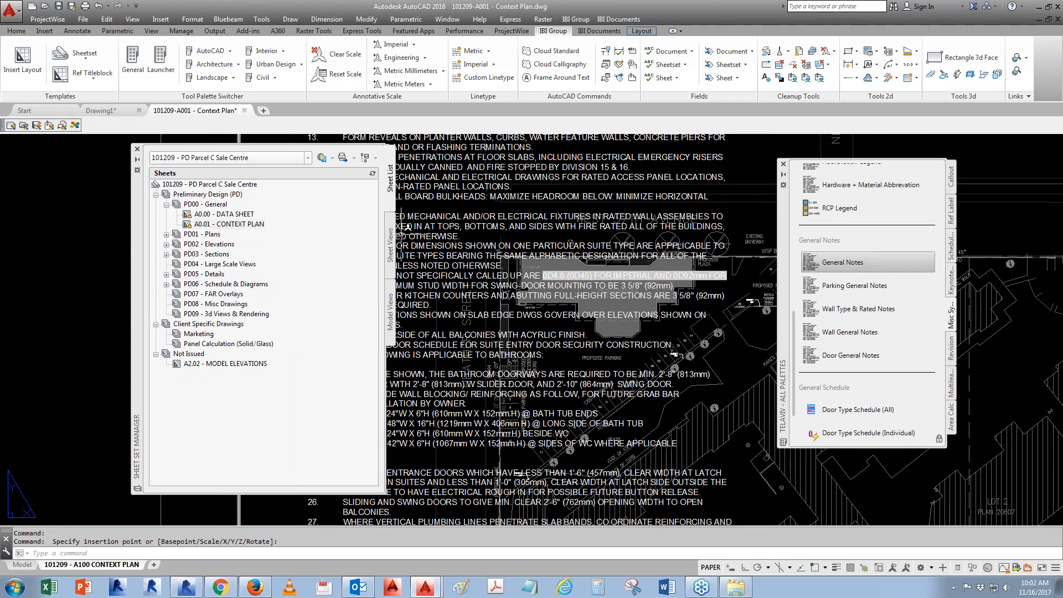
- Set the sheet set's Notes - Typical Wall Type custom property to "i don't care" and regenerate the drawing
right_click(226, 187)
click(244, 335)
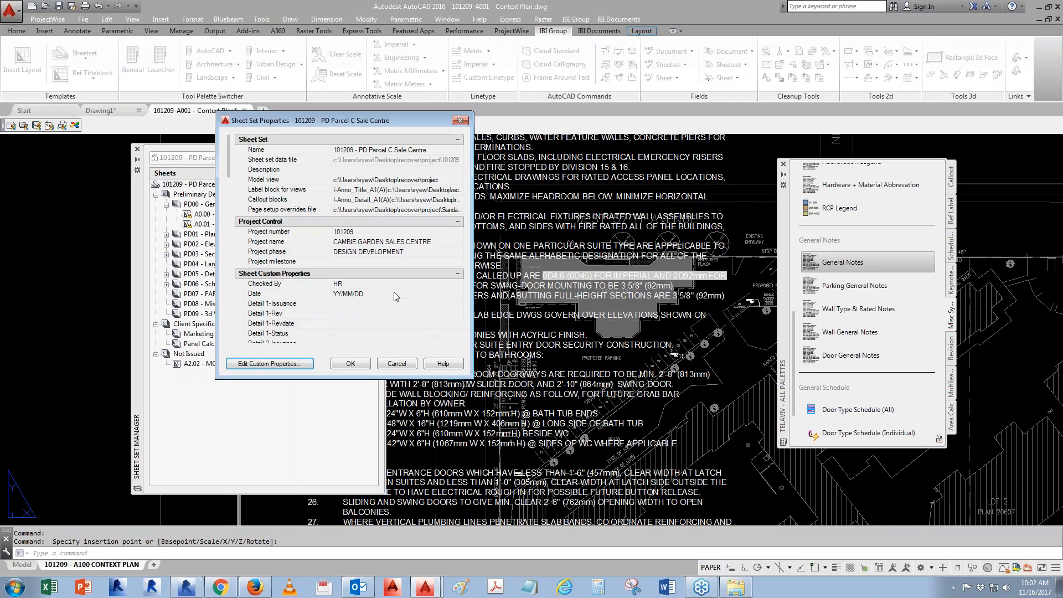
drag(229, 166, 230, 341)
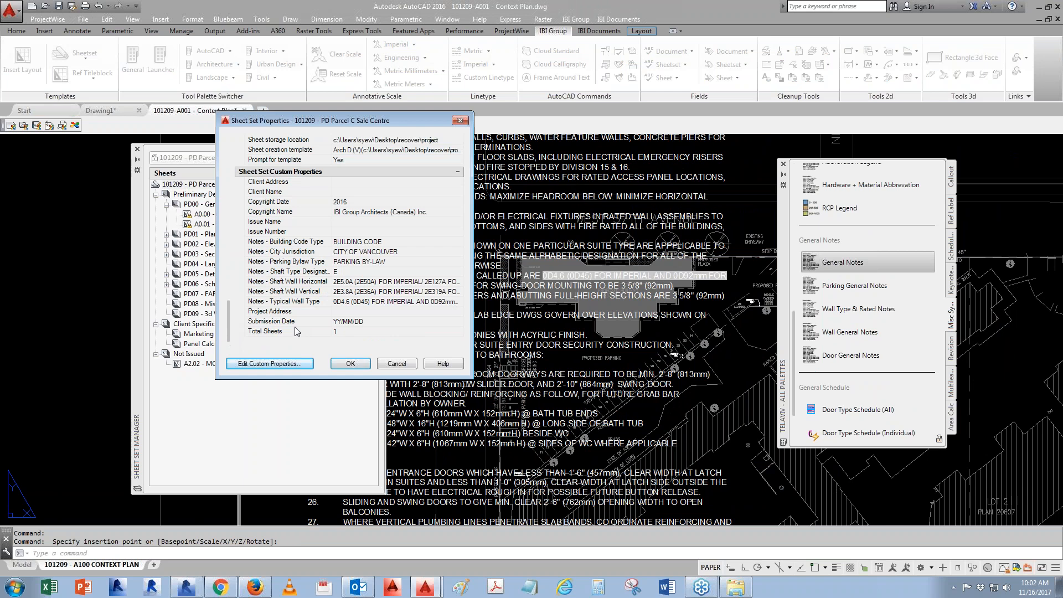
click(402, 307)
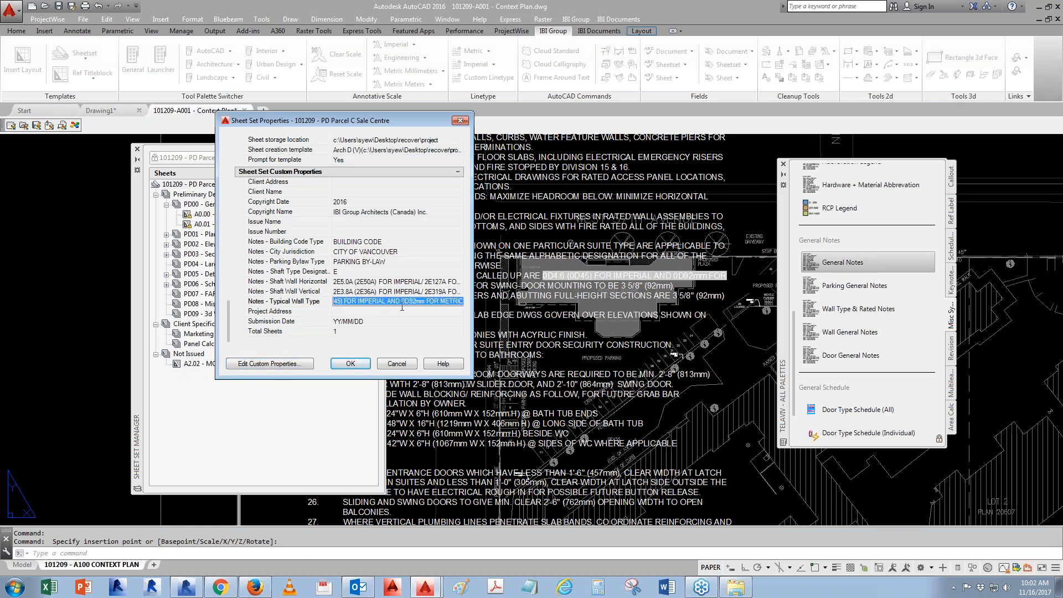
text(i dont ca)
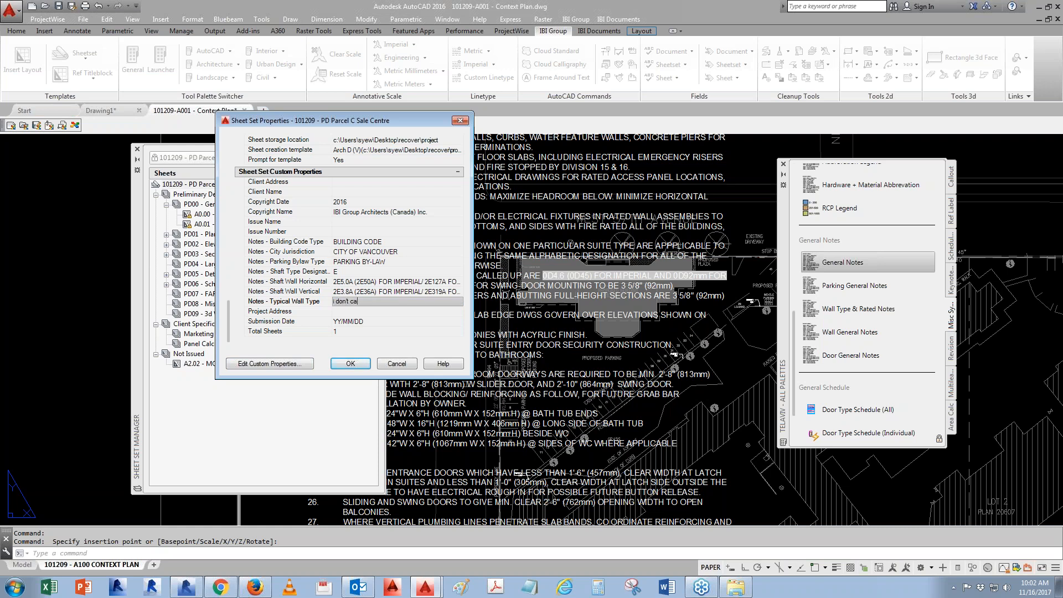
click(351, 363)
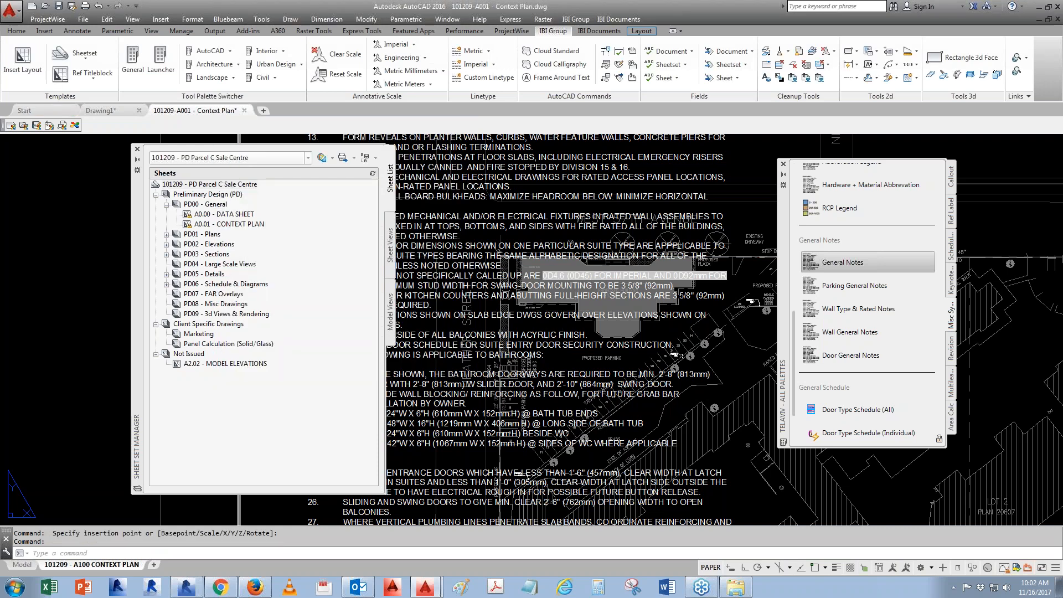
text(REA)
key(Return)
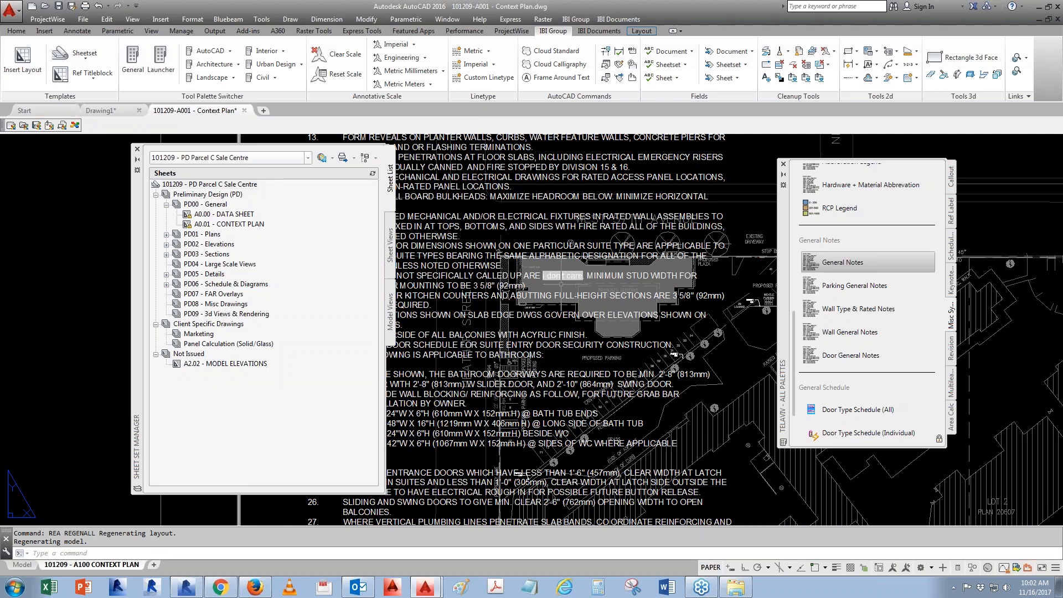
- Insert the Parking General Notes block from the palette beside the general notes and regenerate
middle_drag(718, 350, 477, 363)
click(834, 291)
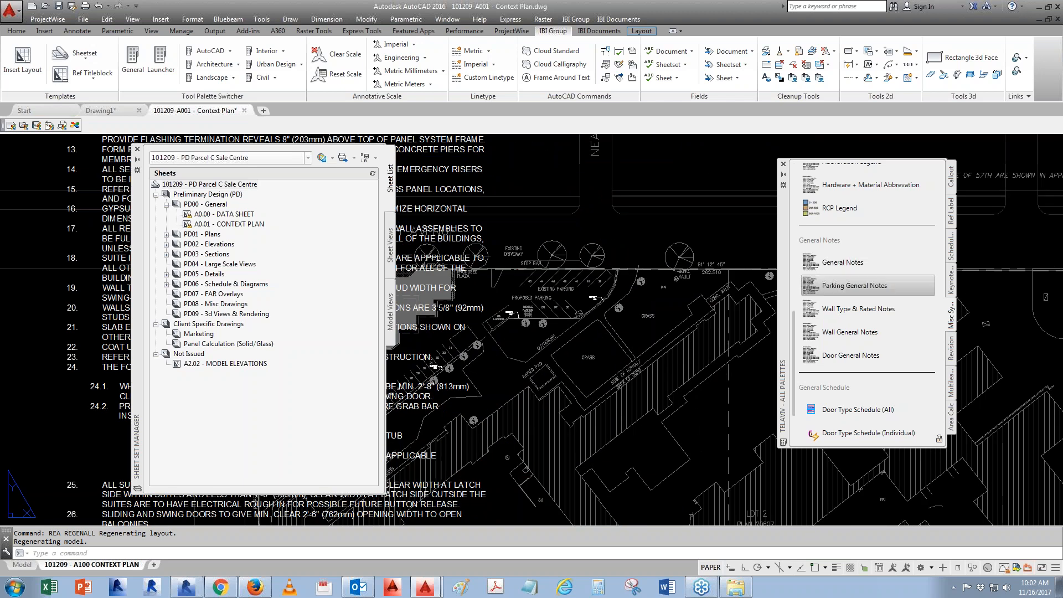
click(600, 324)
scroll(601, 383, down, 6)
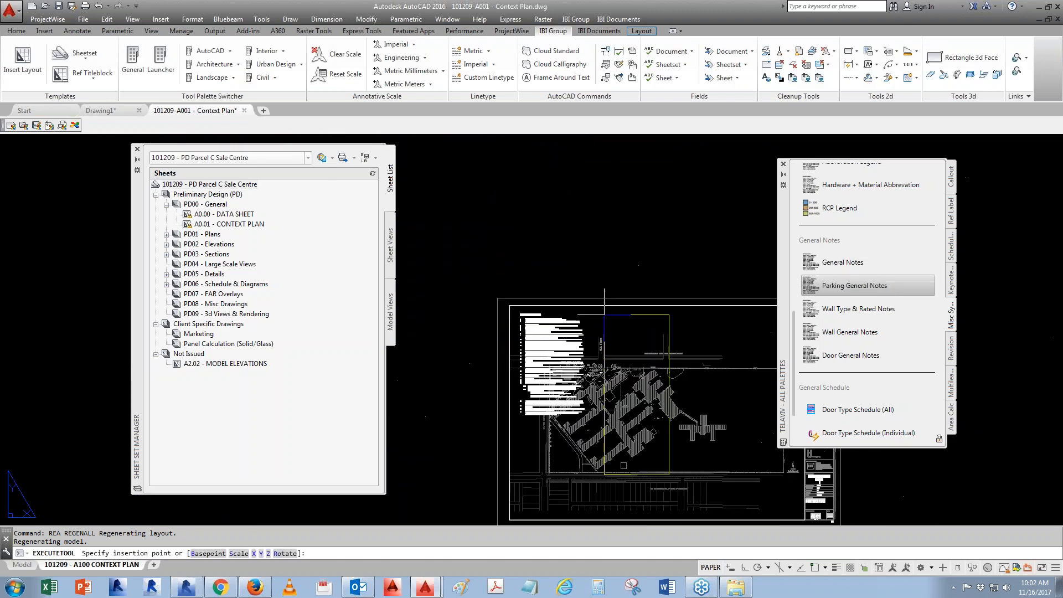
click(591, 316)
scroll(626, 388, up, 8)
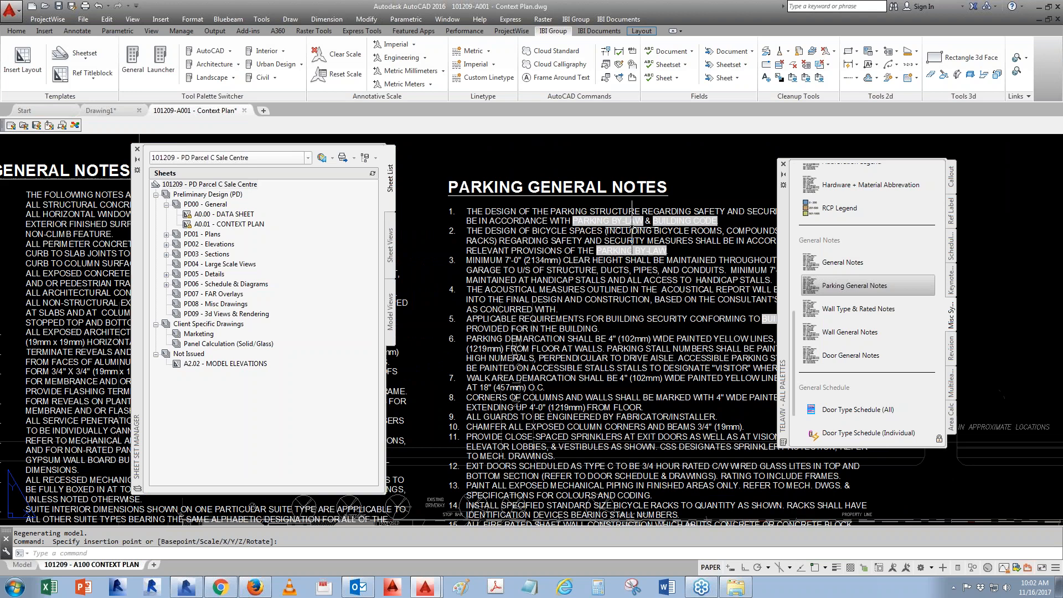
text(re)
key(Return)
- In the sheet set properties, set Notes - City Jurisdiction to CITY OF BURNABY and Notes - Building Code Type to BCBC 2012
right_click(216, 190)
click(275, 336)
drag(229, 168, 223, 344)
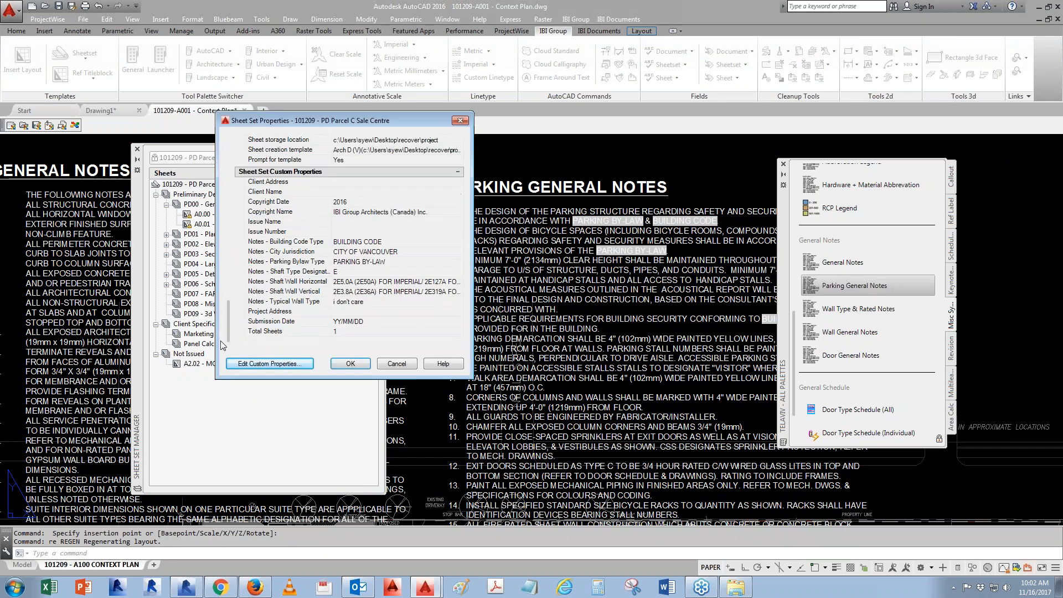
click(397, 251)
drag(395, 252, 361, 252)
text(BURNABY)
click(413, 244)
text(B)
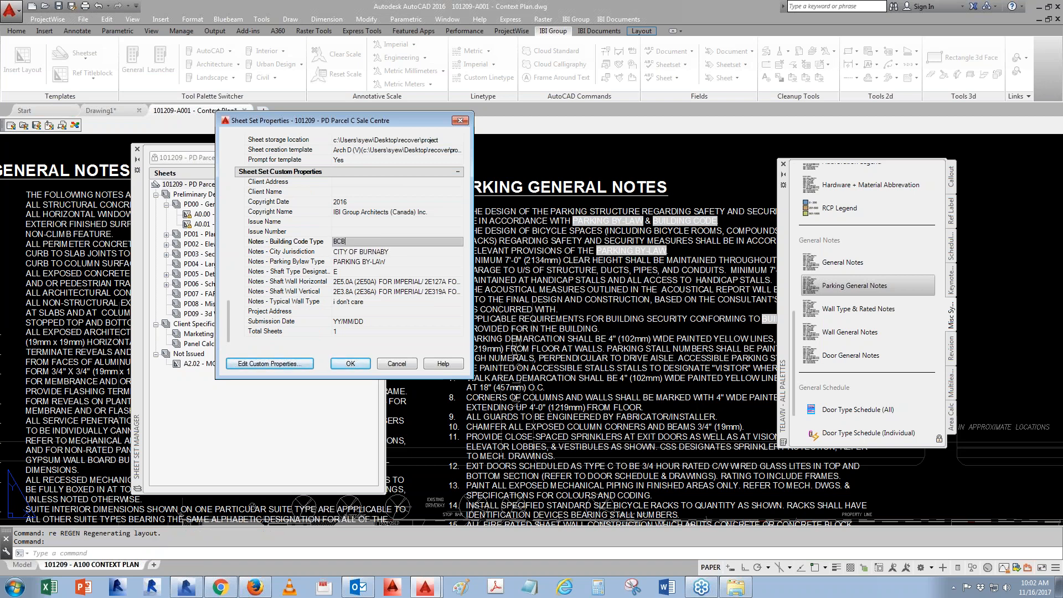
text(CBC 2012)
- Set Notes - Parking Bylaw Type to CITY OF BURNABY PARKING BYLAW, confirm, and regenerate the drawing
click(405, 264)
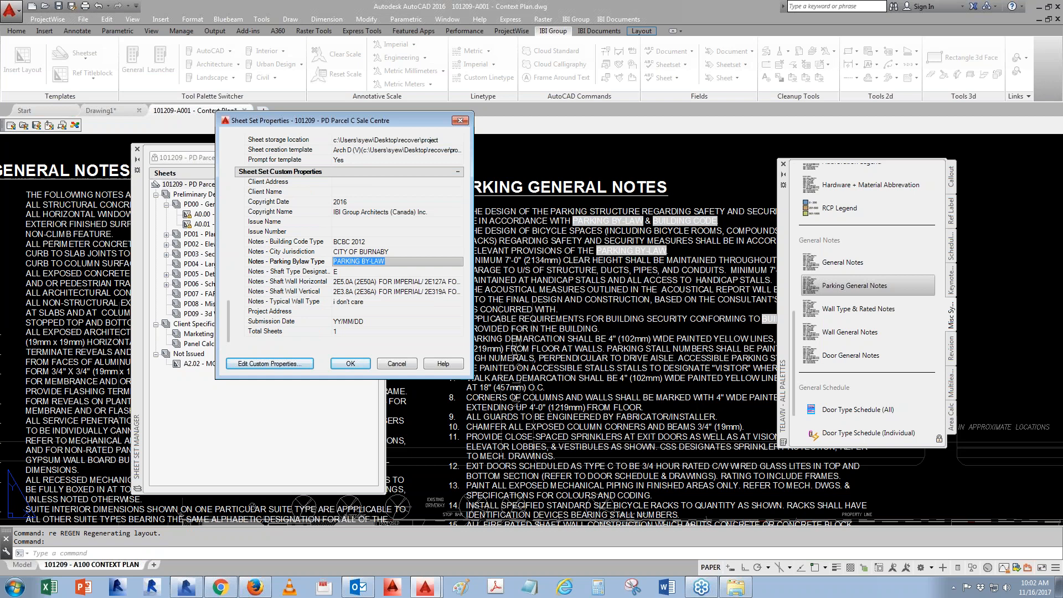
text(CITY OF BURNARBY)
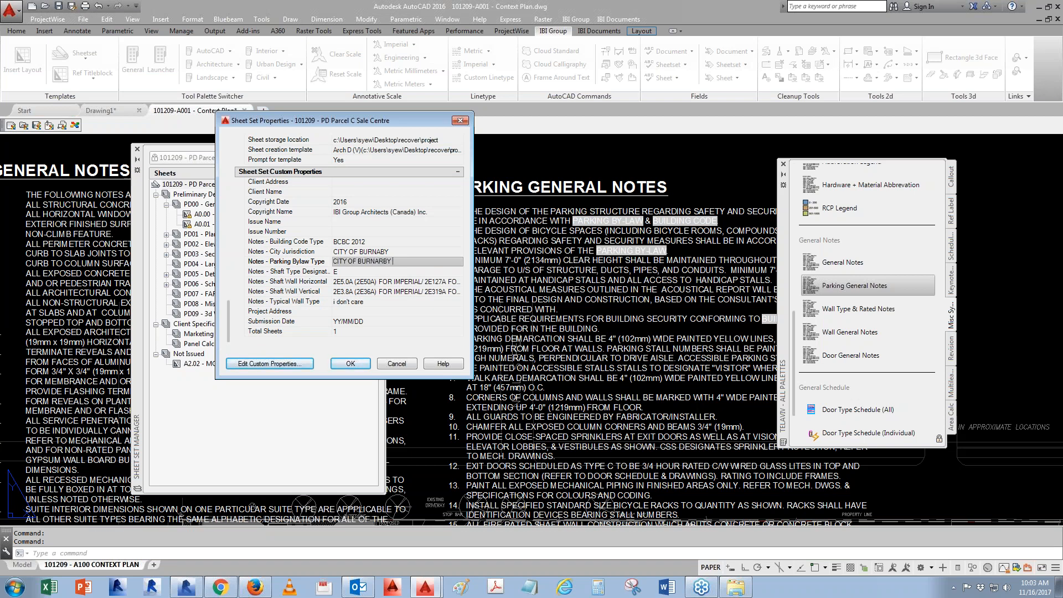
text( PARKING BYLAW)
click(351, 363)
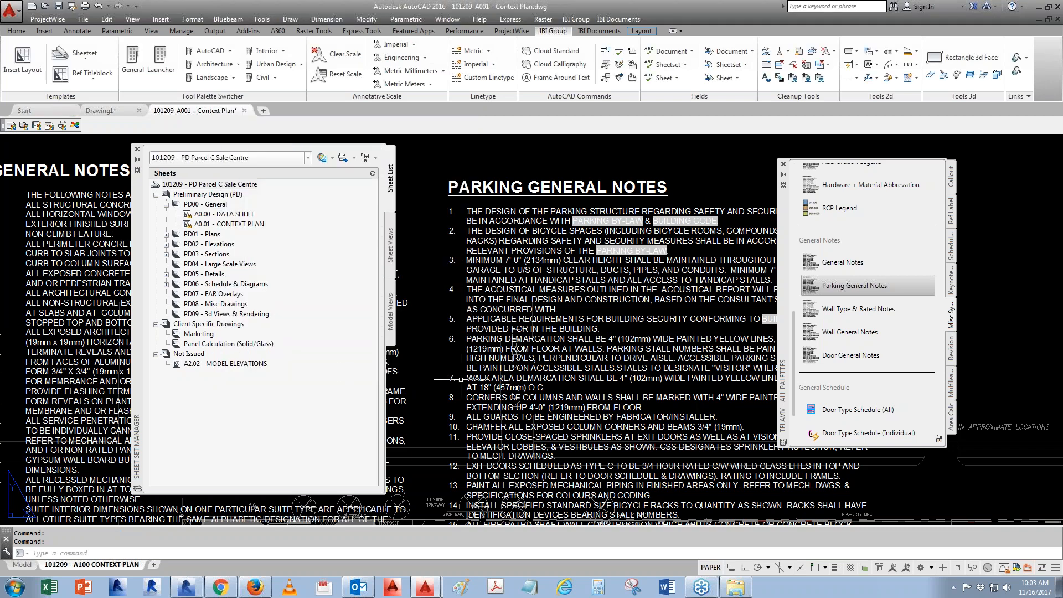
text(RE)
key(Return)
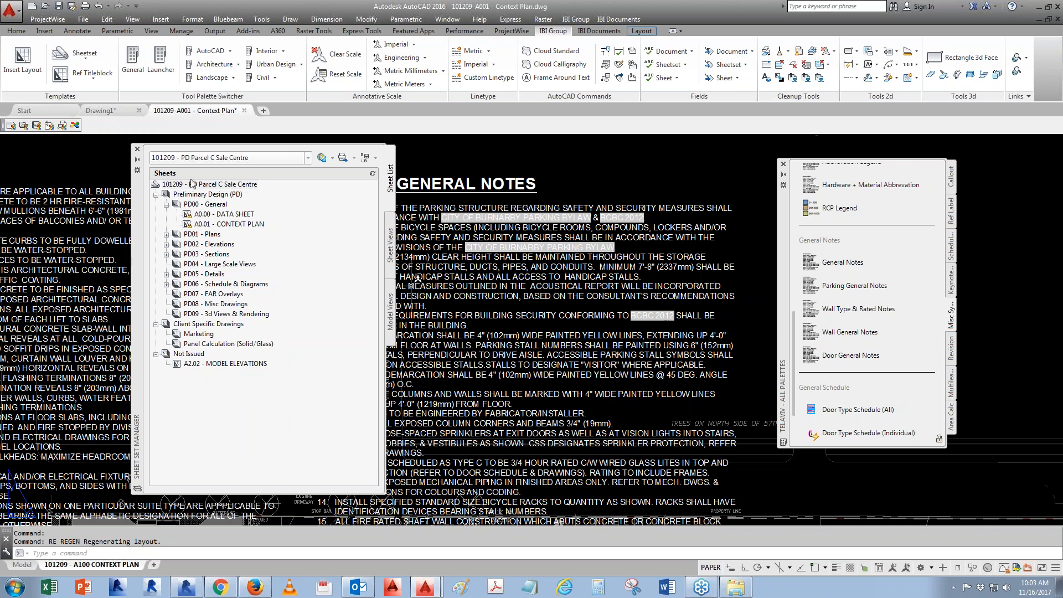
- Erase the inserted note blocks from the context plan sheet
click(491, 282)
text(e)
key(Return)
scroll(580, 378, down, 4)
middle_drag(581, 377, 851, 302)
click(619, 291)
text(e)
key(Return)
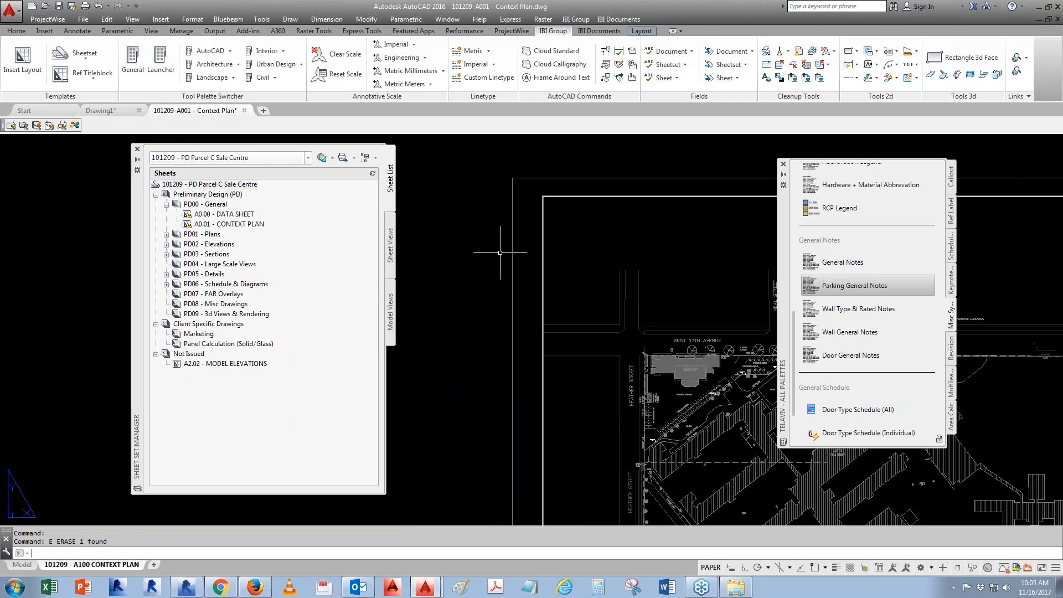
- Expand the PD05 - Details subset and open the A5.01 - PLAN DETAILS sheet
click(216, 274)
double_click(216, 276)
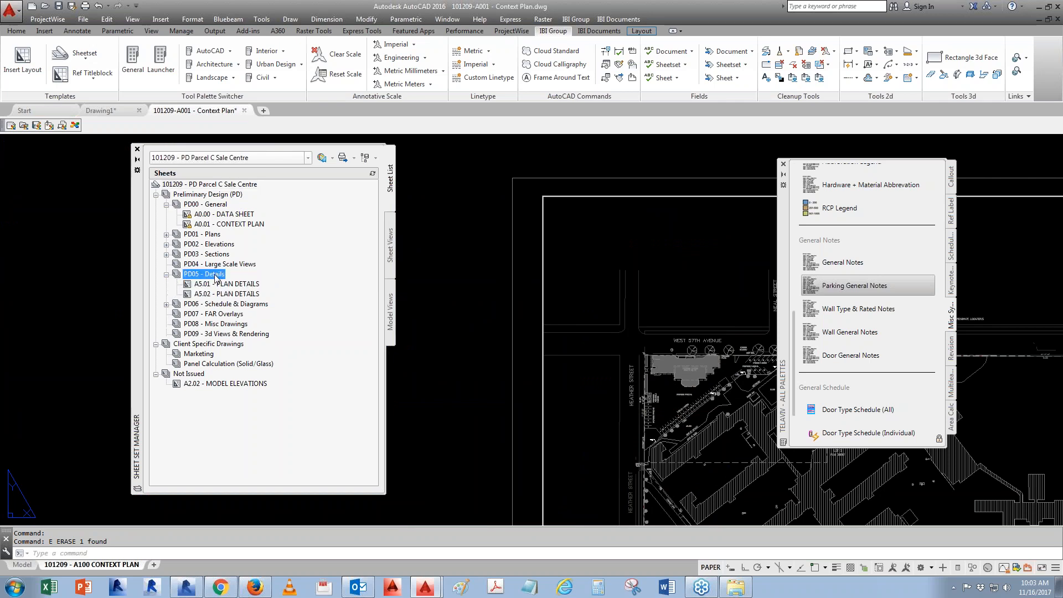
double_click(242, 294)
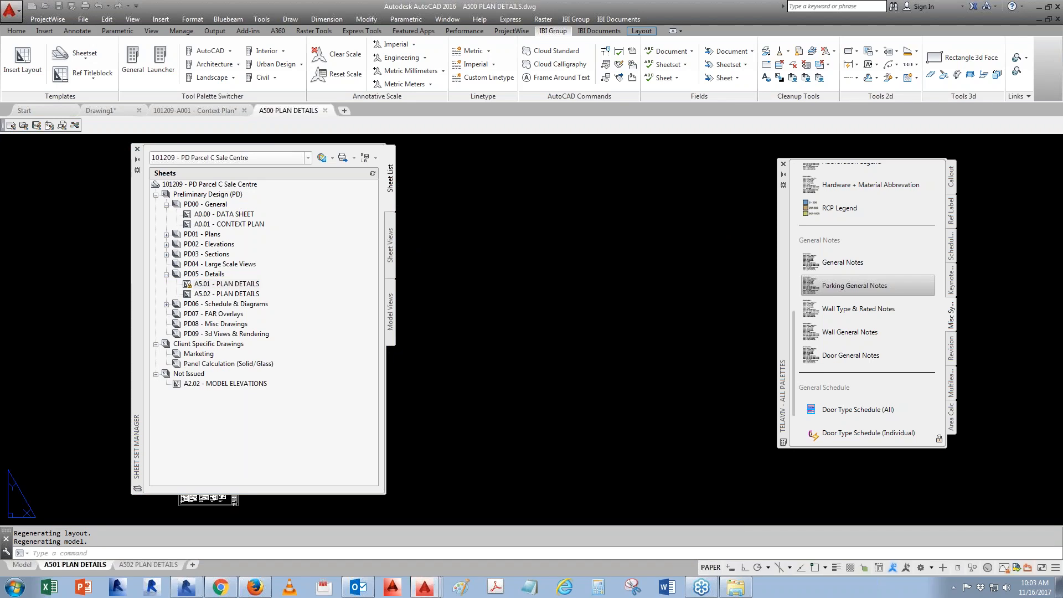
scroll(547, 408, up, 15)
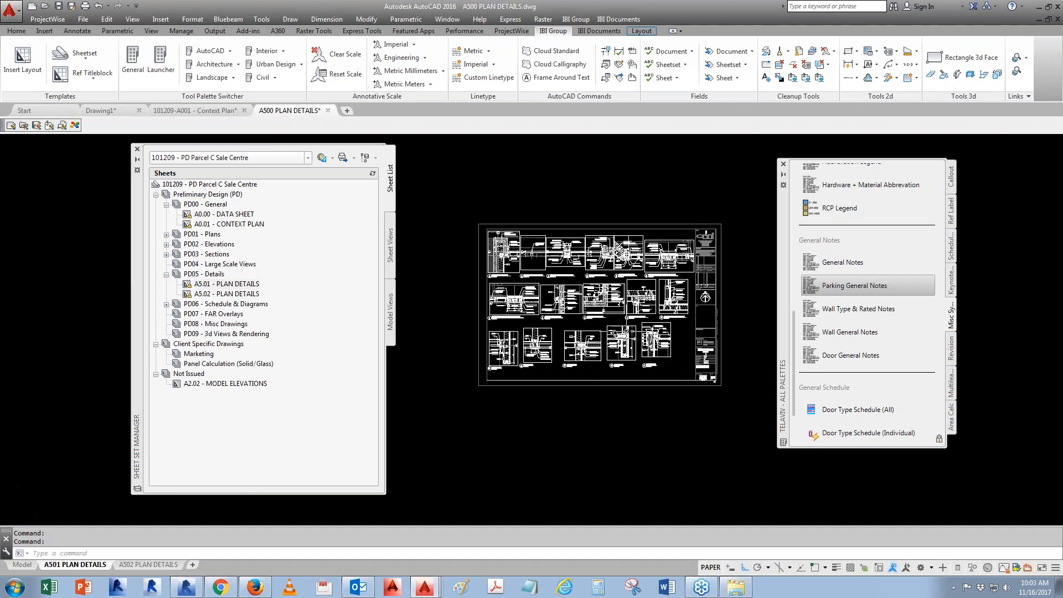
scroll(424, 305, up, 3)
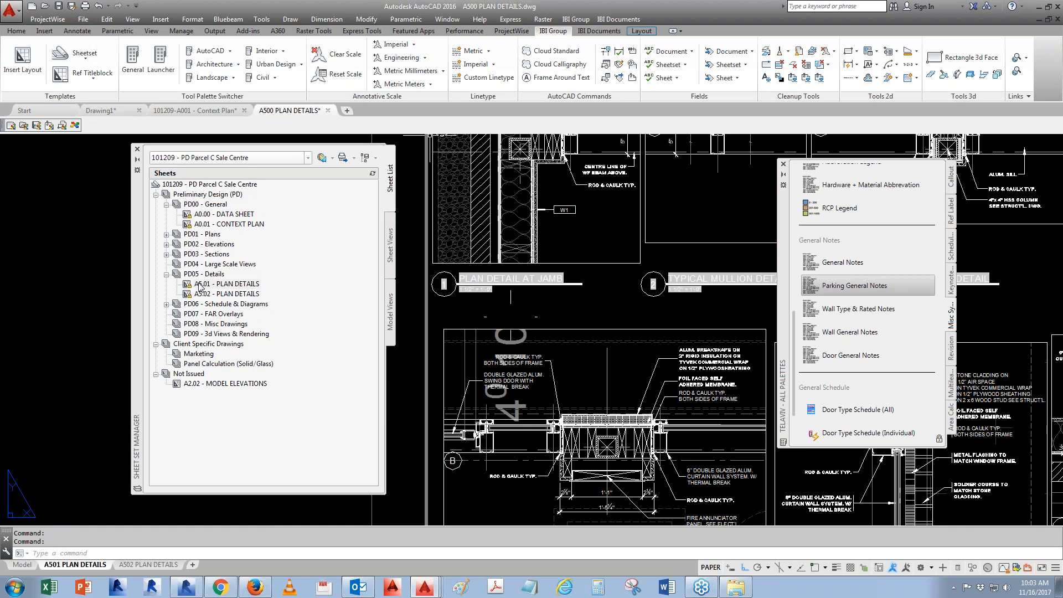
- Save the drawing as a copy named "A500 PLAN DETAILS - TEST"
click(10, 10)
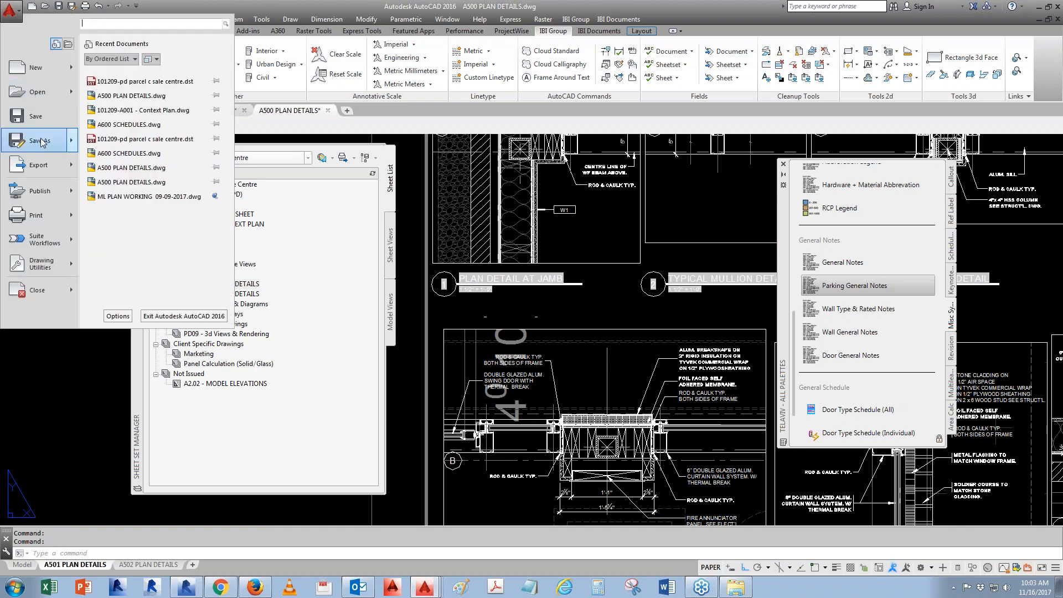
mouse_move(43, 143)
click(121, 85)
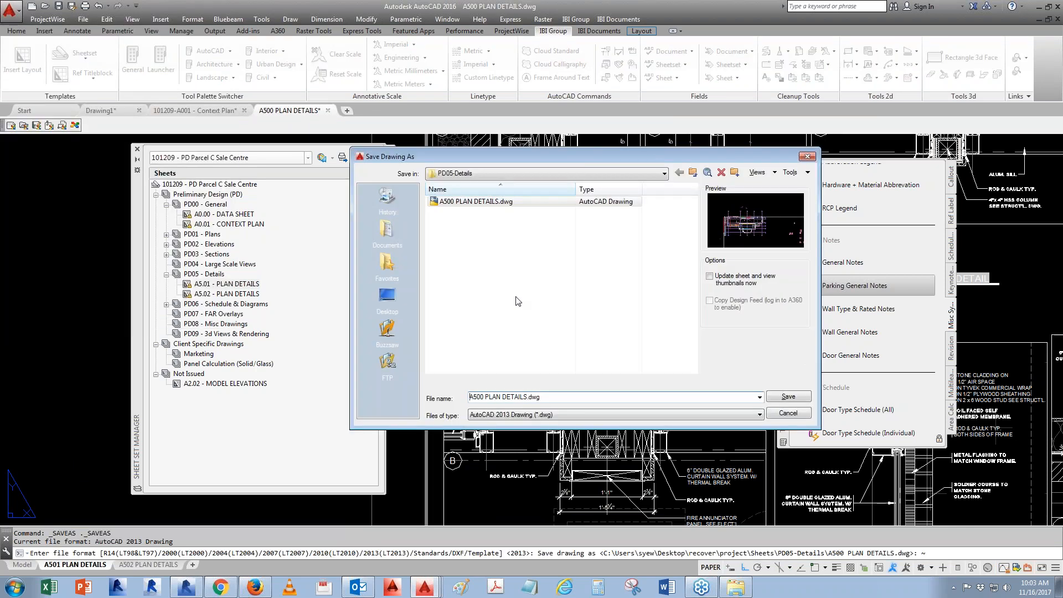
text(- )
text(TEST)
key(Return)
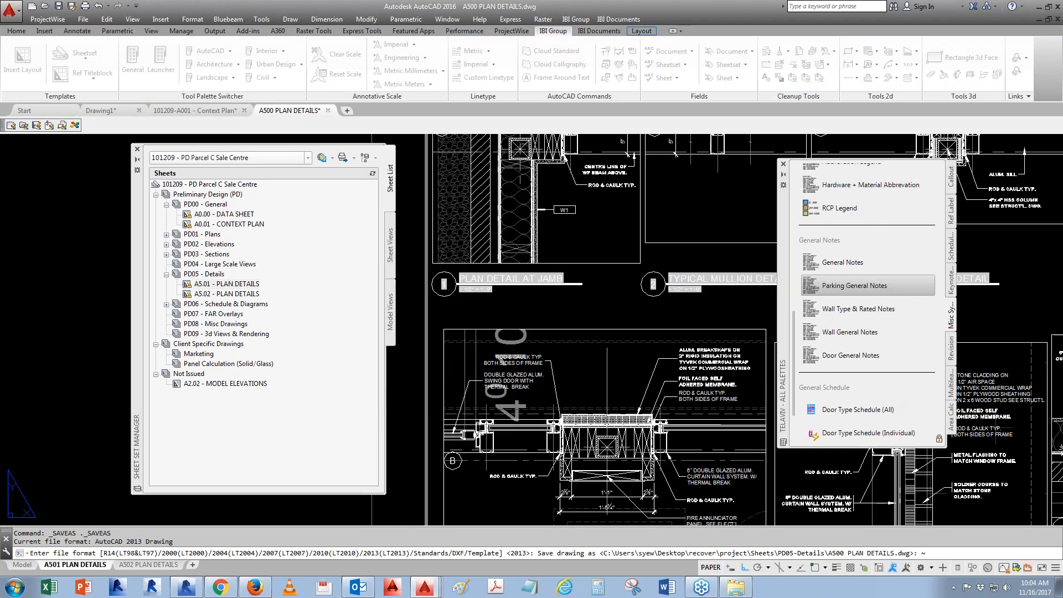
- Erase all the detail views from the A501 PLAN DETAILS layout, leaving the title block
scroll(436, 317, down, 7)
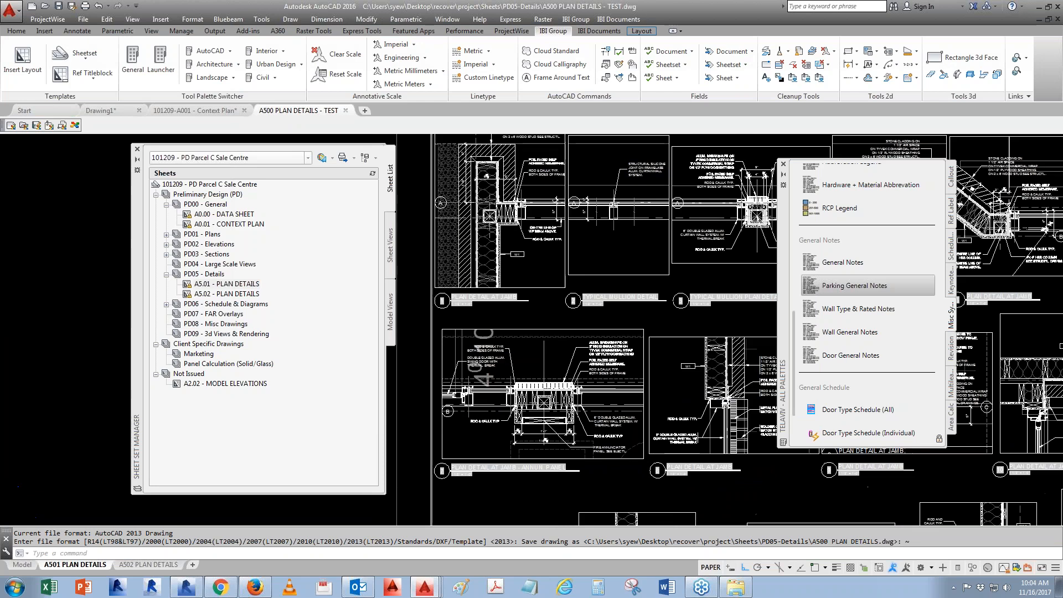
text(e)
key(space)
click(404, 420)
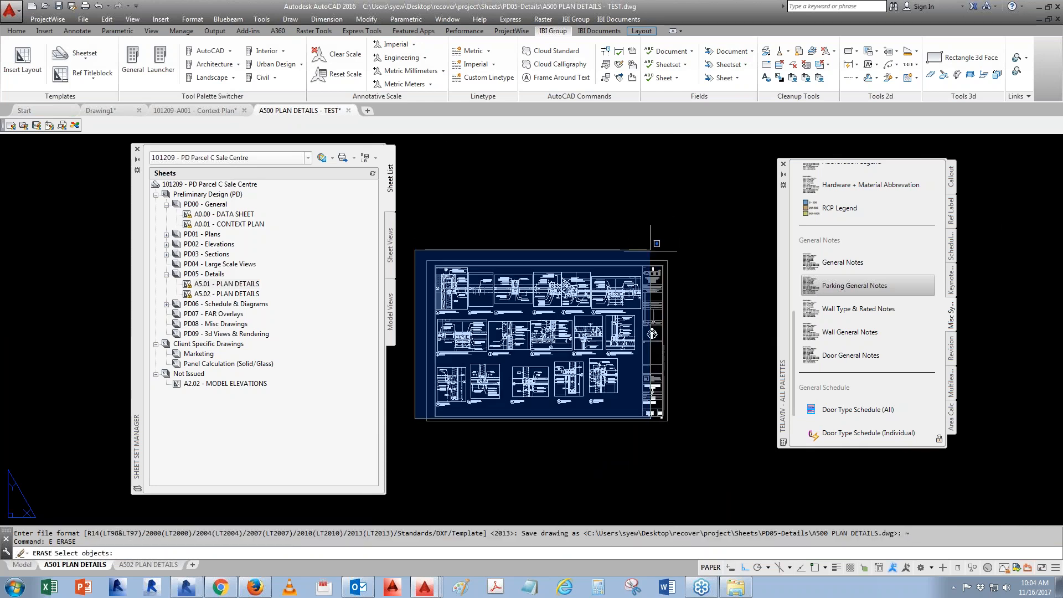
click(648, 267)
key(space)
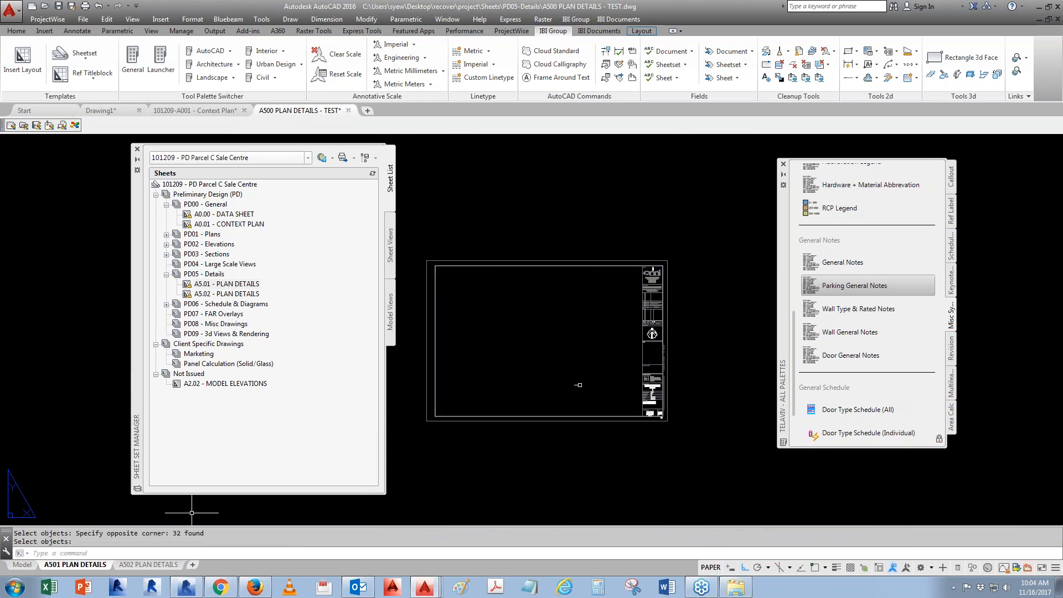
- Switch to the A502 PLAN DETAILS layout and erase its detail views
key(ctrl+Page_Down)
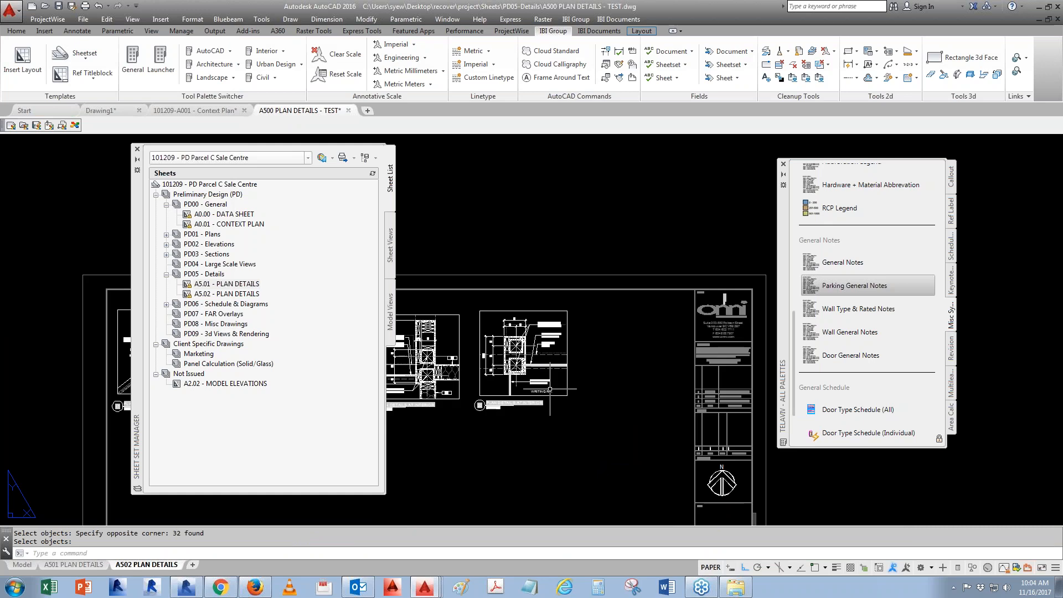
middle_drag(551, 389, 703, 340)
scroll(704, 339, down, 4)
text(e)
key(space)
click(503, 385)
click(768, 279)
key(space)
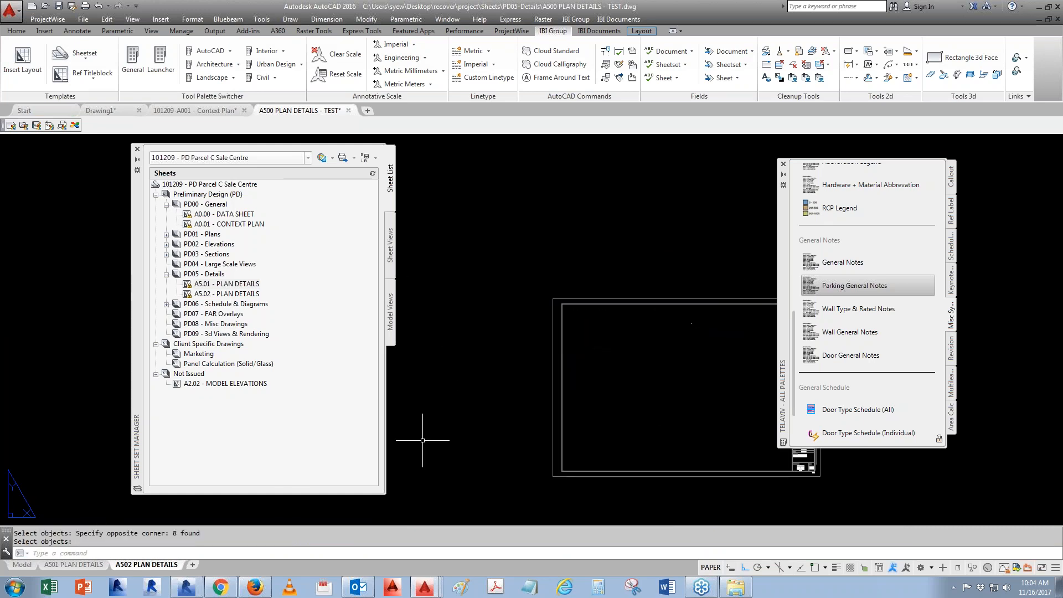
- Switch to model space and examine the building plan and the plan detail drawings
click(76, 565)
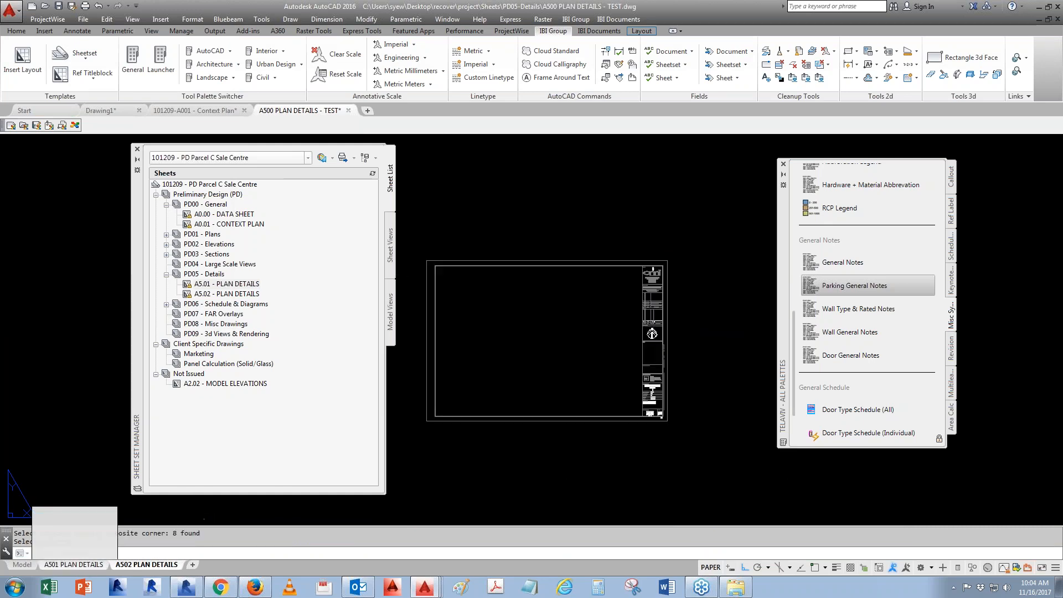
click(31, 566)
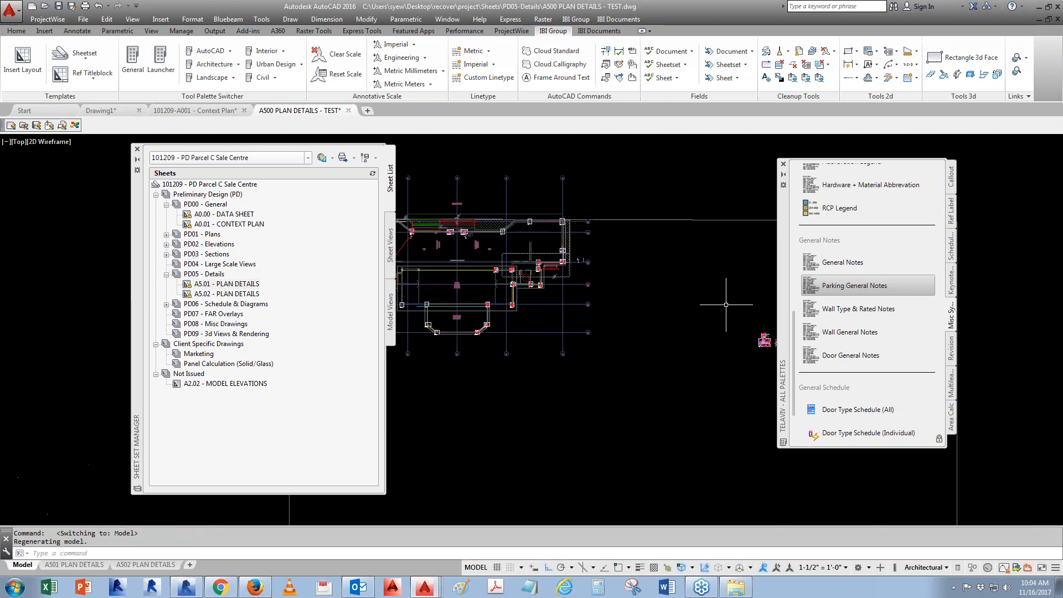
scroll(594, 346, up, 5)
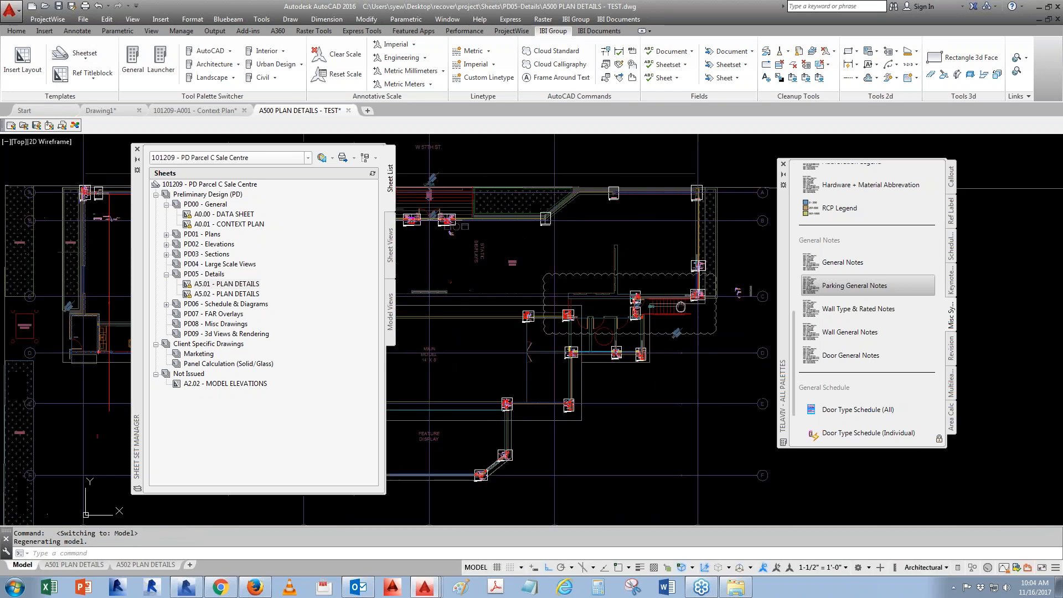
middle_drag(634, 329, 706, 354)
click(784, 165)
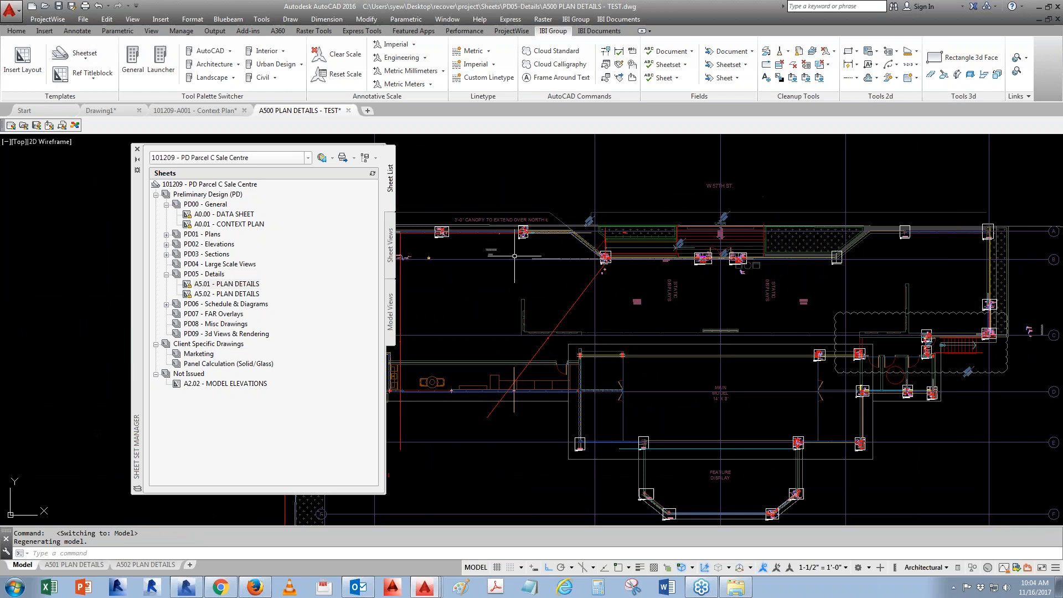
middle_drag(514, 257, 678, 260)
scroll(542, 241, up, 8)
middle_drag(542, 241, 547, 297)
scroll(574, 200, up, 2)
scroll(547, 368, down, 5)
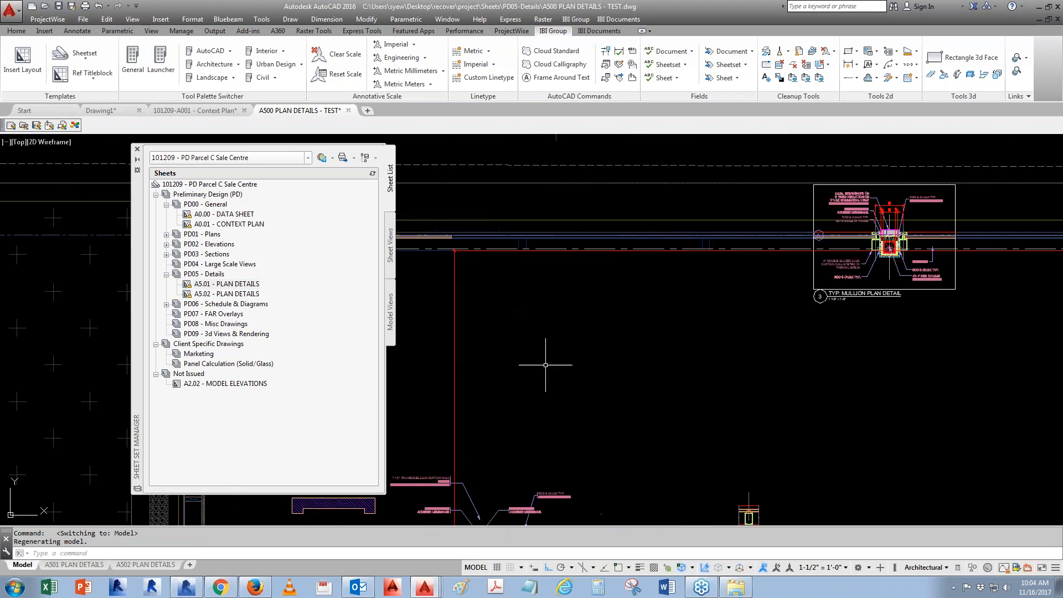
scroll(659, 290, down, 4)
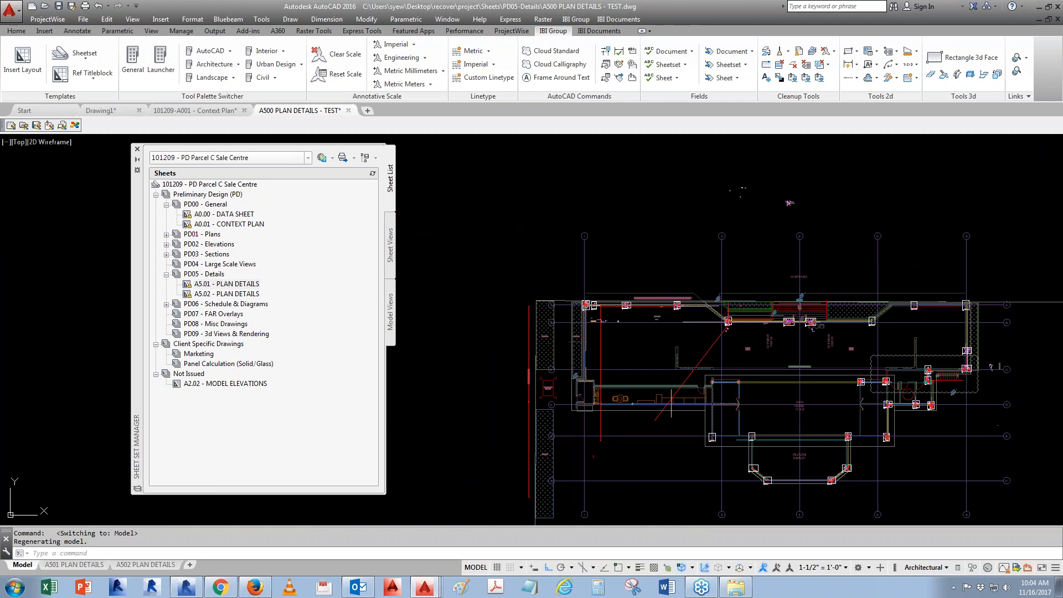
scroll(589, 375, up, 6)
scroll(648, 365, down, 2)
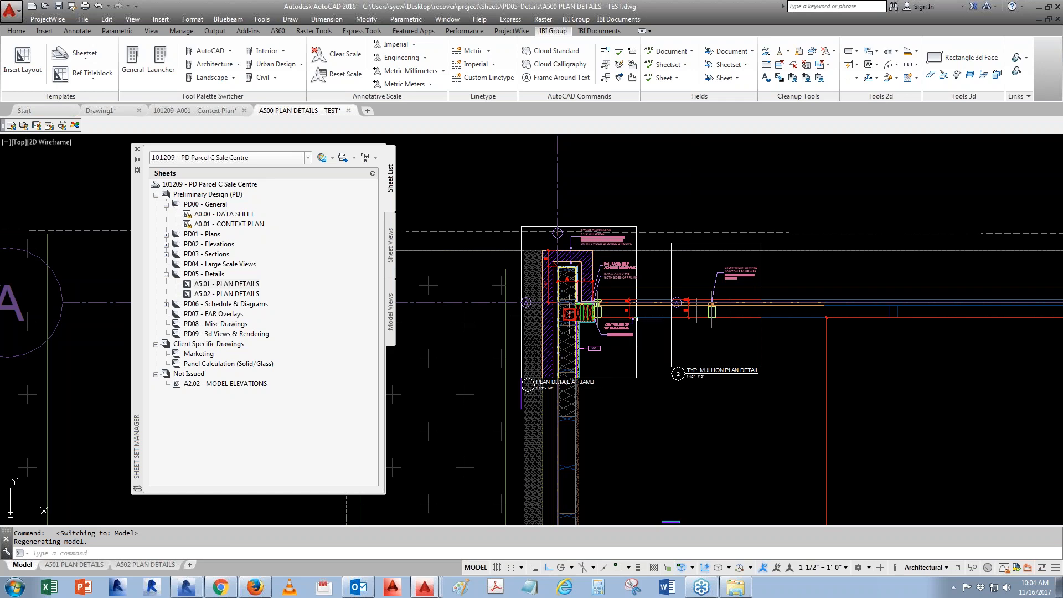
- Open the View Manager and delete all the existing named model views
text(v)
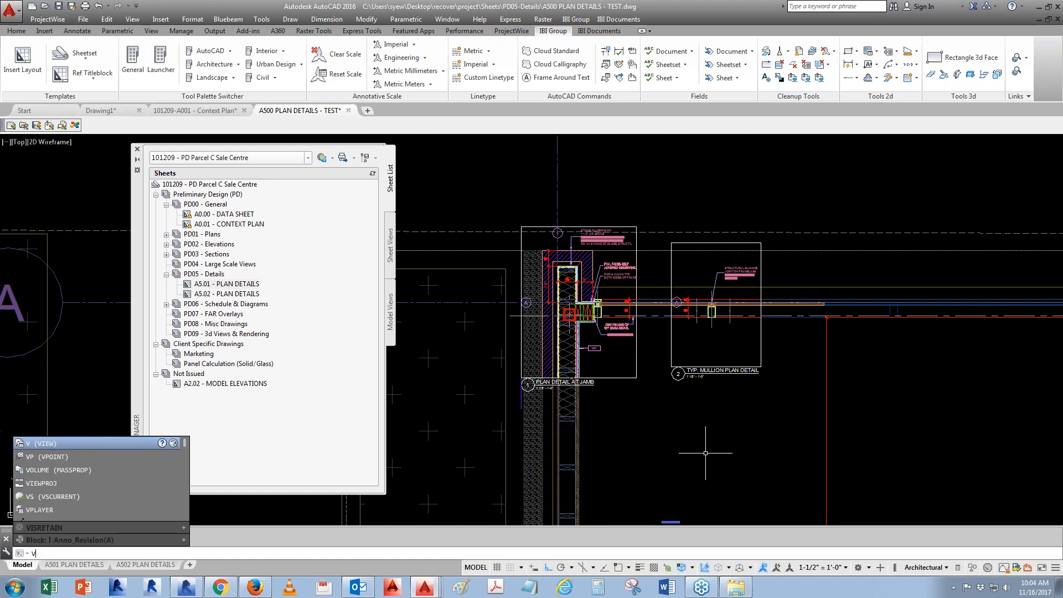
key(Return)
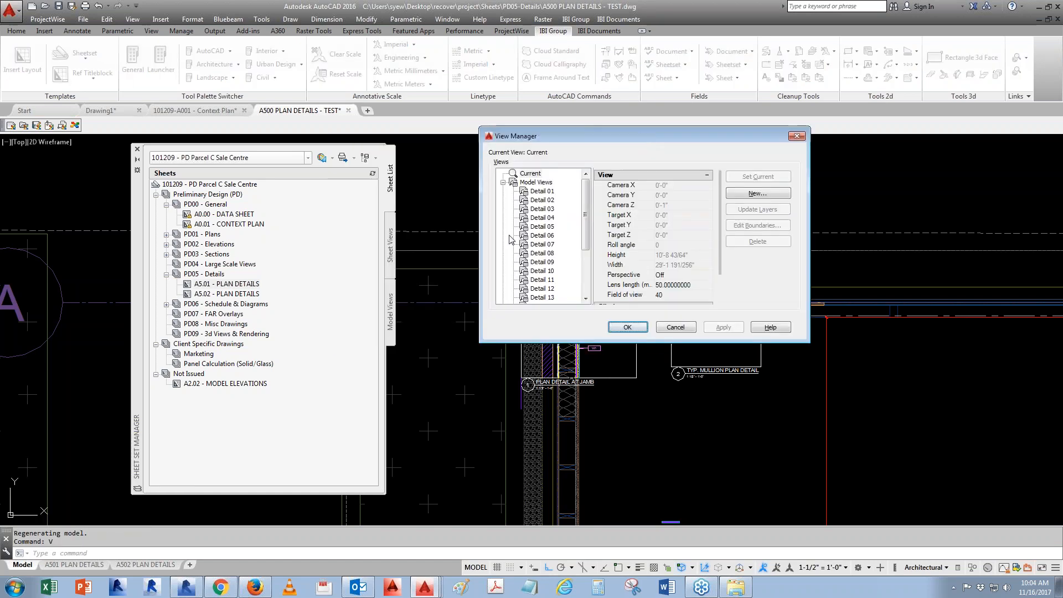
drag(809, 341, 904, 470)
click(550, 194)
click(551, 359)
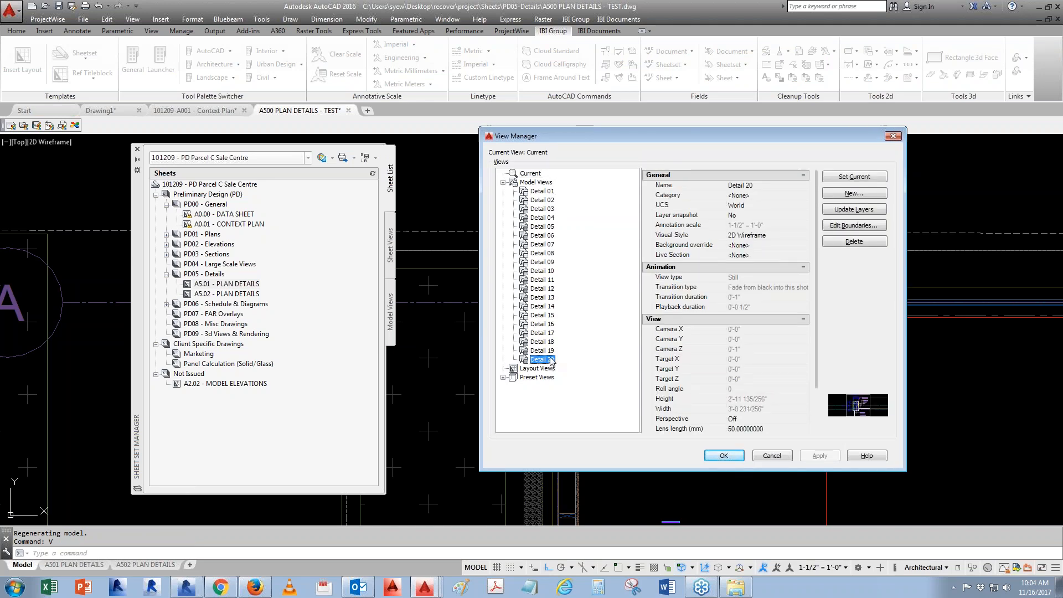
key(Delete)
key(Delete)
key(Delete)
key(Delete)
key(Delete)
key(Delete)
key(Delete)
key(Delete)
key(Delete)
key(Delete)
key(Delete)
key(Delete)
key(Delete)
key(Delete)
key(Delete)
key(Delete)
key(Delete)
key(Delete)
key(Delete)
key(Delete)
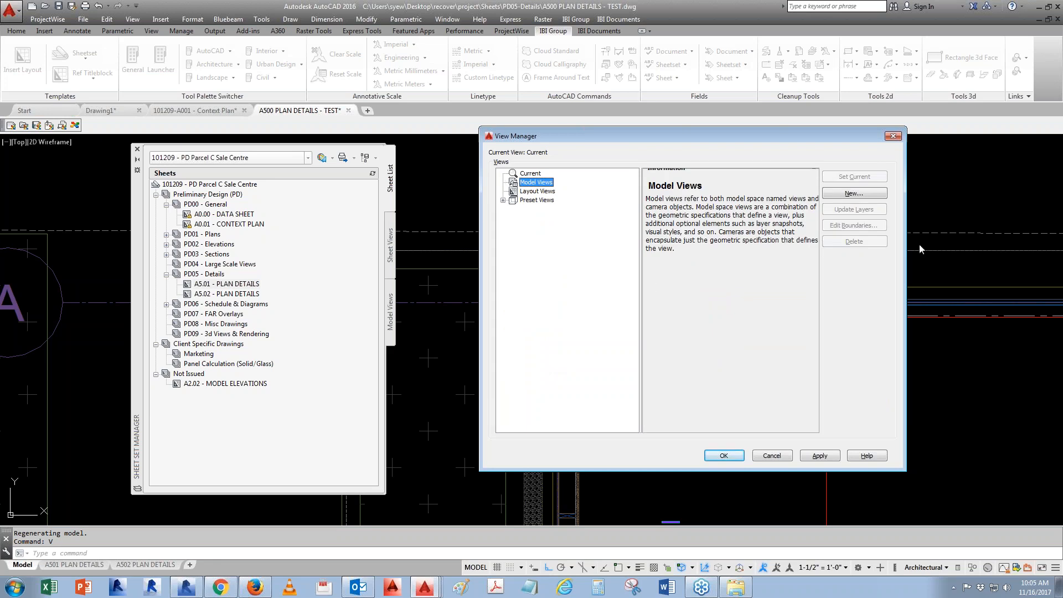
click(724, 455)
- Create a new named model view "Detail 01" using a window around the jamb plan detail
text(V)
key(Return)
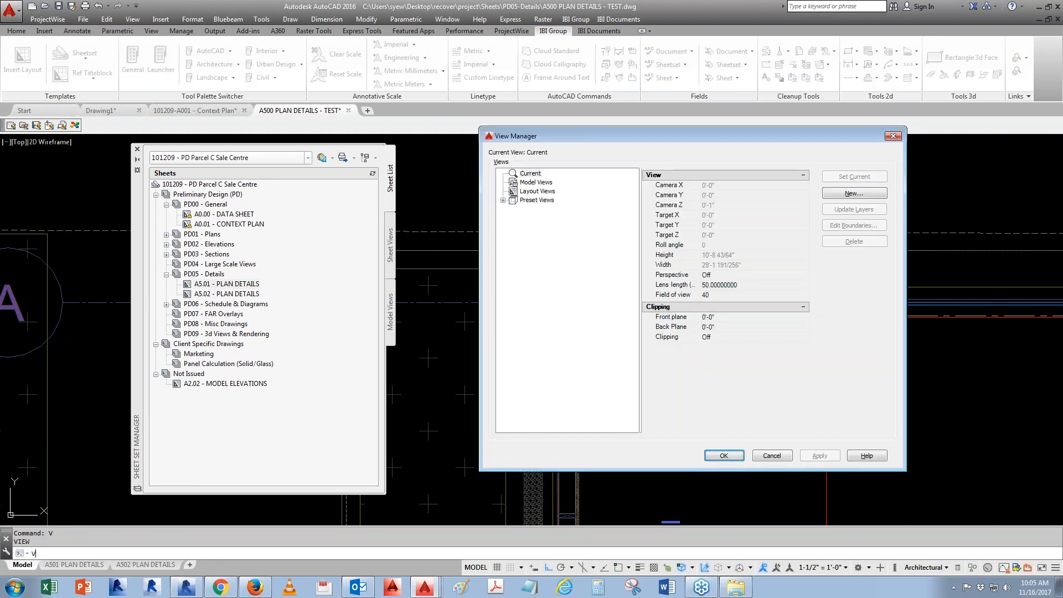
click(860, 195)
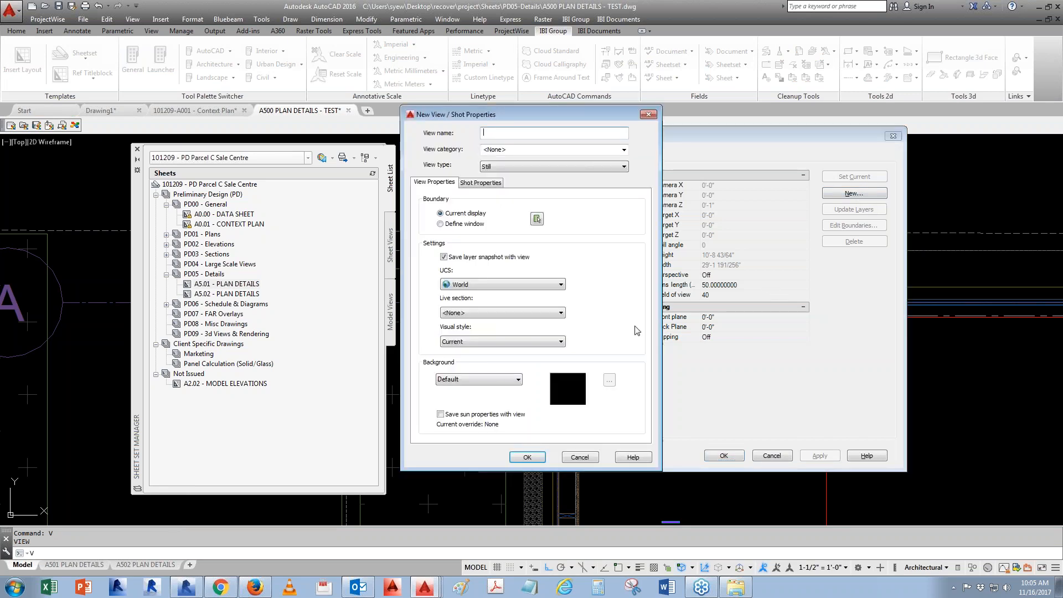
click(537, 218)
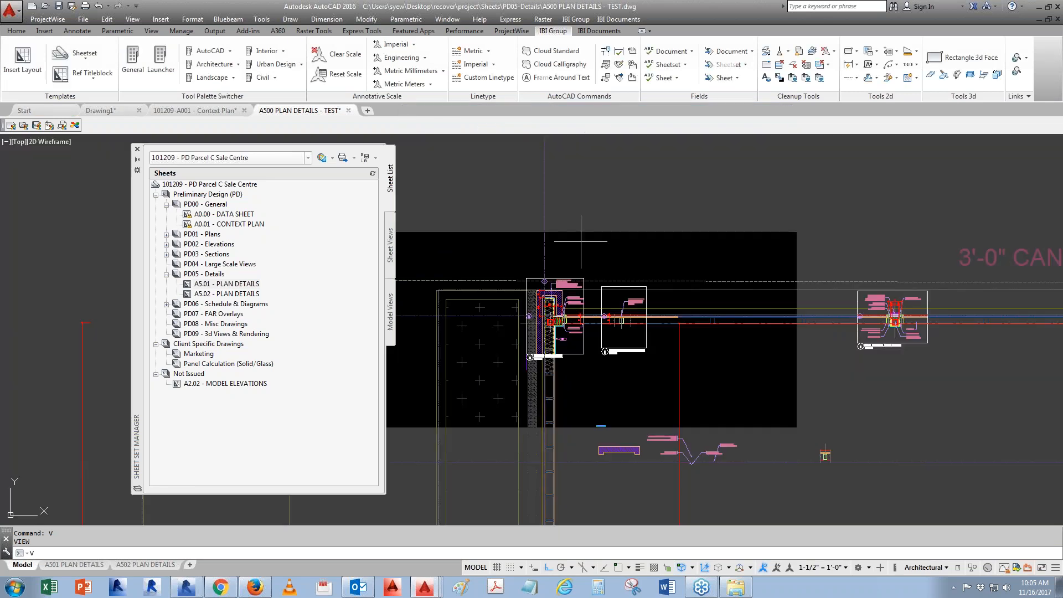
scroll(524, 278, up, 3)
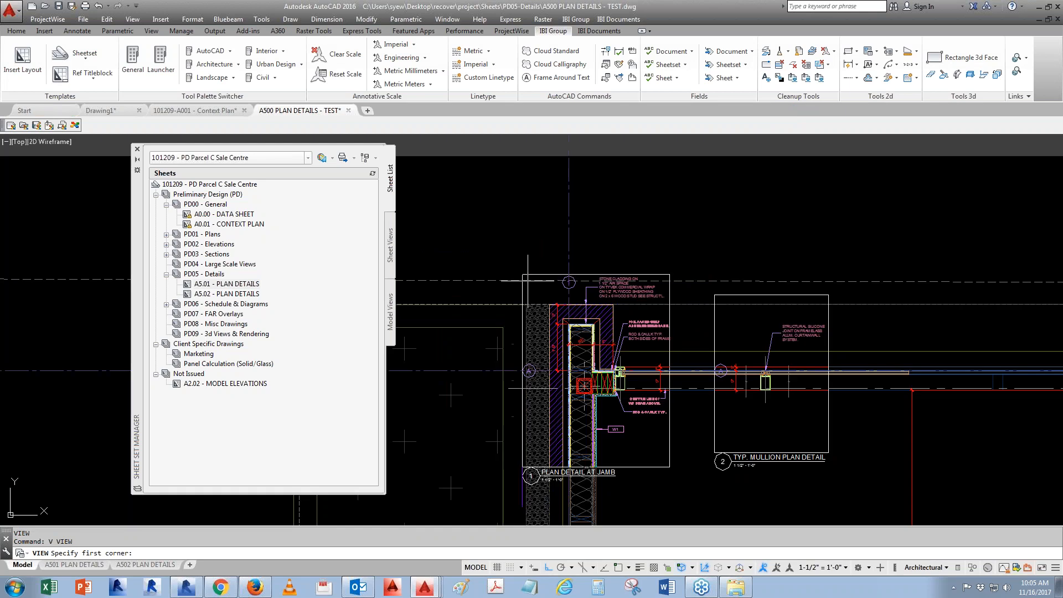
click(523, 281)
key(Return)
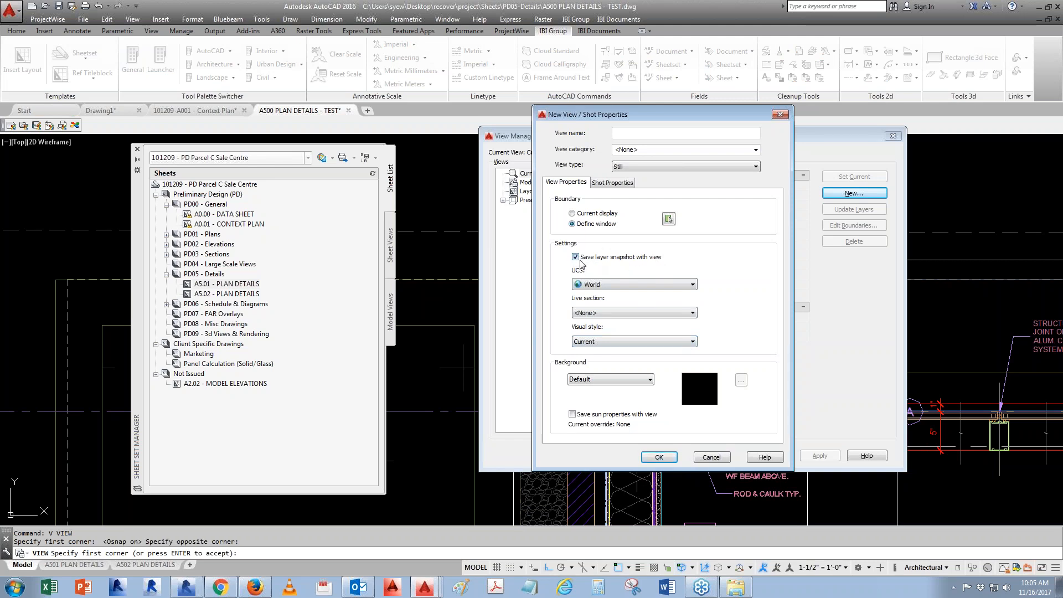
click(684, 135)
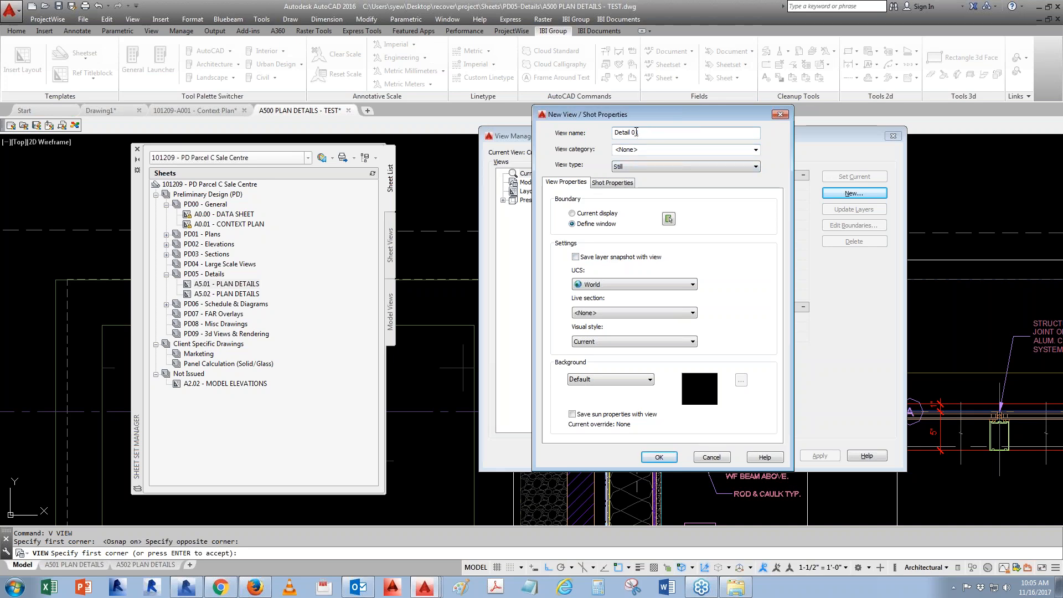
drag(644, 123, 733, 131)
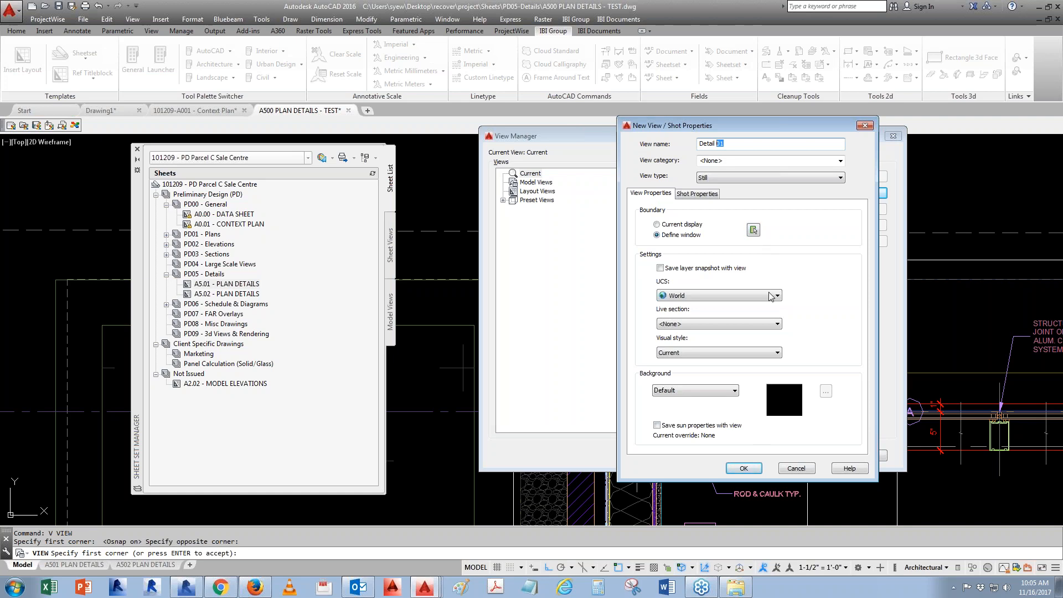
click(744, 469)
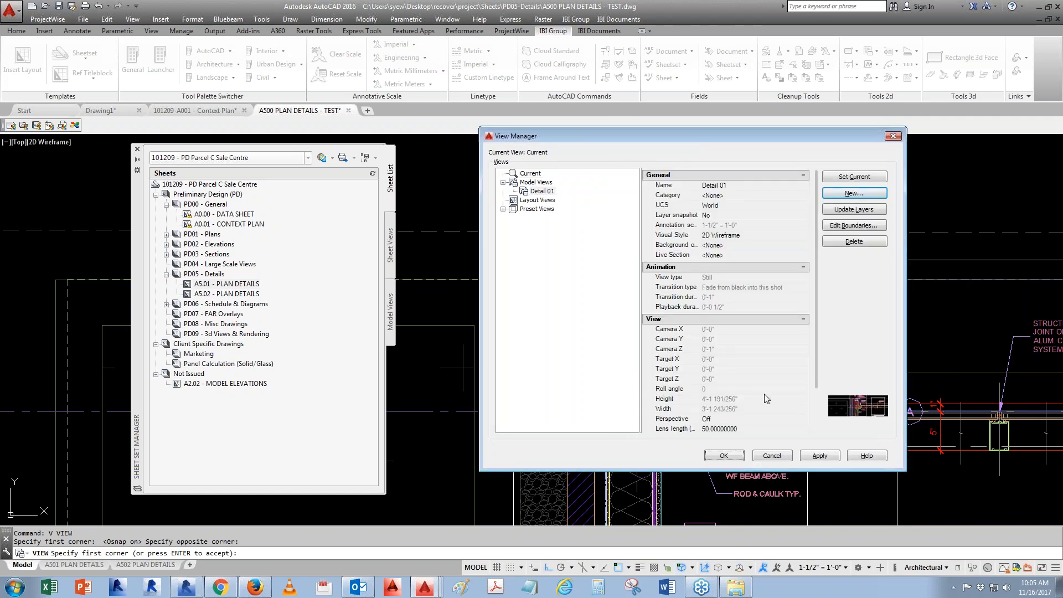
click(724, 456)
- Create a named view "Detail 02" defined by a window around the mullion plan detail
scroll(693, 332, down, 3)
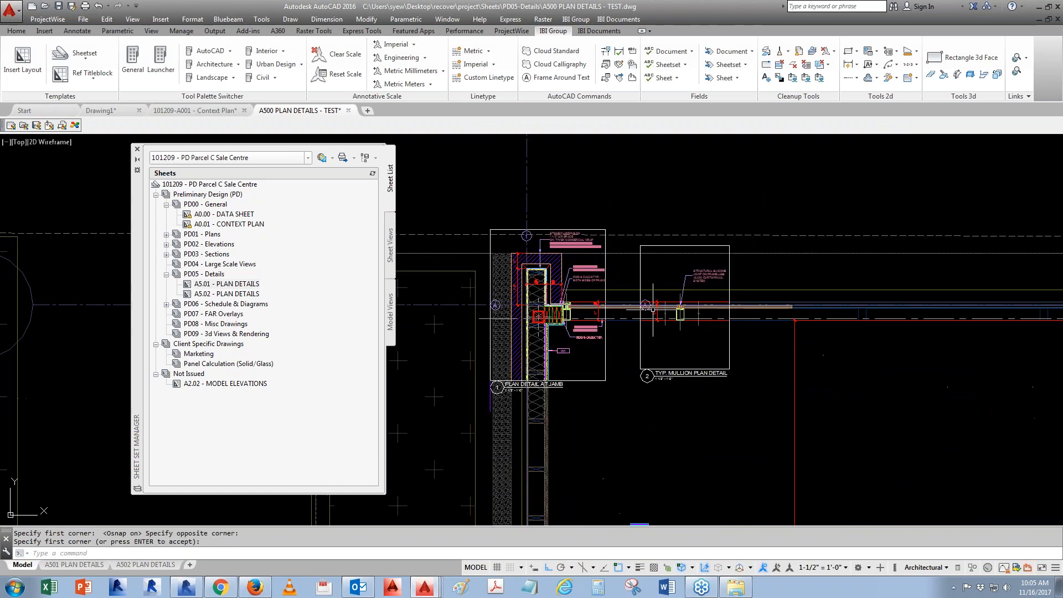
key(Return)
click(855, 193)
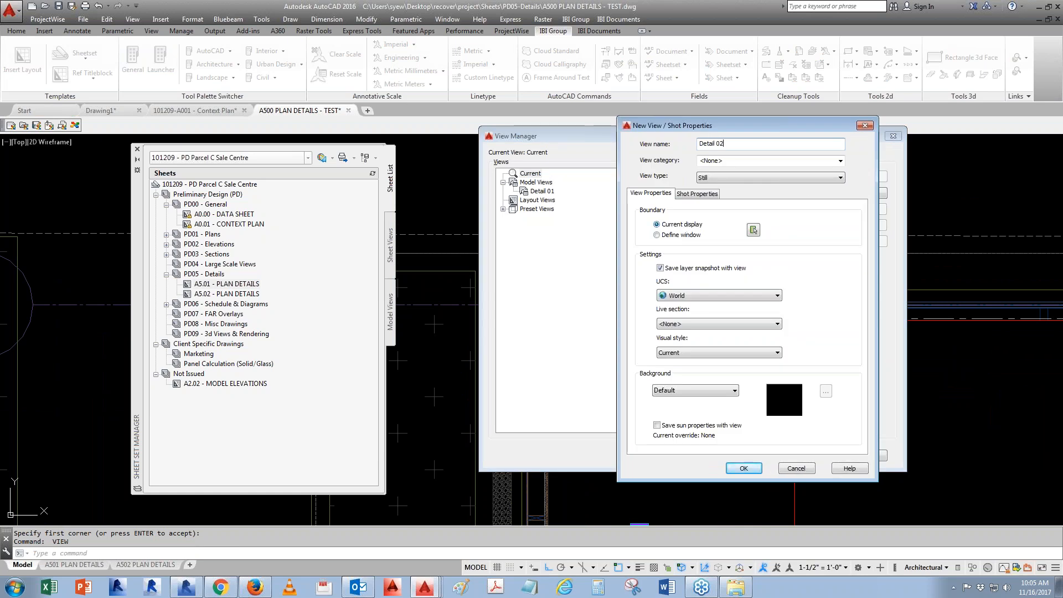
click(657, 234)
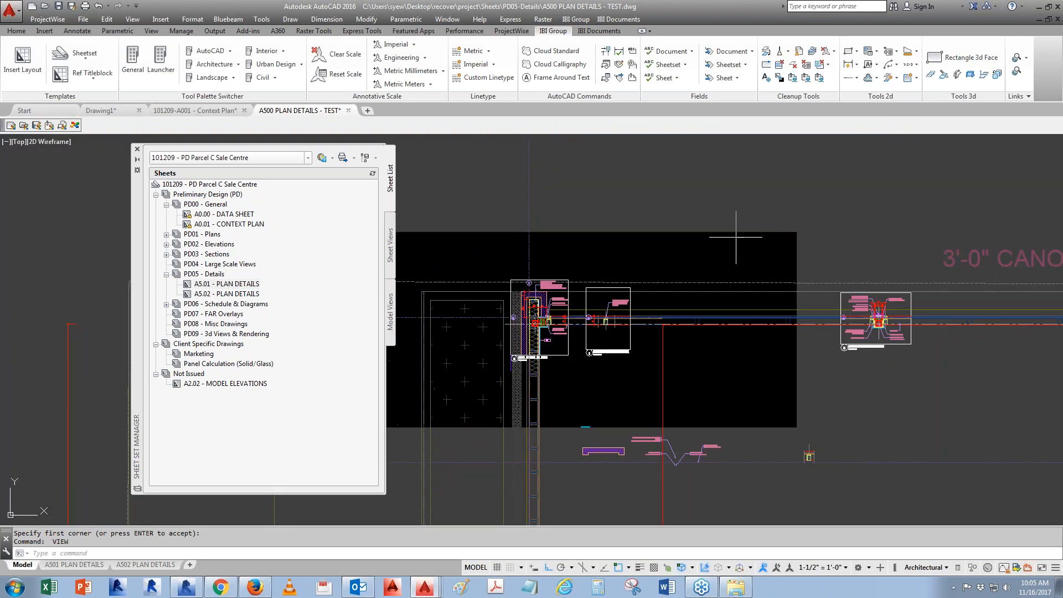
click(586, 287)
click(631, 351)
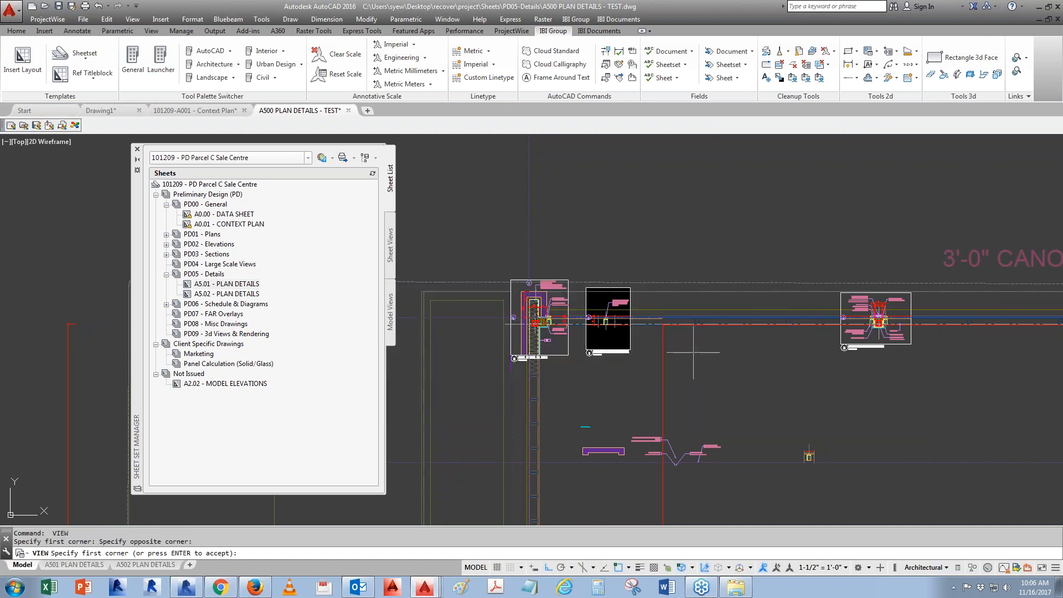
key(Return)
click(745, 468)
- Create a named view "Detail 03" with a window around the next plan detail, without saving a layer snapshot
click(856, 193)
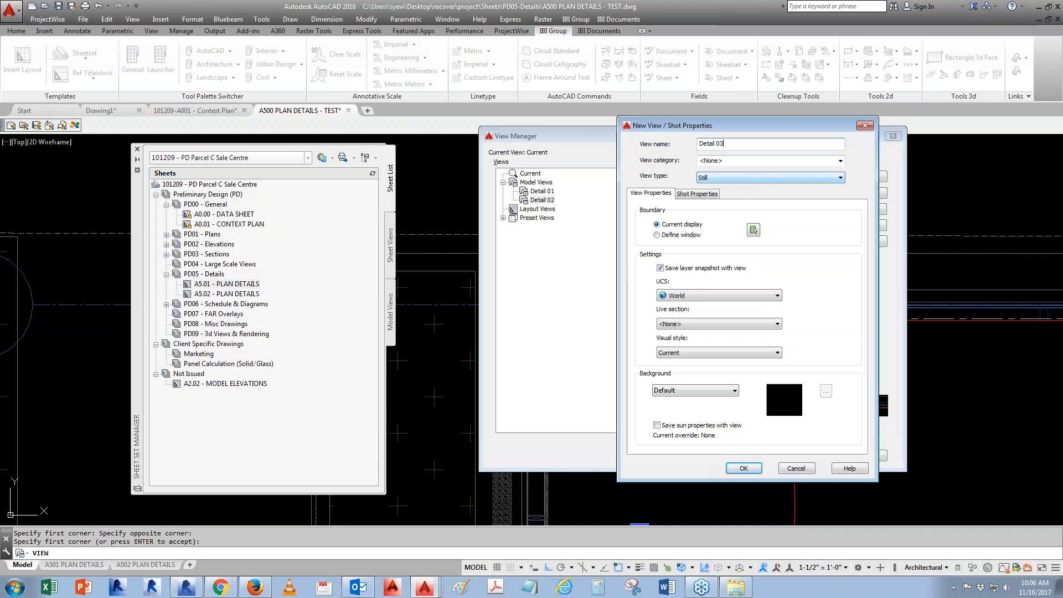
text(Detail 03)
click(657, 236)
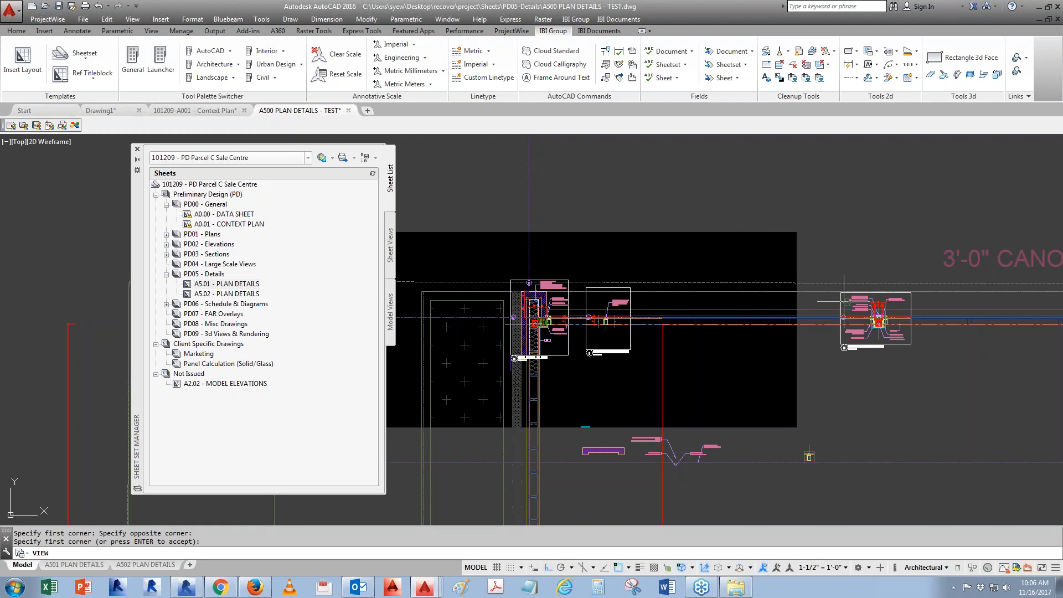
scroll(609, 308, up, 3)
click(669, 240)
click(847, 374)
key(Return)
click(677, 269)
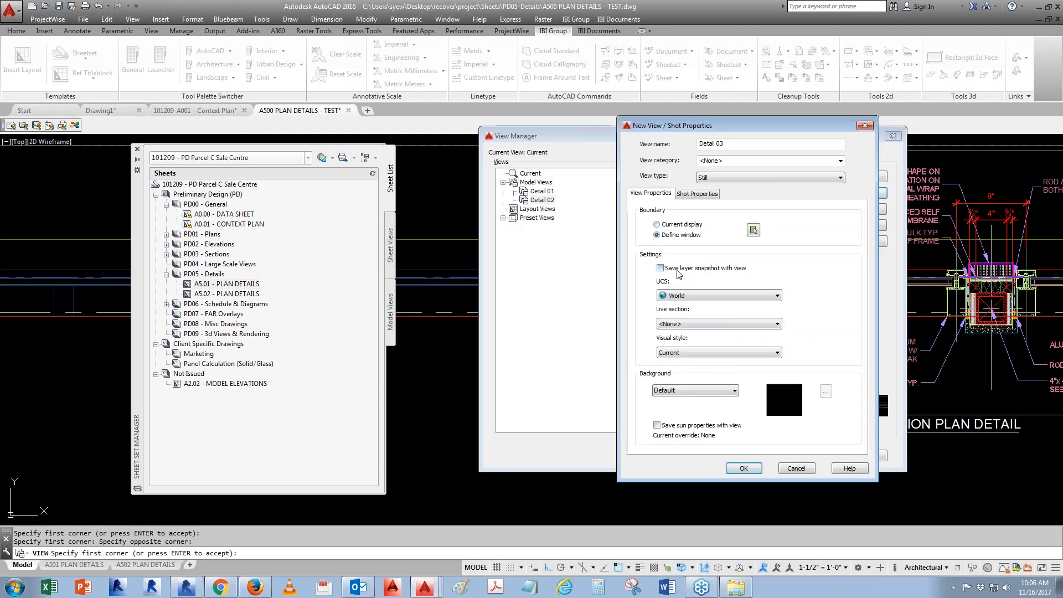
click(744, 468)
- Create a named view "Detail 04" defined by a window around the fourth plan detail
click(854, 193)
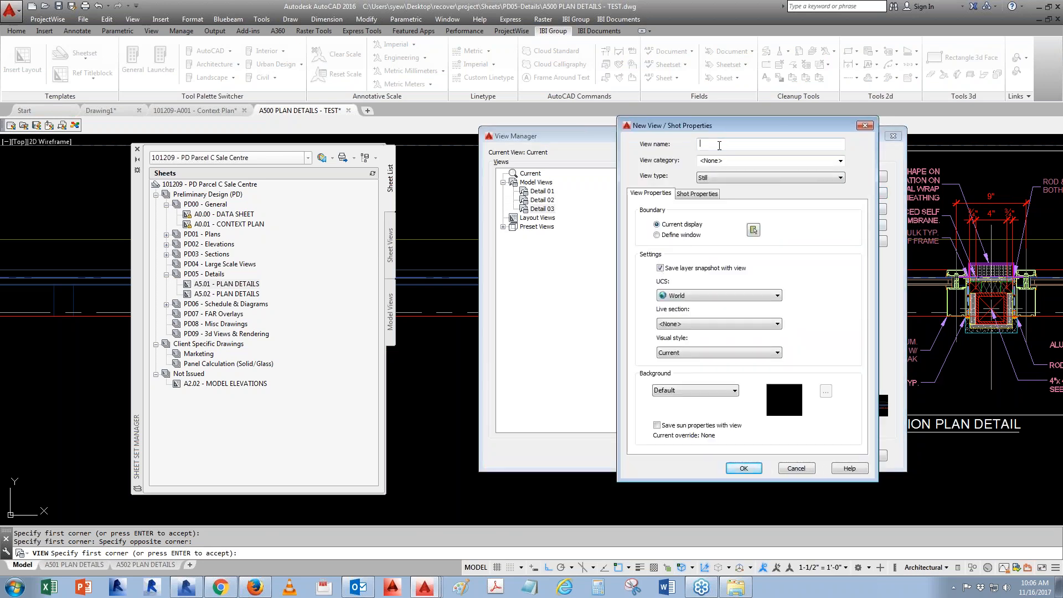
key(BackSpace)
text(4)
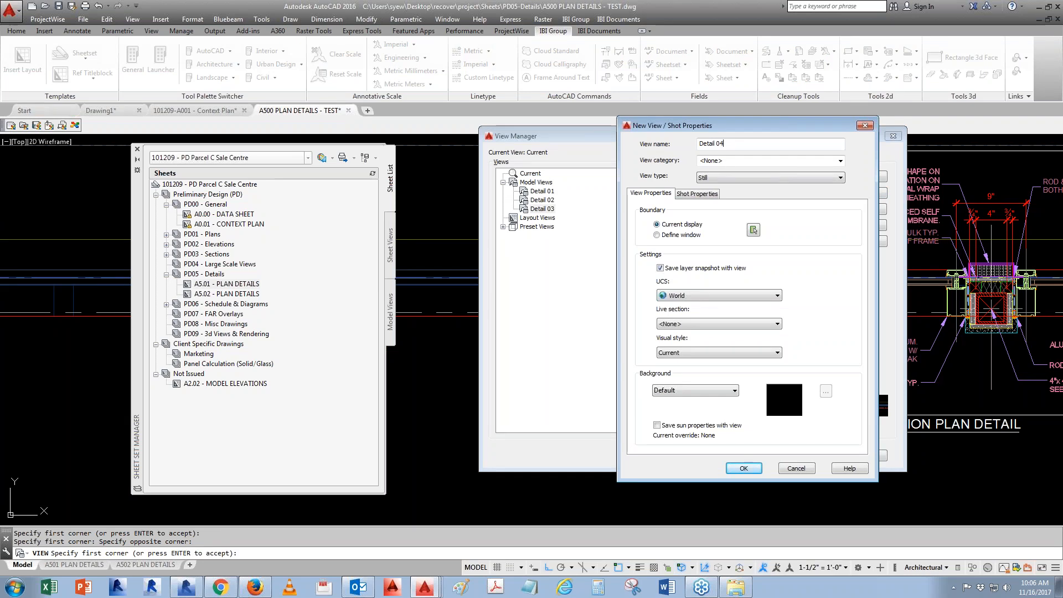
click(754, 230)
scroll(859, 302, up, 4)
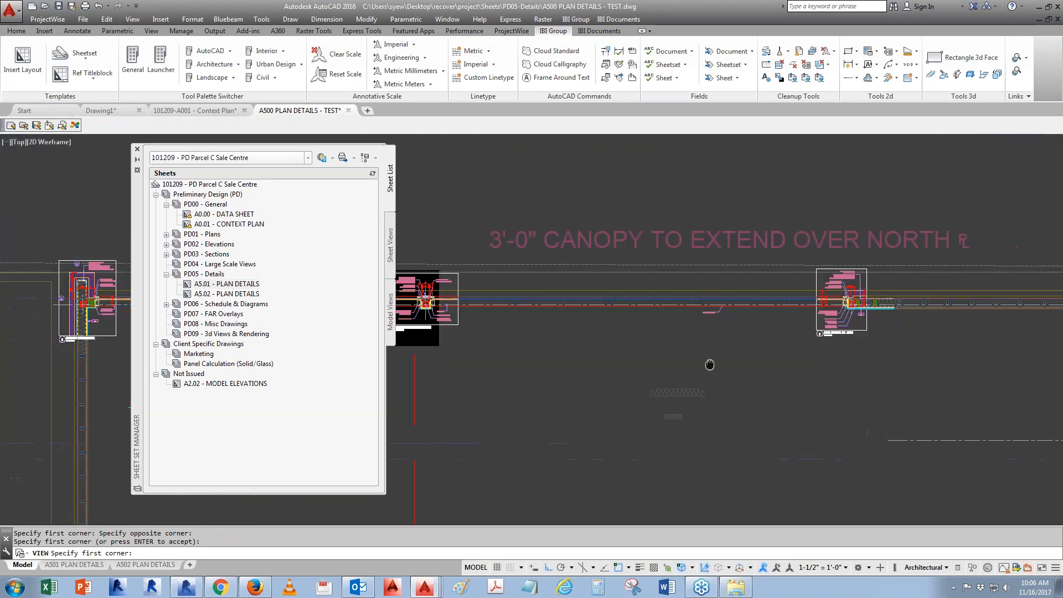
click(760, 227)
click(890, 384)
key(Return)
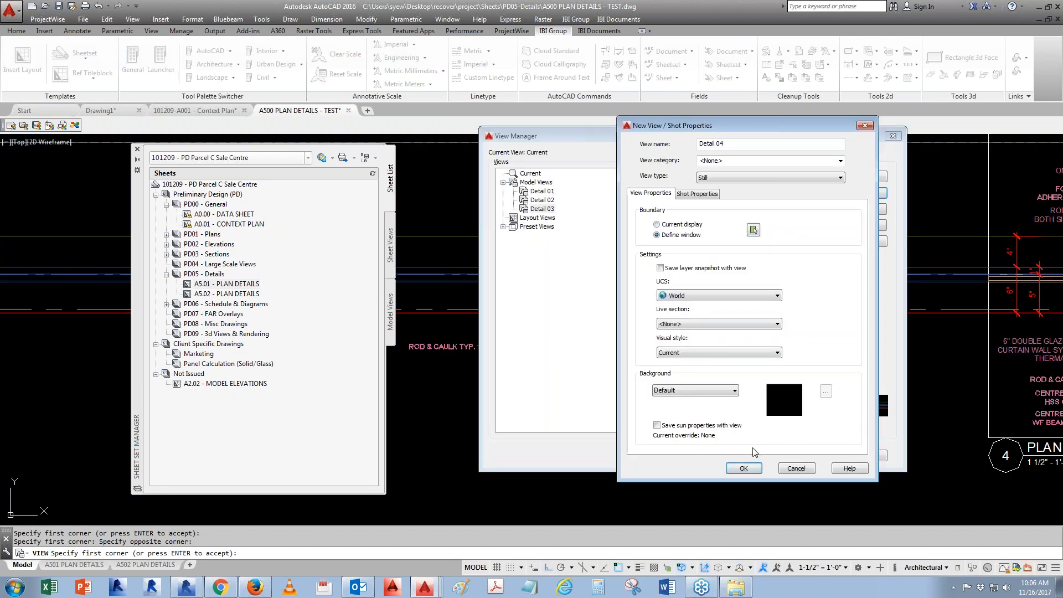
click(743, 468)
click(740, 456)
- Save the drawing
scroll(546, 297, down, 5)
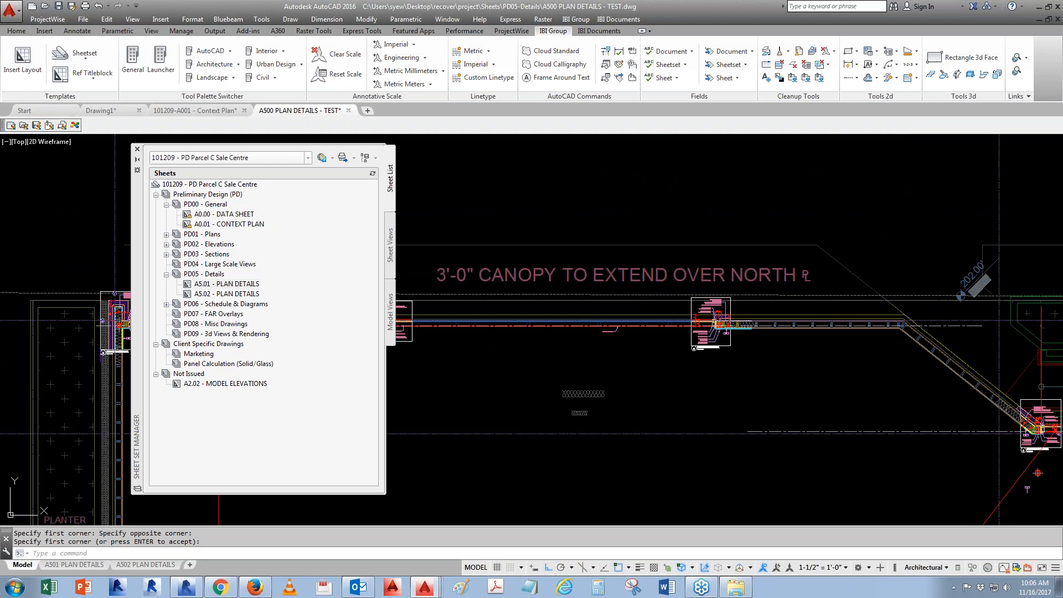
middle_drag(598, 416, 806, 357)
key(ctrl+s)
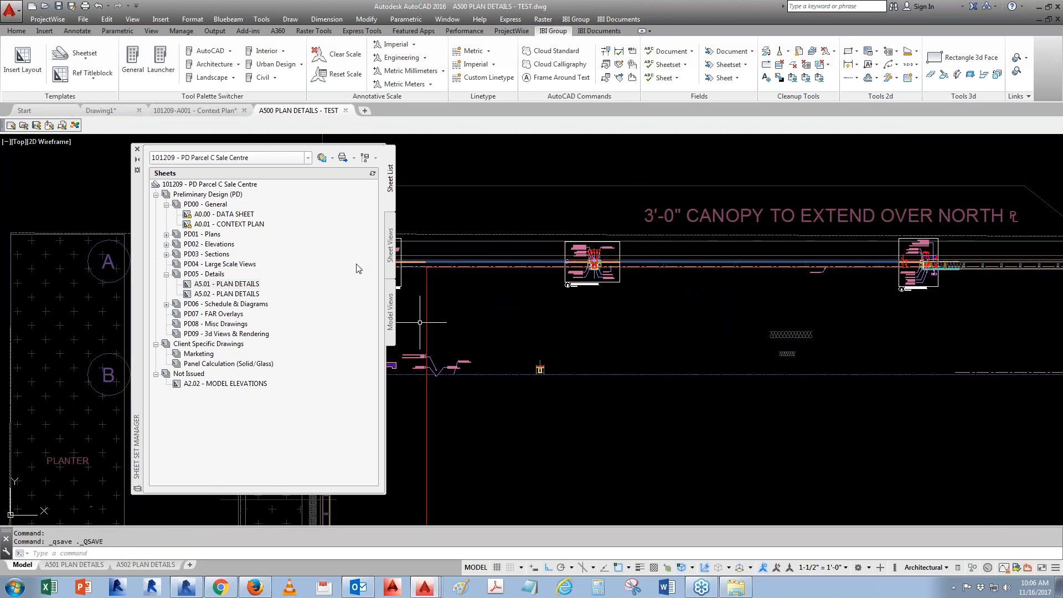
- Browse the sheet set's model view locations to the named views inside the A500 PLAN DETAILS - TEST drawing
click(389, 328)
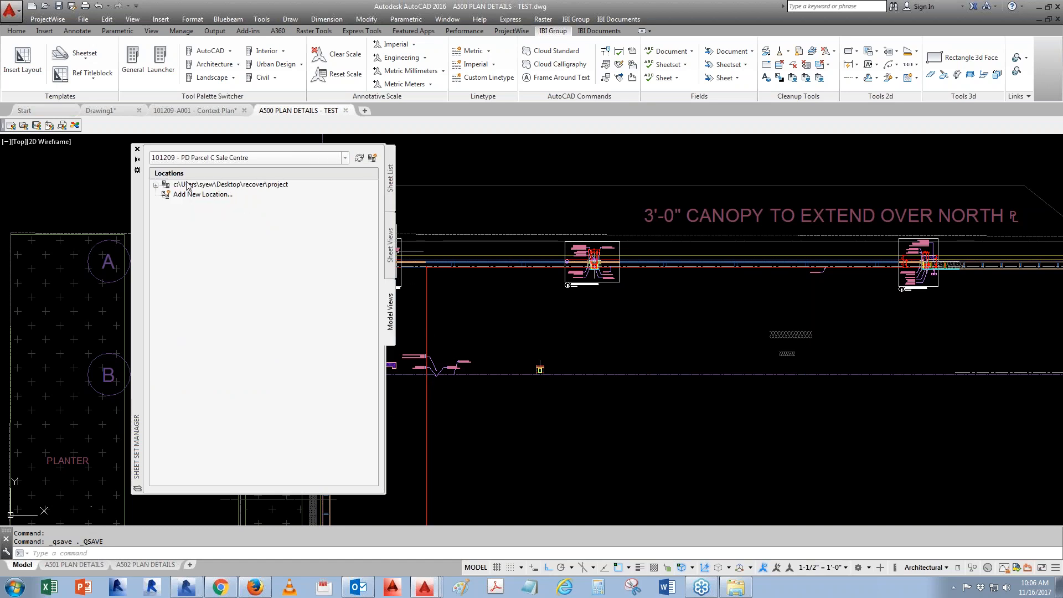
click(156, 186)
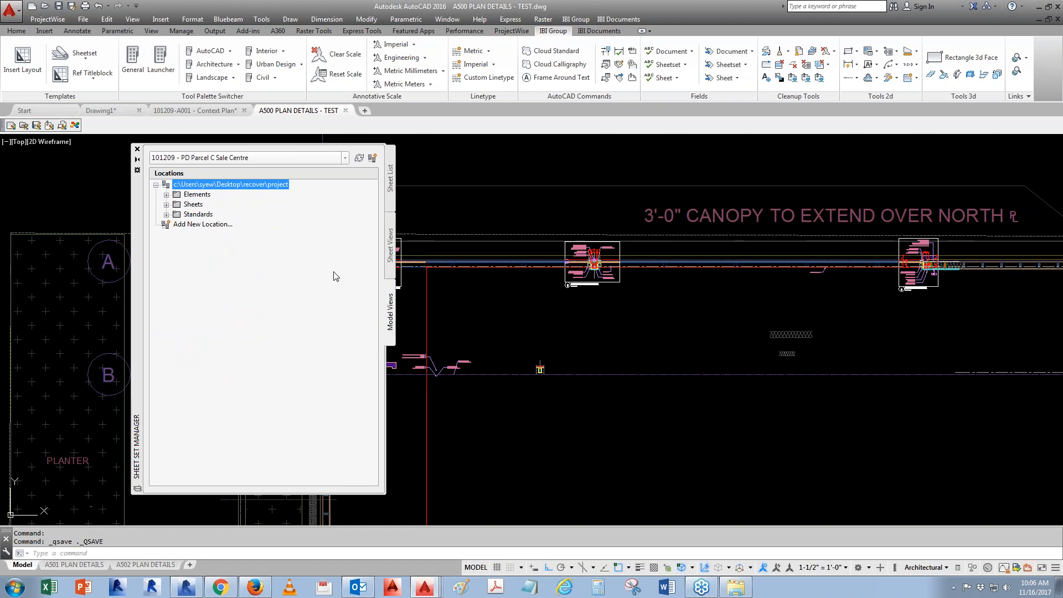
click(166, 204)
click(177, 264)
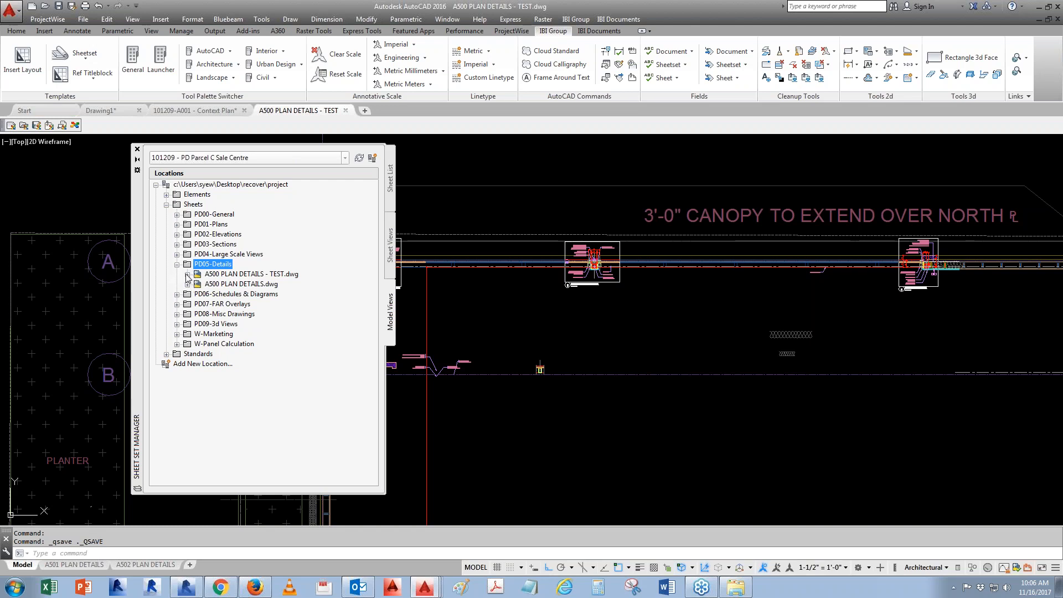
click(187, 275)
click(227, 284)
key(Down)
key(Down)
key(Down)
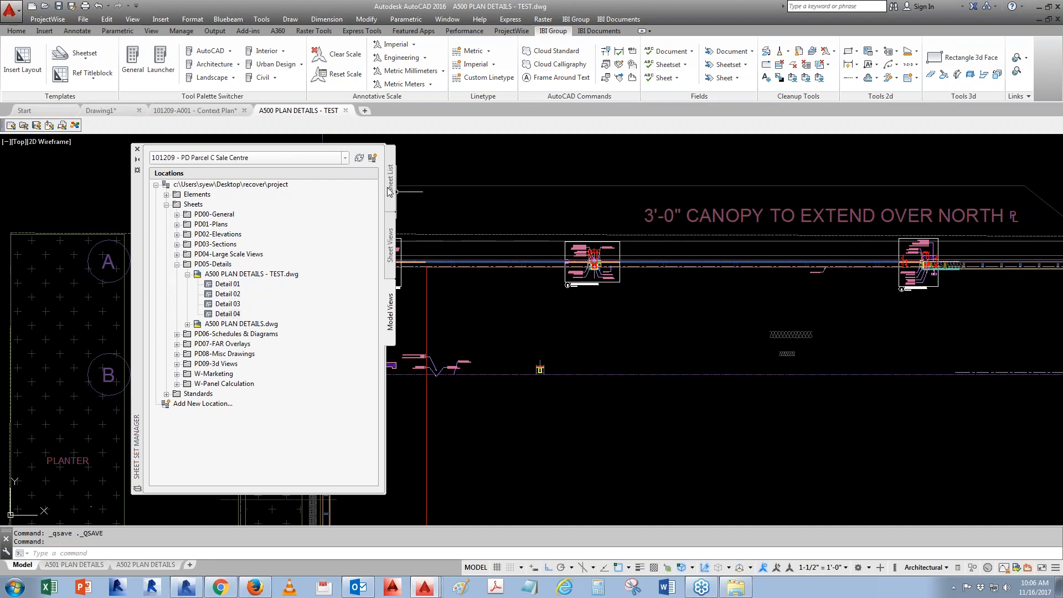
- Create a new sheet numbered A5.03 titled DETAIL PLAN in the PD05 - Details subset
click(391, 180)
right_click(208, 274)
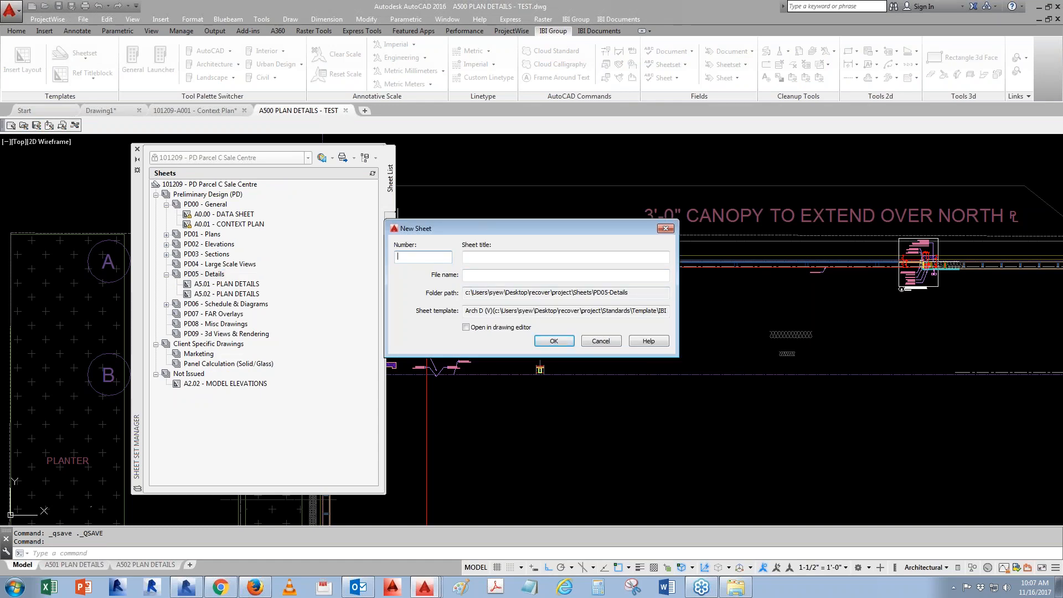
text(A5.03)
click(531, 256)
text(DETAIL PLAN)
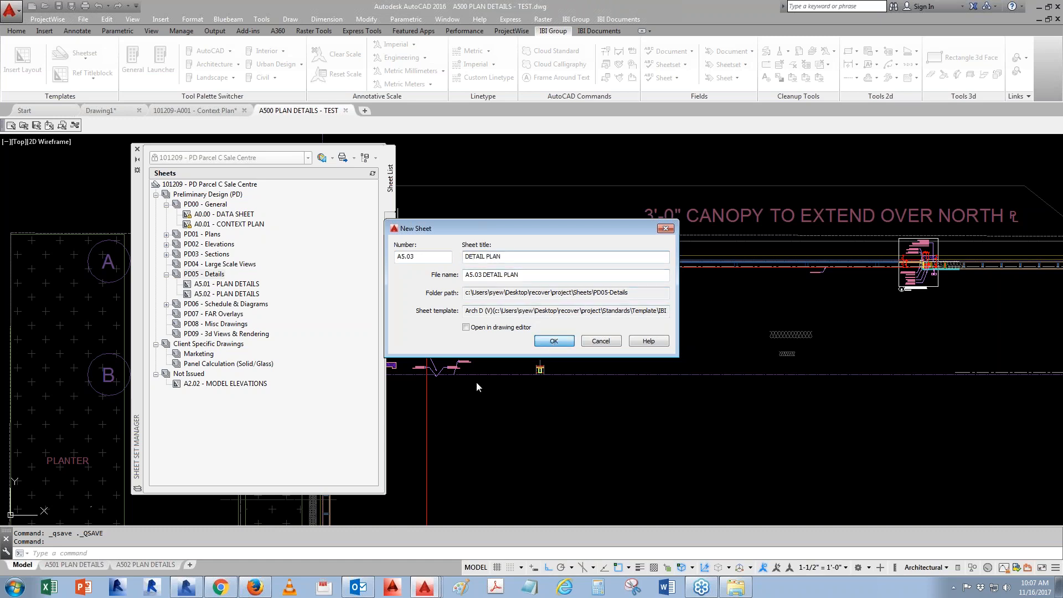
key(Return)
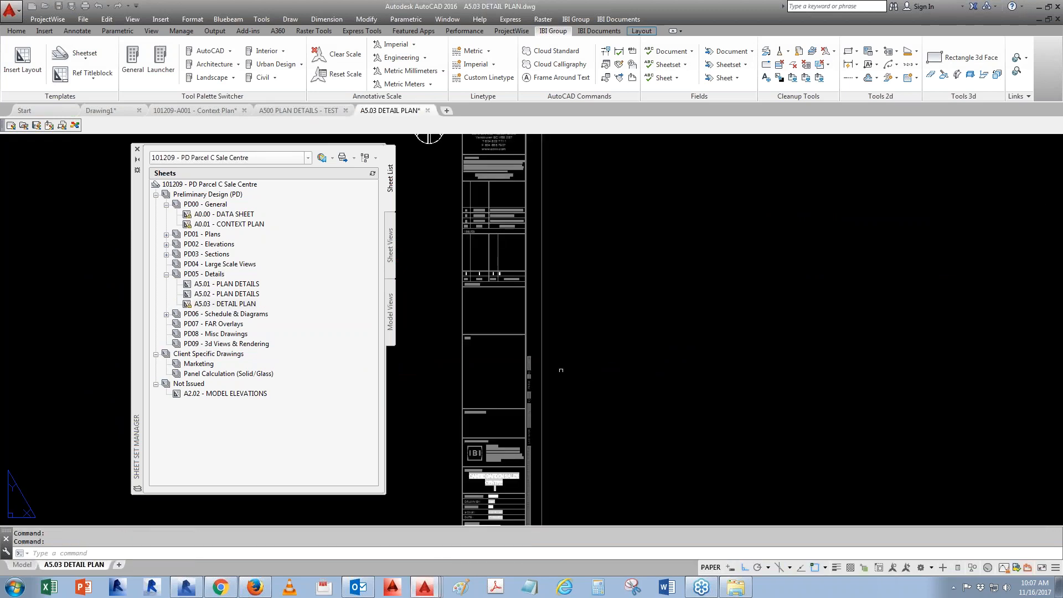
- Place the Detail 01 model view from the A500 PLAN DETAILS - TEST drawing onto the sheet
middle_drag(525, 370, 770, 335)
middle_drag(407, 341, 697, 270)
click(390, 312)
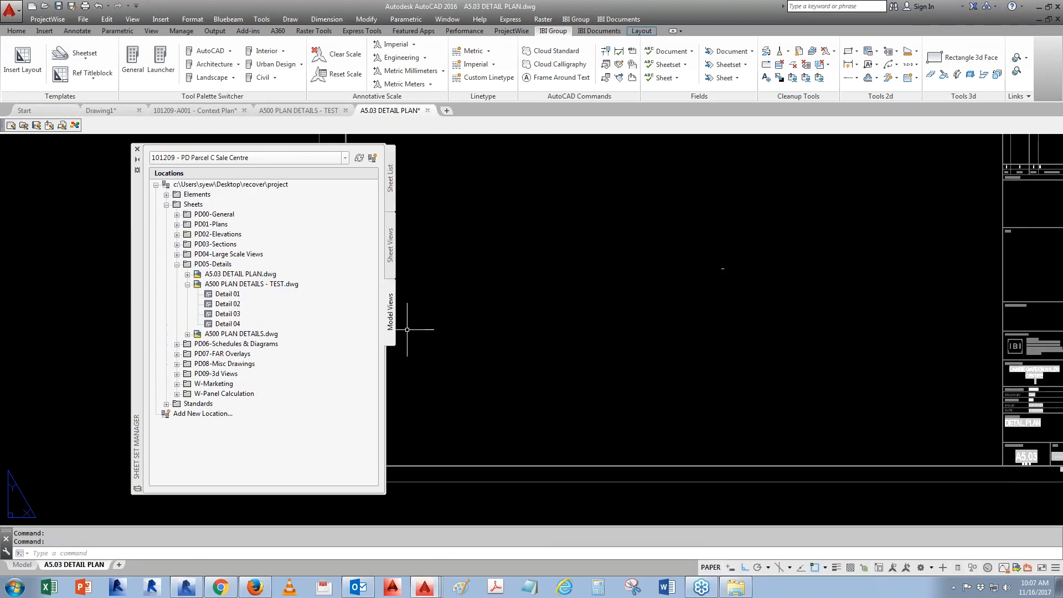
scroll(732, 354, down, 3)
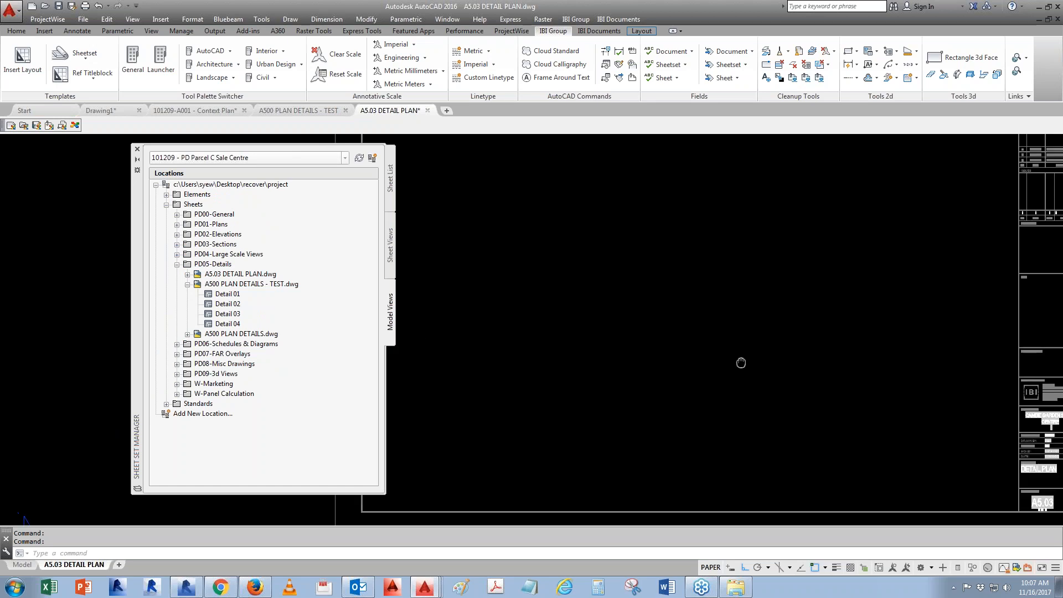
middle_drag(755, 360, 764, 372)
right_click(228, 294)
click(268, 318)
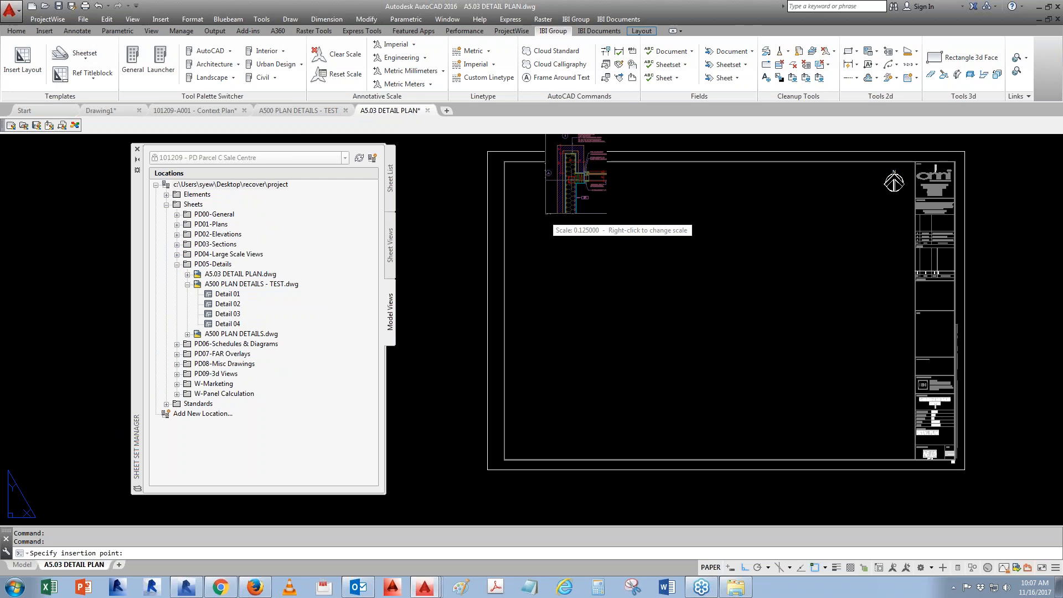
click(532, 271)
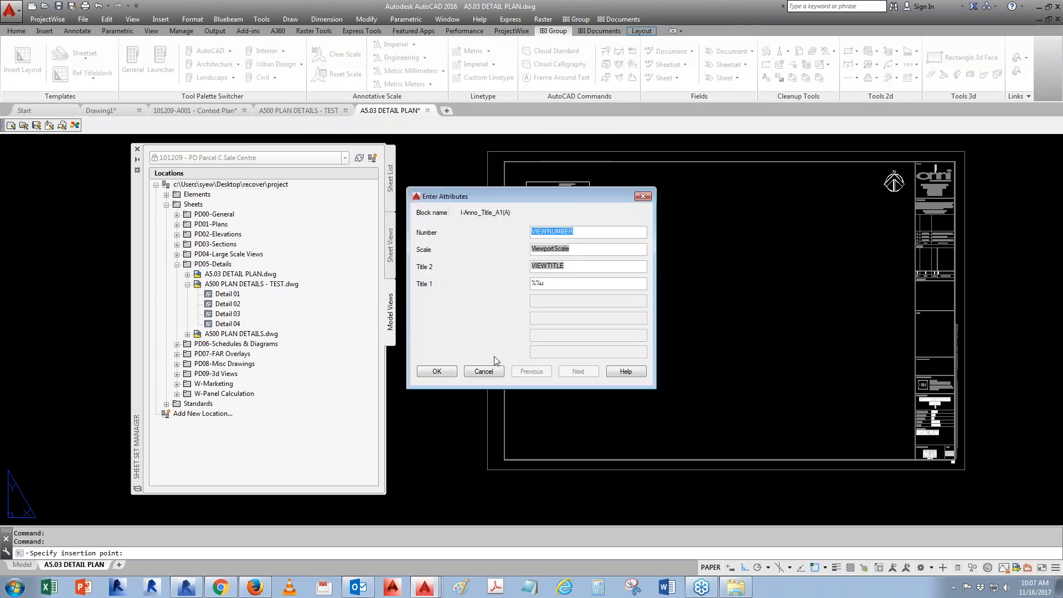
click(432, 370)
click(548, 294)
scroll(556, 310, up, 4)
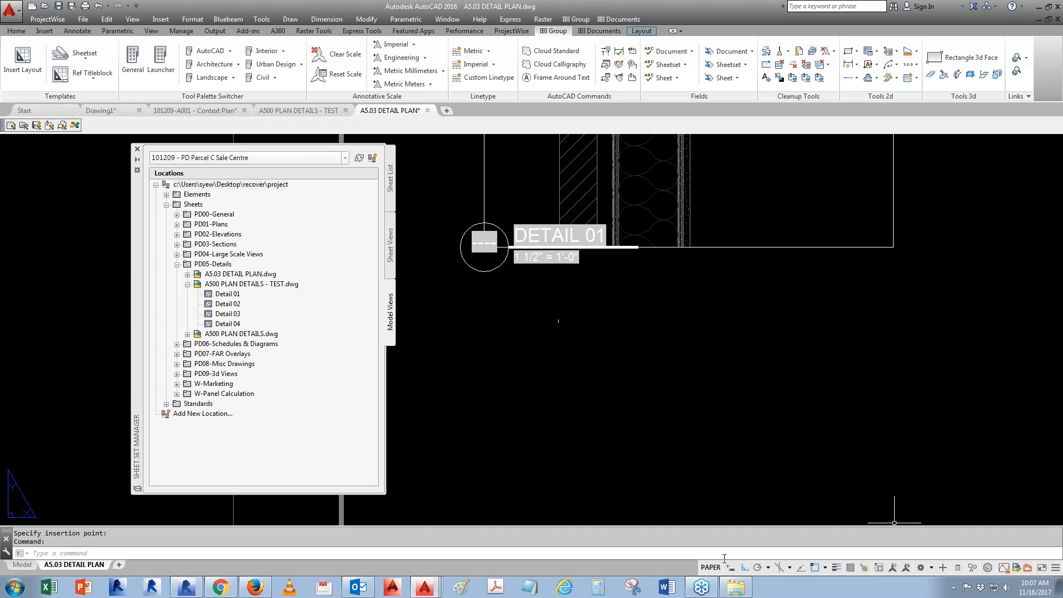
middle_drag(583, 285, 588, 336)
- Undo the Detail 01 view placement
key(Escape)
click(414, 45)
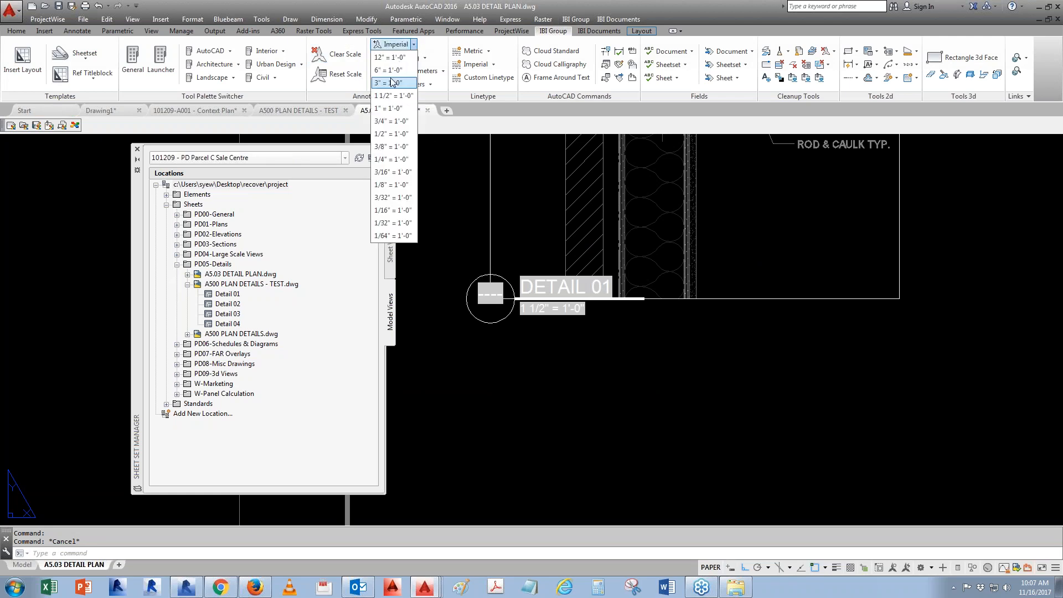
click(495, 427)
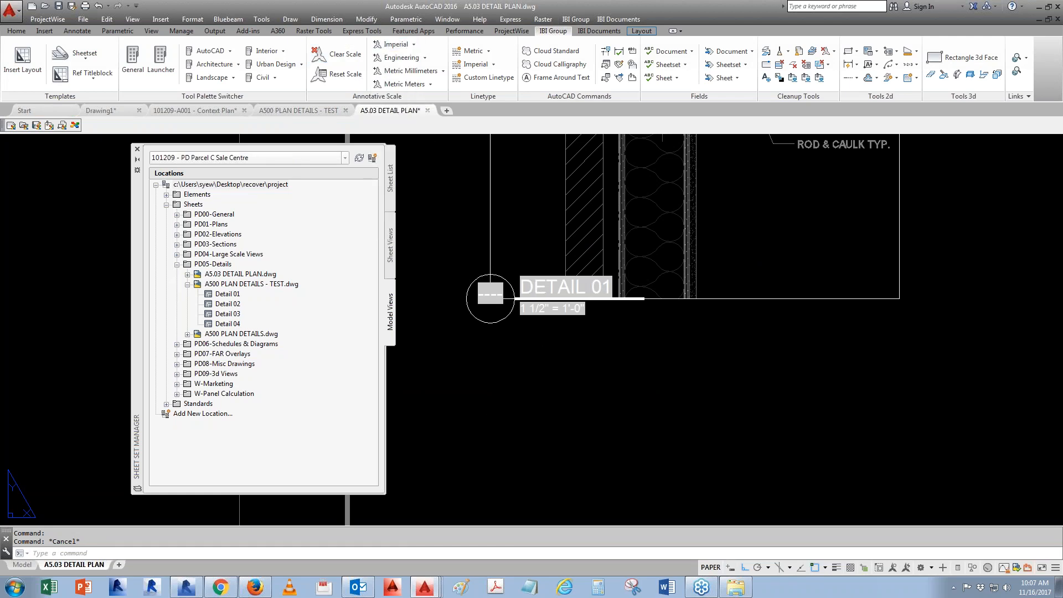
click(22, 565)
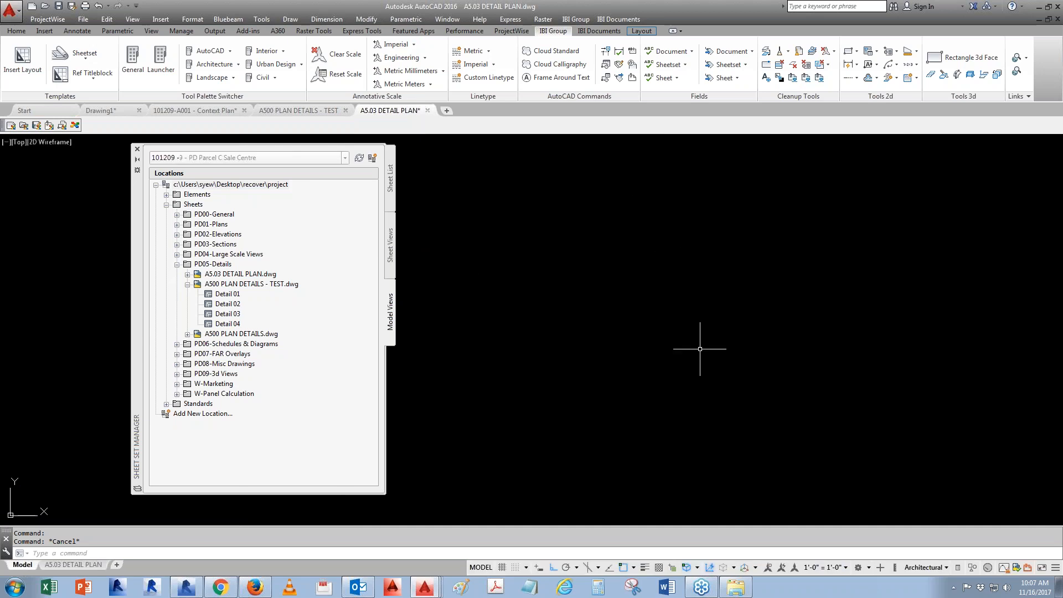
click(816, 569)
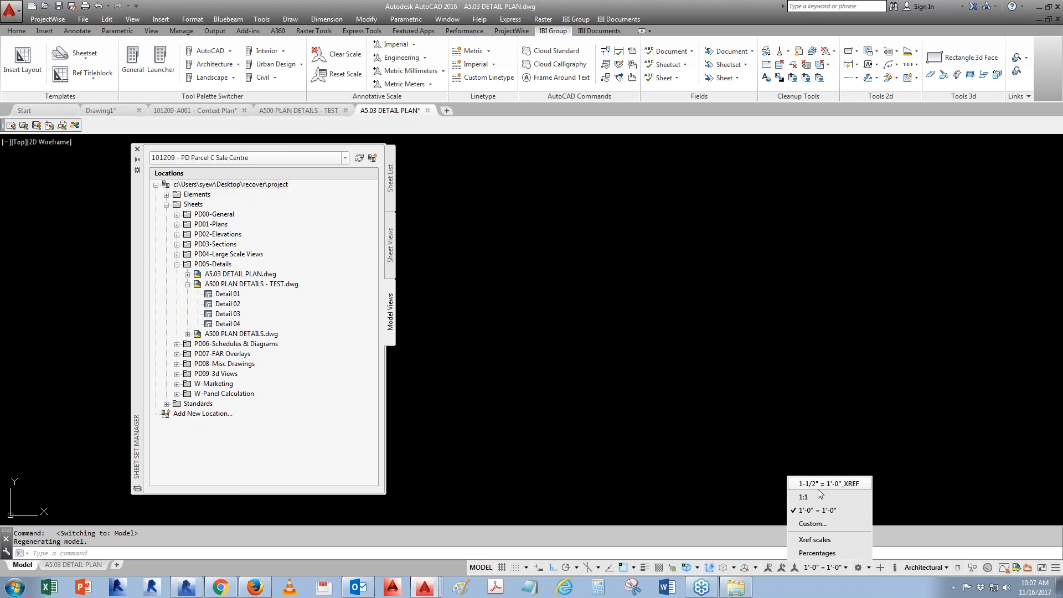
click(792, 410)
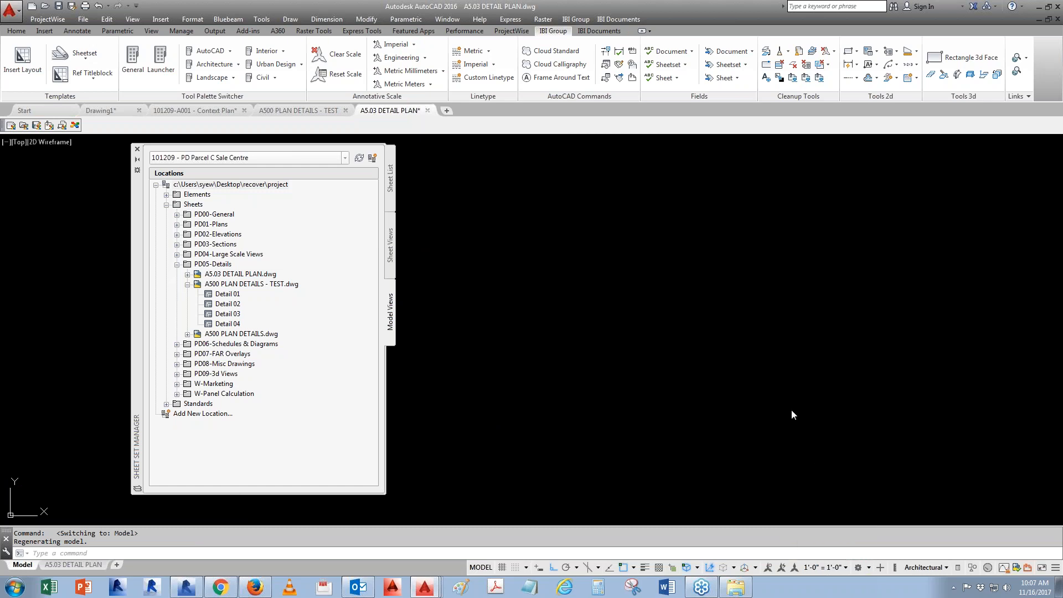
key(Escape)
key(Escape)
key(ctrl+z)
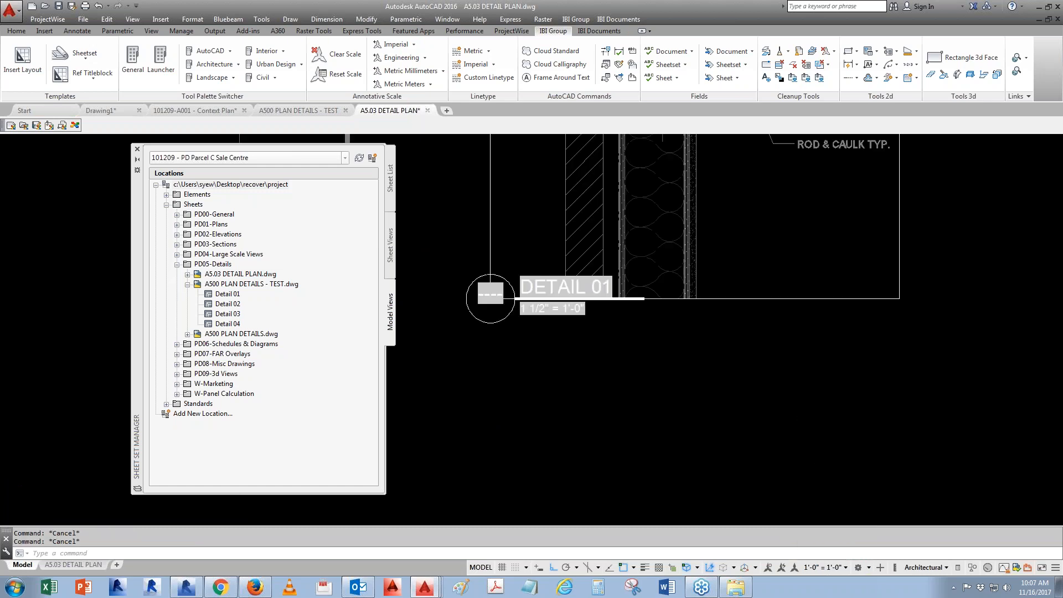
- In model space, add the 1 1/2" = 1'-0", 3" = 1'-0" and 6" = 1'-0" annotation scales
click(27, 565)
click(818, 566)
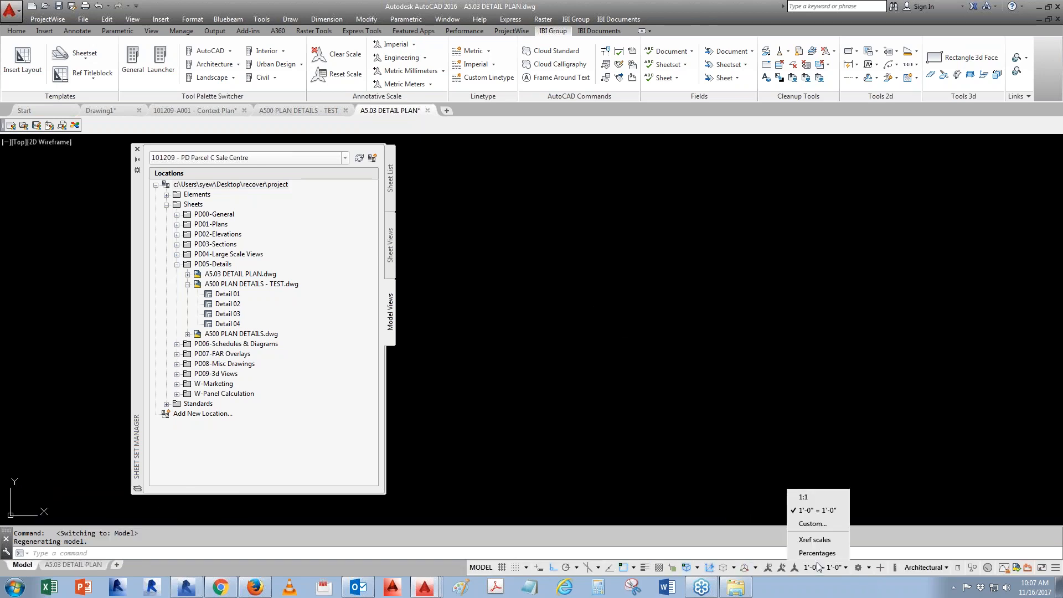
click(413, 44)
click(405, 96)
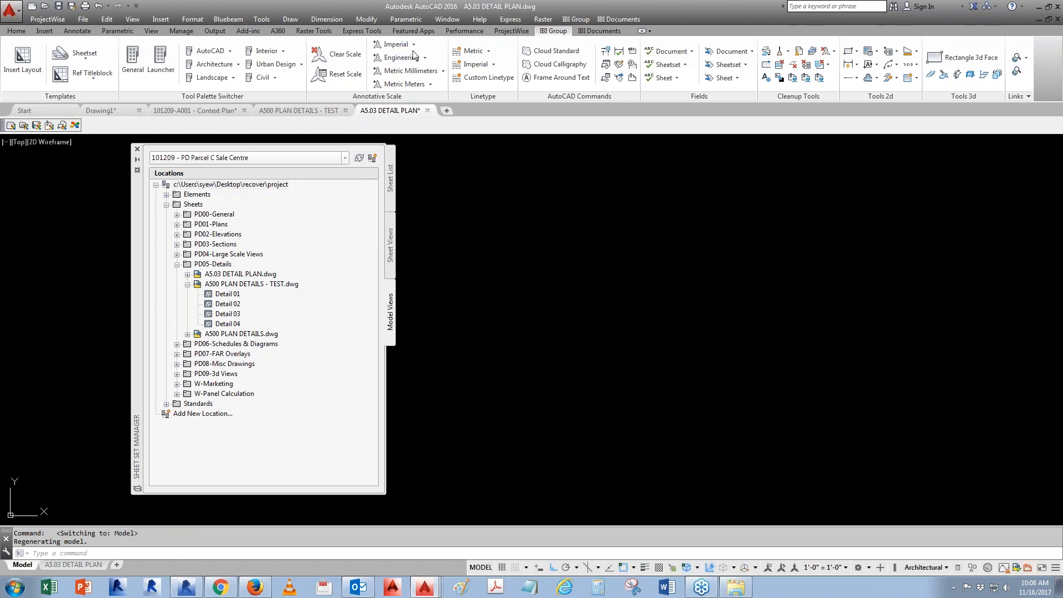
click(413, 45)
click(399, 82)
click(415, 44)
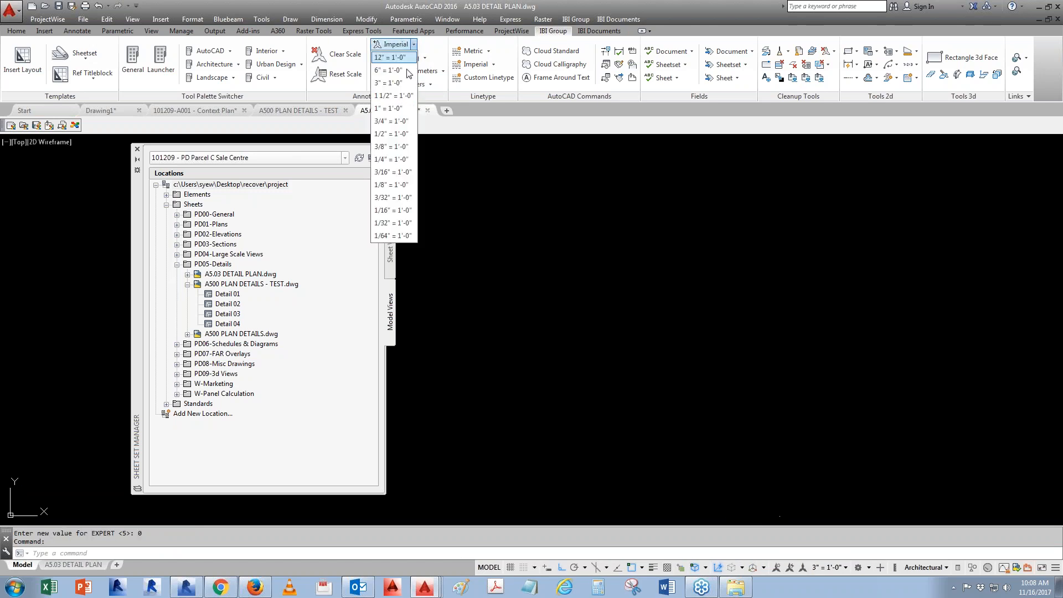
click(404, 69)
- Place Detail 01 near the sheet's upper left corner at 1 1/2" = 1'-0" scale
key(ctrl+Page_Down)
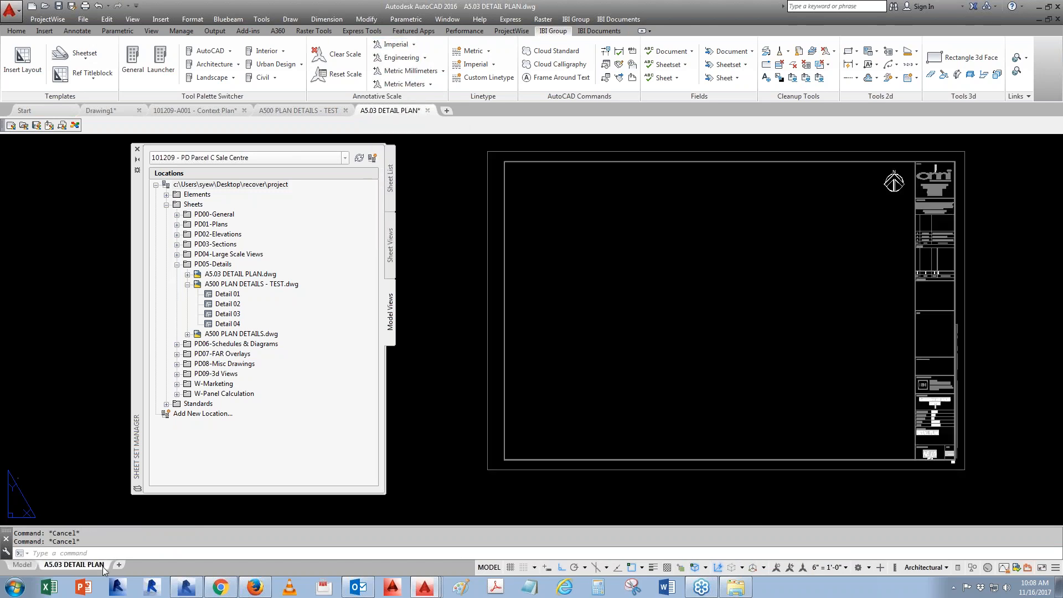
click(227, 295)
right_click(228, 296)
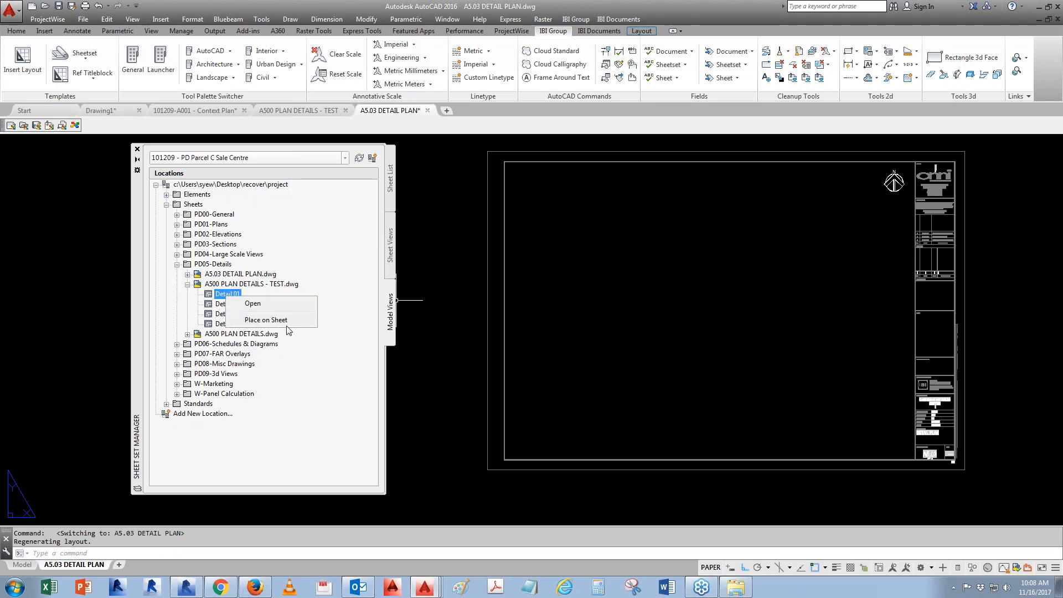
click(294, 321)
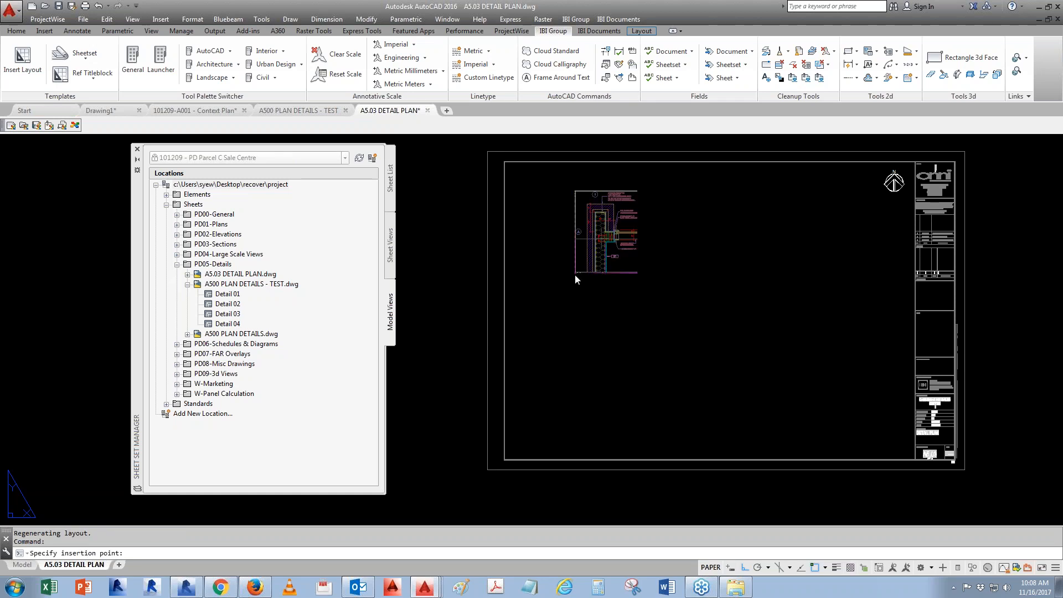
right_click(574, 274)
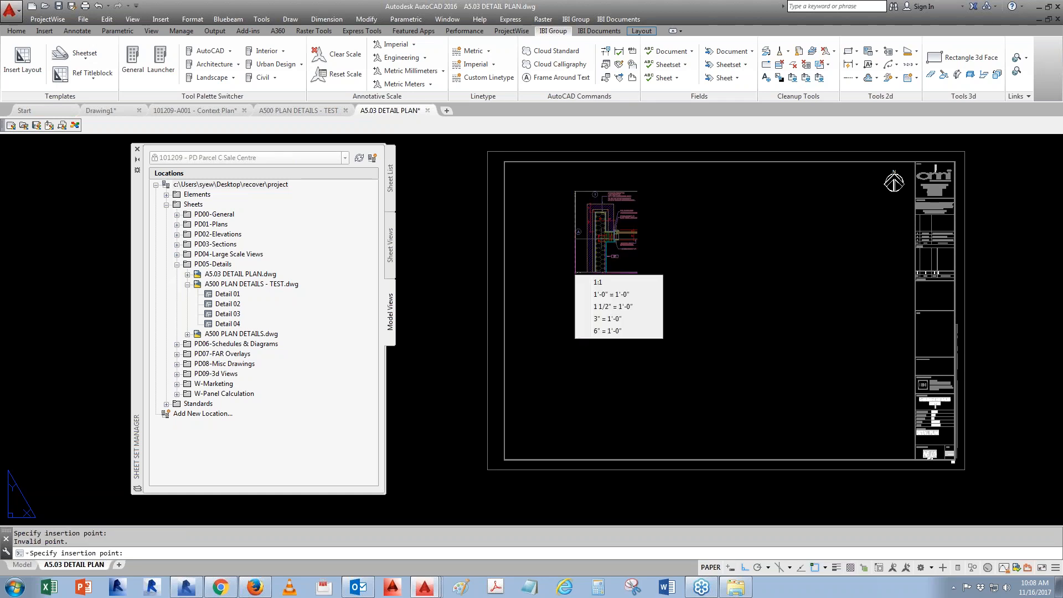
click(614, 308)
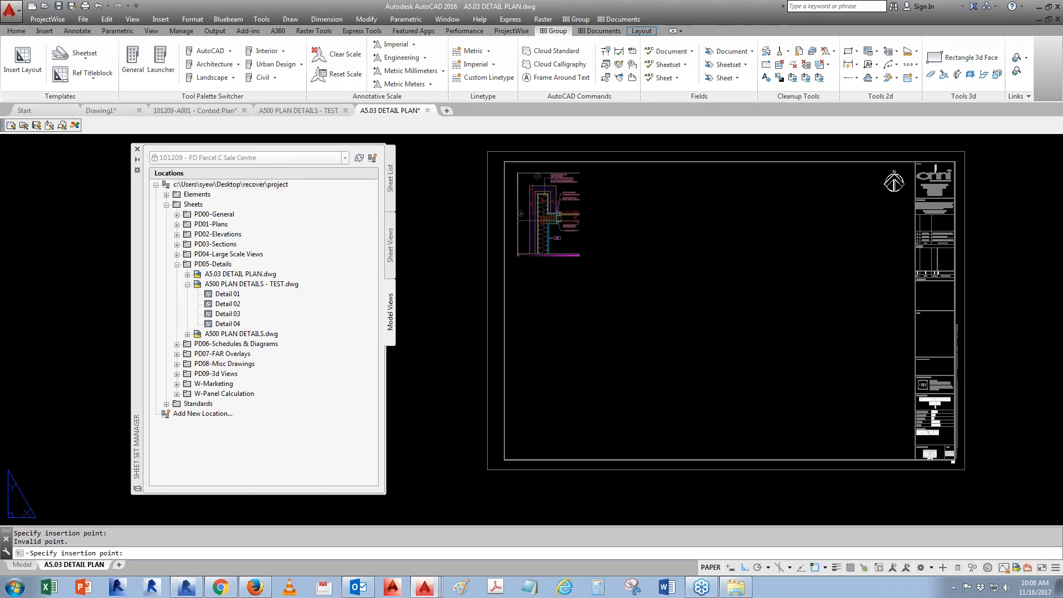
click(518, 255)
click(437, 371)
scroll(495, 242, up, 5)
click(479, 363)
click(684, 280)
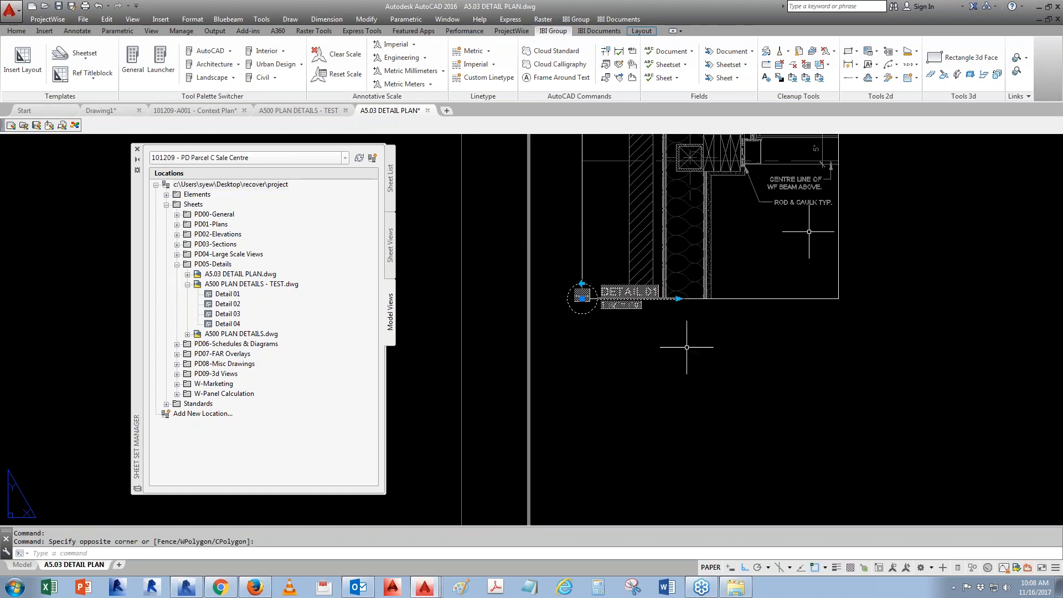
text(m)
key(Return)
click(709, 362)
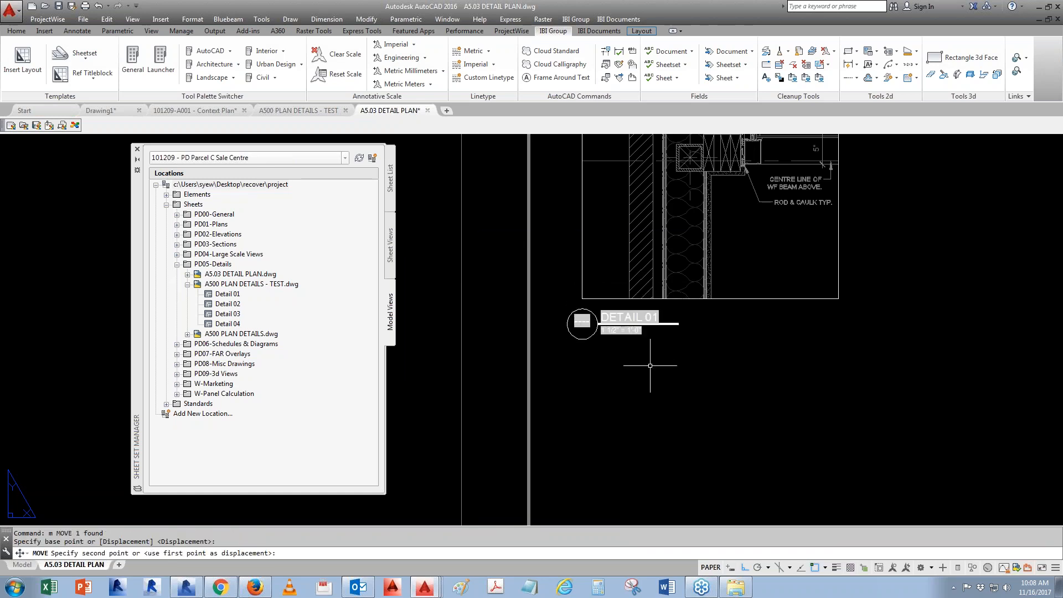
key(Escape)
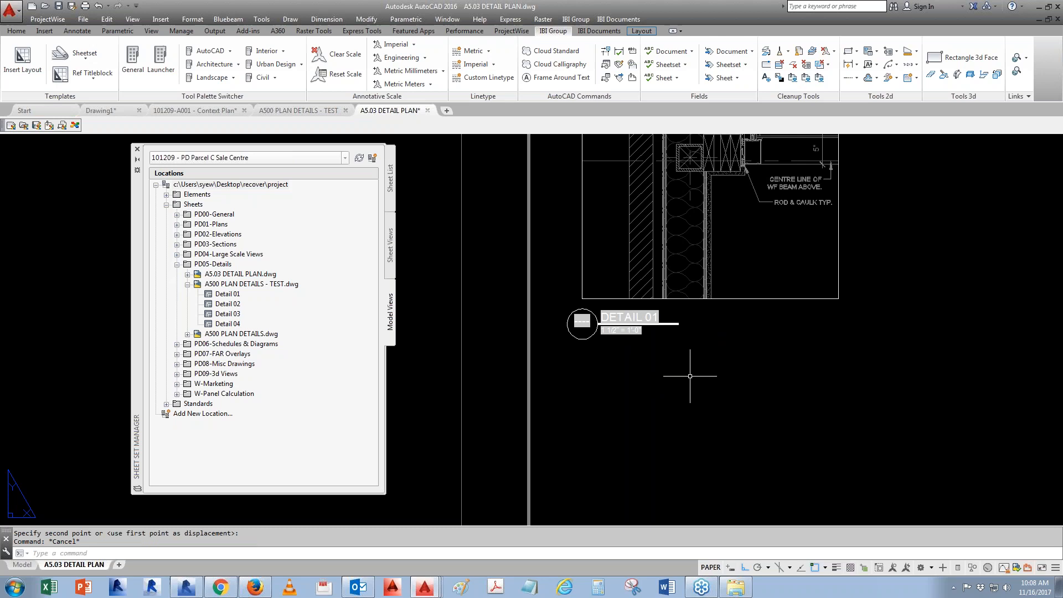
- Renumber the placed view as 1 and retitle it PLAN DETAIL @ EXTERIOR WALL
click(391, 250)
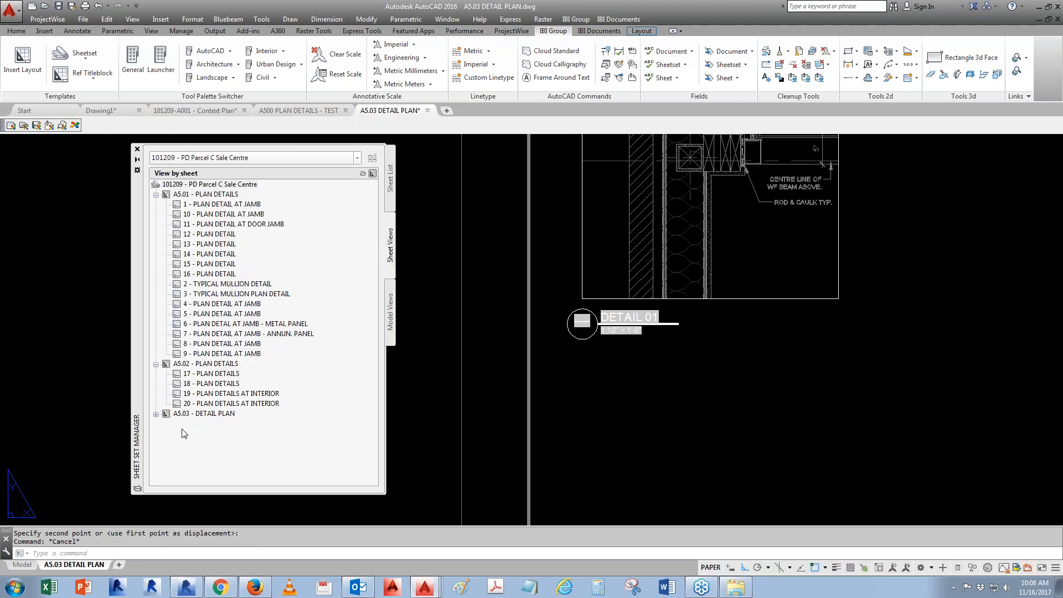
click(156, 414)
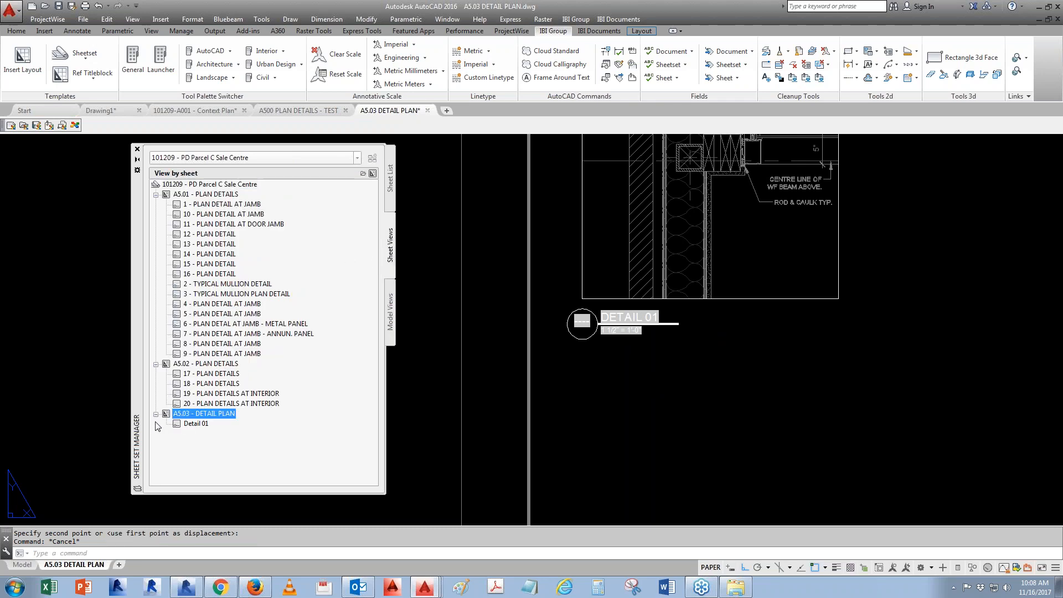
right_click(201, 425)
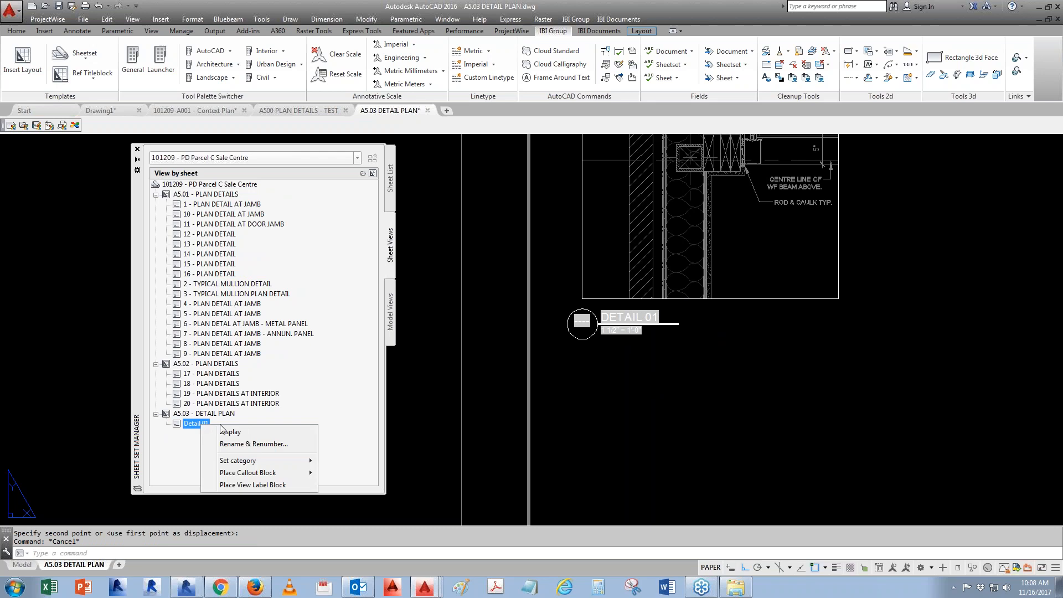
click(262, 446)
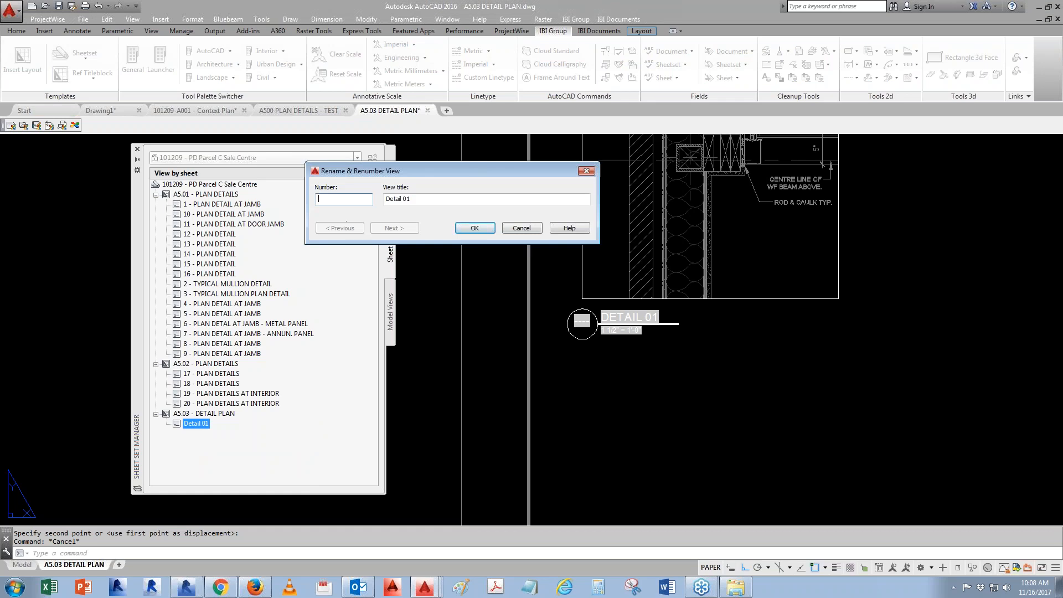
text(1)
key(Tab)
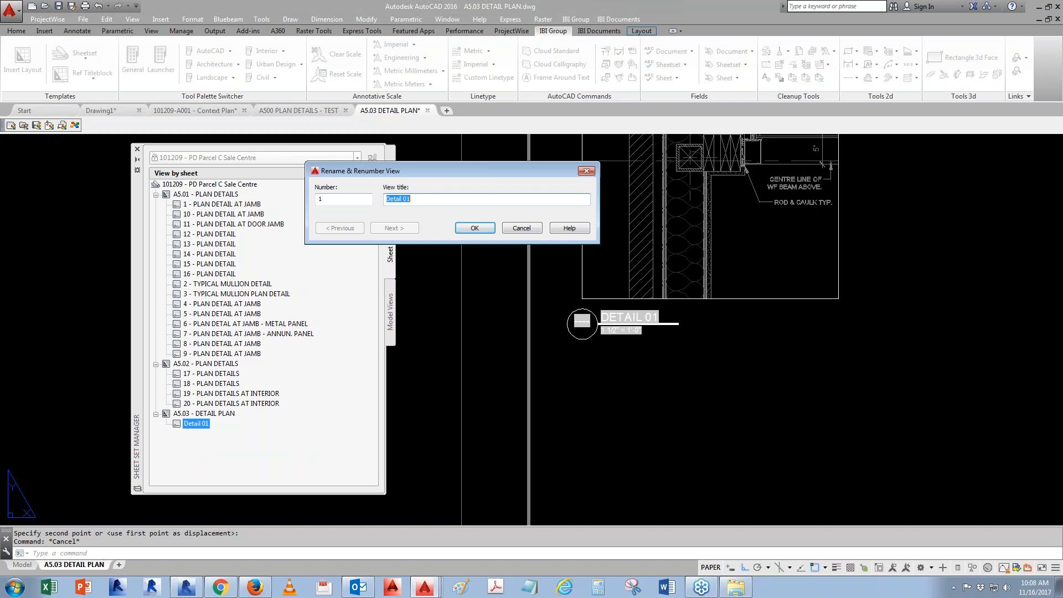
text(PLAN DETAIL)
text(@ EXTERIOR)
text(WALL)
click(474, 228)
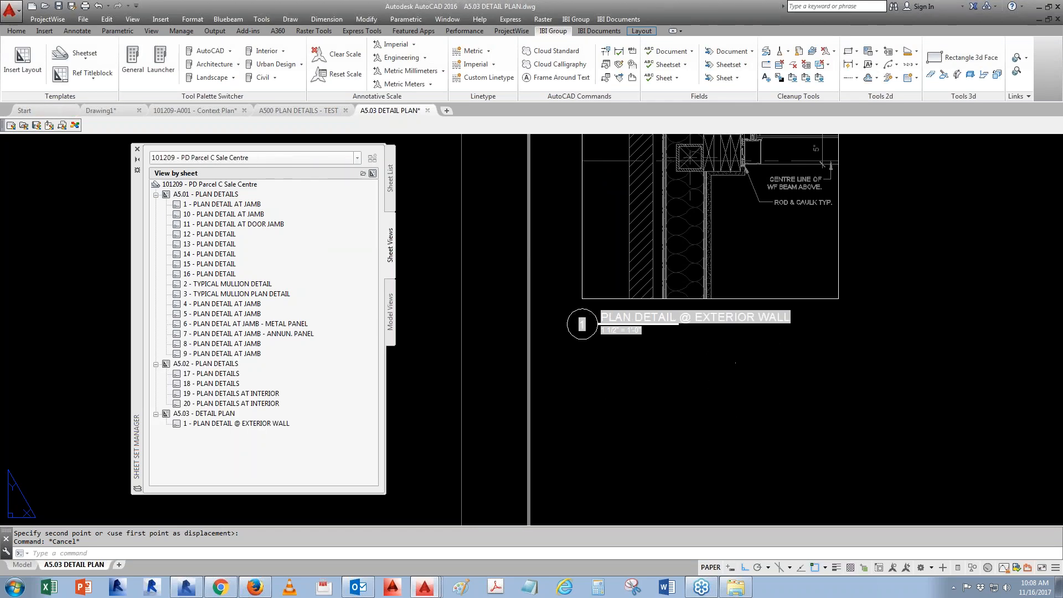
- Set the placed viewport's scale to 3" = 1'-0"
text(re)
key(Return)
scroll(700, 317, down, 2)
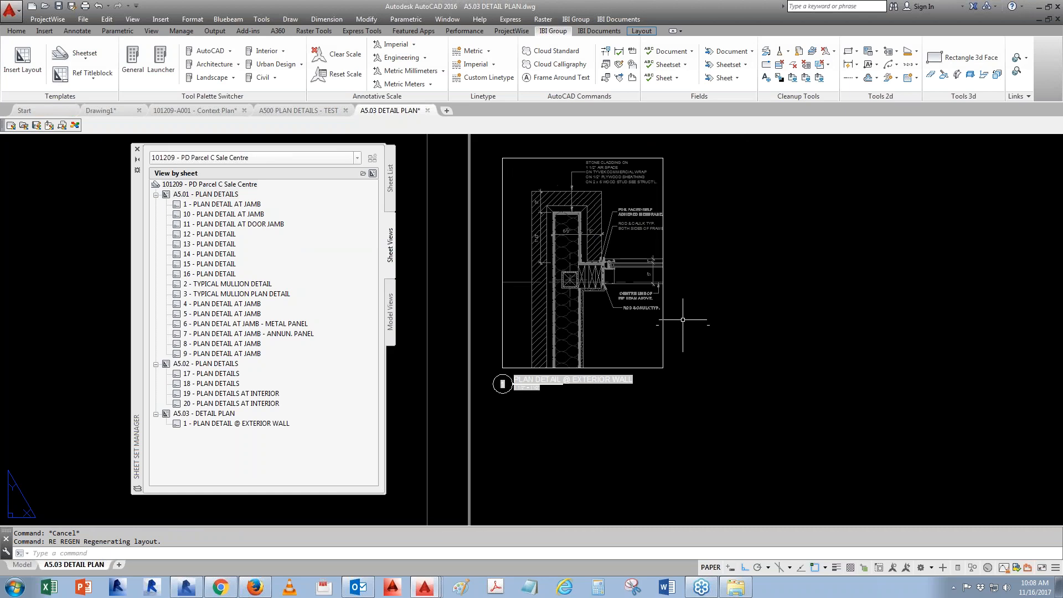
click(663, 305)
click(793, 521)
click(867, 567)
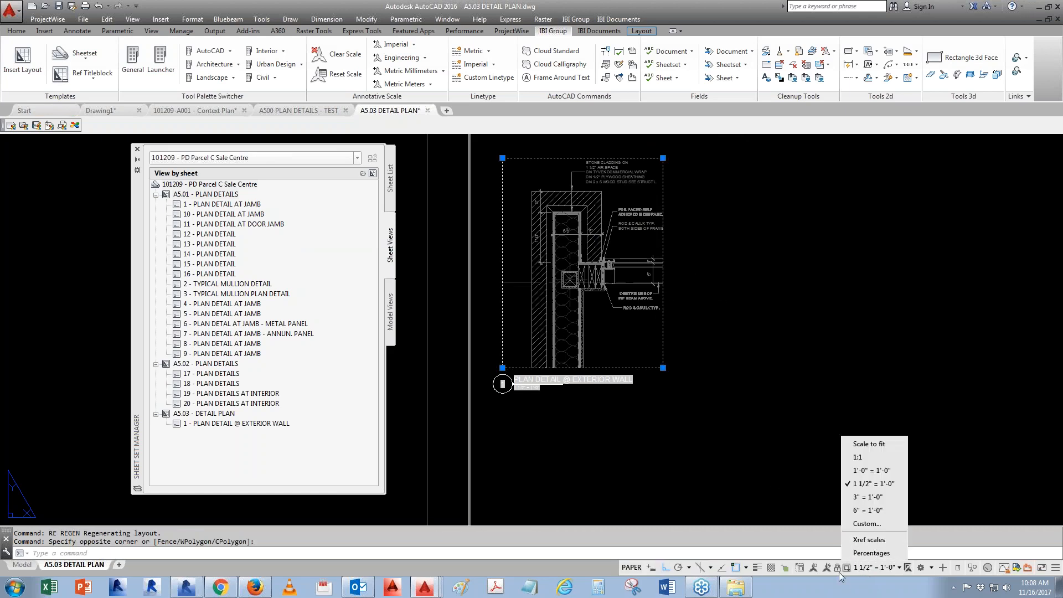
click(870, 485)
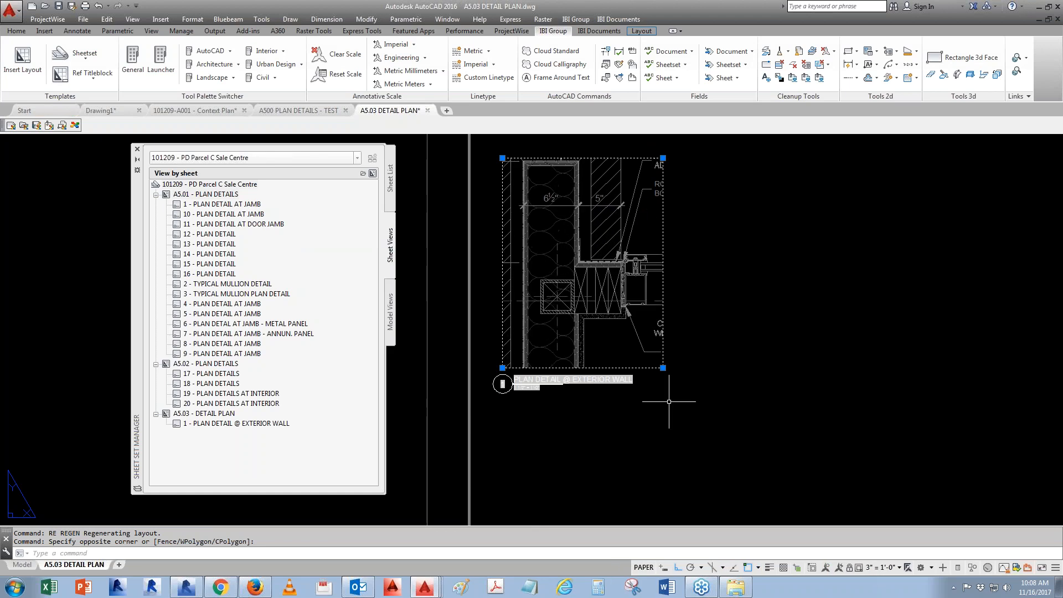
- Regenerate the layout and set the viewport's scale to 1 1/2" = 1'-0"
text(re)
key(Return)
scroll(523, 399, up, 2)
scroll(523, 399, up, 5)
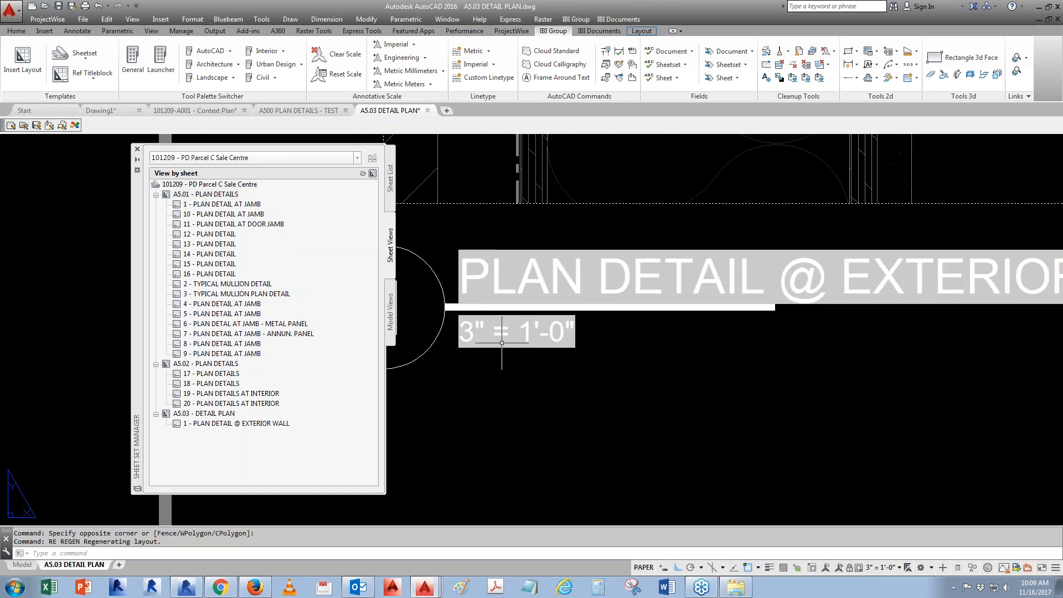
scroll(589, 365, down, 4)
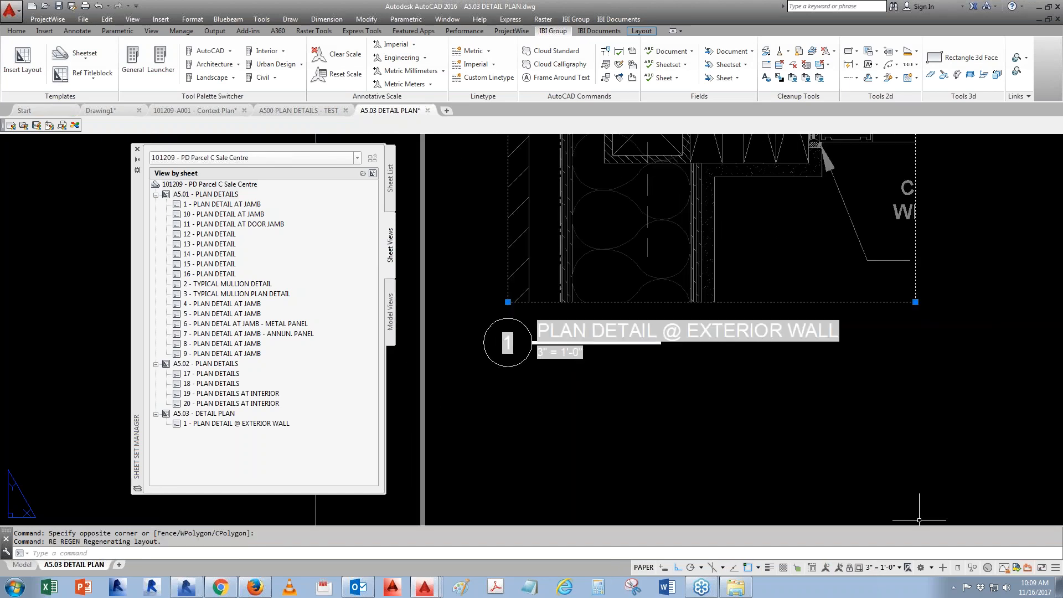
click(892, 568)
click(887, 483)
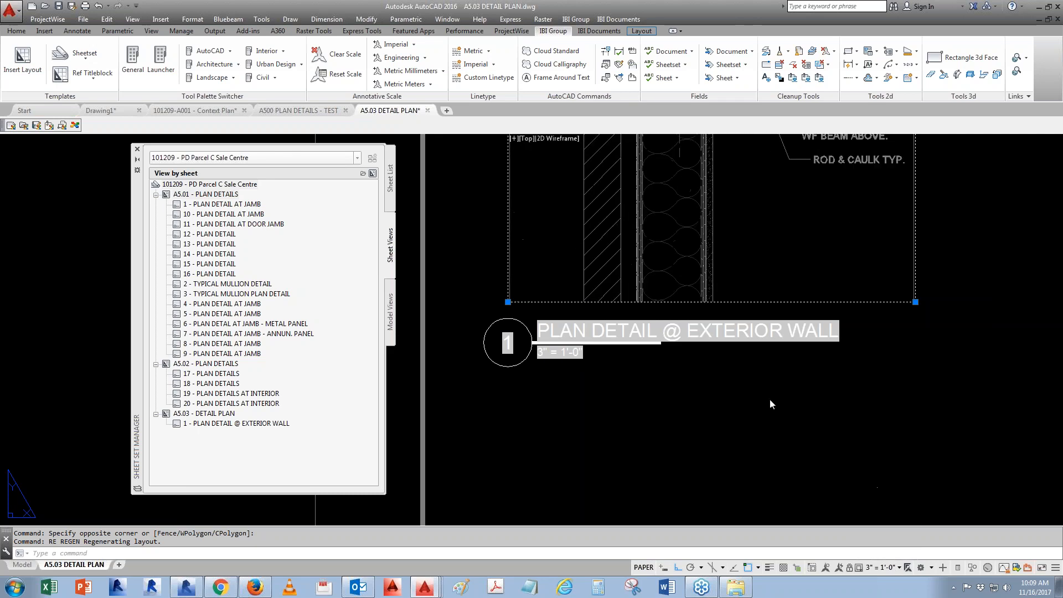
scroll(606, 413, down, 3)
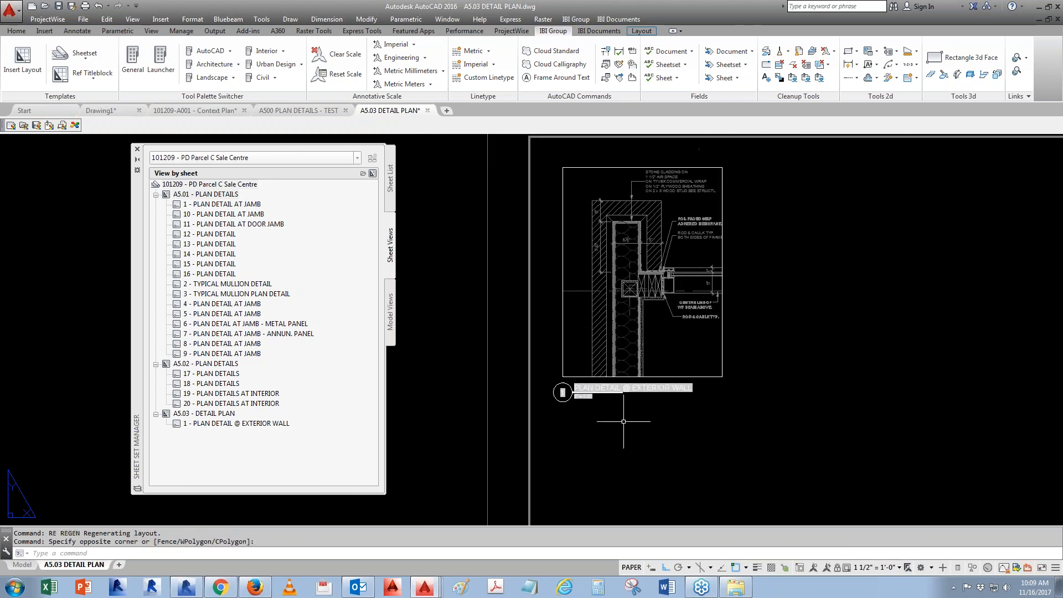
- Place the Detail 02 model view on the sheet to the right of Detail 01, accepting the default title attributes
key(Escape)
middle_drag(750, 418, 725, 403)
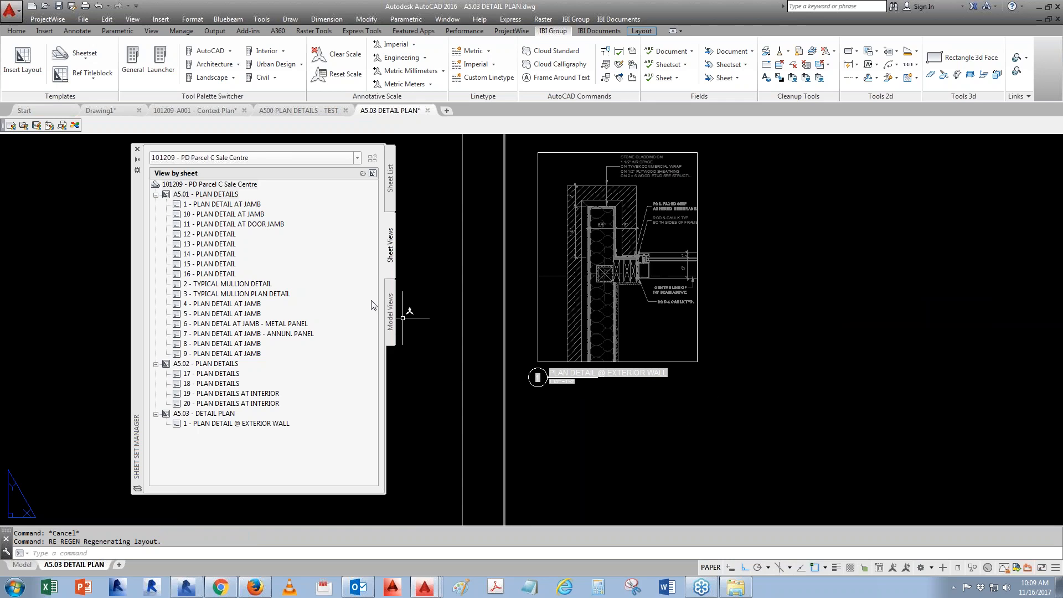
click(391, 313)
click(227, 304)
right_click(227, 303)
click(270, 324)
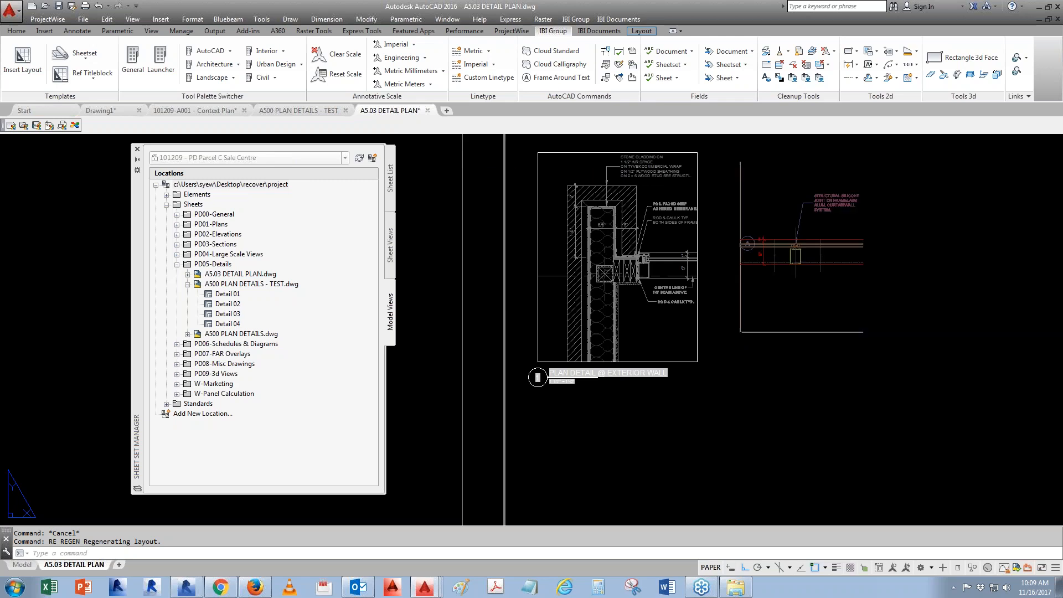
click(719, 363)
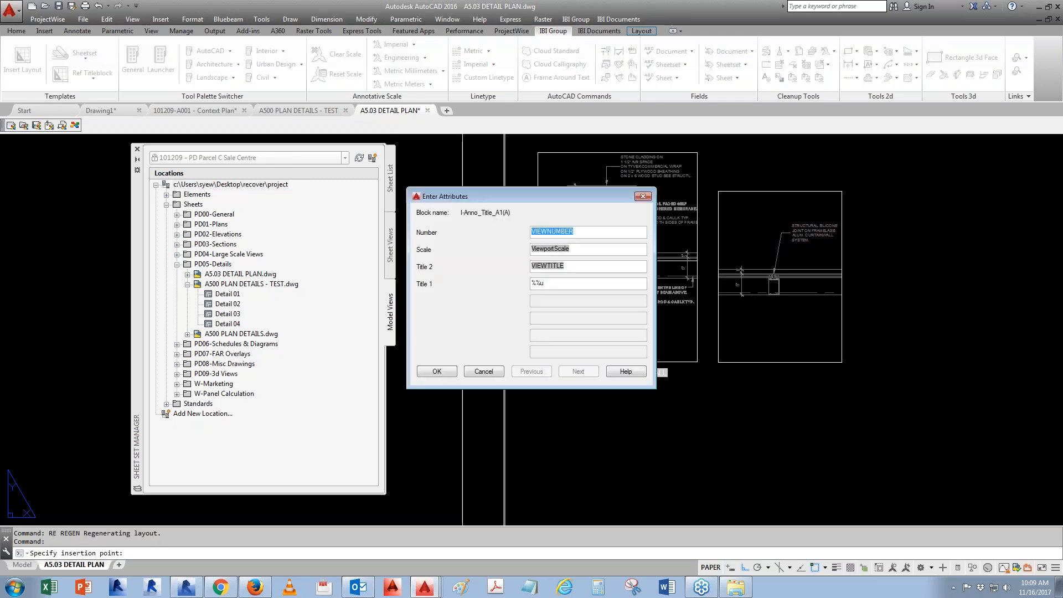
click(437, 371)
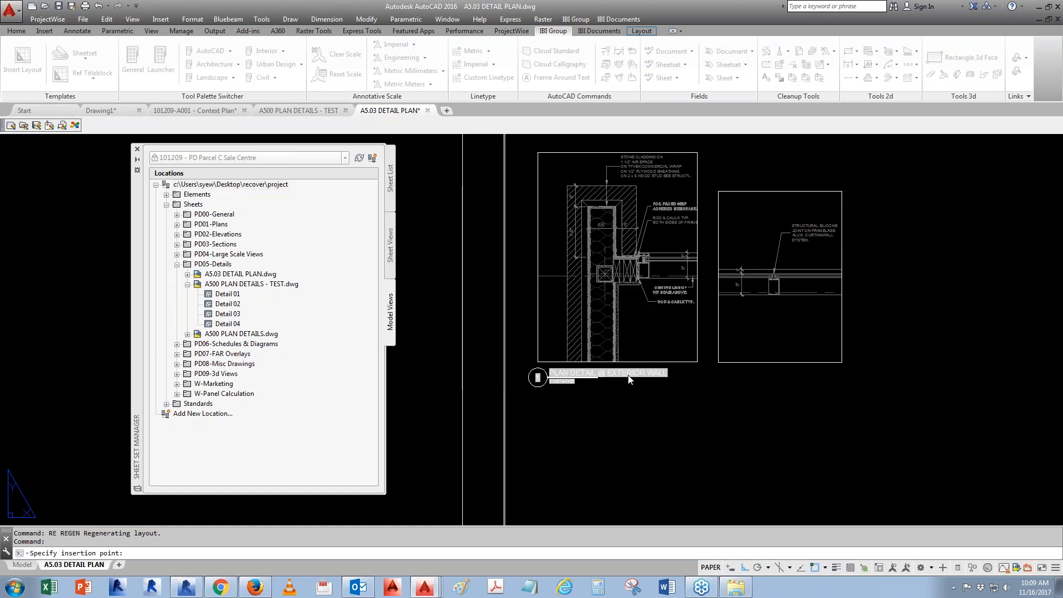
- Move the Detail 02 view label down so it lines up beneath its viewport
click(688, 381)
click(817, 337)
click(391, 245)
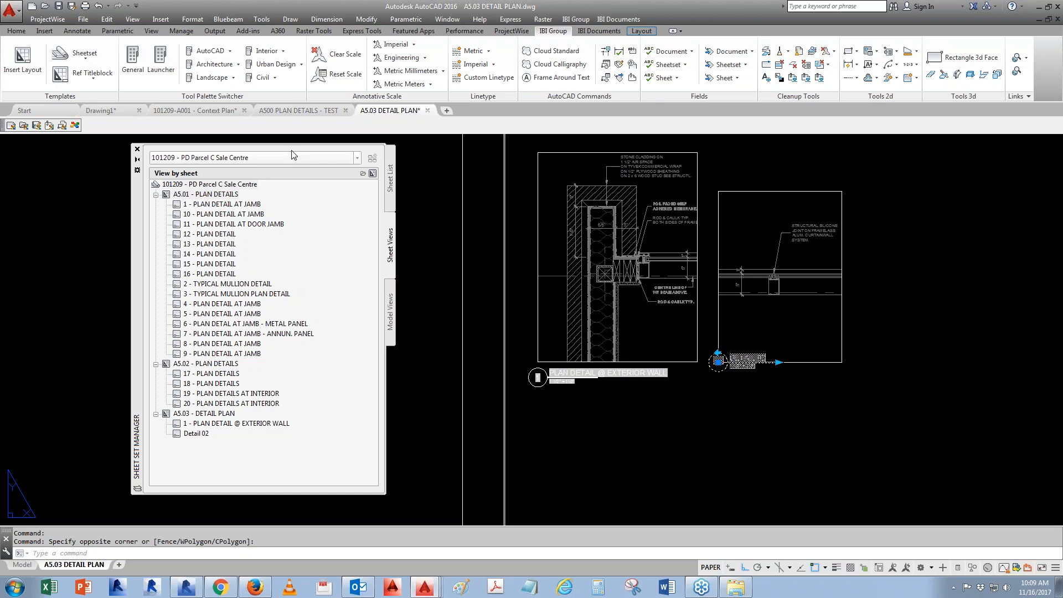
scroll(755, 376, up, 2)
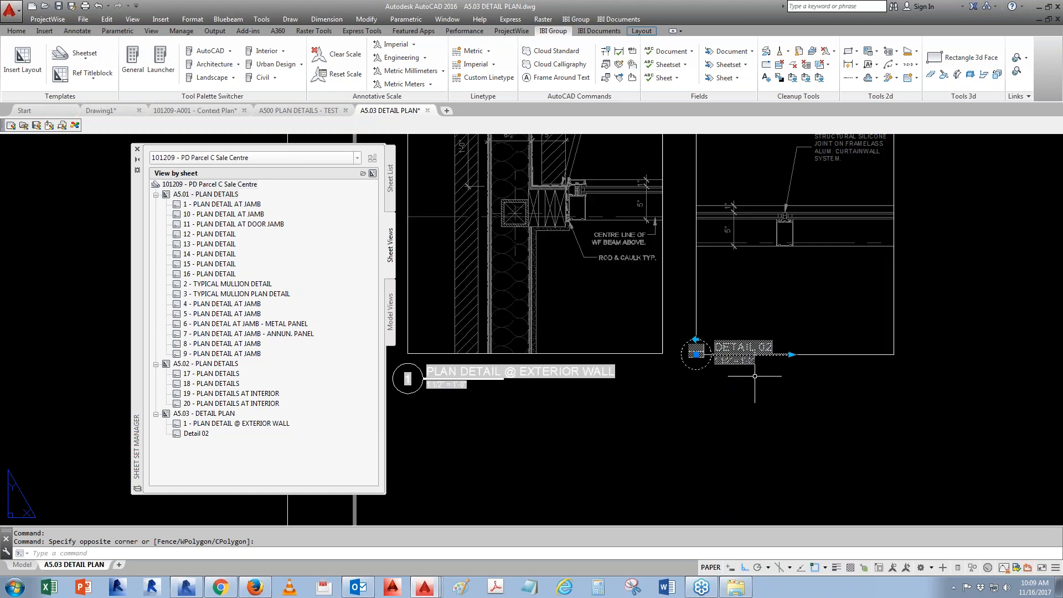
scroll(755, 376, up, 1)
key(Escape)
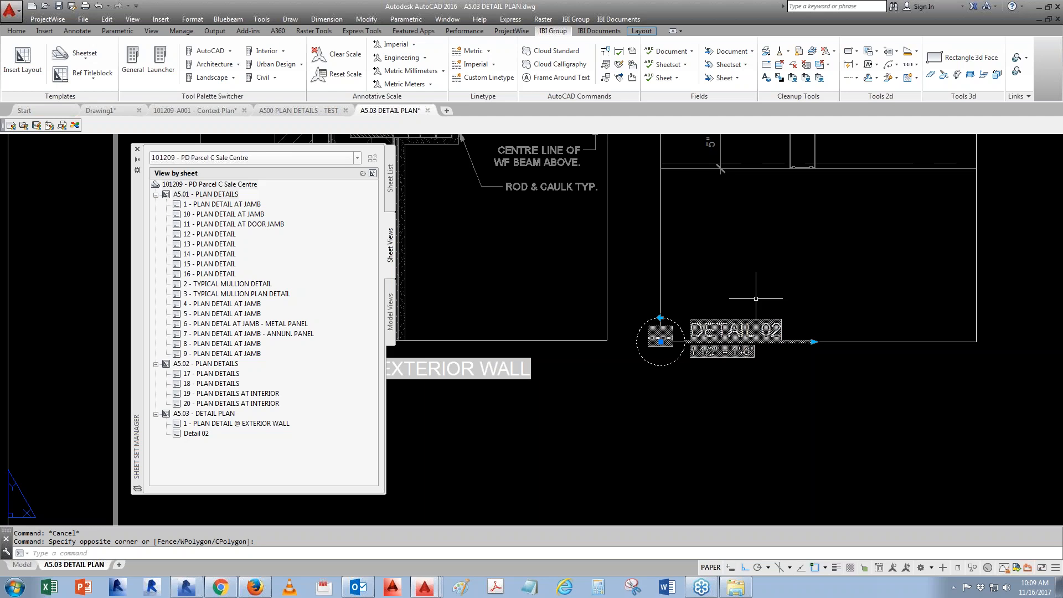
text(m)
key(space)
click(770, 386)
click(788, 423)
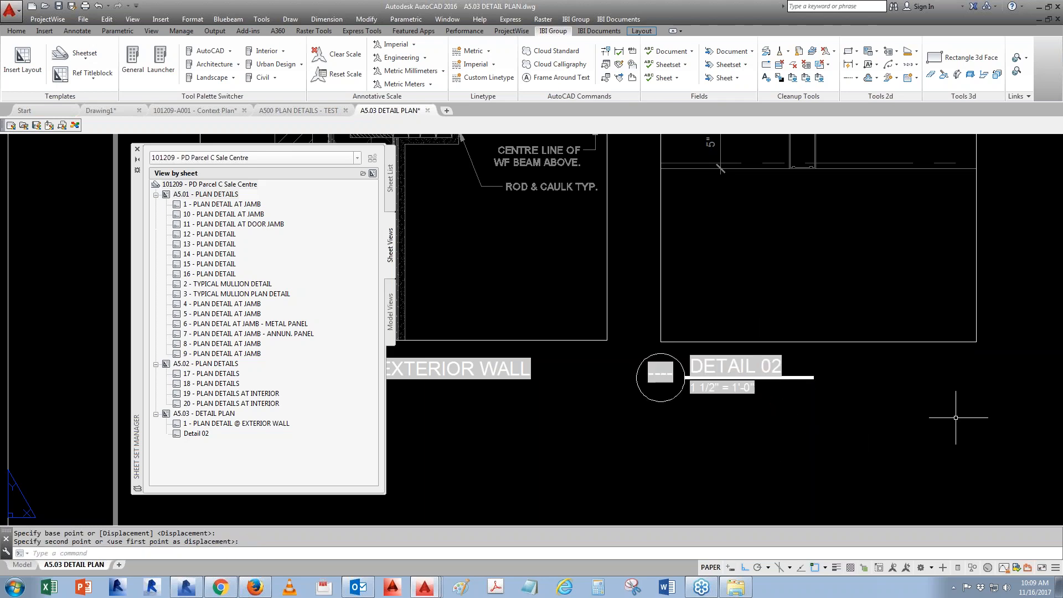
- Place the Detail 03 model view on the sheet to the right of Detail 02
scroll(530, 346, down, 2)
click(390, 313)
right_click(239, 314)
click(266, 335)
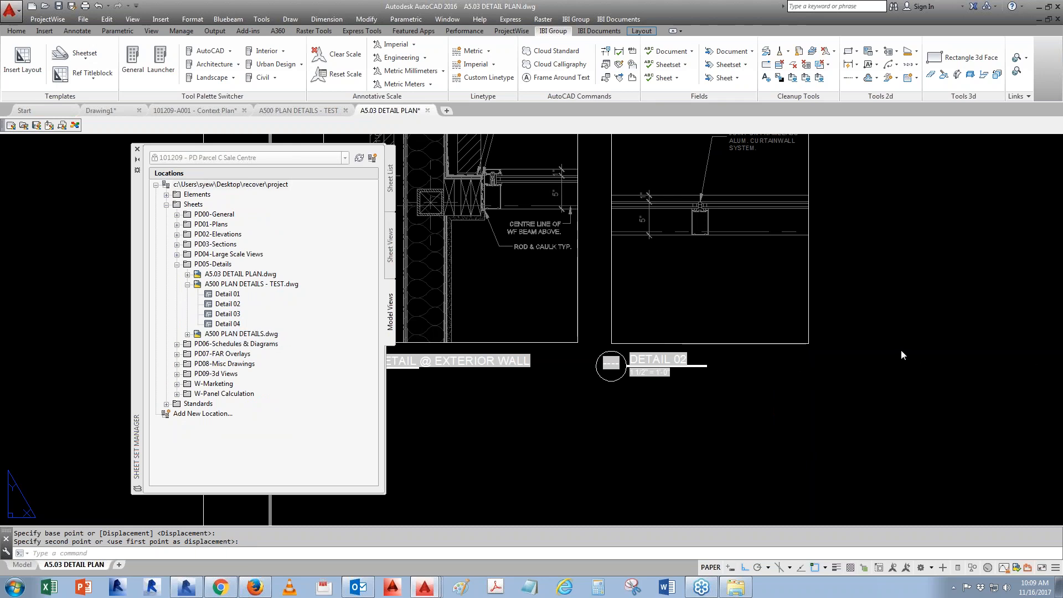
click(844, 350)
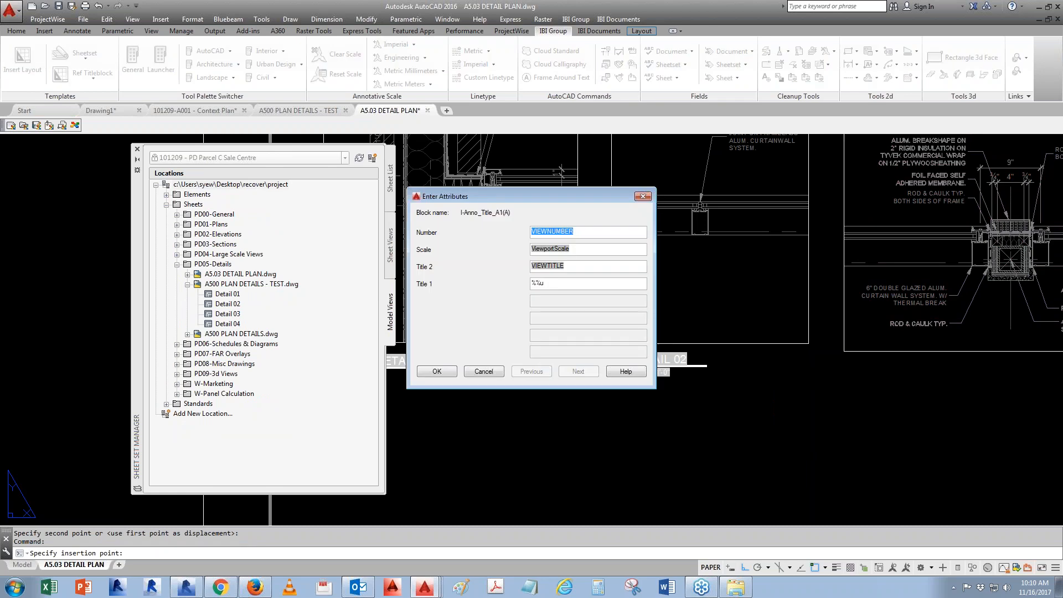
click(426, 370)
- Place the Detail 04 model view on the sheet to the right of Detail 03
right_click(222, 328)
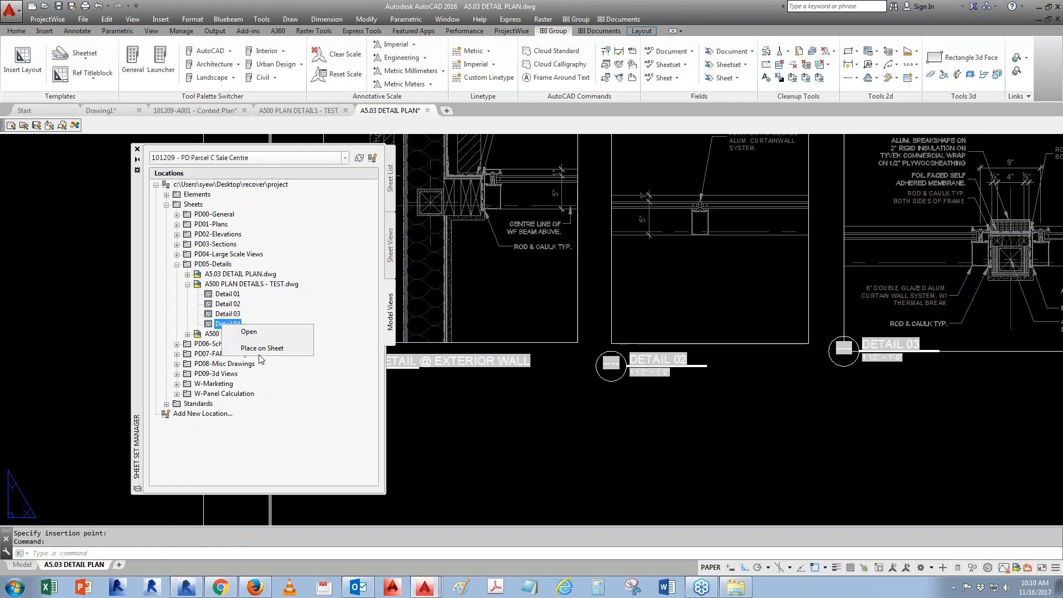
click(261, 350)
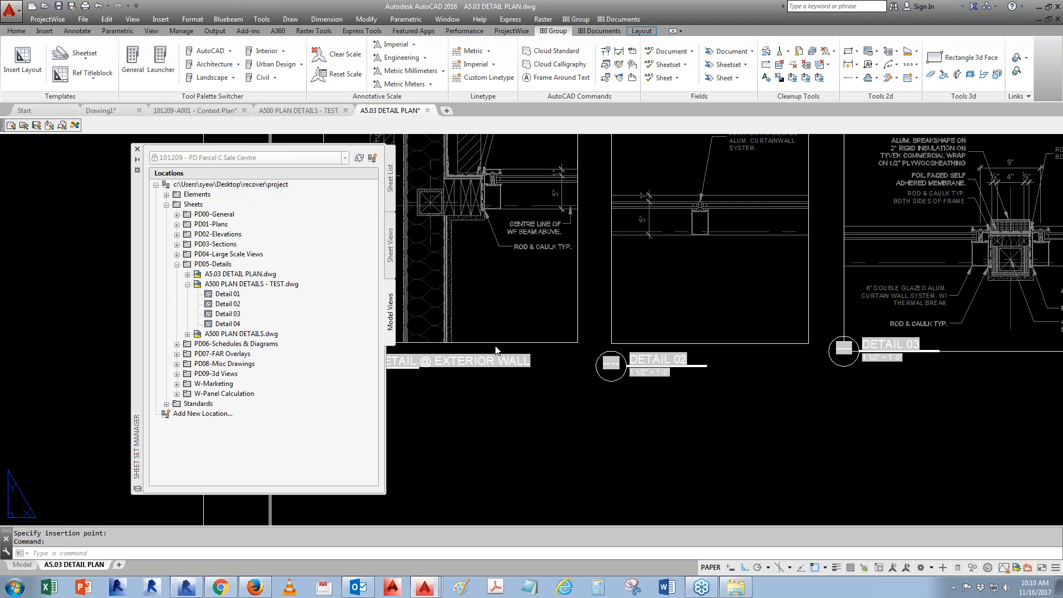
middle_drag(804, 449, 522, 428)
click(893, 341)
click(442, 377)
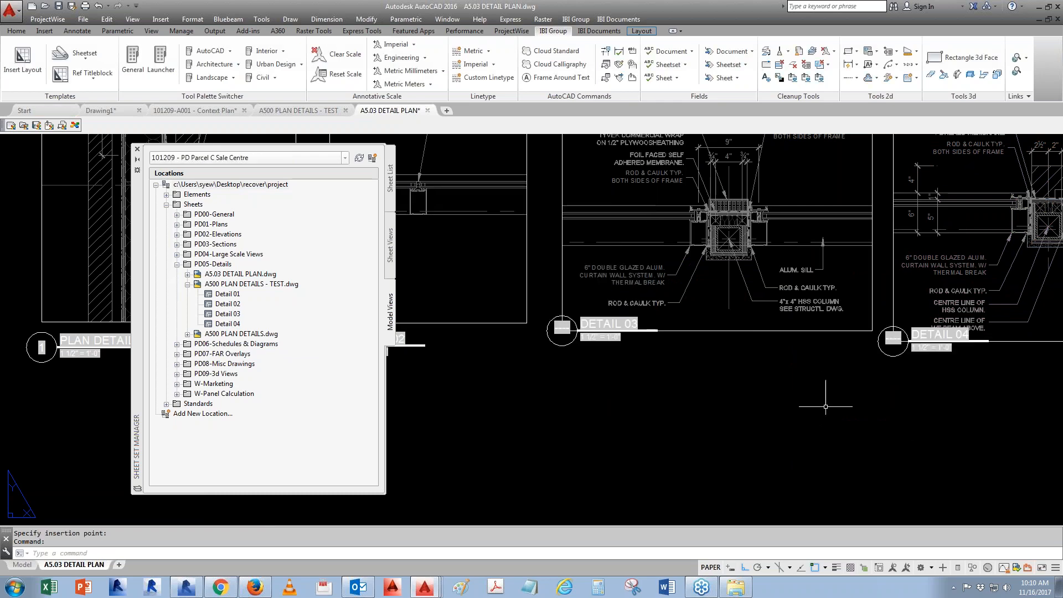
- Open the External References palette to review the attached references, then close it
scroll(648, 371, down, 5)
text(xr)
key(Return)
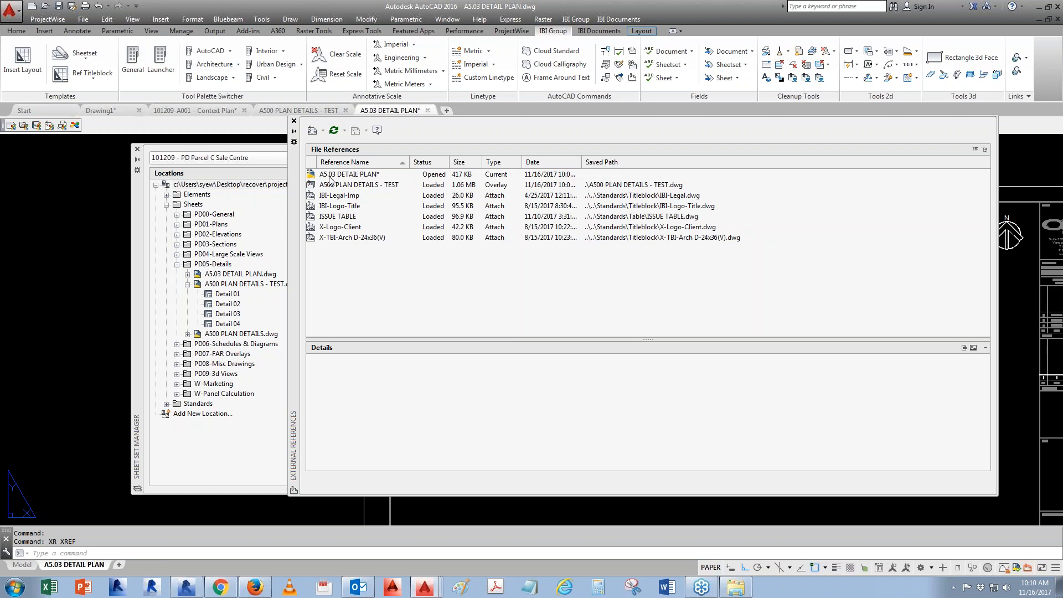
click(294, 122)
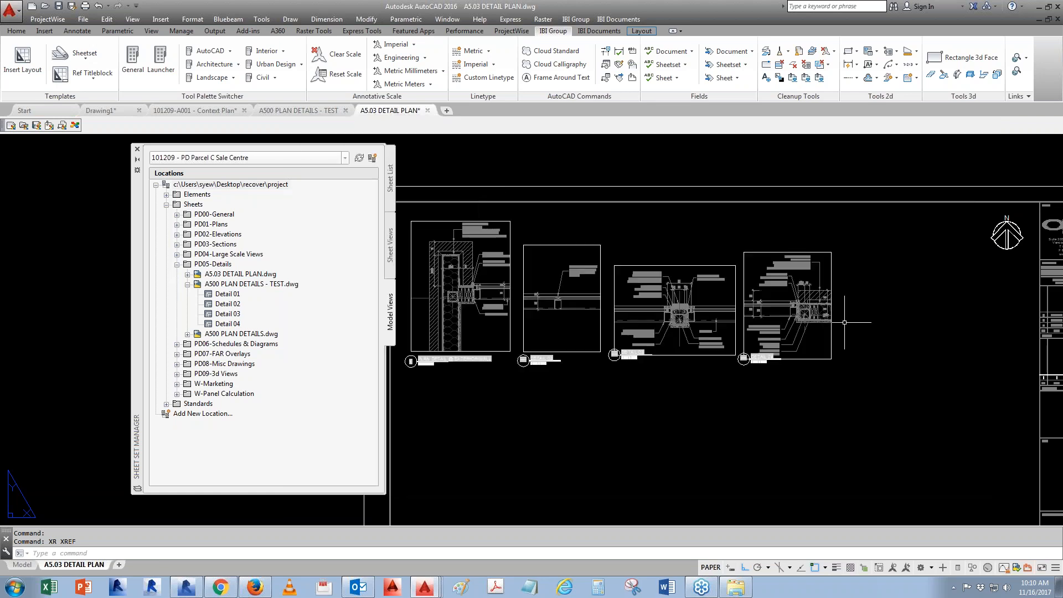
- Renumber the newly placed views as 2, 3 and 4 and retitle each one PLAN DETAIL
click(389, 267)
right_click(198, 427)
right_click(192, 433)
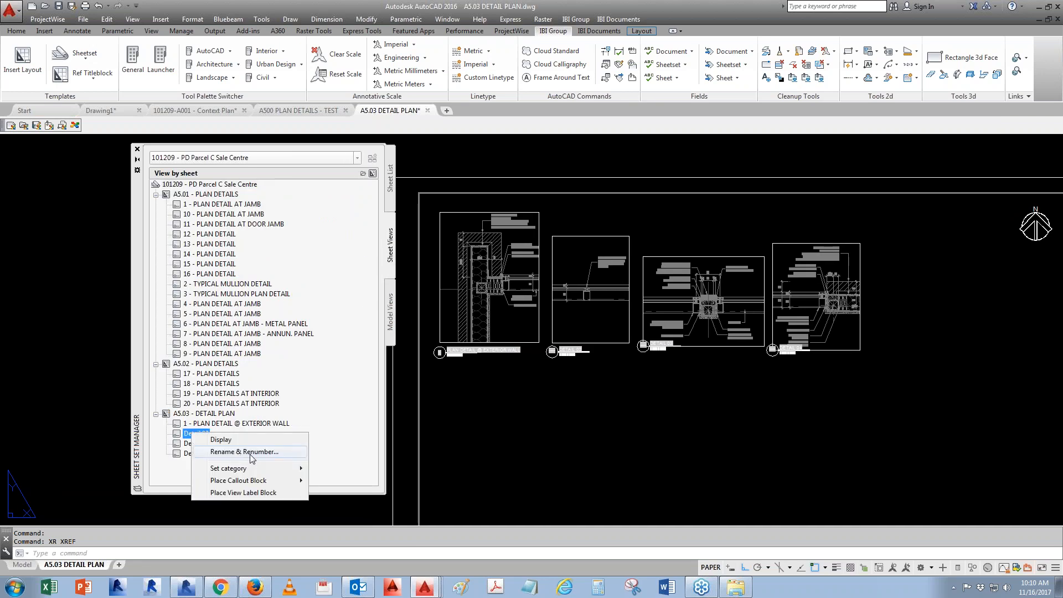
click(252, 452)
text(2)
key(Tab)
text(p)
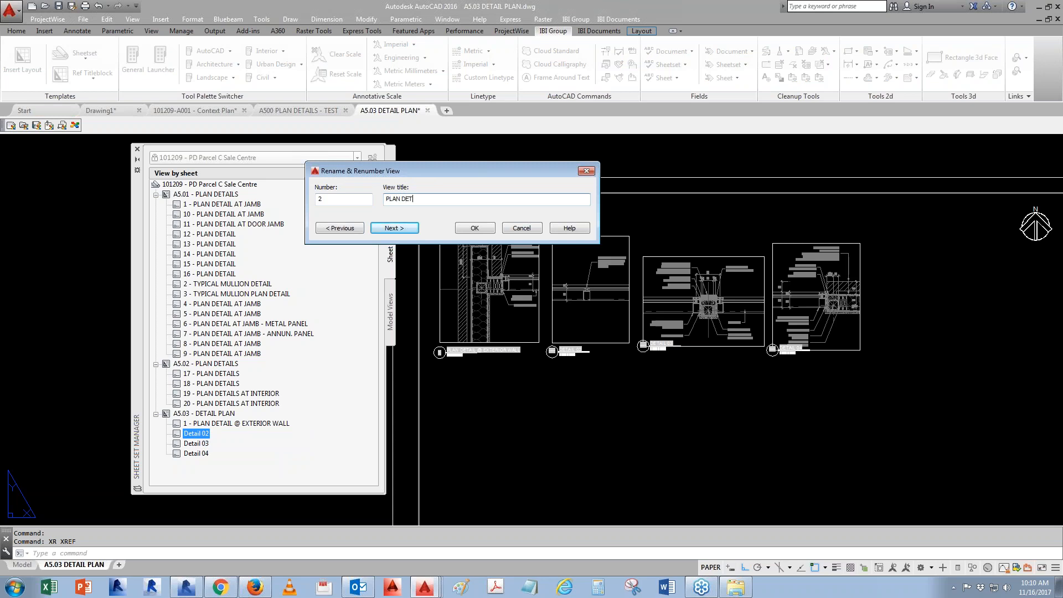
click(389, 227)
key(Tab)
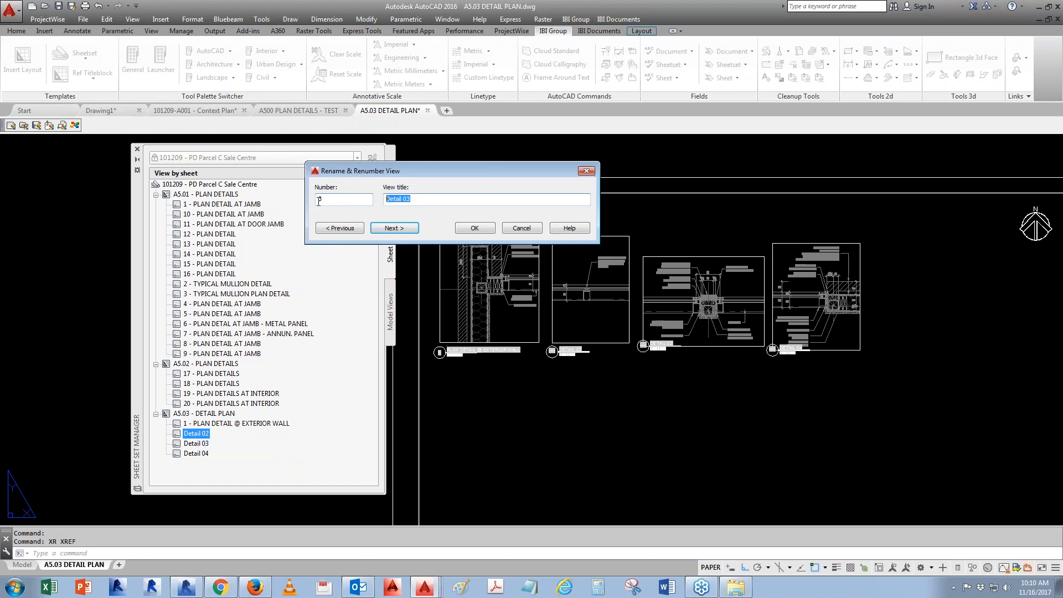
text(PLAN DETAIL)
click(396, 229)
text(4)
key(Tab)
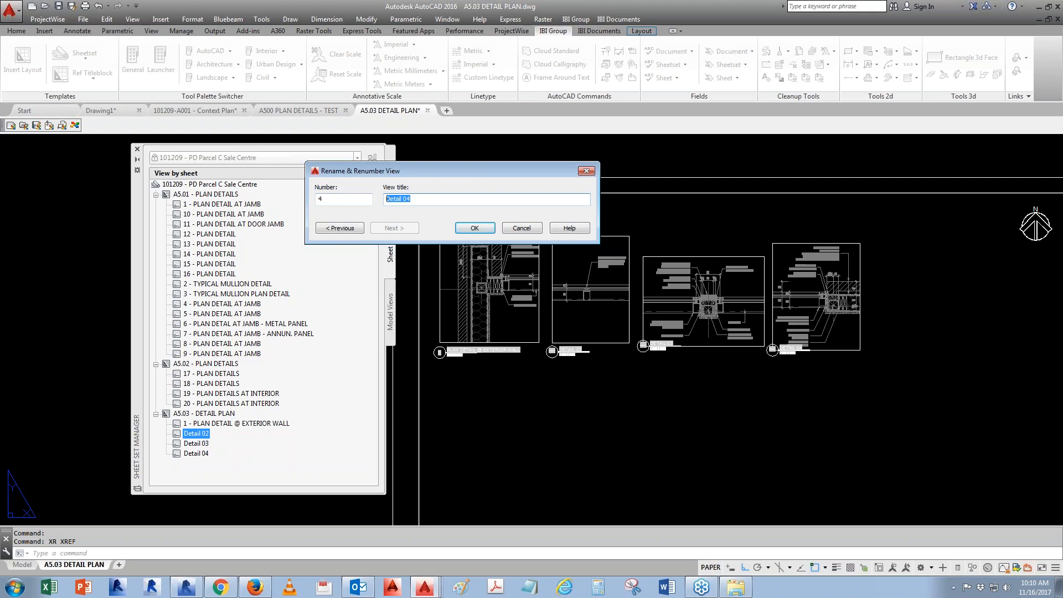
click(475, 227)
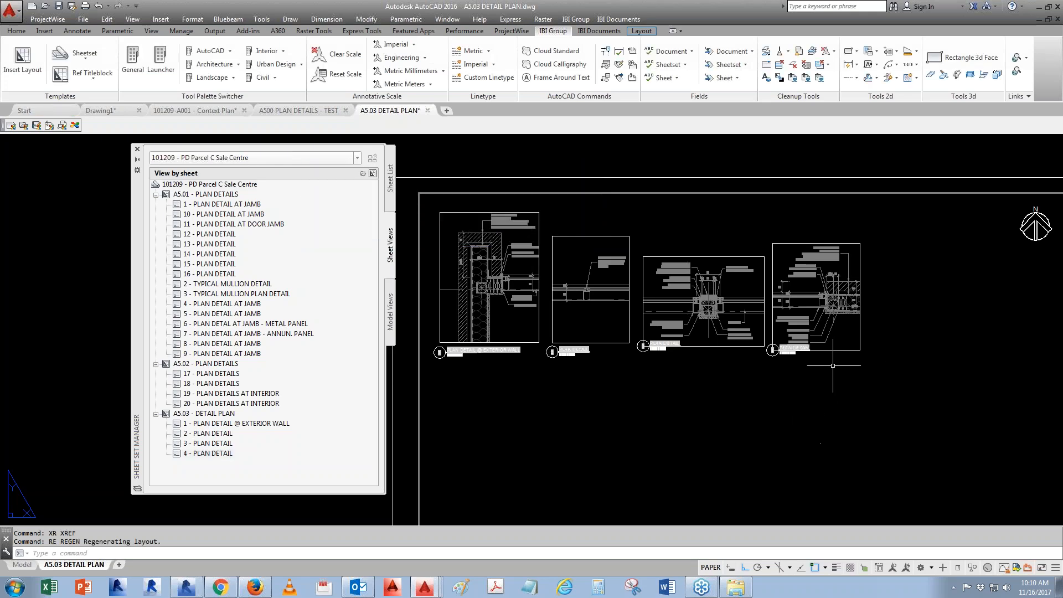
- Save the A5.03 DETAIL PLAN drawing
scroll(825, 371, up, 1)
scroll(713, 301, down, 1)
scroll(713, 300, down, 2)
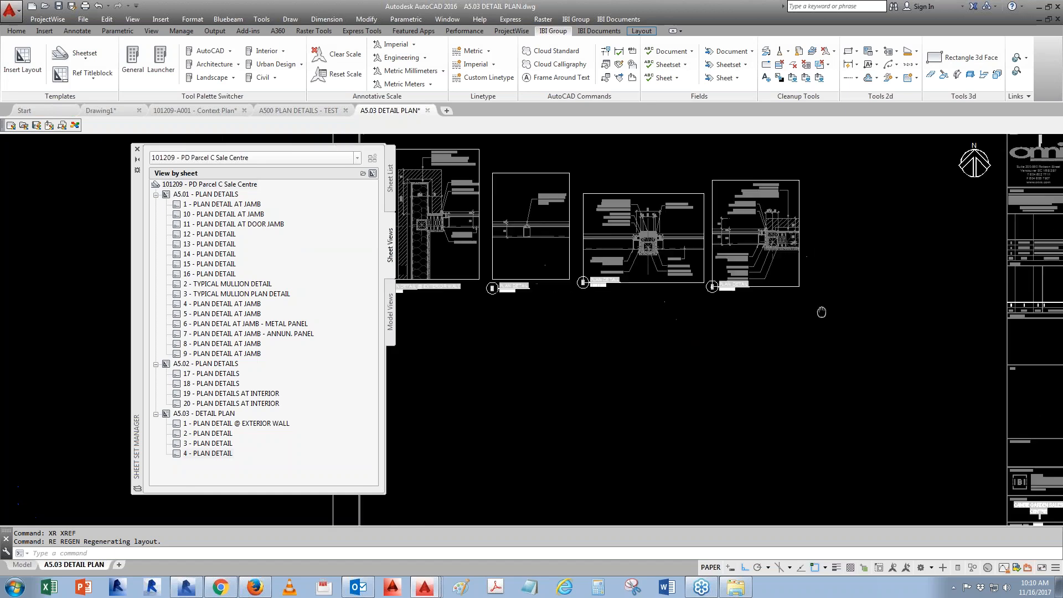
scroll(730, 299, up, 2)
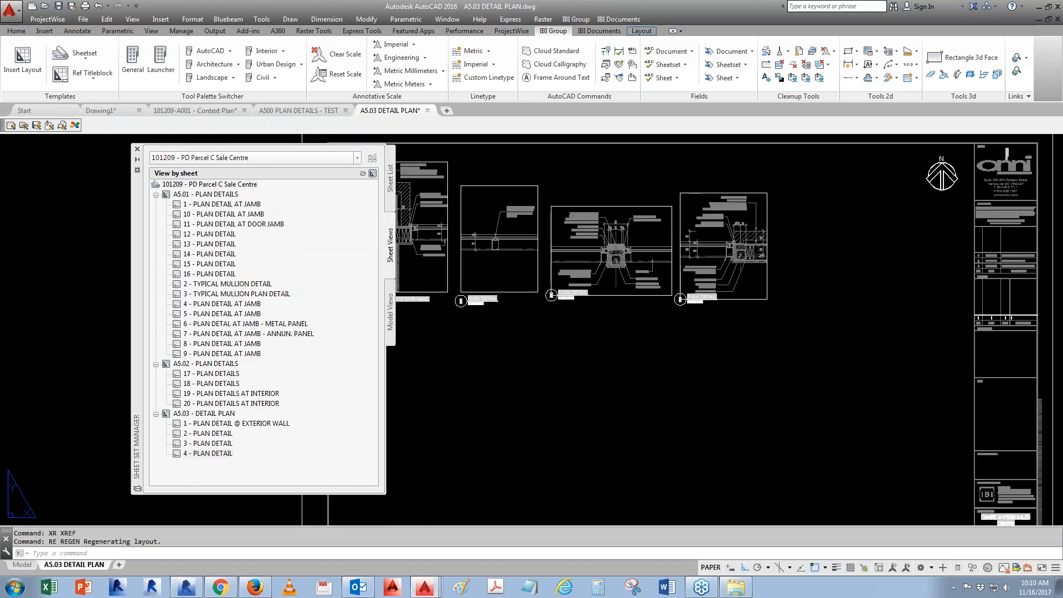
key(ctrl+s)
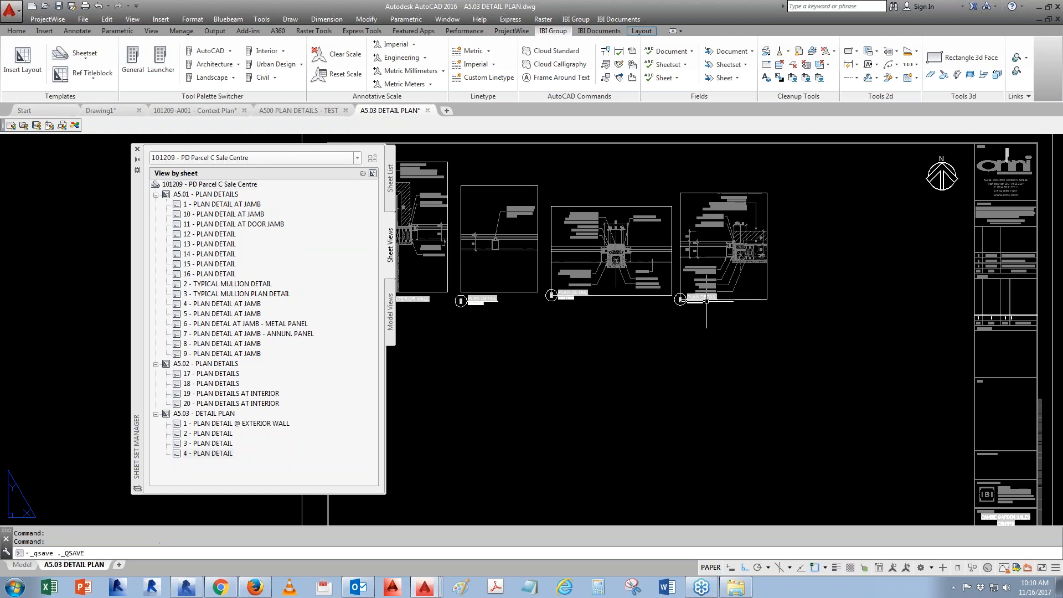
- Open sheet A1.01 - SITE PLAN from the PD01 - Plans group of the sheet list
click(391, 176)
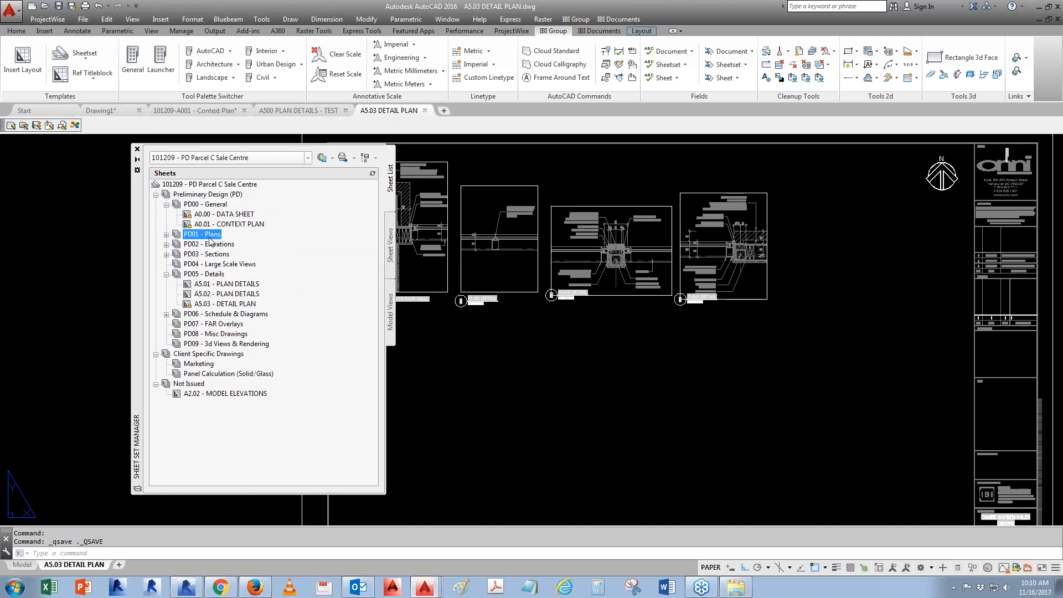
click(167, 234)
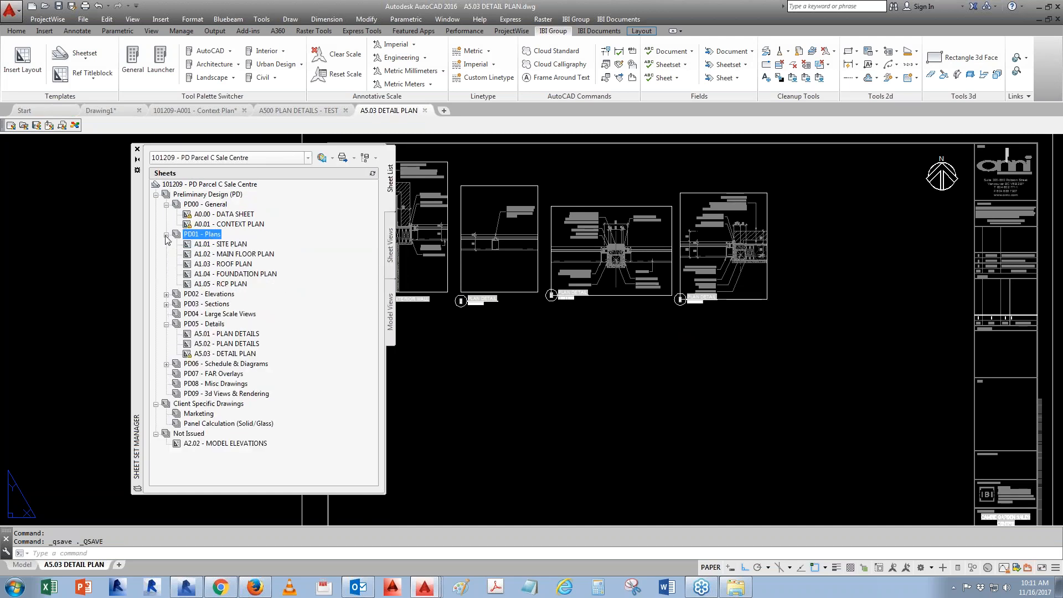
double_click(228, 244)
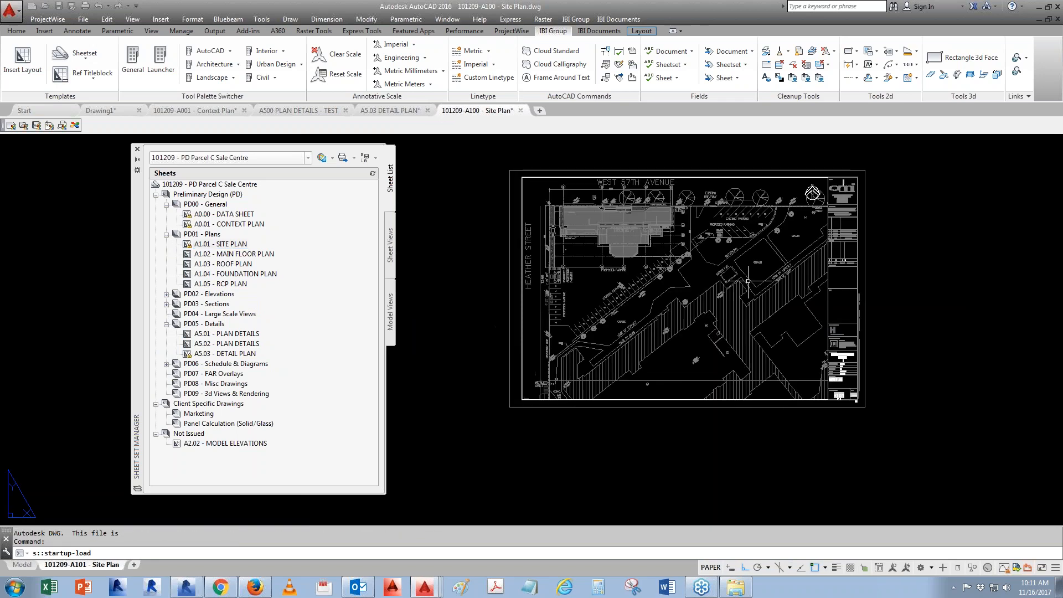
- Switch the site plan to model space and open the main level plan external reference to inspect its detail callout
scroll(624, 212, up, 2)
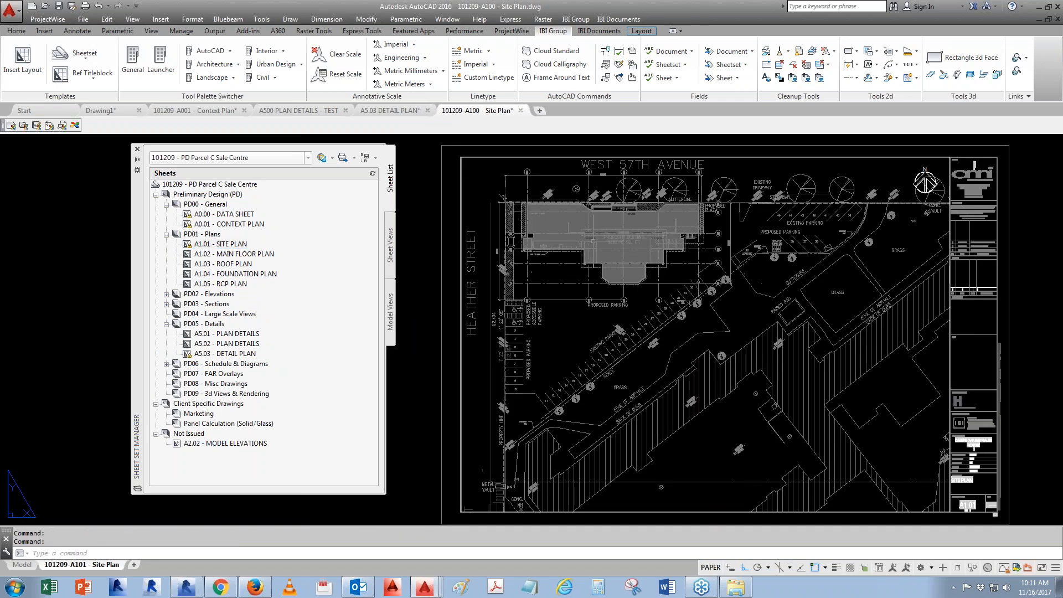
click(25, 565)
scroll(592, 307, down, 6)
middle_drag(727, 241, 716, 257)
click(678, 211)
right_click(678, 211)
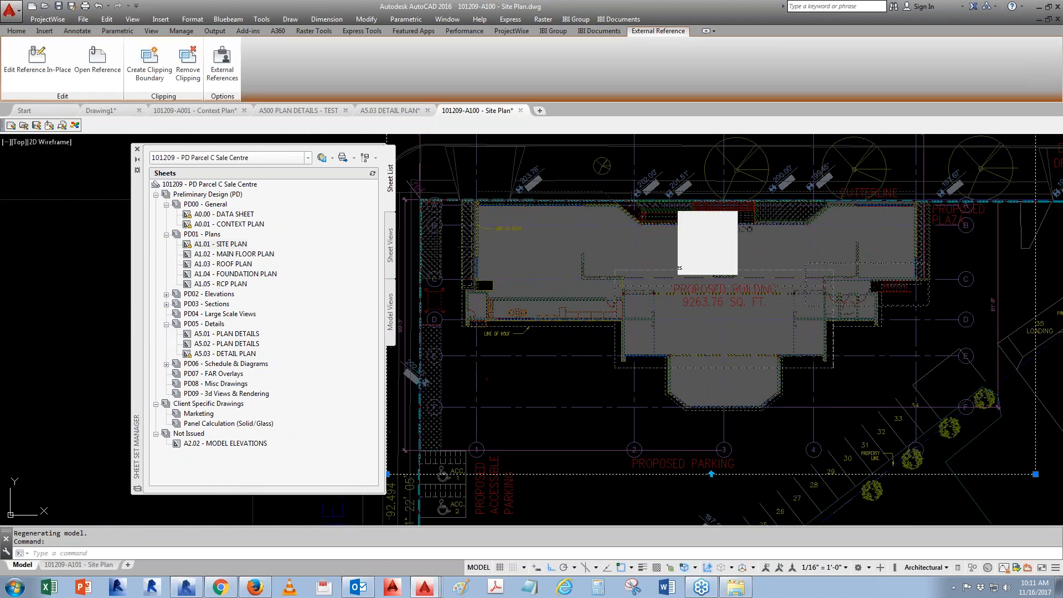
click(722, 248)
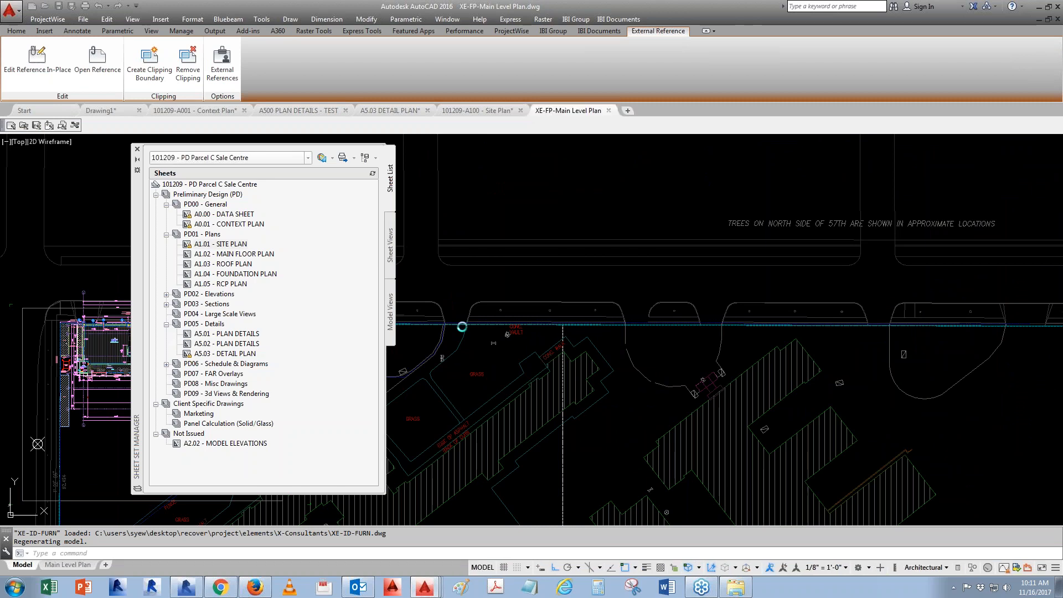
scroll(707, 293, up, 8)
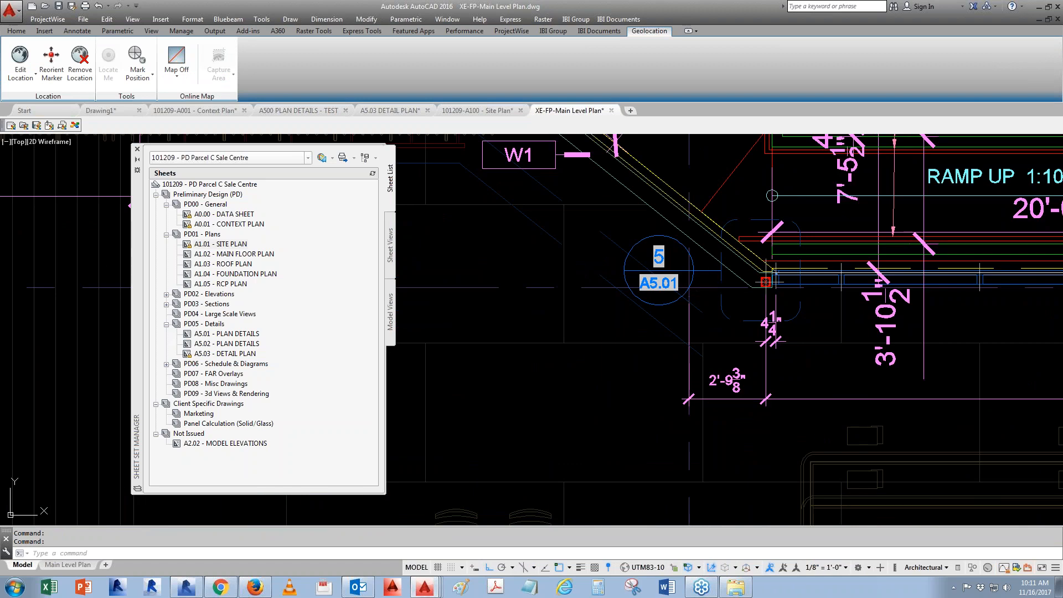
middle_drag(960, 196, 663, 301)
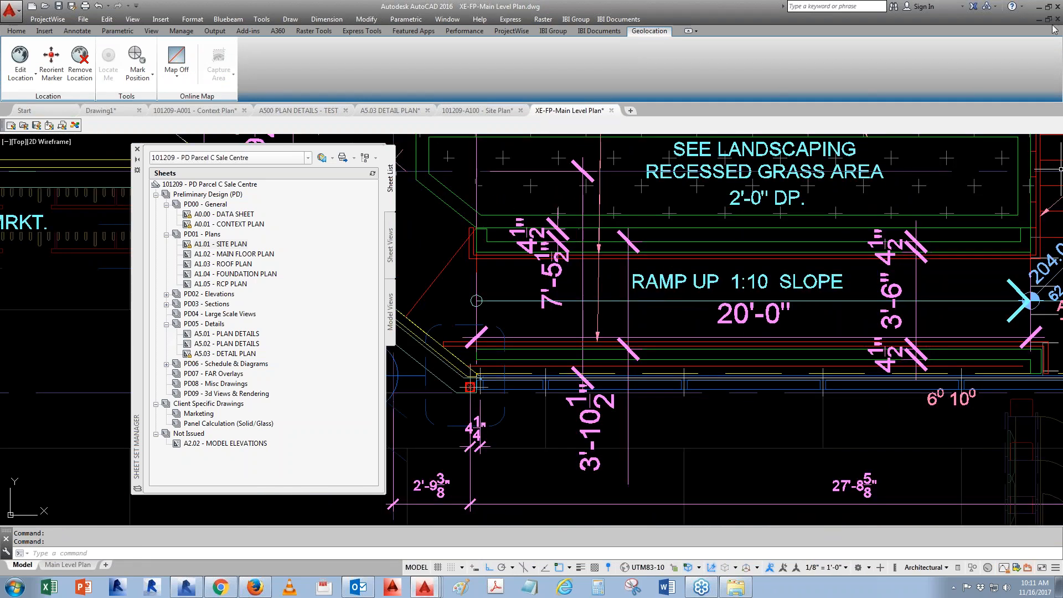
- Return to the site plan's model space and show the sheet views list in the manager
double_click(211, 244)
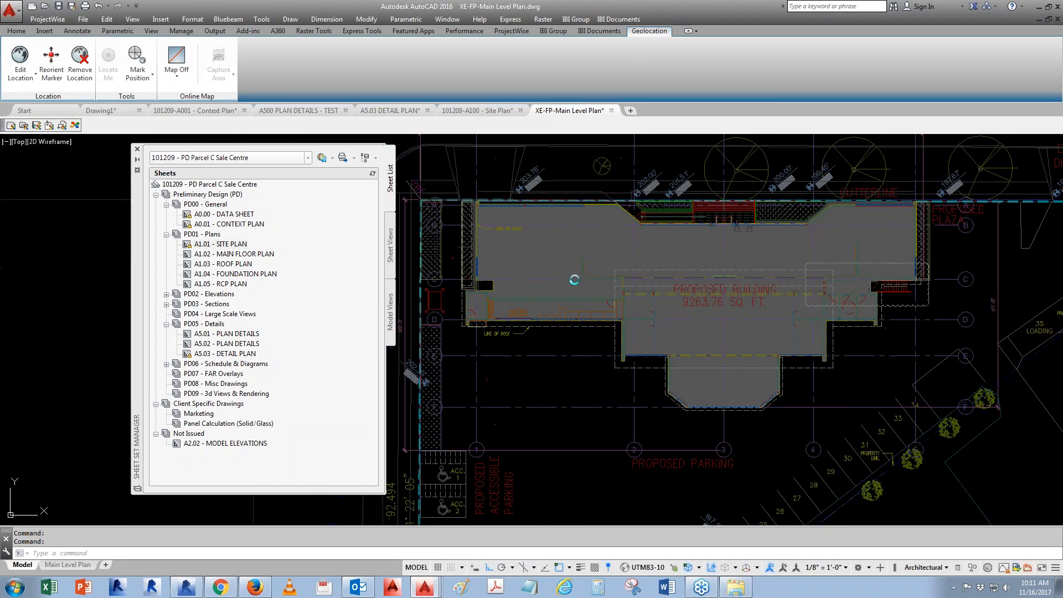
click(22, 564)
middle_drag(621, 232, 621, 232)
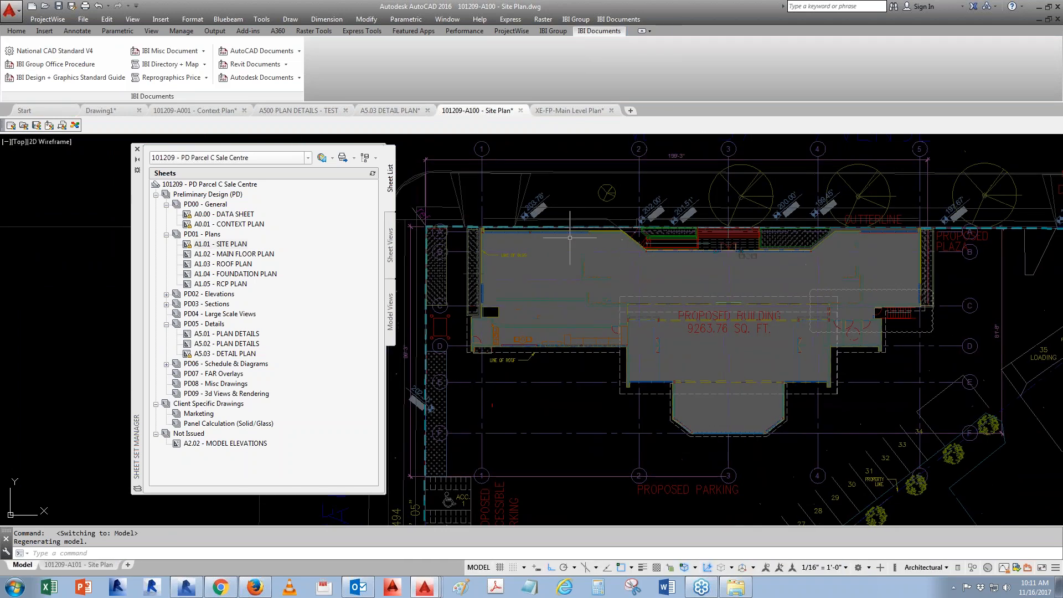
scroll(621, 231, up, 2)
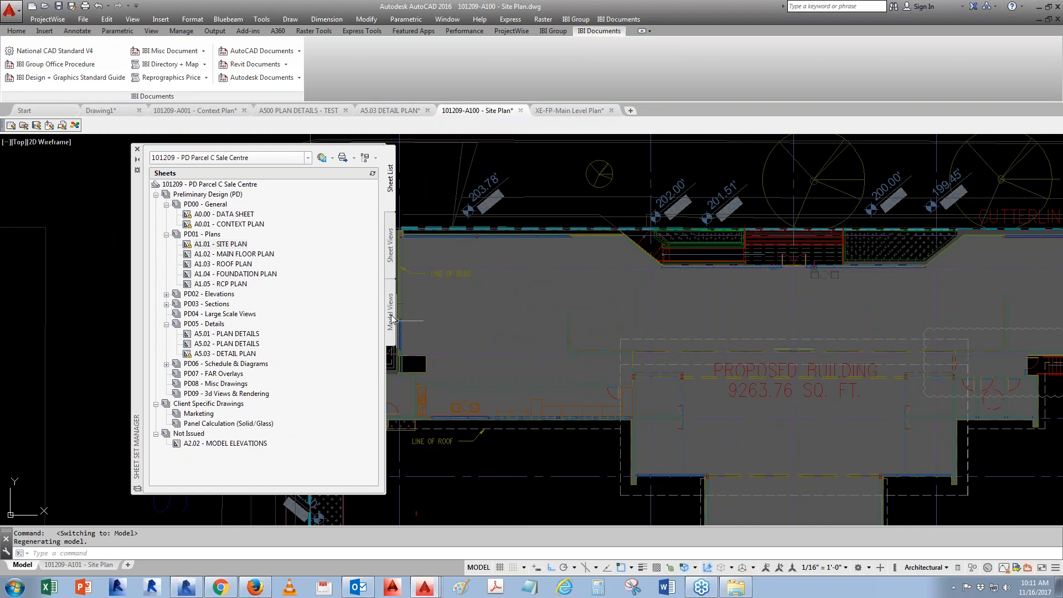
click(391, 245)
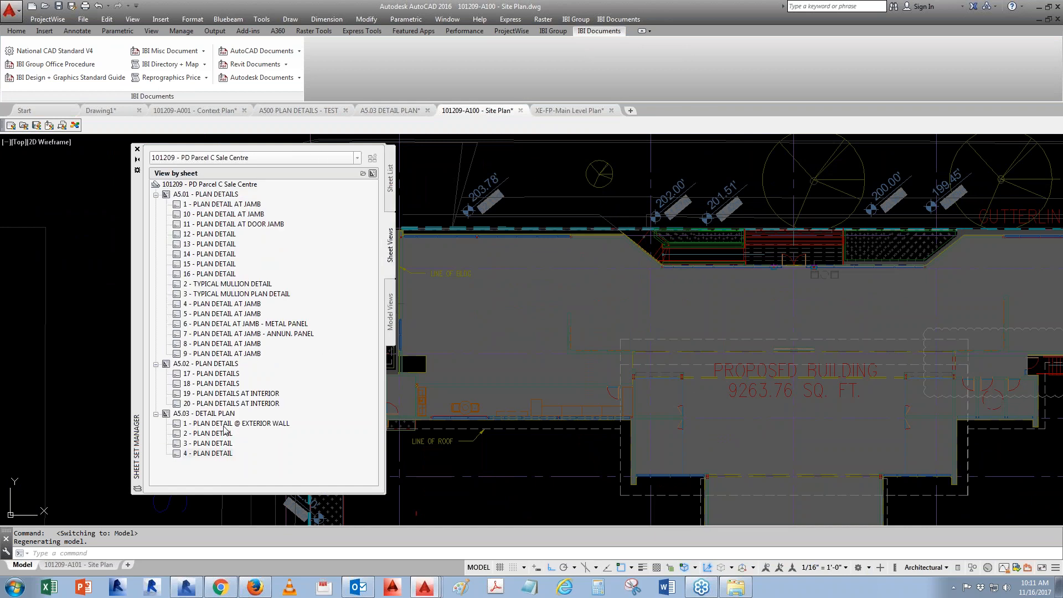
- Place an I-Anno_Detail_A3(A) callout block for view 1 - PLAN DETAIL @ EXTERIOR WALL at the wall corner of the site plan
right_click(204, 423)
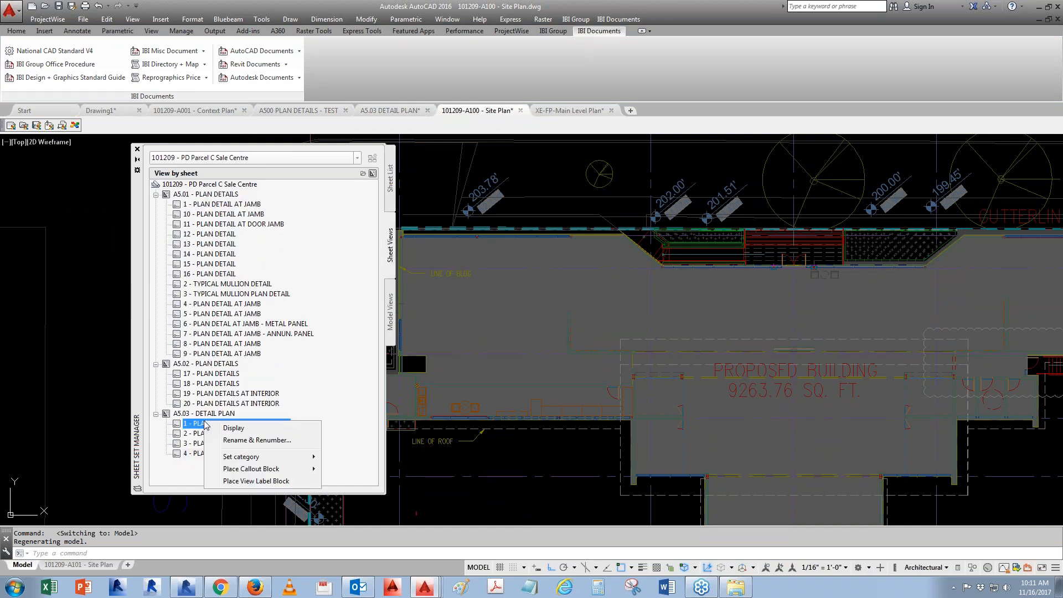
mouse_move(238, 472)
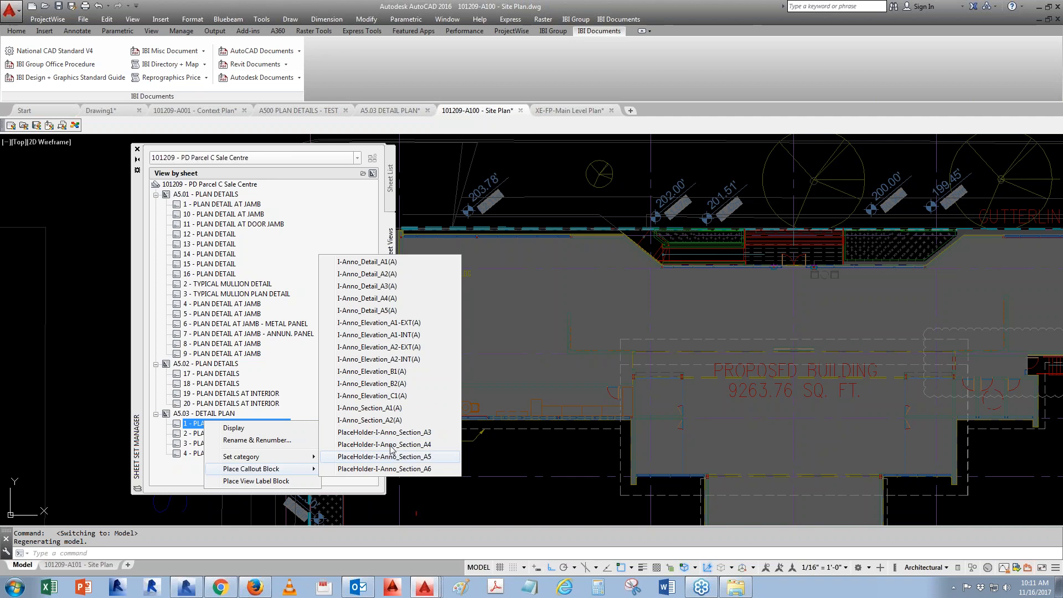
click(355, 286)
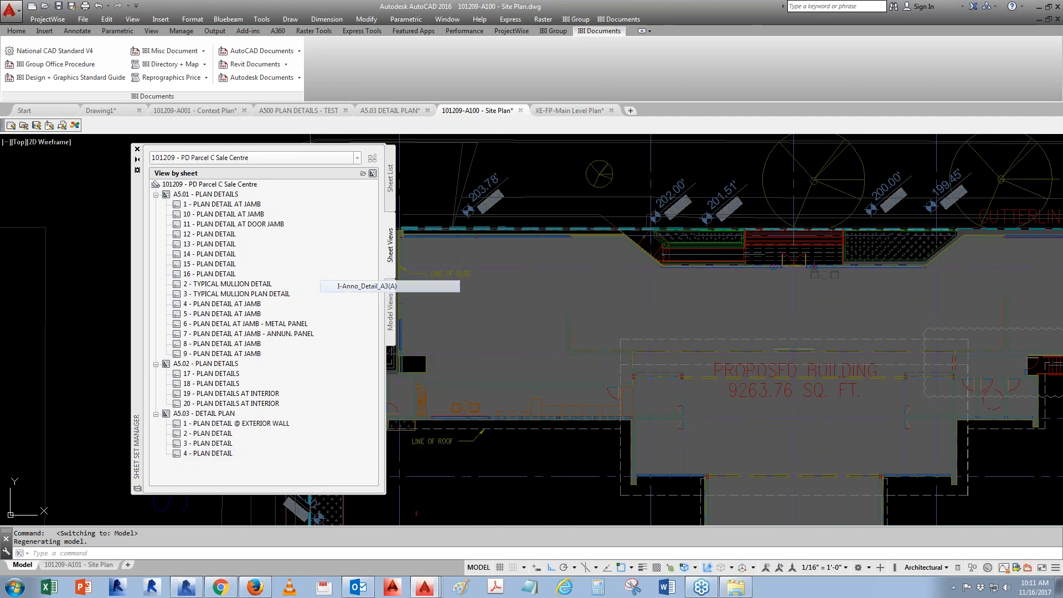
middle_drag(558, 290, 698, 318)
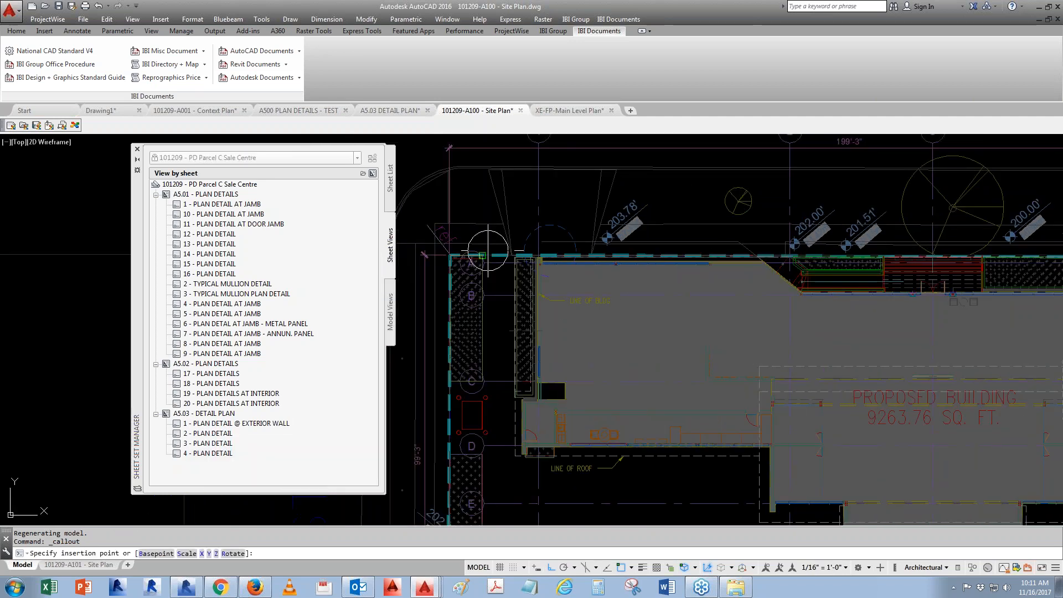
click(474, 256)
key(Return)
- Stretch the view 1 callout bubble up above the wall line using its grip
scroll(439, 233, up, 4)
click(580, 253)
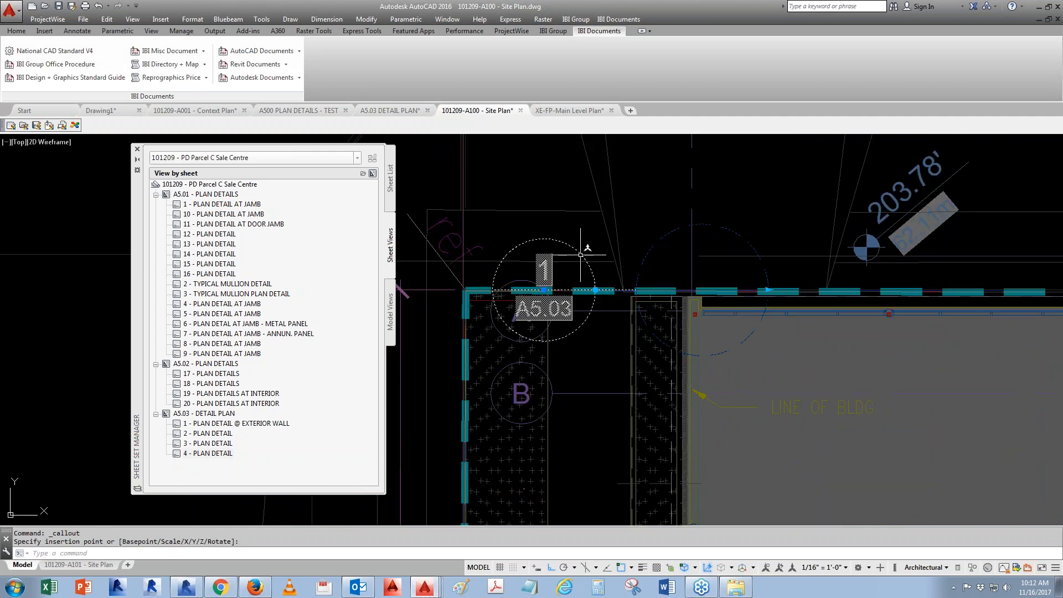
click(544, 290)
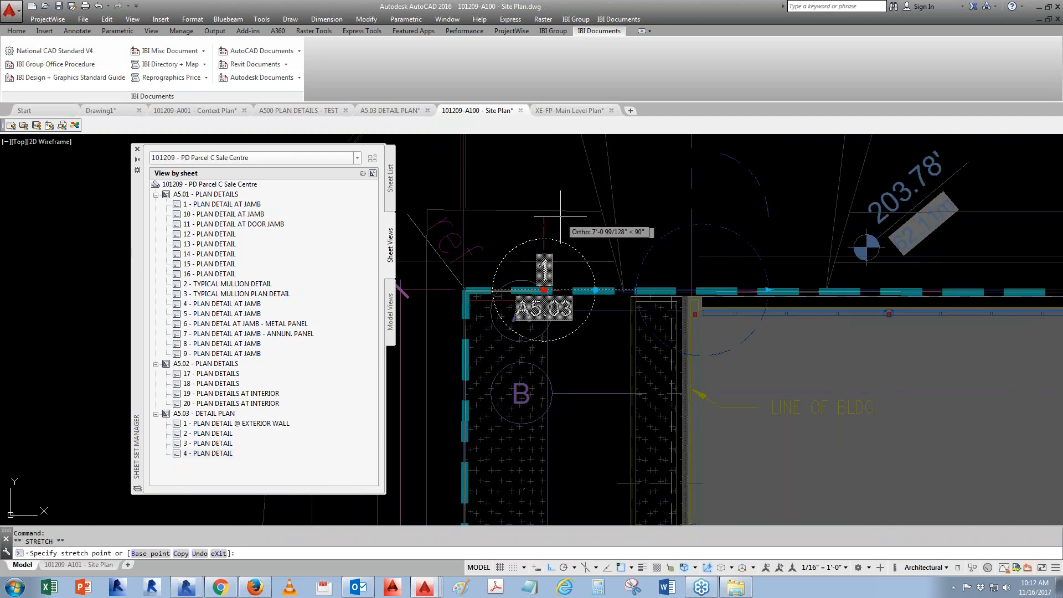
click(544, 197)
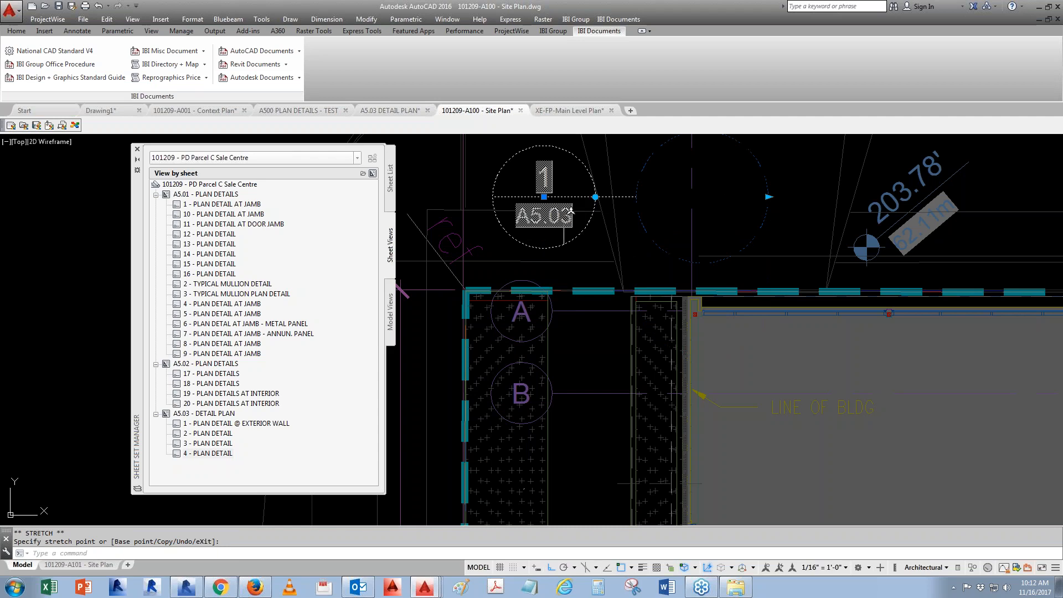
scroll(570, 211, down, 3)
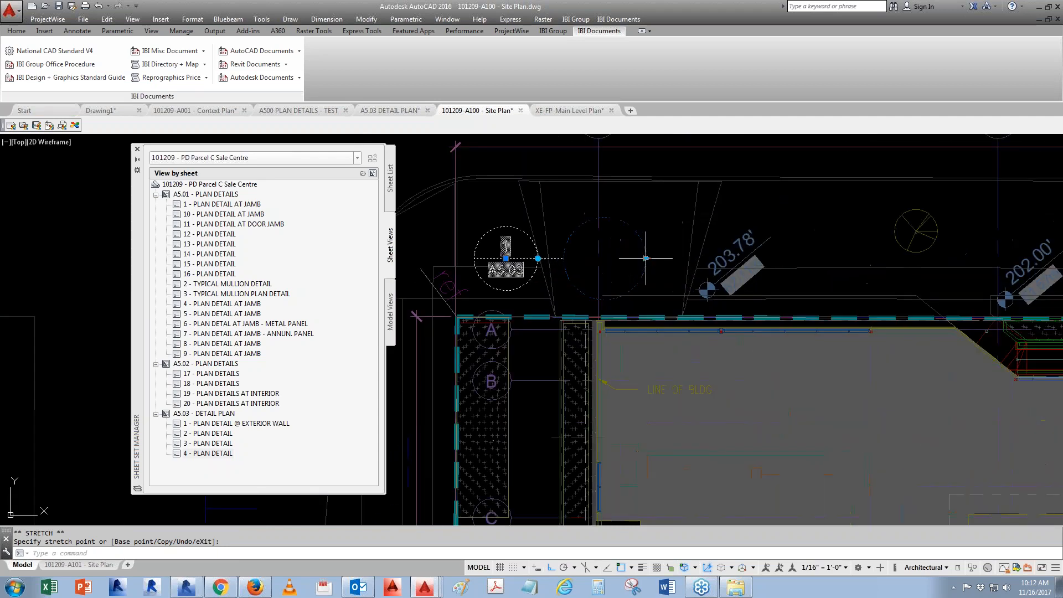
key(Escape)
click(538, 258)
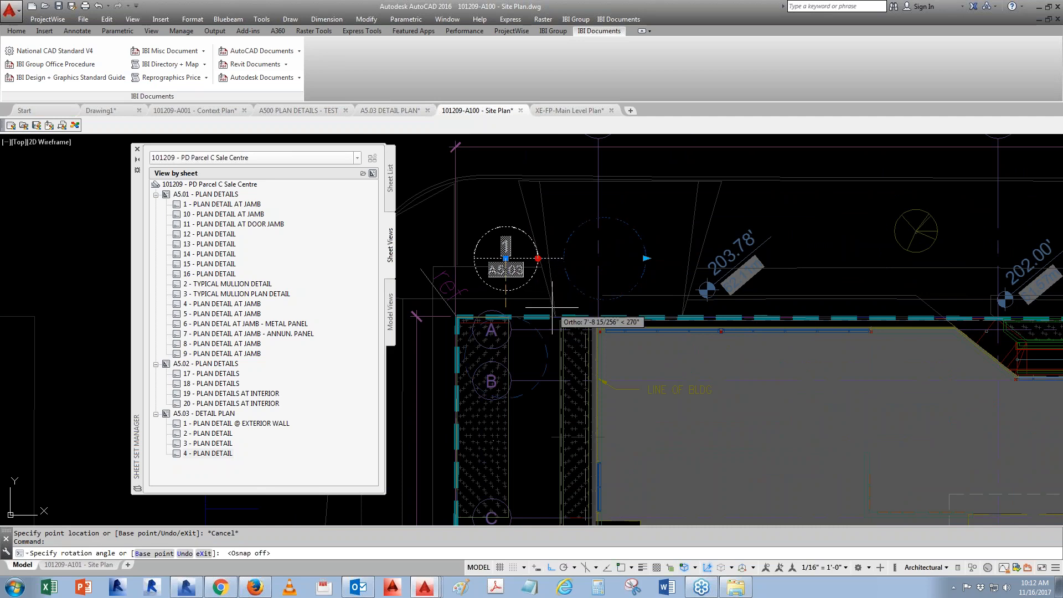
key(Escape)
key(Escape)
middle_drag(565, 407, 541, 376)
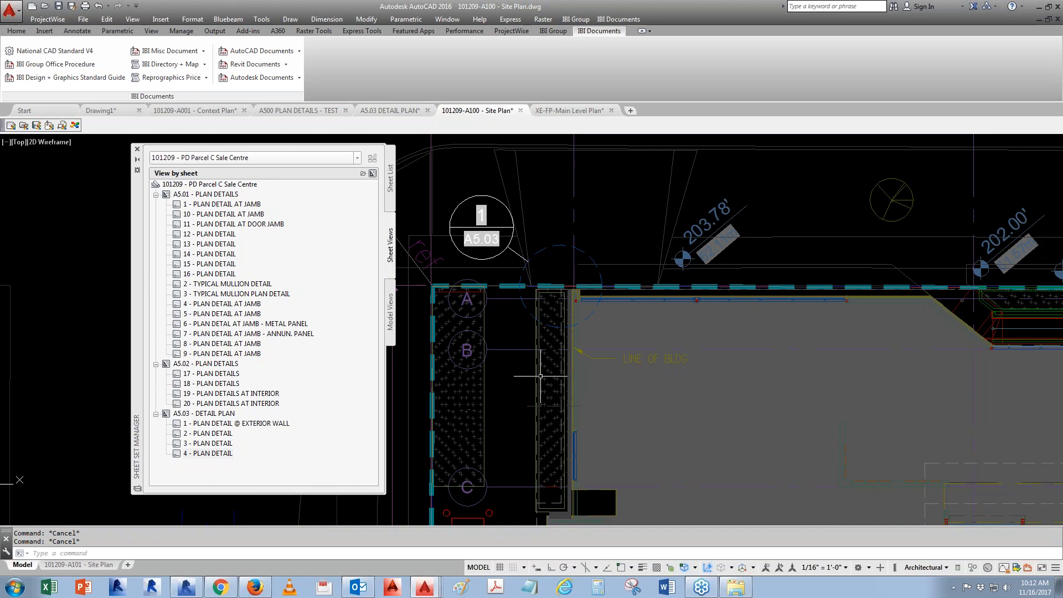
- Change the DETAIL PLAN sheet number to A5.03A in its sheet properties and regenerate all viewports
right_click(220, 423)
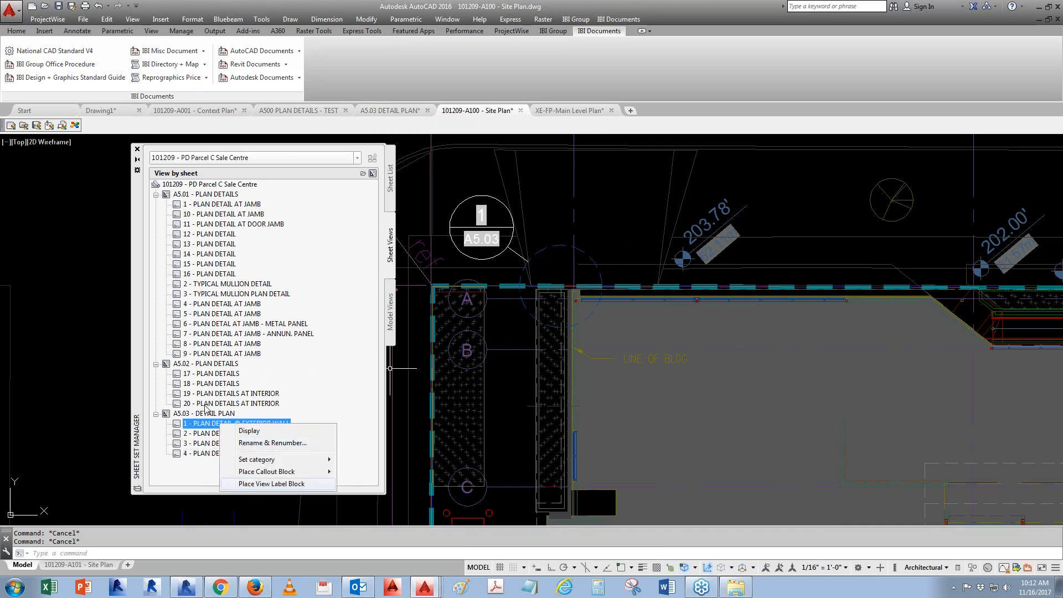
click(391, 178)
right_click(237, 355)
click(271, 491)
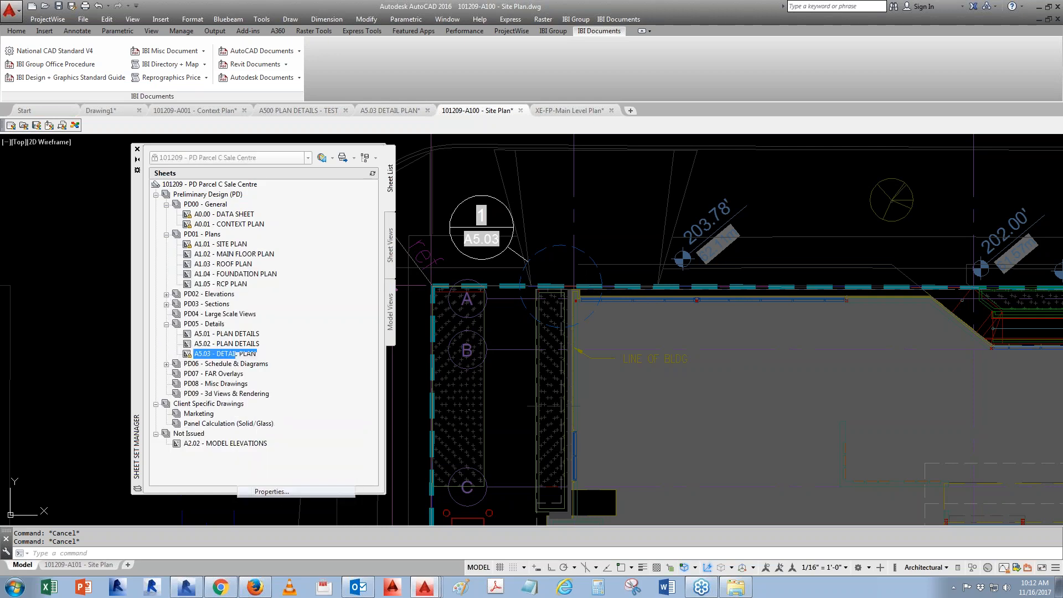
click(343, 226)
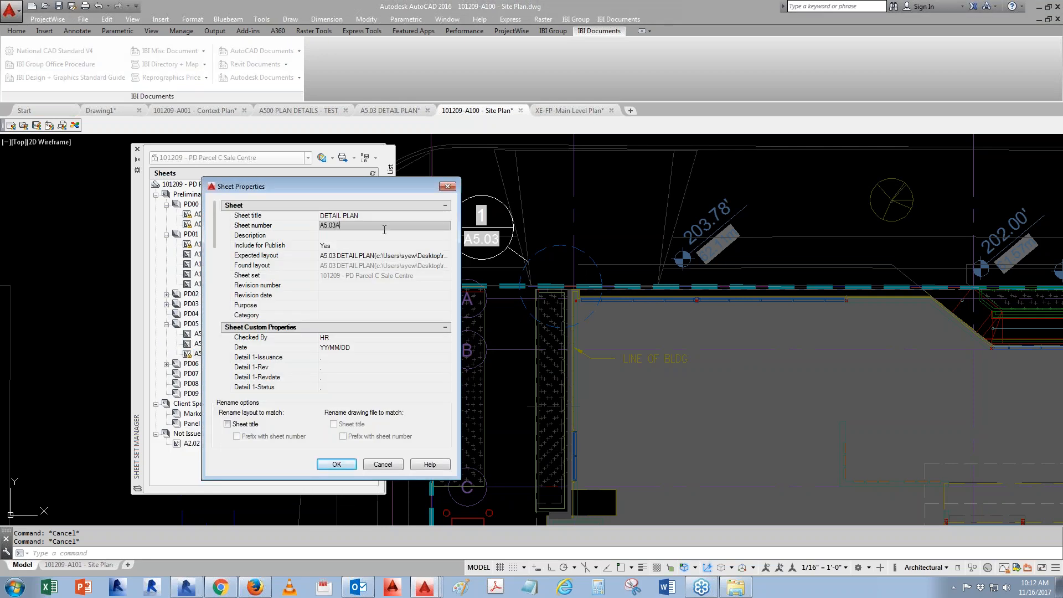
click(339, 465)
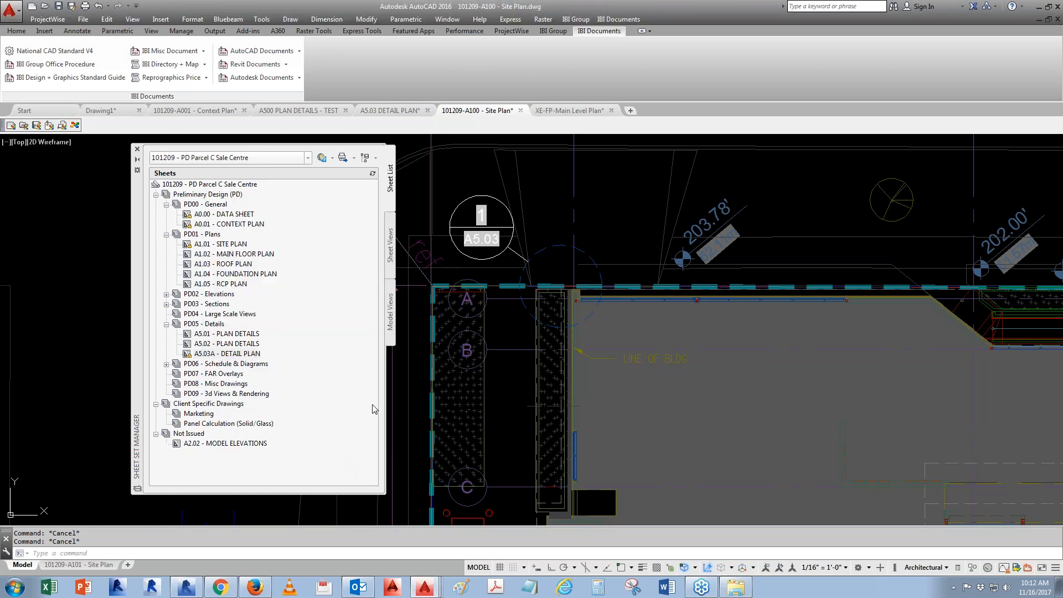
text(REA)
key(Return)
- Renumber view 1 - PLAN DETAIL @ EXTERIOR WALL as 1A and regenerate the drawing
click(390, 245)
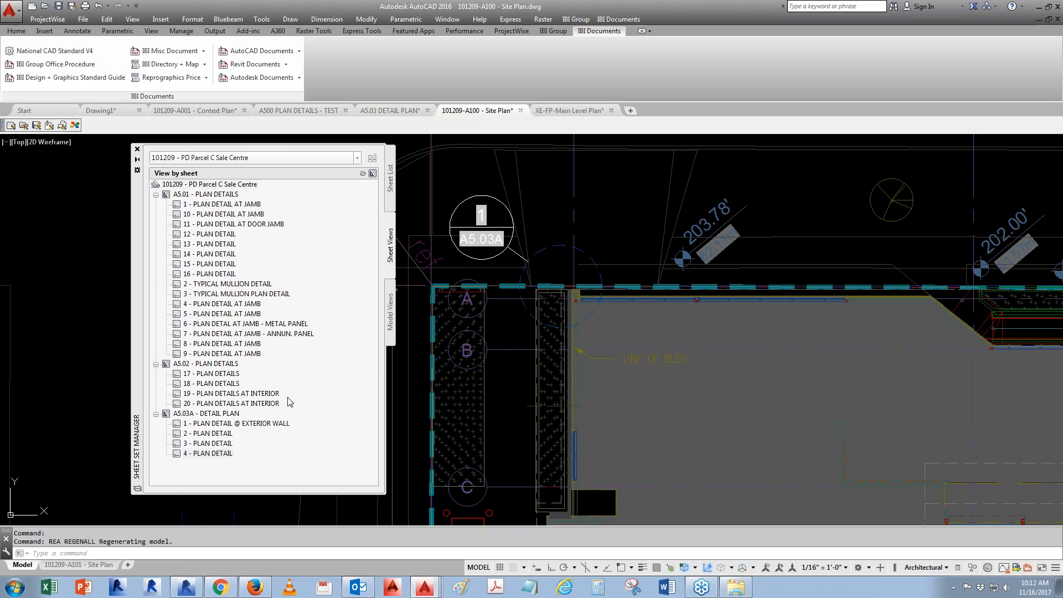
click(199, 426)
right_click(200, 431)
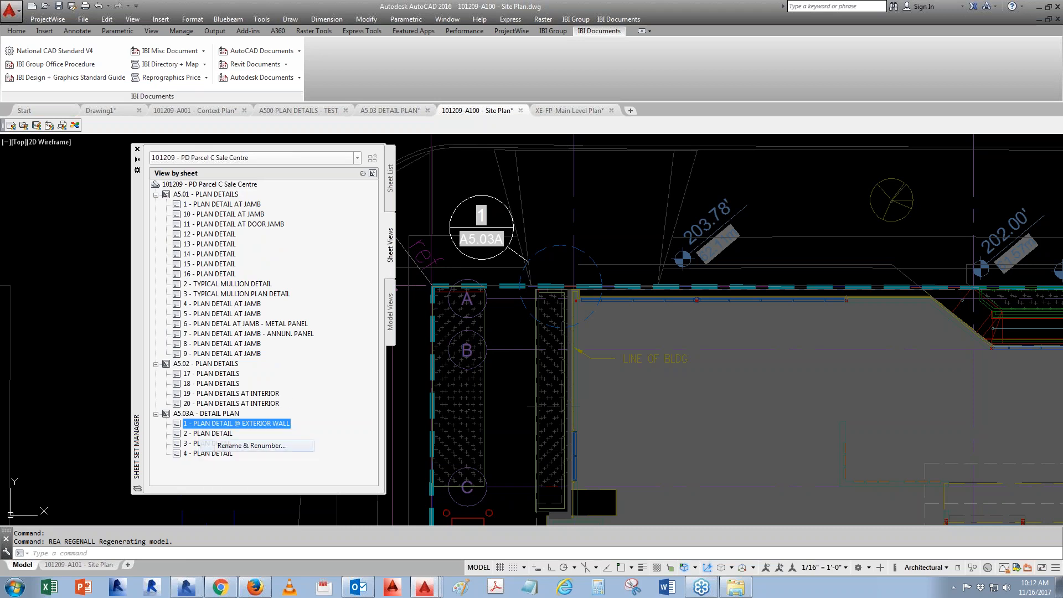
click(250, 446)
click(327, 200)
text(A)
click(473, 230)
text(RE)
key(Return)
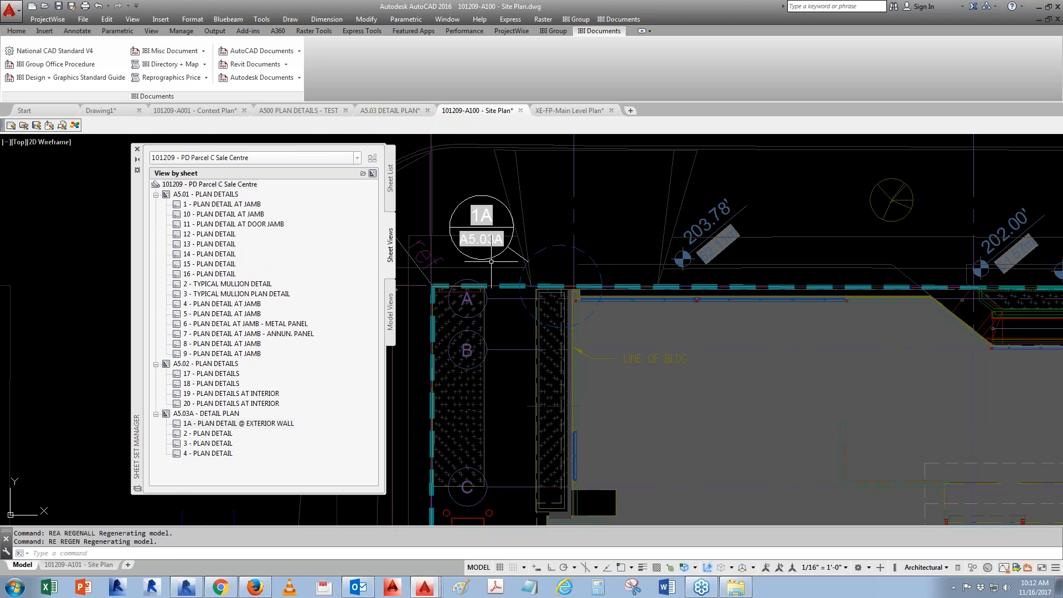
- Place an I-Anno_Detail_A3(A) callout block for view 2 - PLAN DETAIL above the wall near the 203.78' dimension
right_click(224, 433)
mouse_move(262, 480)
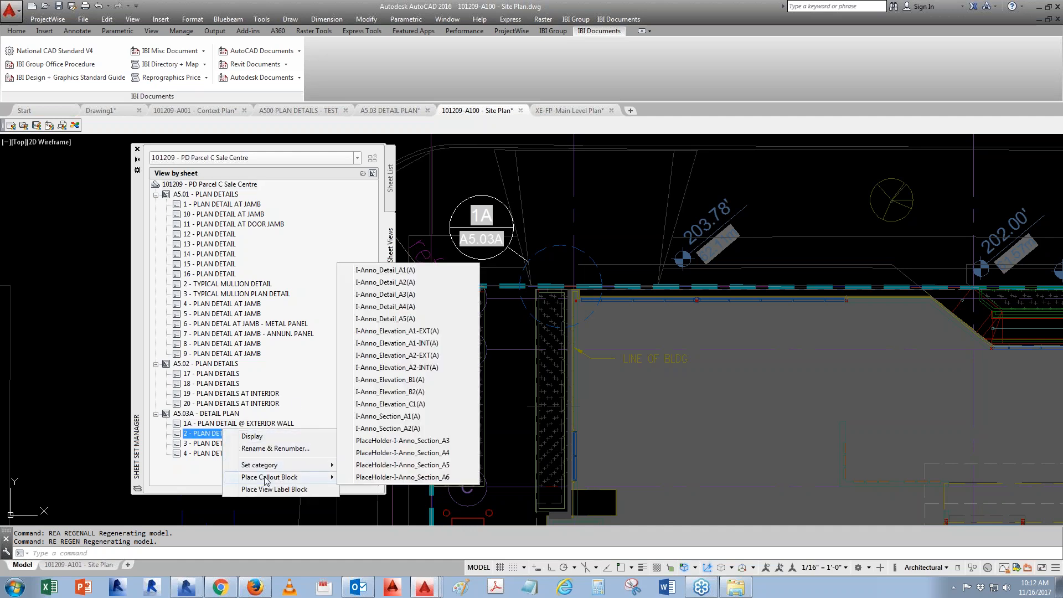
click(431, 296)
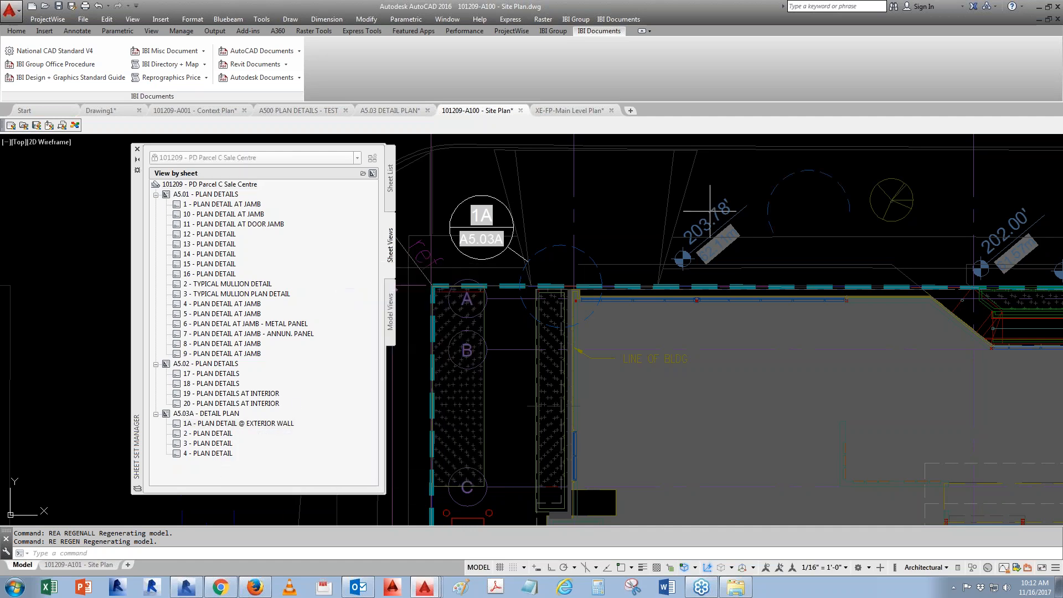
click(717, 183)
click(437, 371)
click(763, 187)
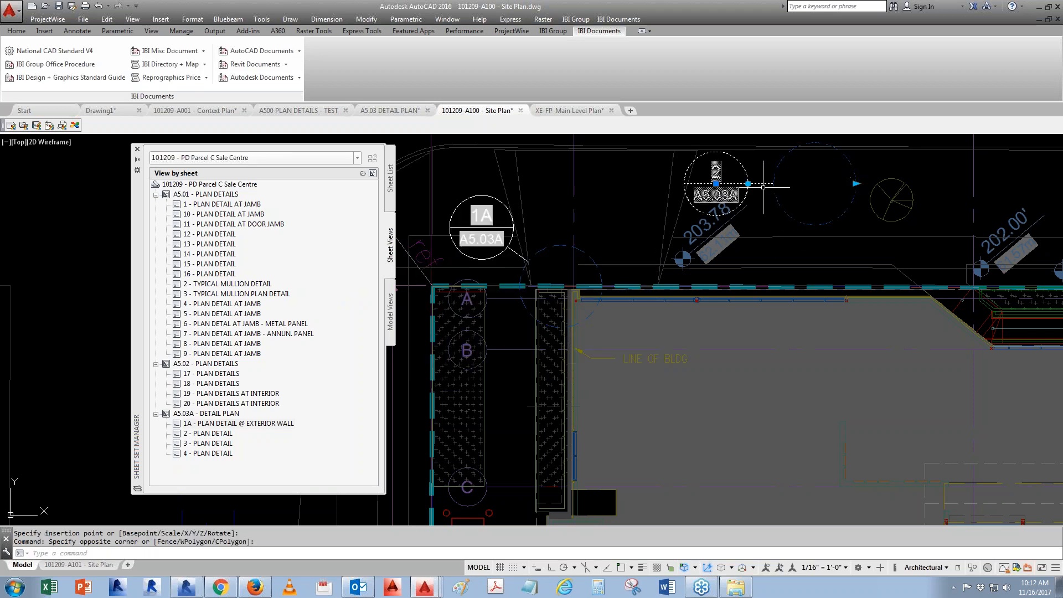
click(704, 349)
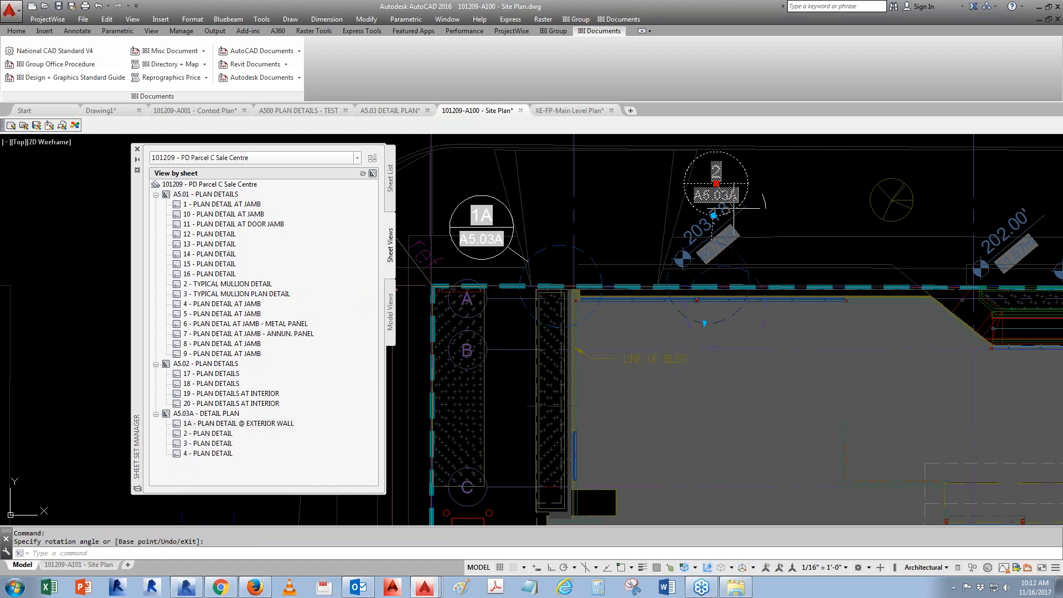
click(716, 183)
key(Escape)
mouse_move(771, 343)
middle_down()
mouse_move(688, 344)
mouse_move(781, 356)
middle_up()
key(Escape)
key(Escape)
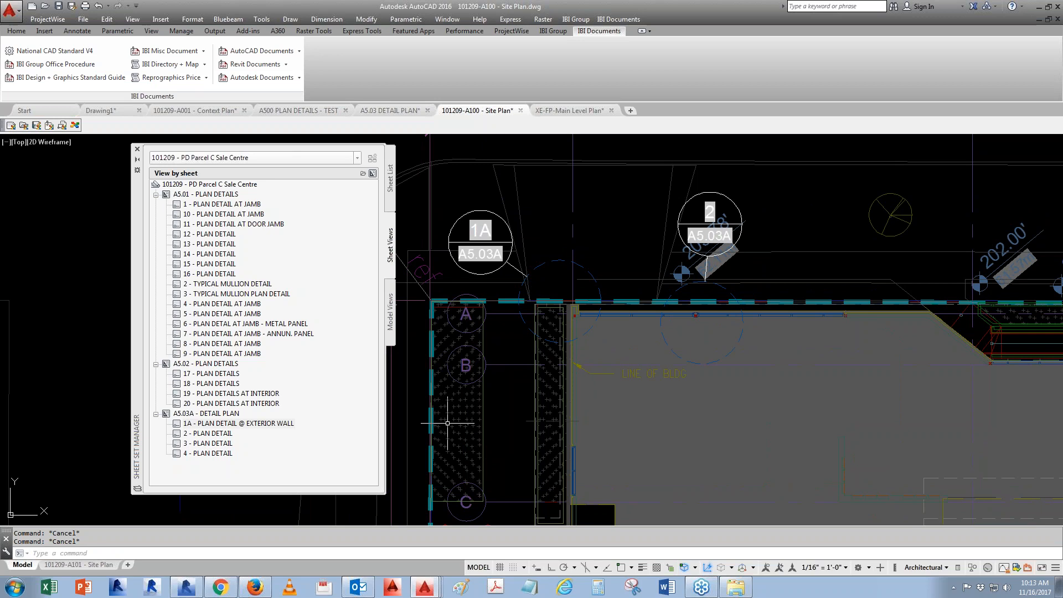
- Place an I-Anno_Detail_A3(A) callout for view 3 - PLAN DETAIL near the 202.00' dimension and flip it to Detail U/D
right_click(212, 446)
mouse_move(262, 494)
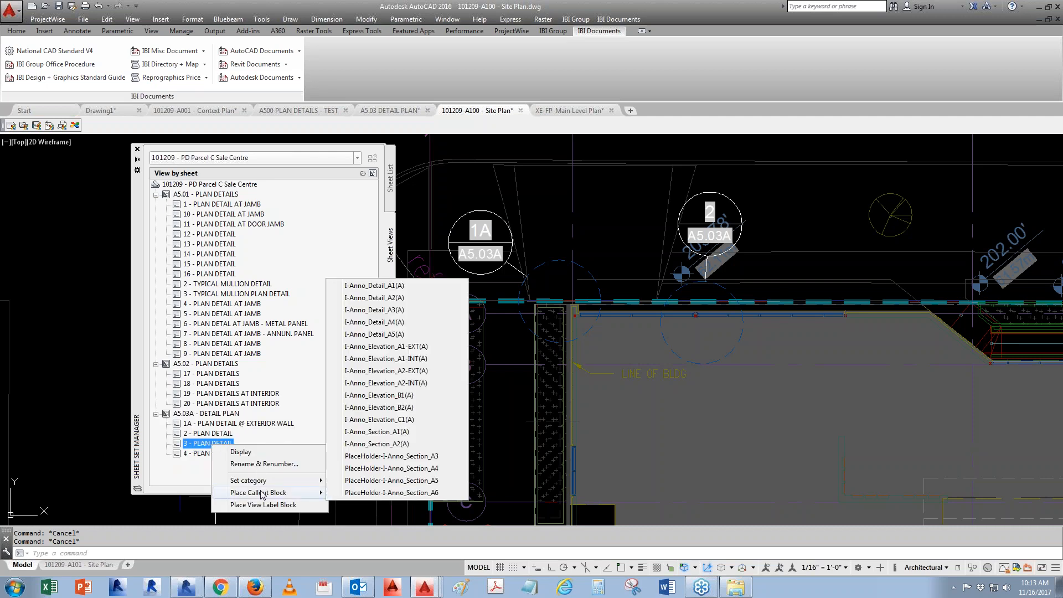
click(365, 310)
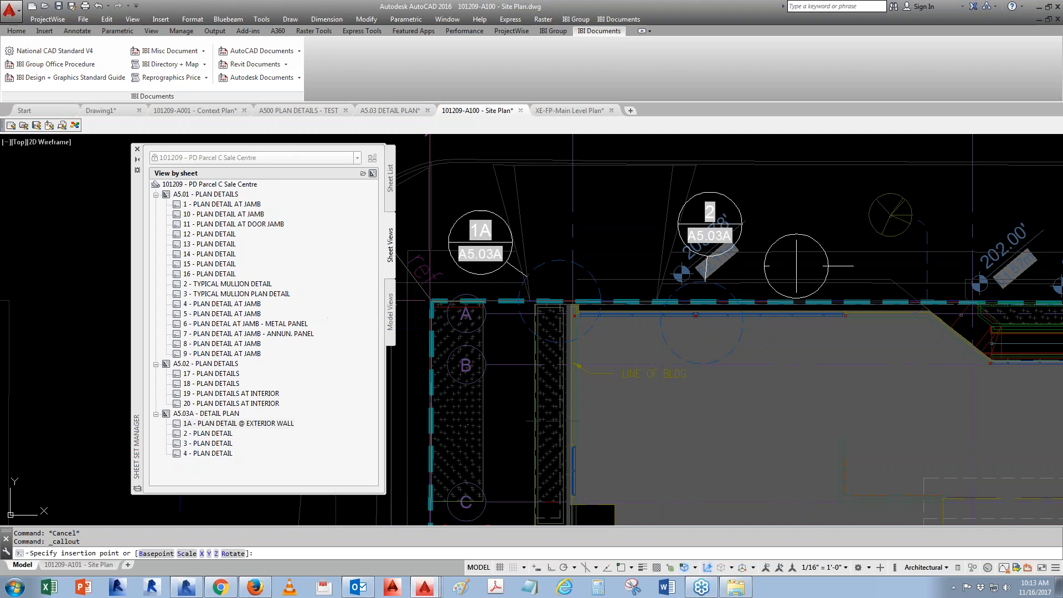
middle_drag(797, 266, 672, 269)
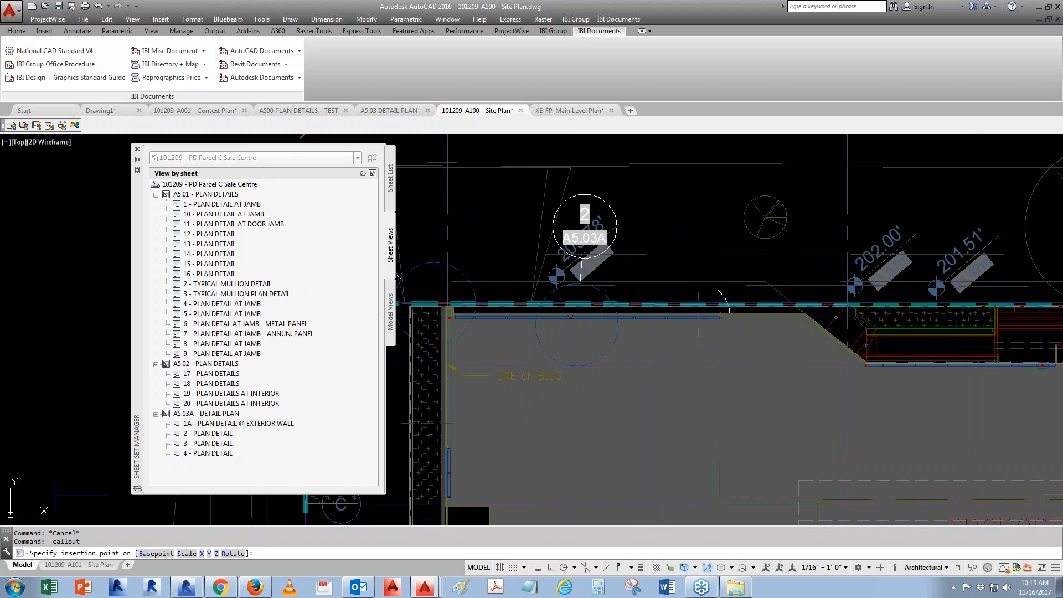
click(858, 224)
click(456, 375)
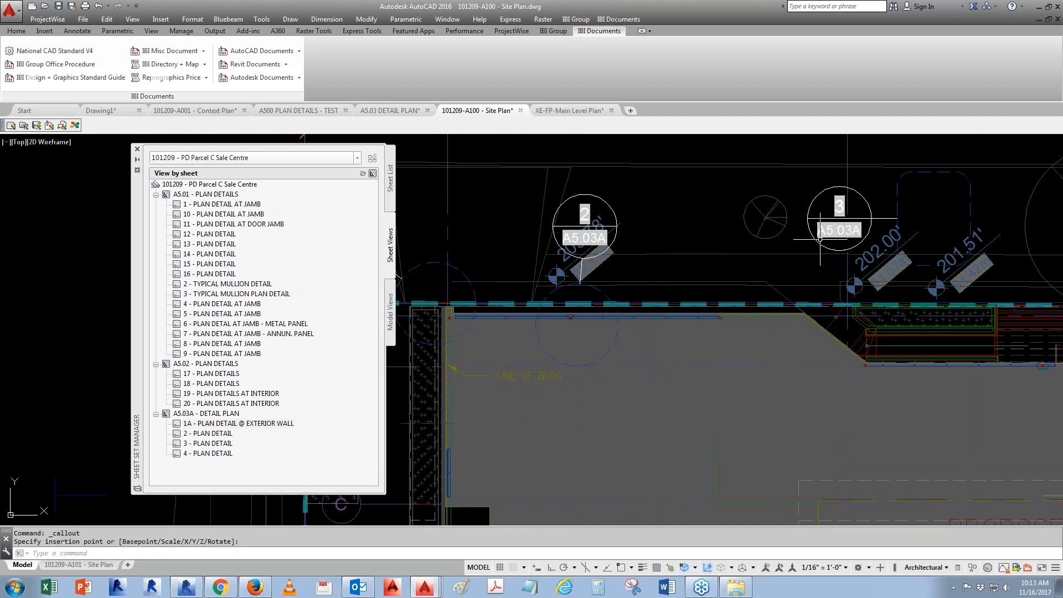
click(949, 214)
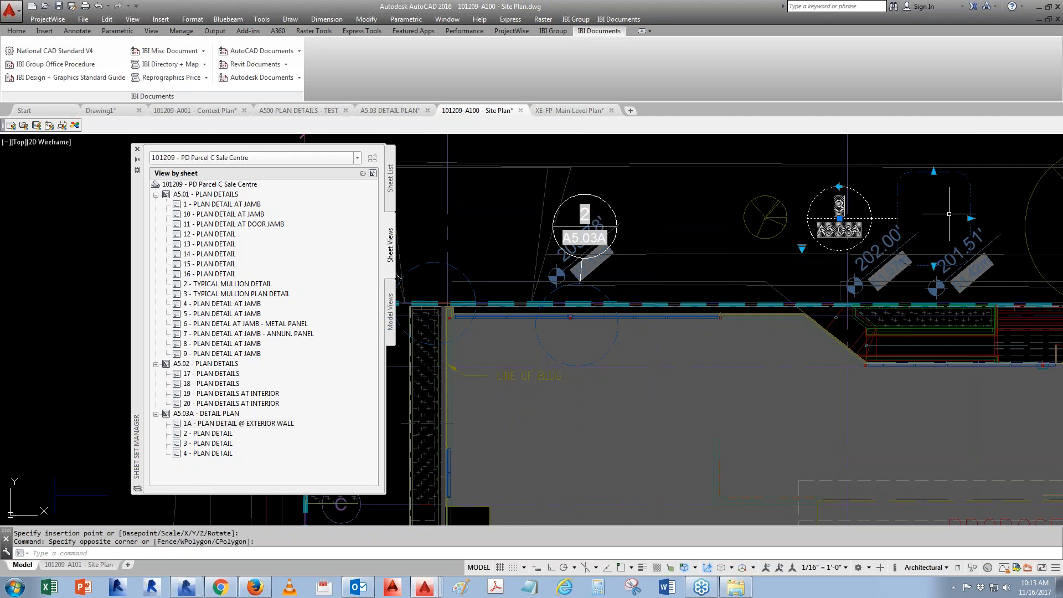
click(802, 248)
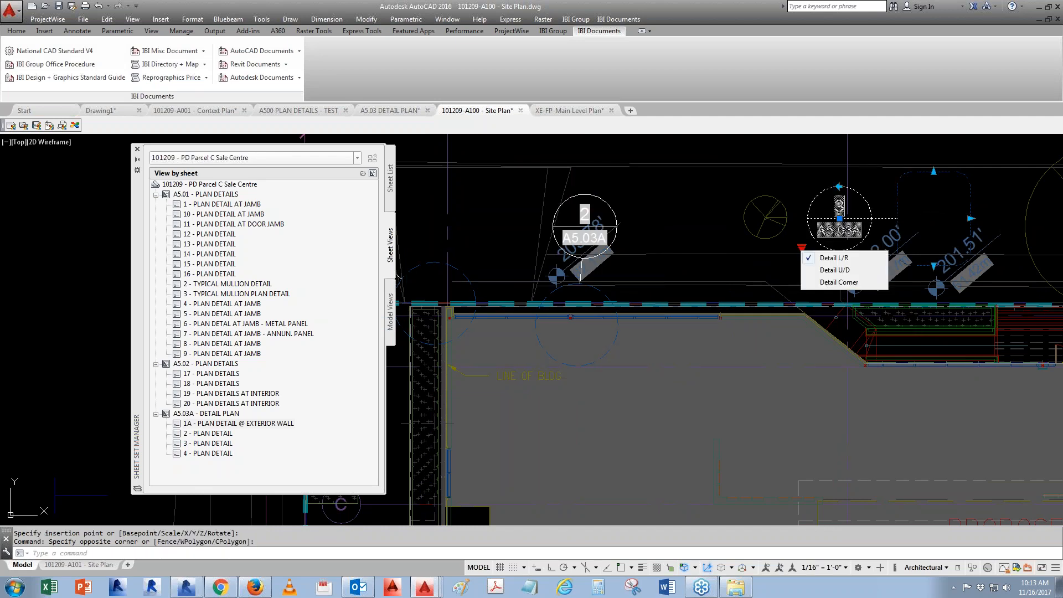
click(841, 271)
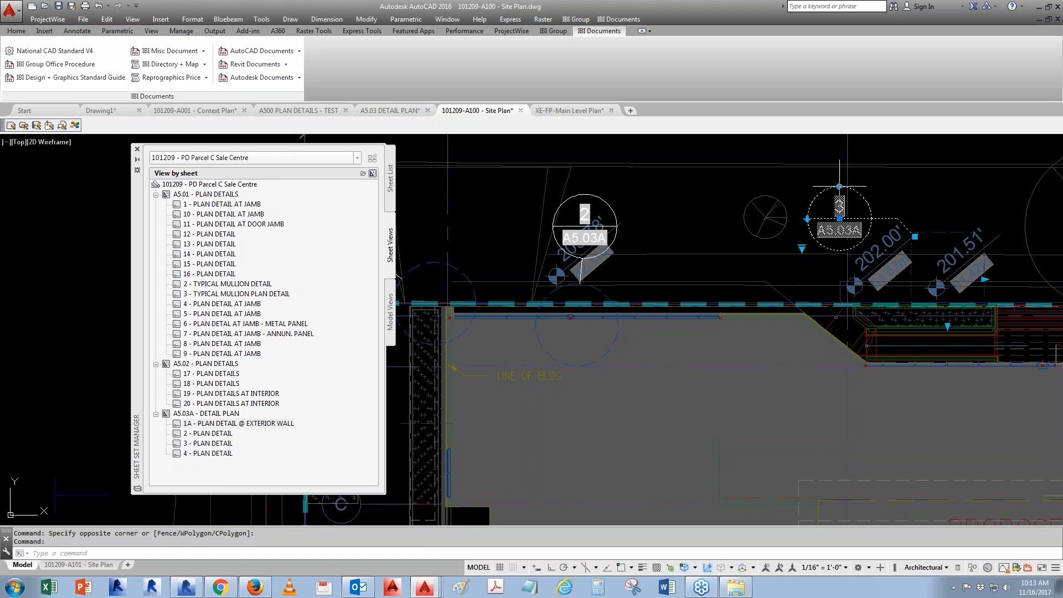
- Move the view 3 callout slightly down and to the right
text(m)
key(space)
click(729, 418)
click(766, 434)
middle_drag(736, 358, 598, 401)
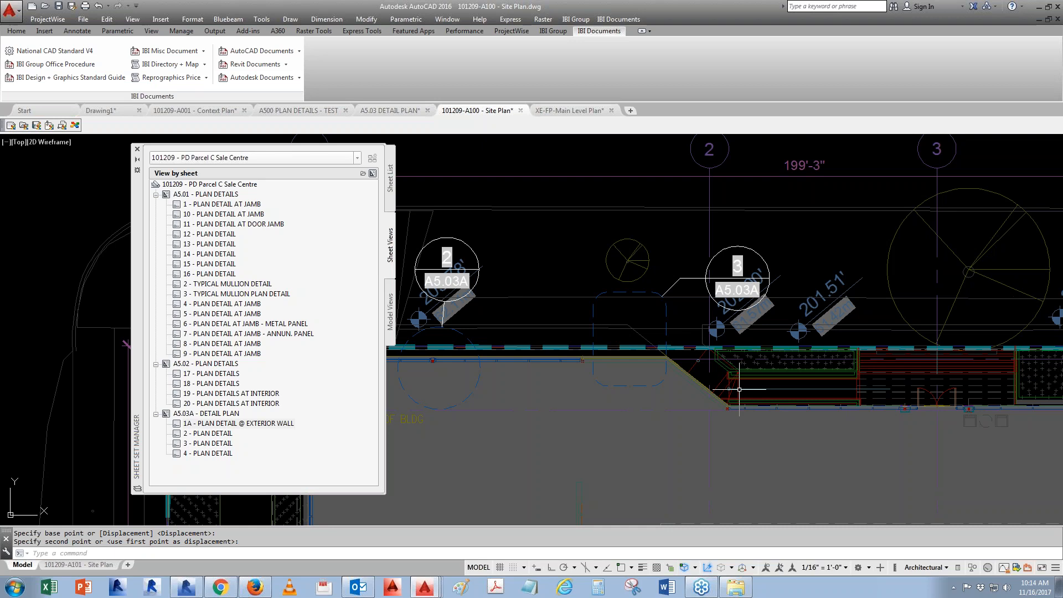
- Open the A500 PLAN DETAILS - TEST.dwg drawing from the sheet set's model view locations
click(386, 332)
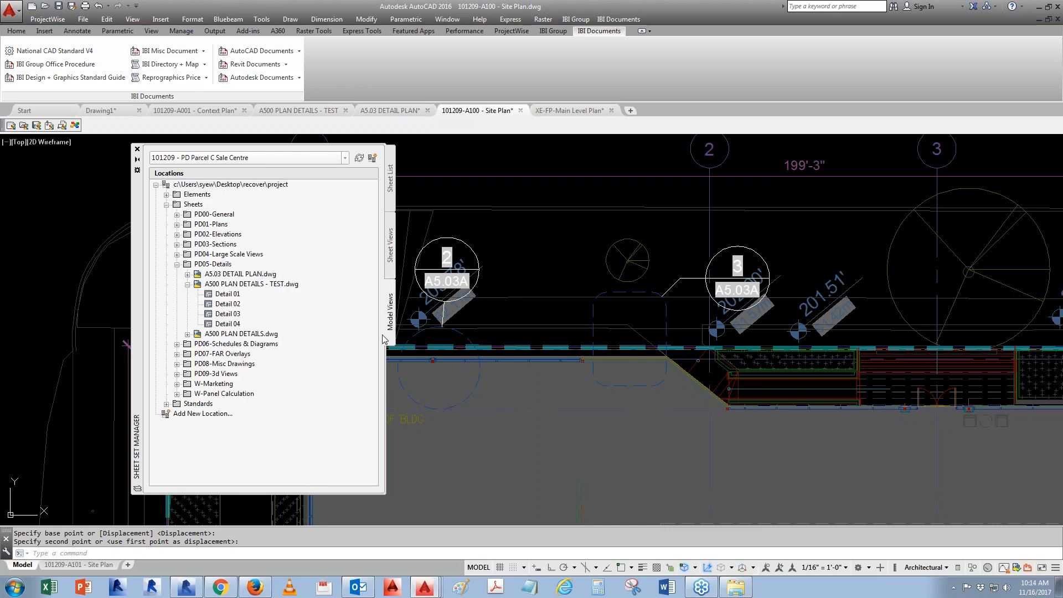
click(278, 285)
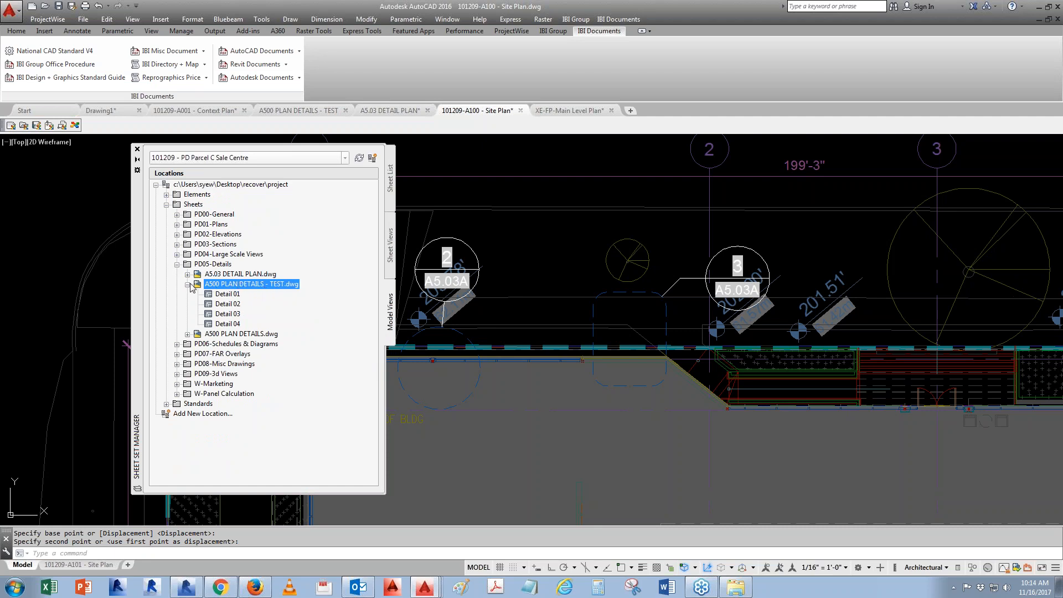
right_click(252, 290)
click(265, 294)
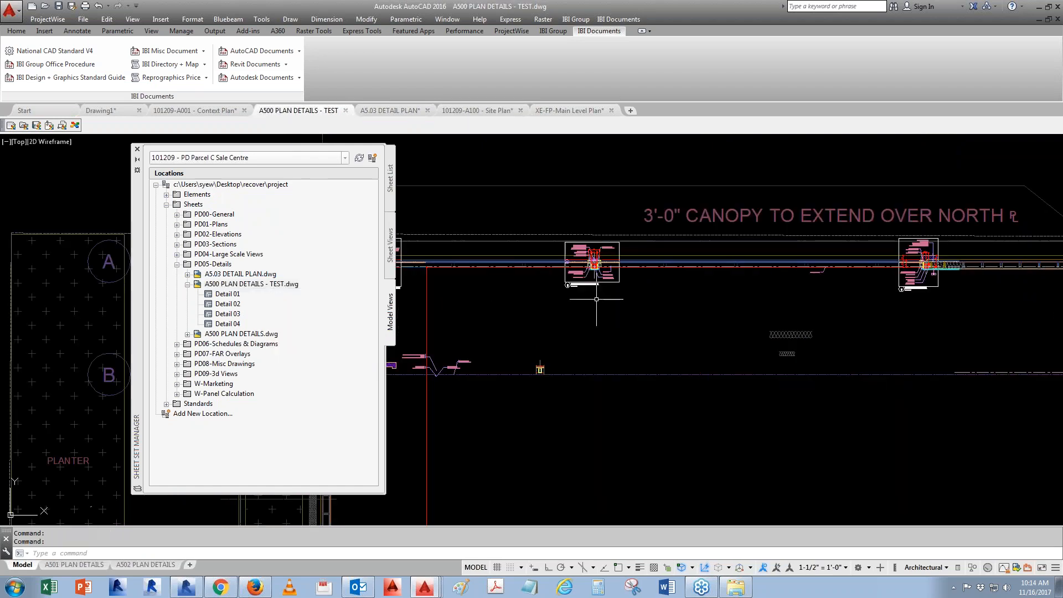
- Define a new named view Detail 05 by window around the plan detail at jamb, then save the drawing
mouse_move(778, 312)
middle_down()
mouse_move(450, 291)
mouse_move(443, 321)
middle_up()
middle_drag(708, 329, 720, 323)
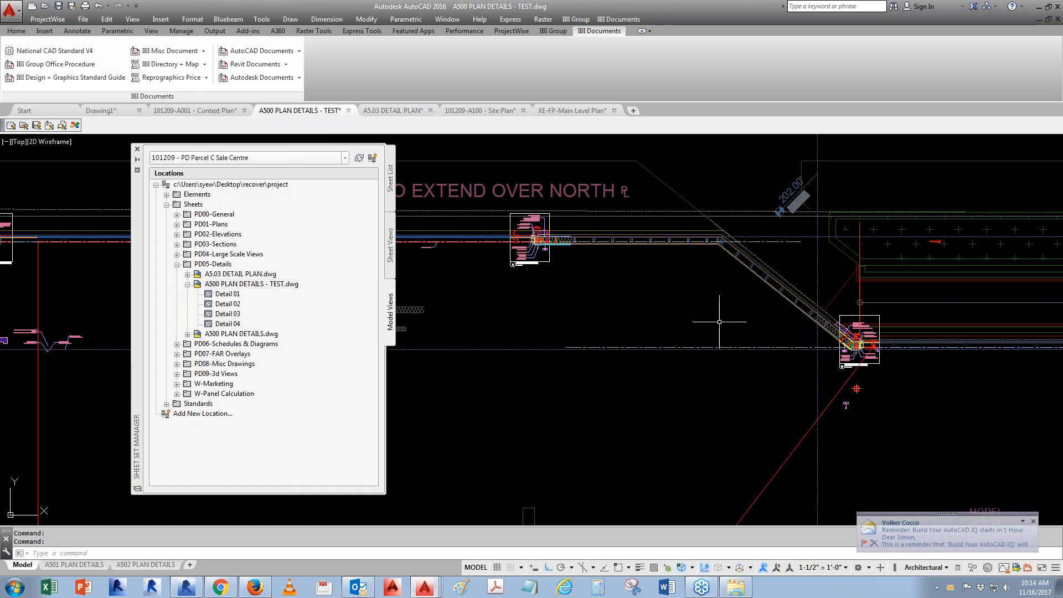
text(v)
key(Return)
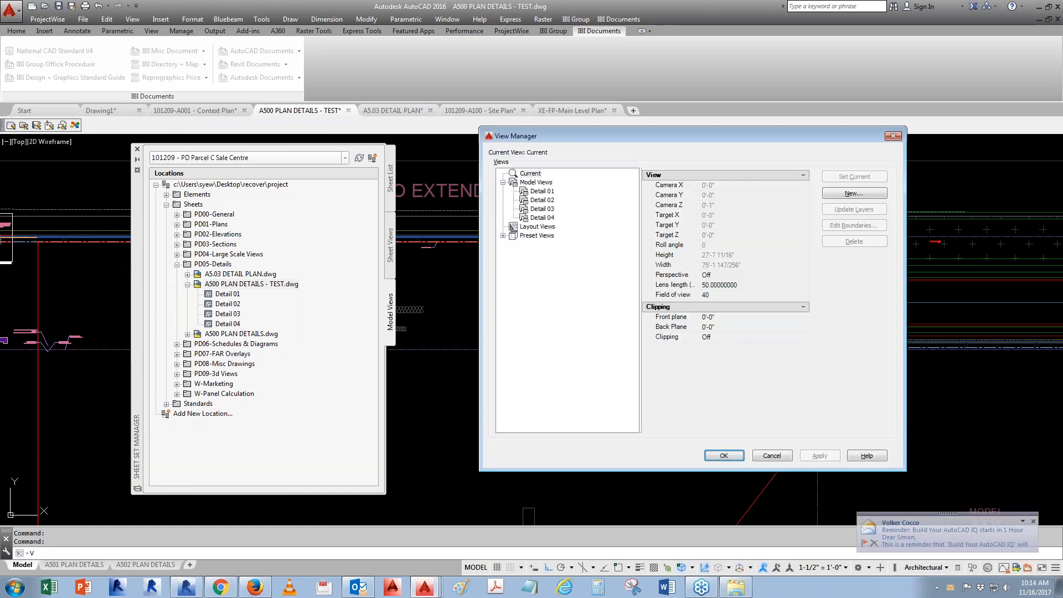
click(853, 193)
text(dE)
key(BackSpace)
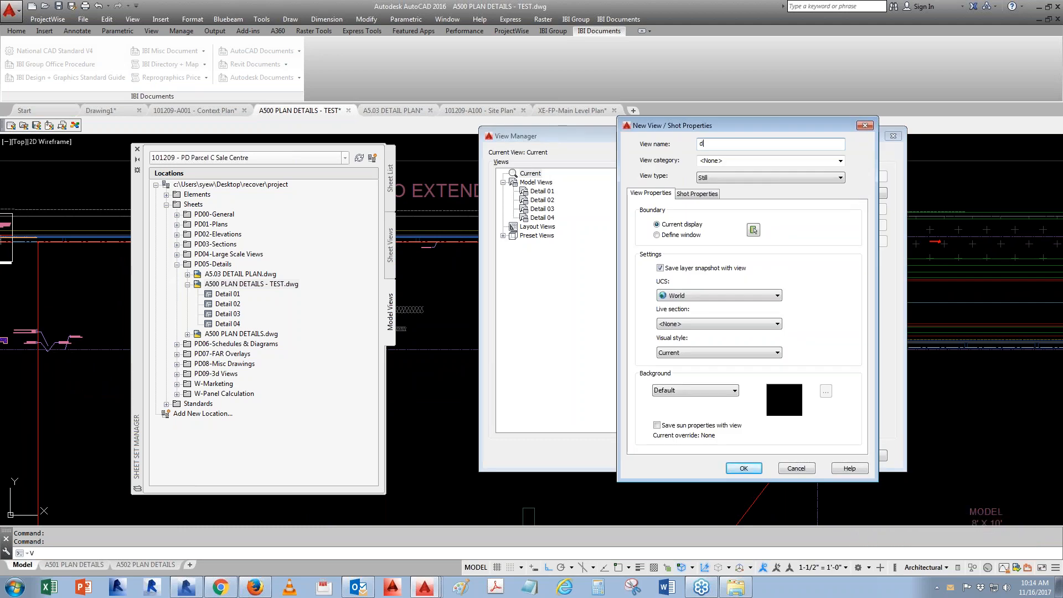
key(BackSpace)
text(Detail 05)
click(753, 230)
scroll(737, 357, up, 5)
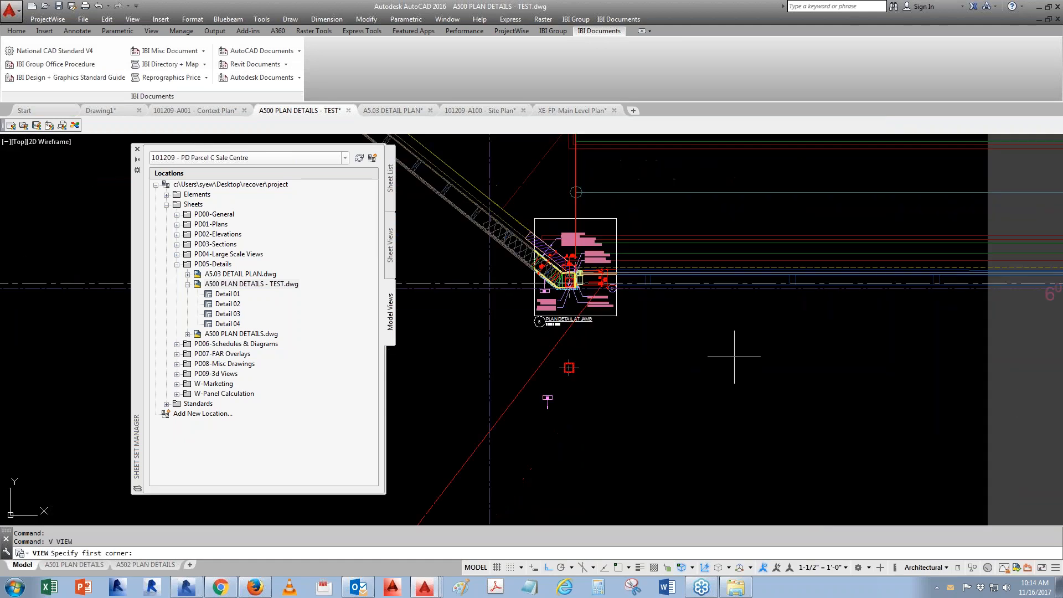
scroll(554, 239, up, 2)
key(F3)
click(607, 234)
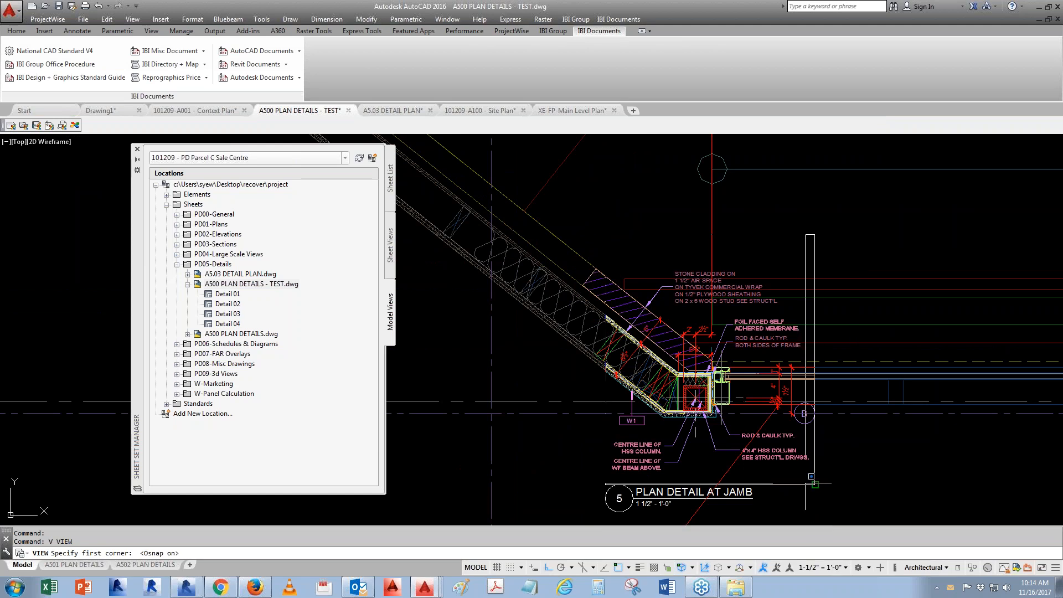
click(815, 484)
key(Return)
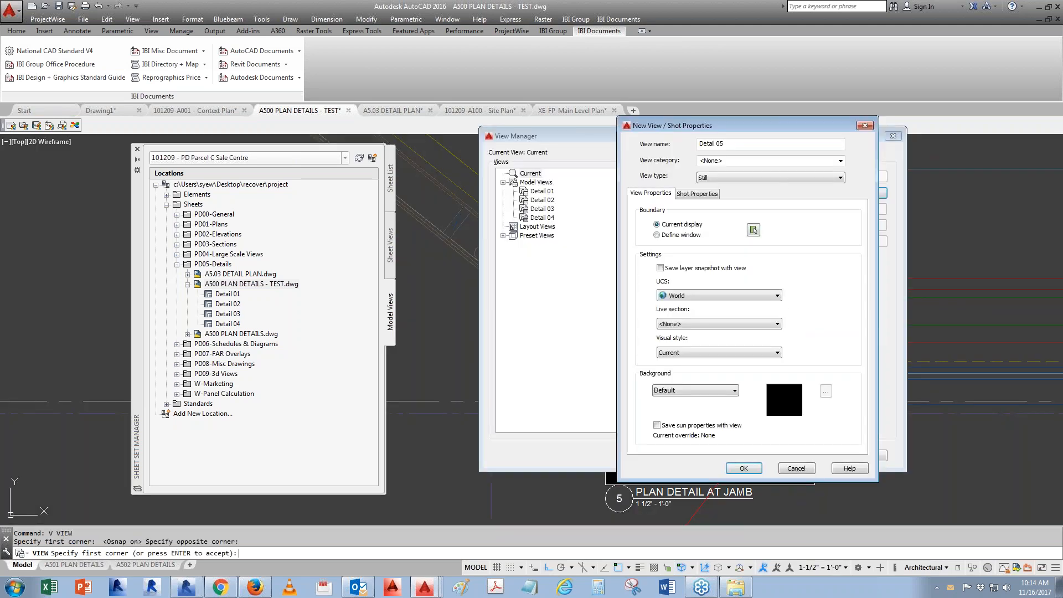
click(744, 468)
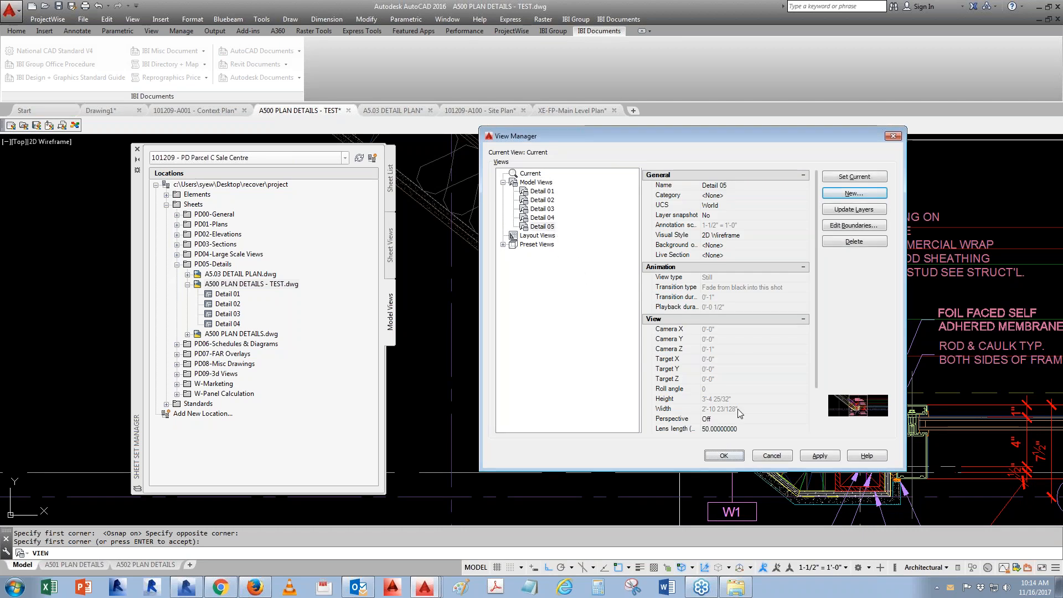
click(724, 456)
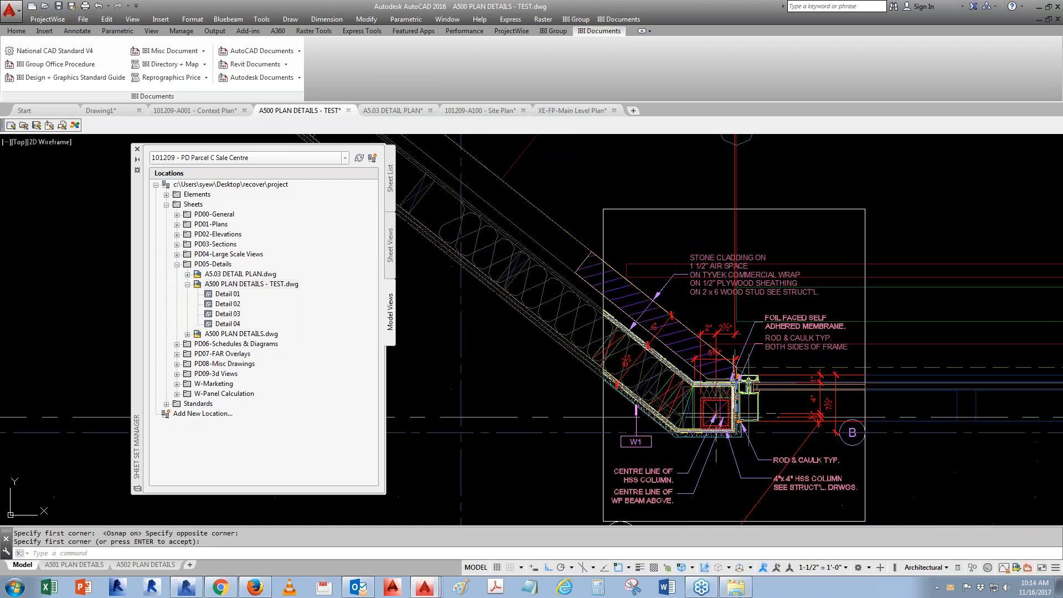
key(ctrl+s)
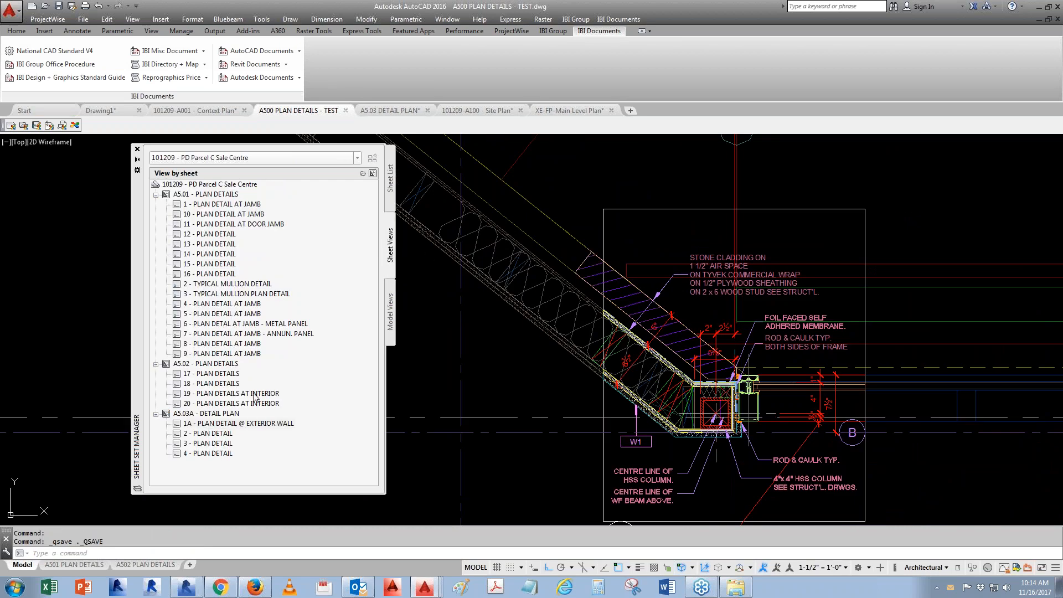
- Open the A5.03A - DETAIL PLAN sheet and reload the changed A500 PLAN DETAILS - TEST reference
click(390, 178)
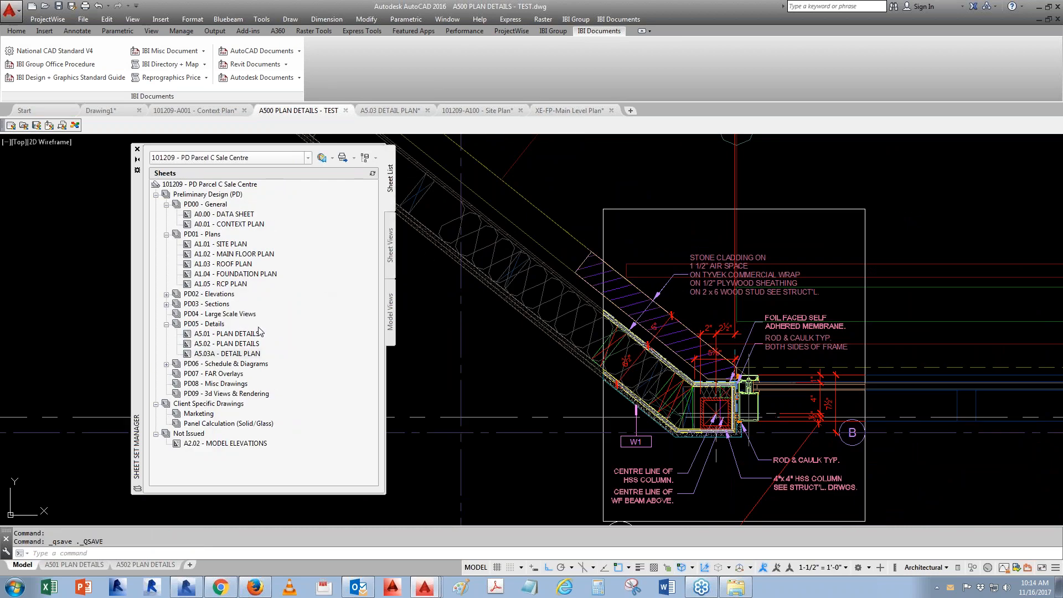
double_click(225, 357)
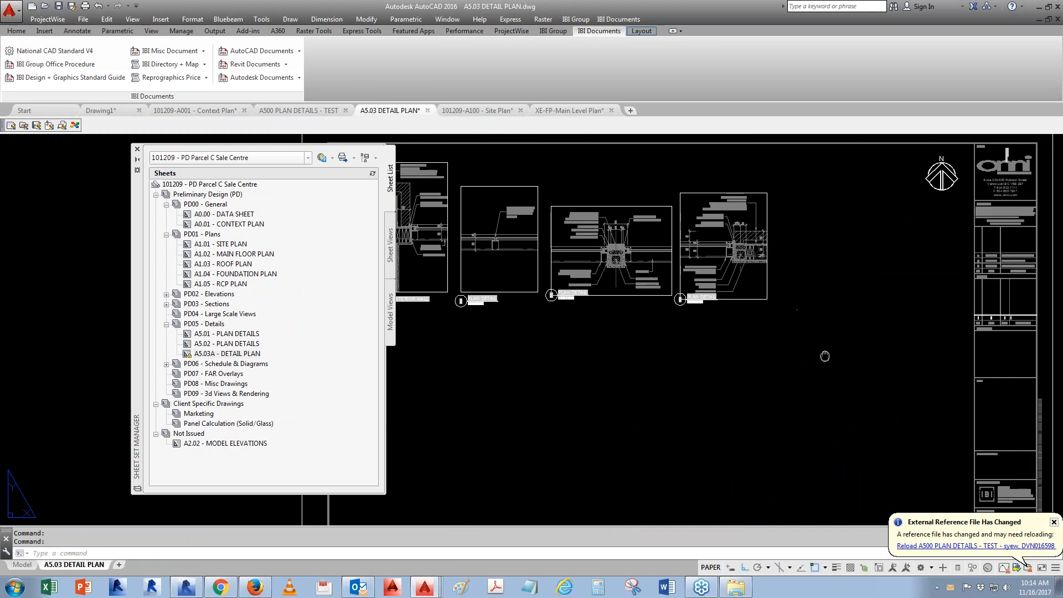
click(975, 546)
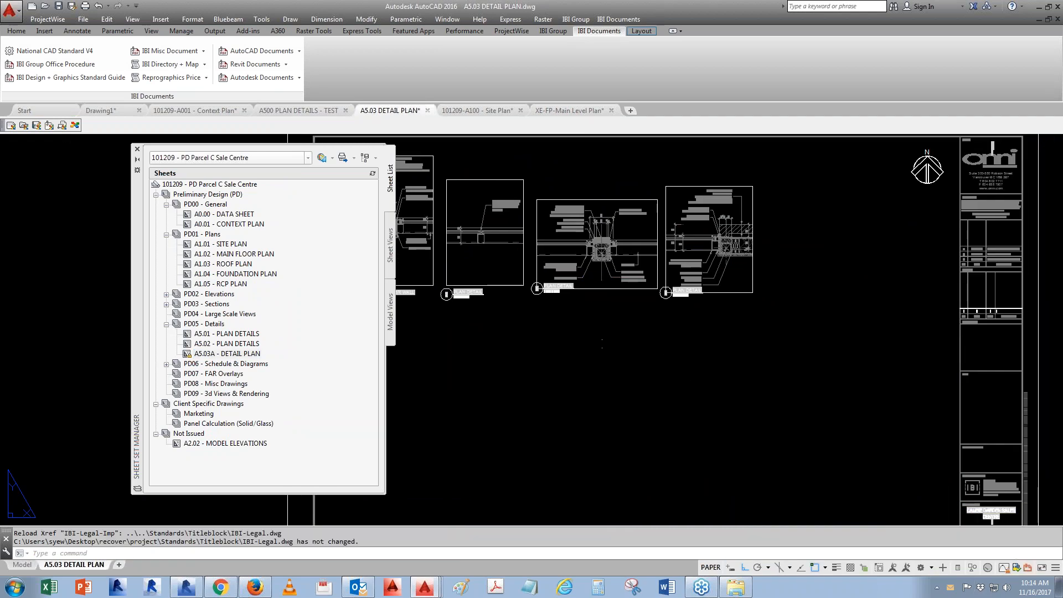
- Refresh the model view locations and place Detail 05 on the sheet to the right of the existing details
click(390, 315)
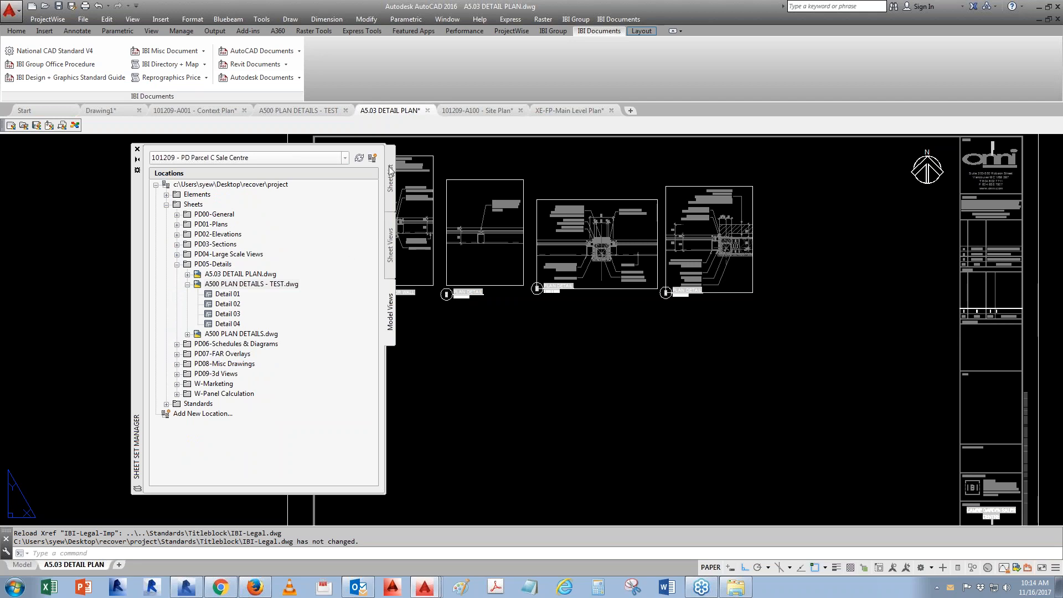
click(359, 158)
click(224, 334)
right_click(224, 335)
click(261, 356)
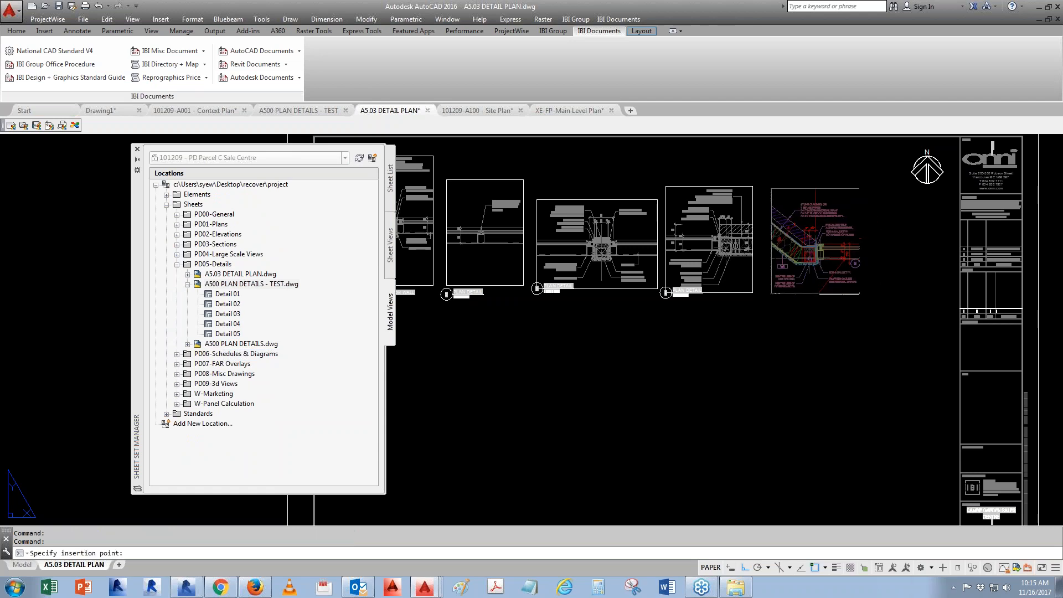
click(814, 249)
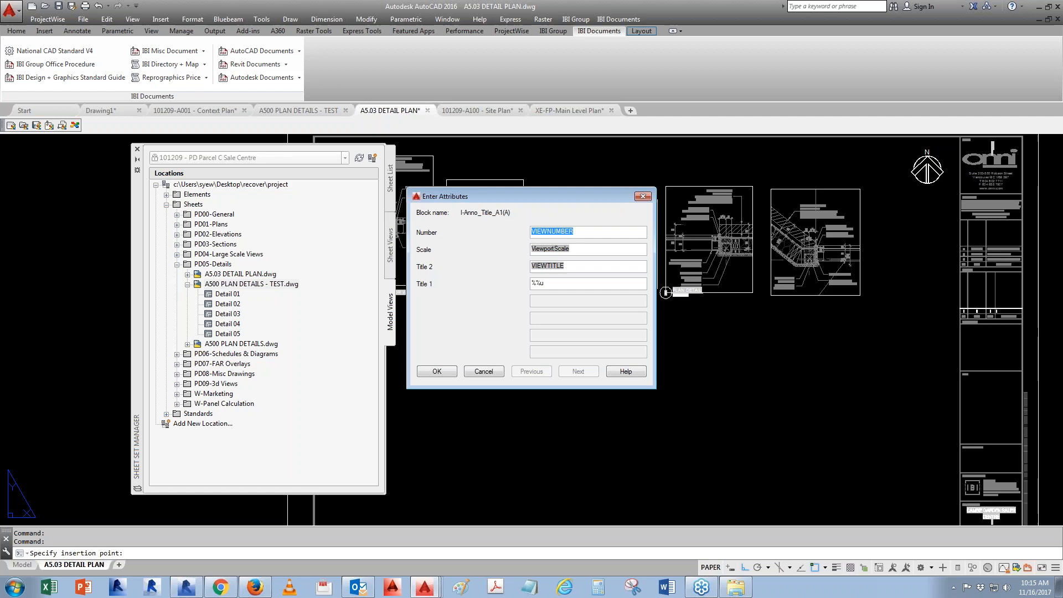
click(435, 374)
click(877, 310)
click(865, 372)
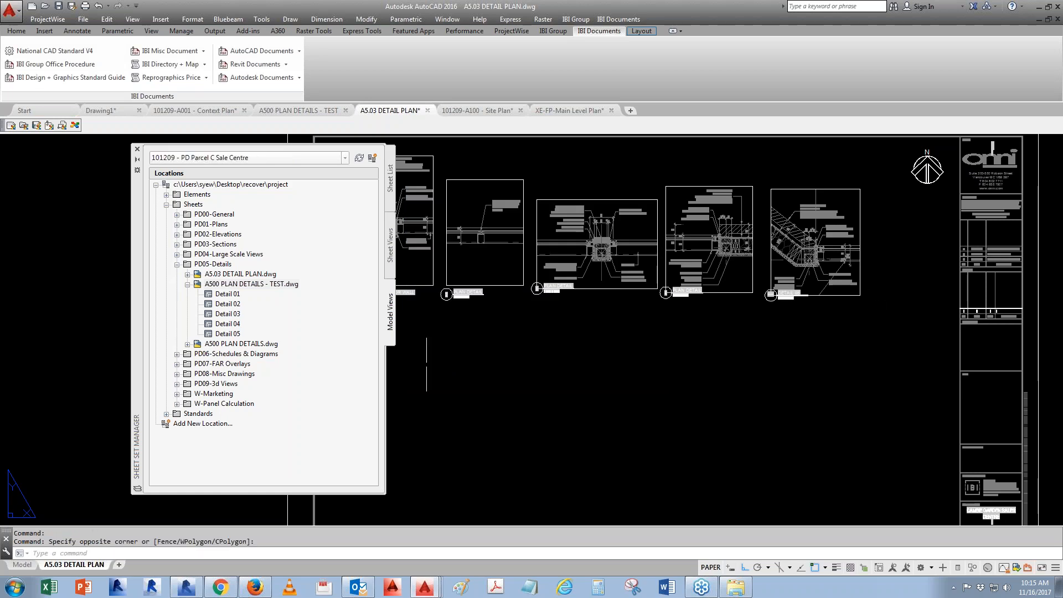
- Rename and renumber the new sheet view as number 5 with title PLAN DETAIL
click(390, 245)
click(197, 464)
right_click(202, 466)
click(251, 484)
text(5)
key(Tab)
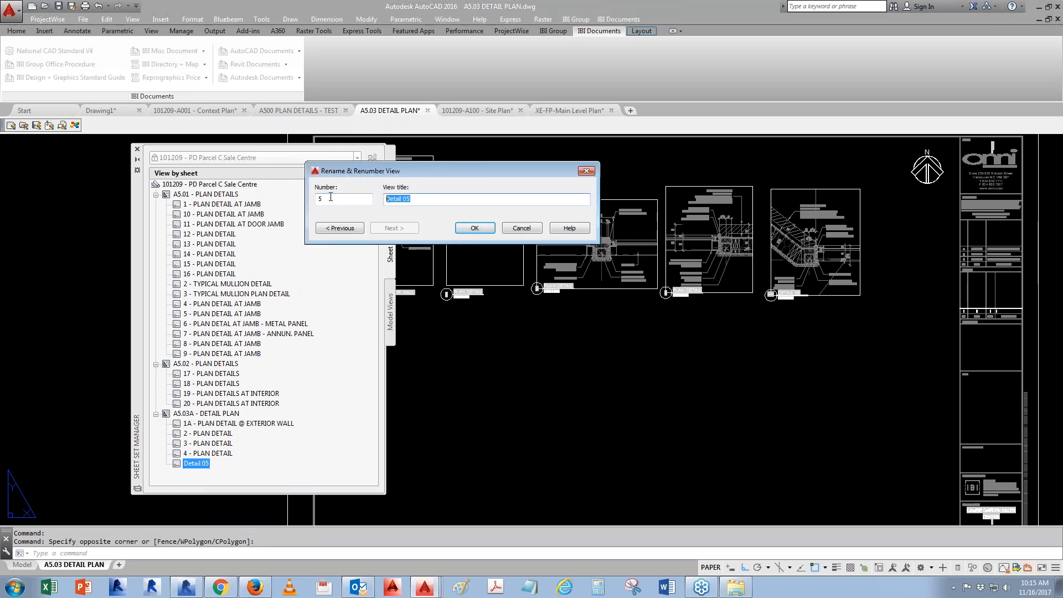
text(PLAN DETAIL)
click(475, 228)
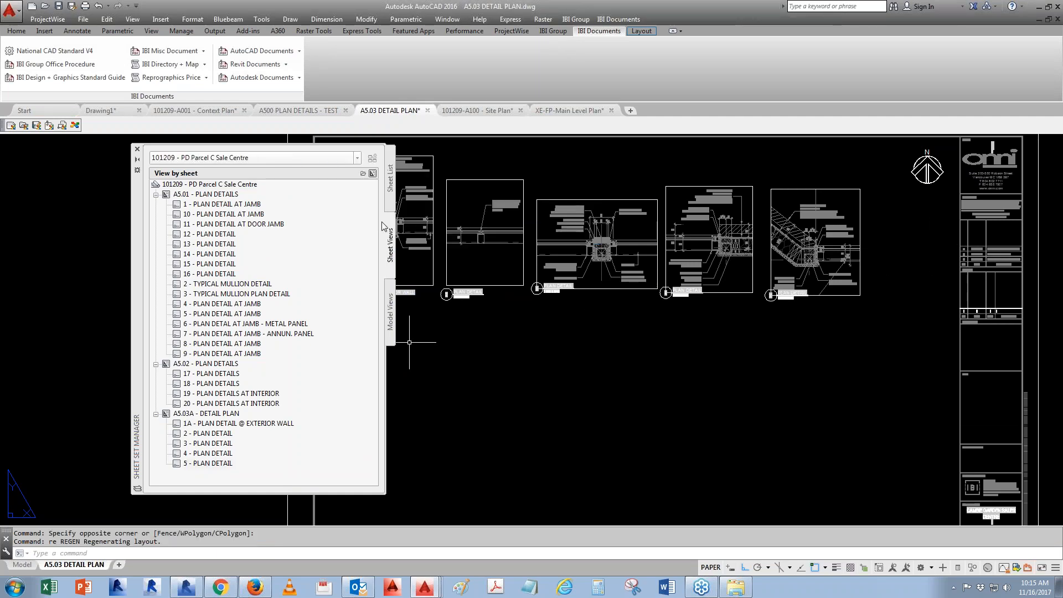
- Open the A1.01 - SITE PLAN sheet
click(390, 177)
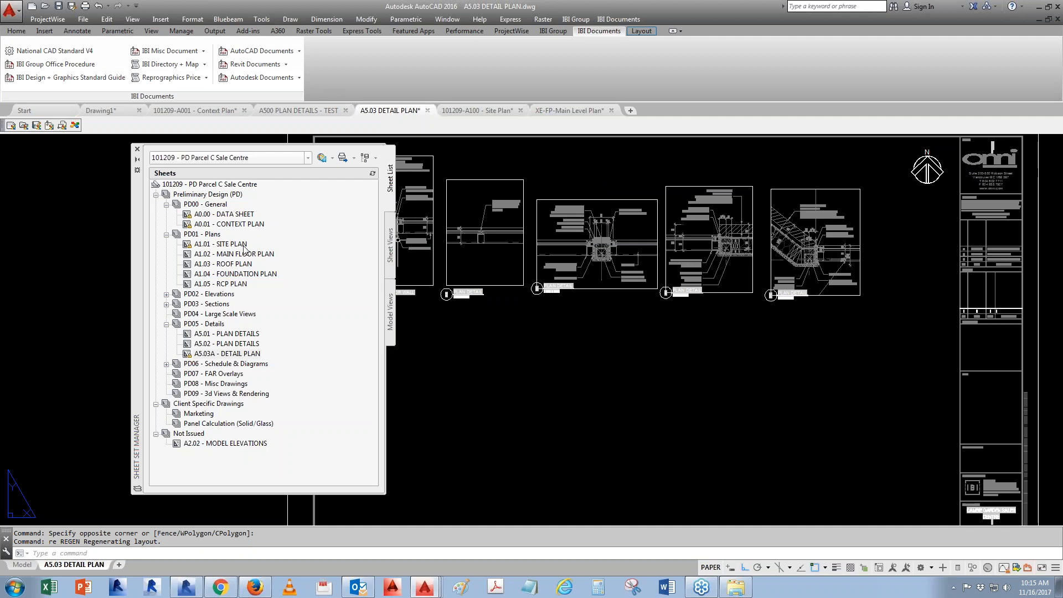
double_click(224, 245)
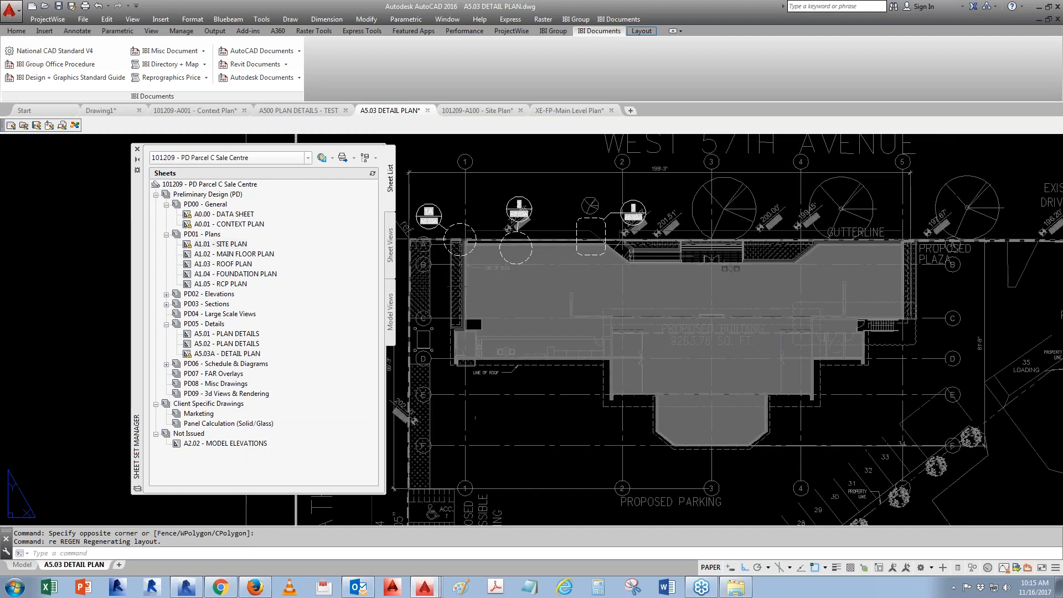
scroll(699, 235, up, 4)
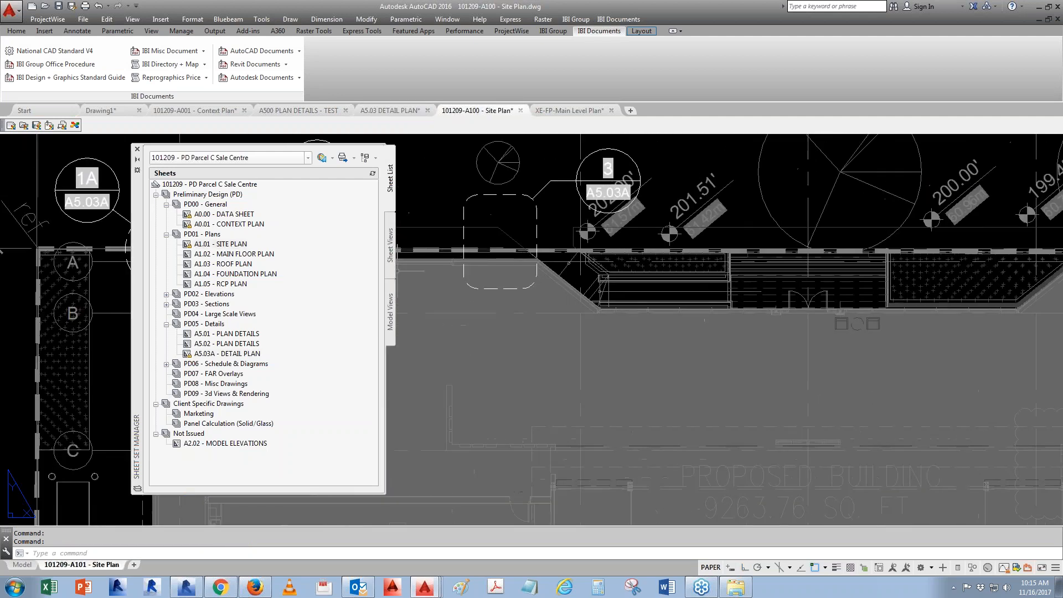
- Place a callout block for view 5 - PLAN DETAIL below the 201.51' dimension near the angled wall
click(392, 308)
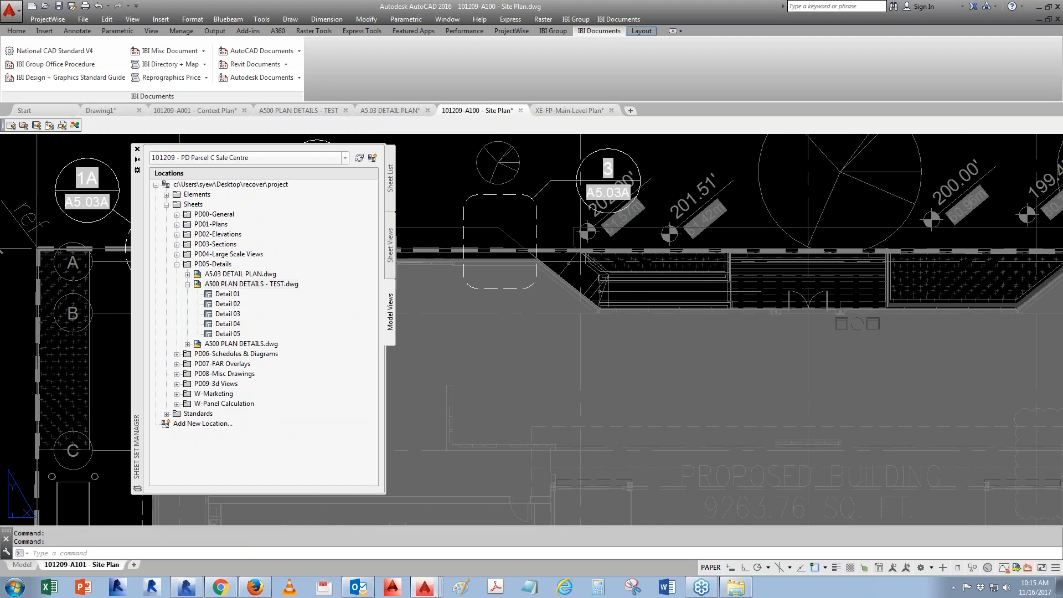
click(392, 258)
right_click(185, 464)
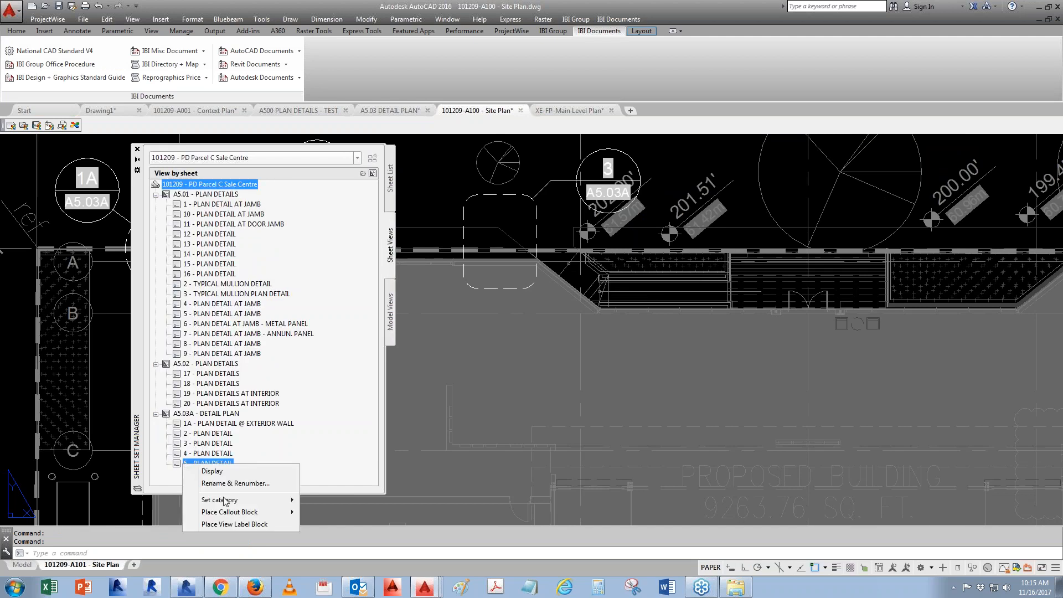
mouse_move(244, 523)
click(365, 341)
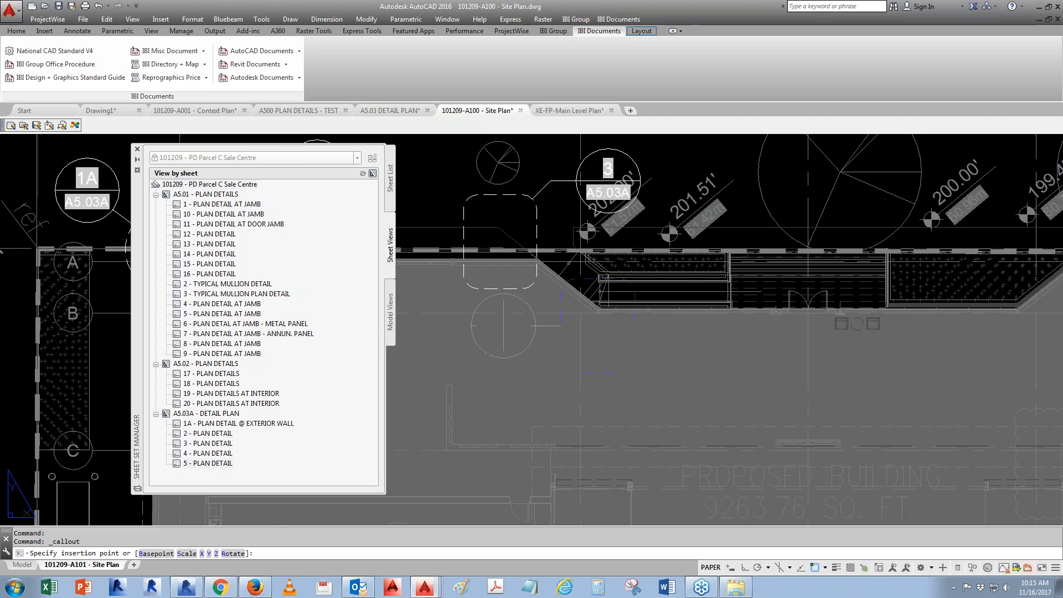
click(504, 325)
click(437, 372)
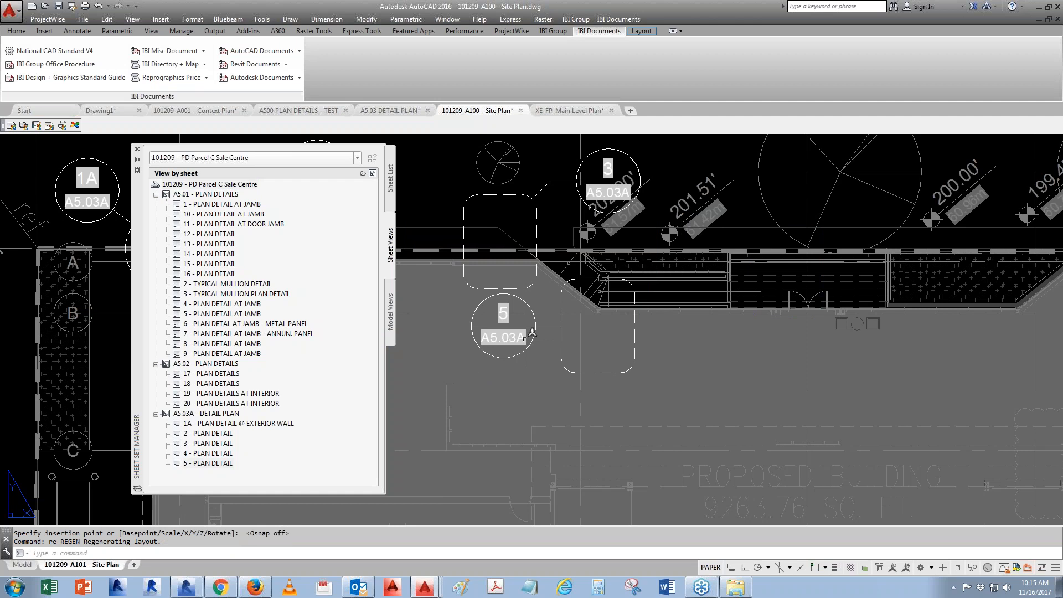
- Open the A2.01 - ELEVATIONS sheet and switch to model space
click(390, 188)
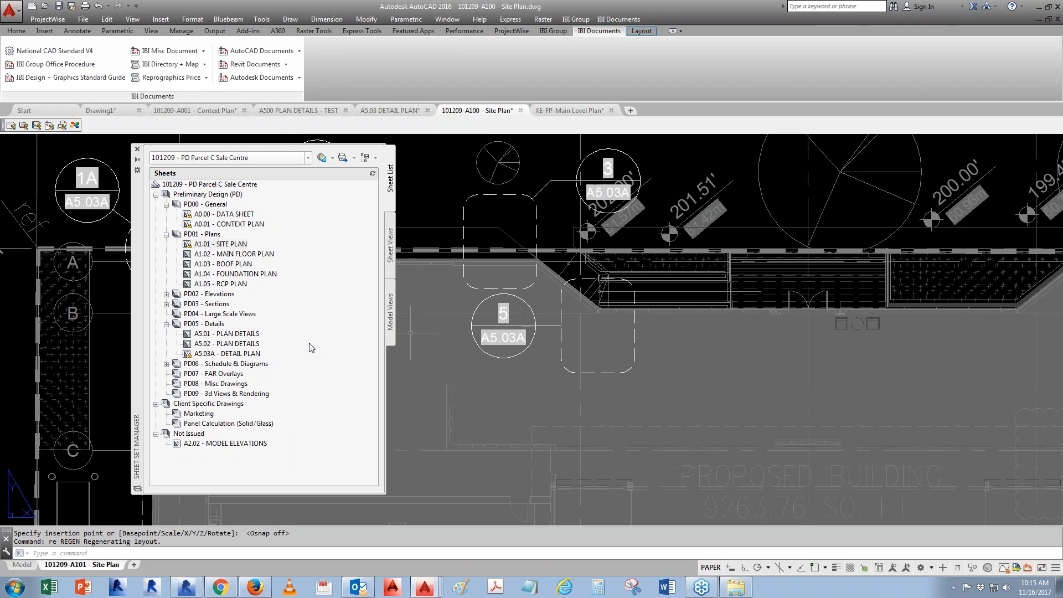
double_click(211, 294)
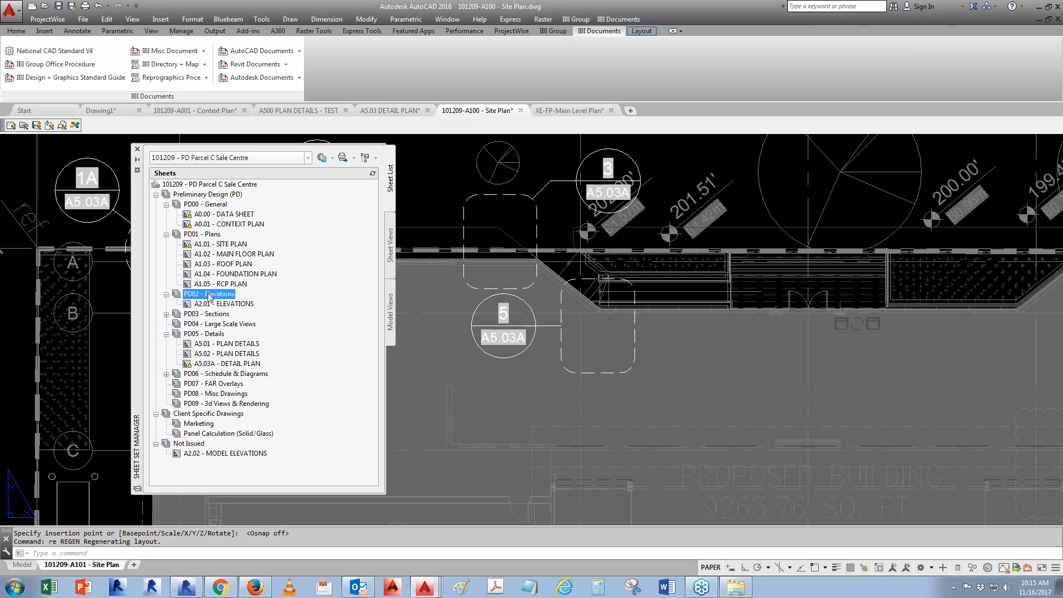
double_click(235, 304)
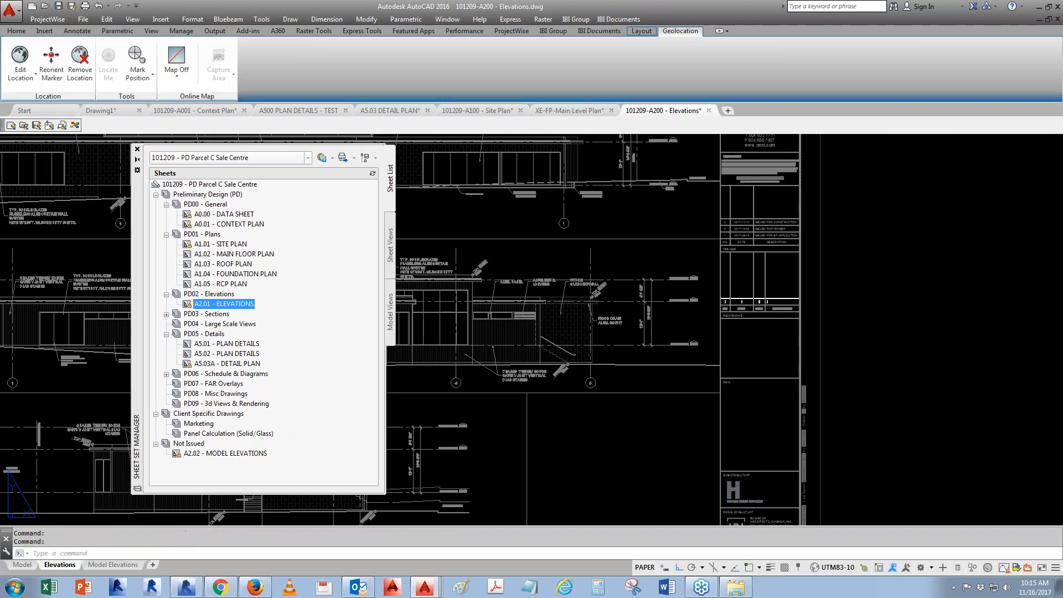
middle_drag(641, 336, 837, 317)
click(31, 565)
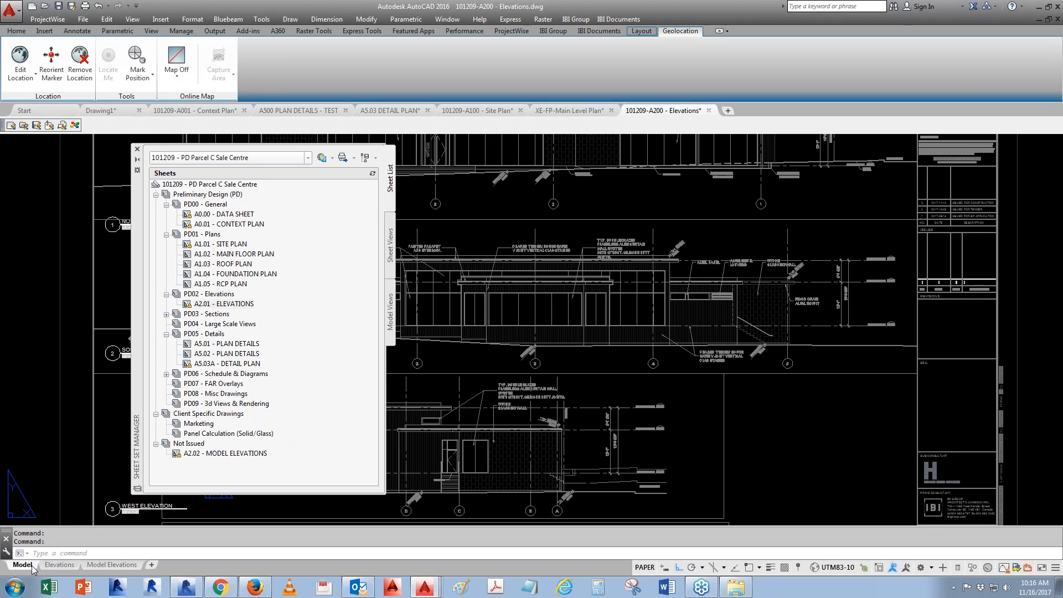
scroll(731, 295, down, 10)
scroll(731, 294, up, 4)
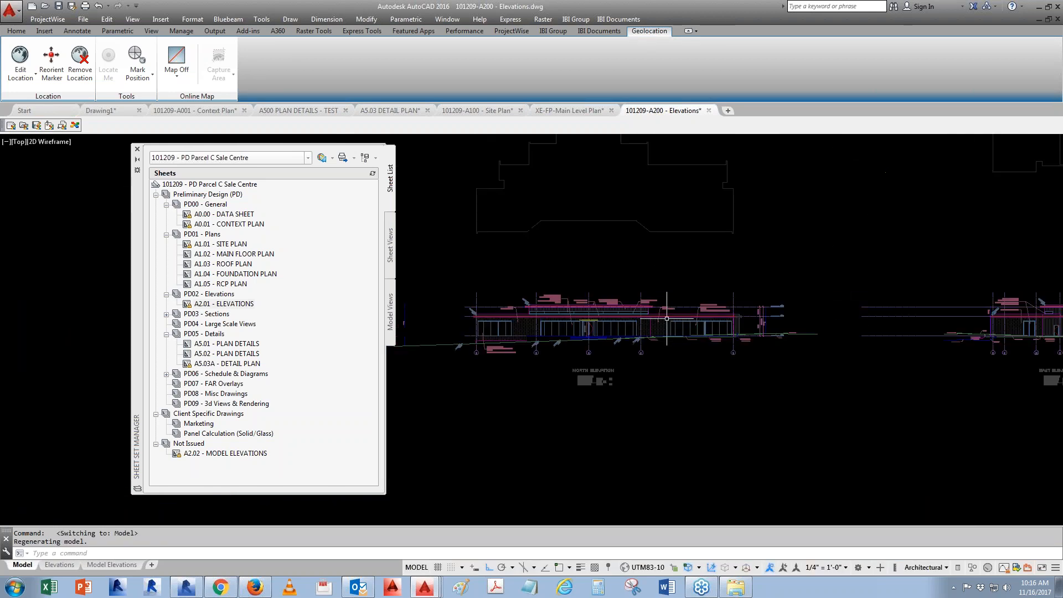
middle_drag(642, 323, 646, 315)
- Create a named view North elevation windowed around the north elevation, without saving a layer snapshot
text(v)
key(Return)
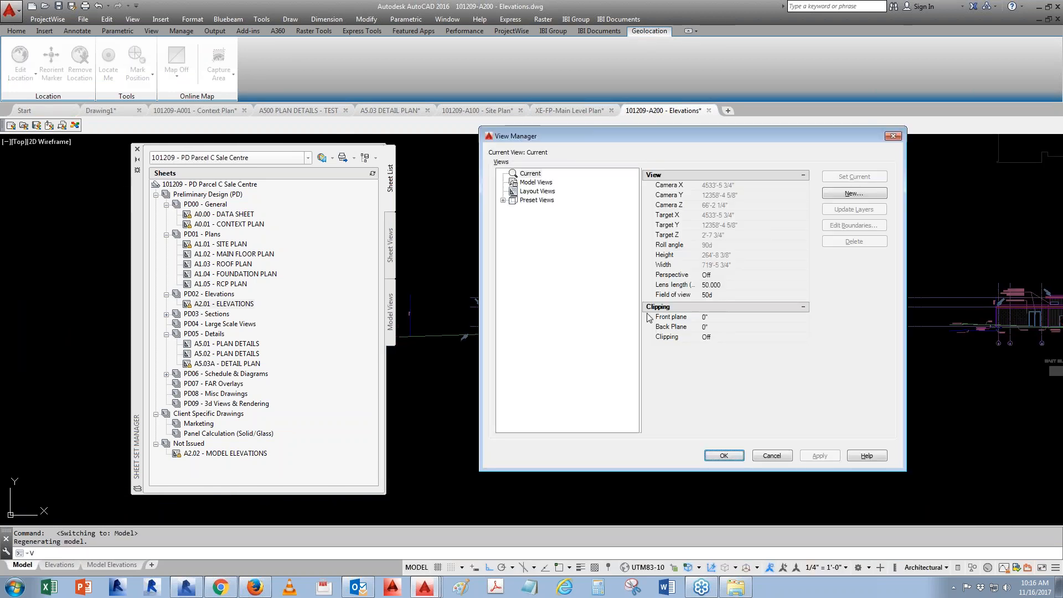
drag(600, 142, 631, 166)
click(886, 218)
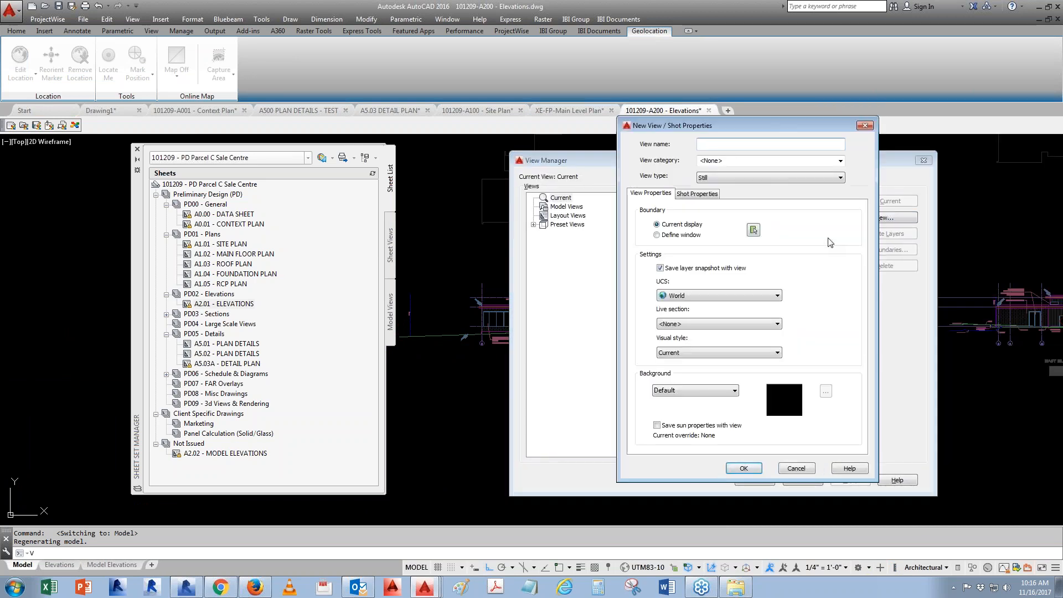
text(North elevation)
click(660, 268)
click(753, 230)
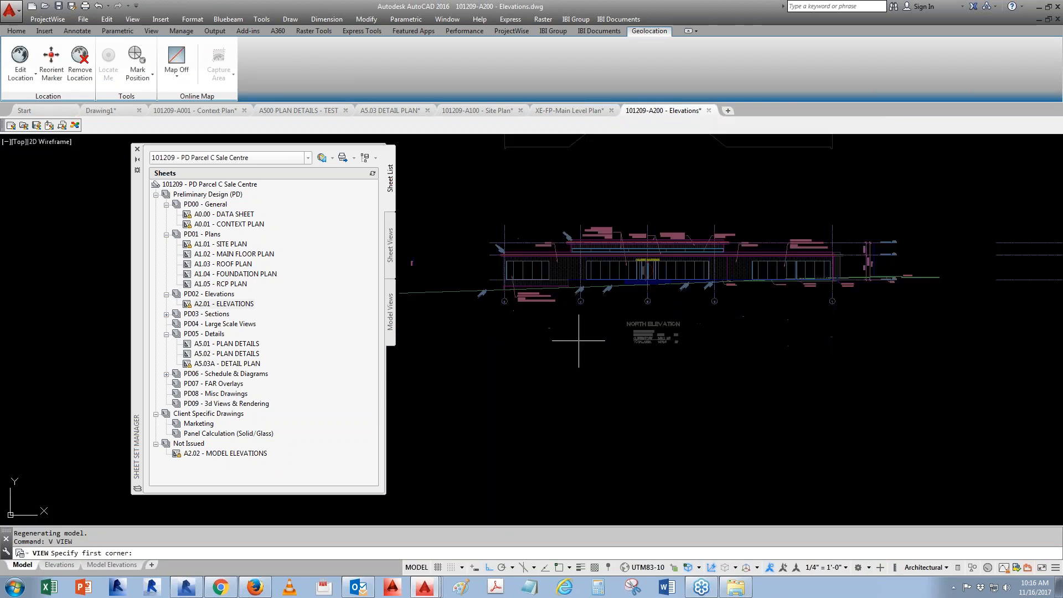
click(407, 220)
click(921, 311)
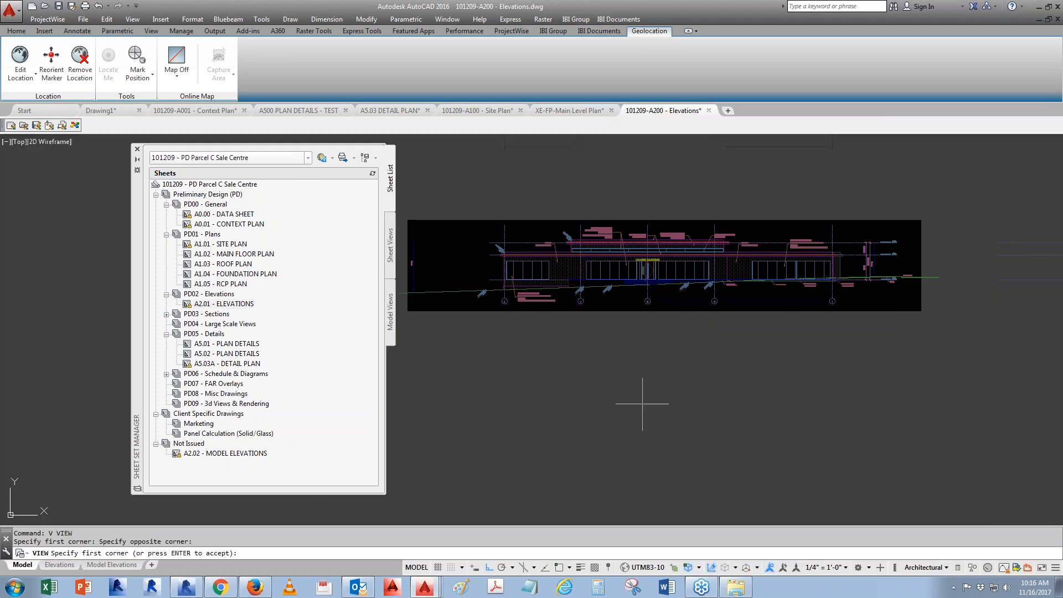
key(Return)
click(742, 471)
click(760, 480)
- Create a named view East elevation by window around the east elevation
mouse_move(776, 358)
middle_down()
mouse_move(584, 386)
mouse_move(473, 388)
middle_up()
scroll(472, 388, down, 4)
mouse_move(875, 398)
middle_down()
mouse_move(605, 370)
mouse_move(626, 385)
middle_up()
scroll(605, 369, up, 4)
text(V)
key(Return)
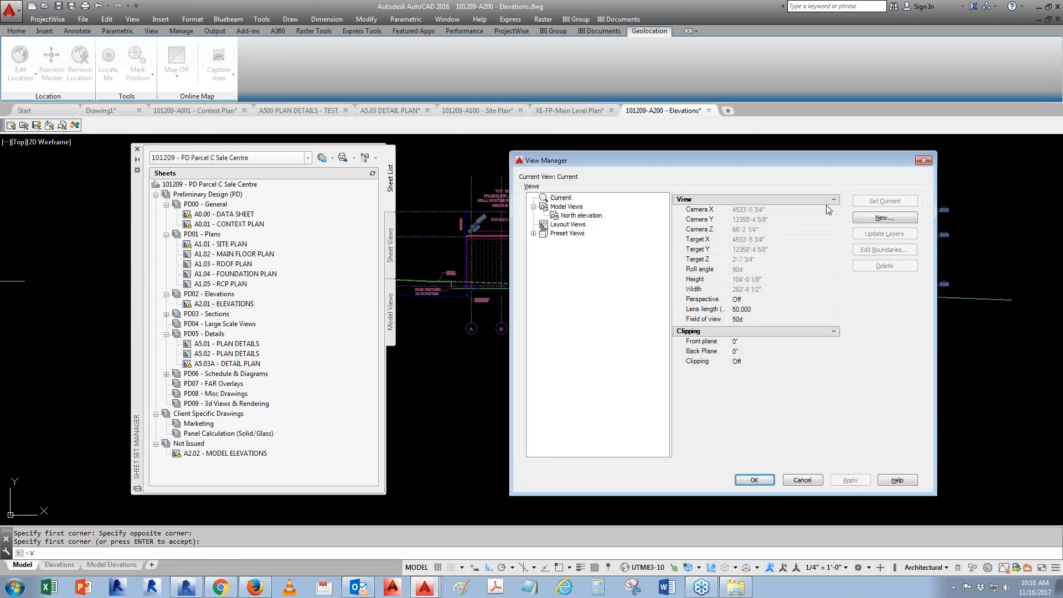
click(879, 218)
text(East elevation)
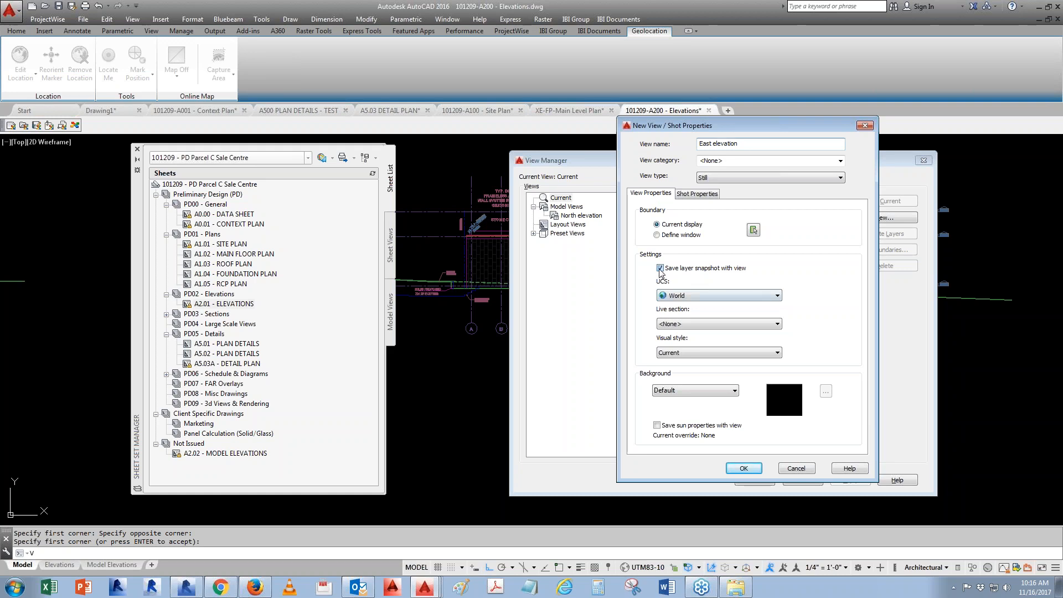
click(753, 230)
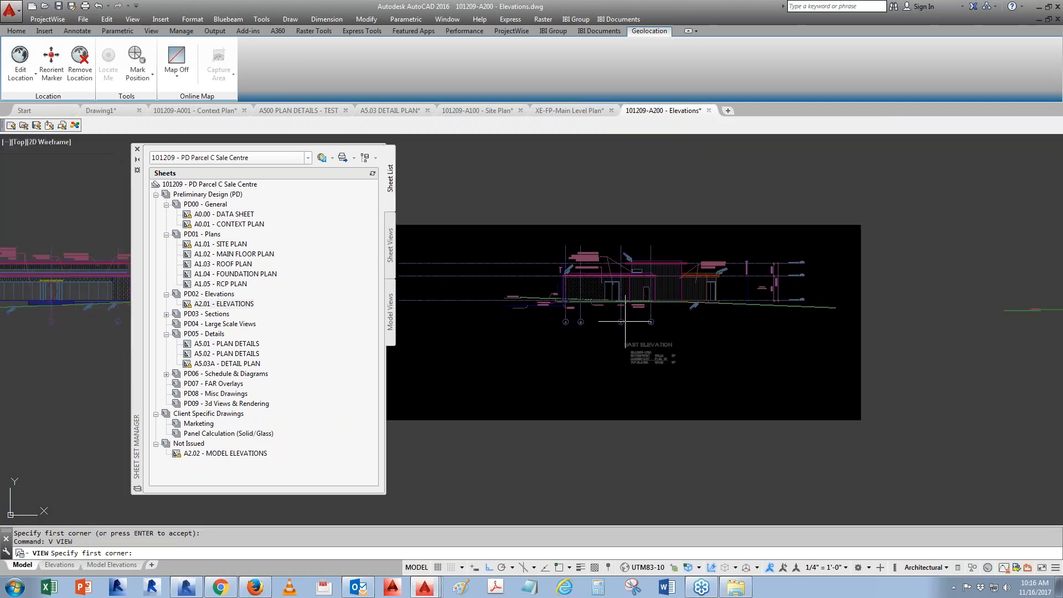
click(486, 334)
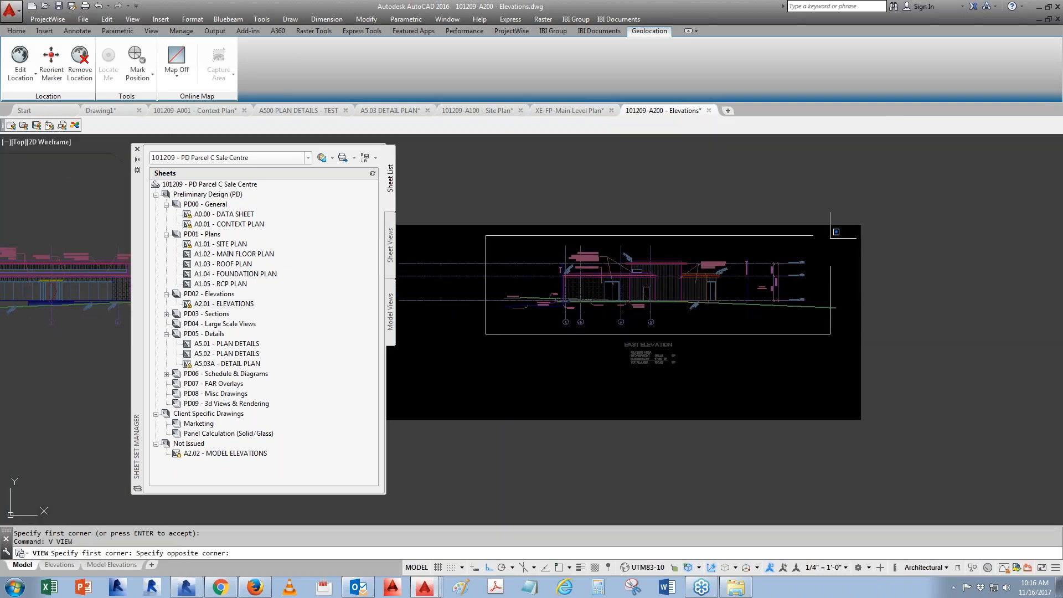
click(830, 236)
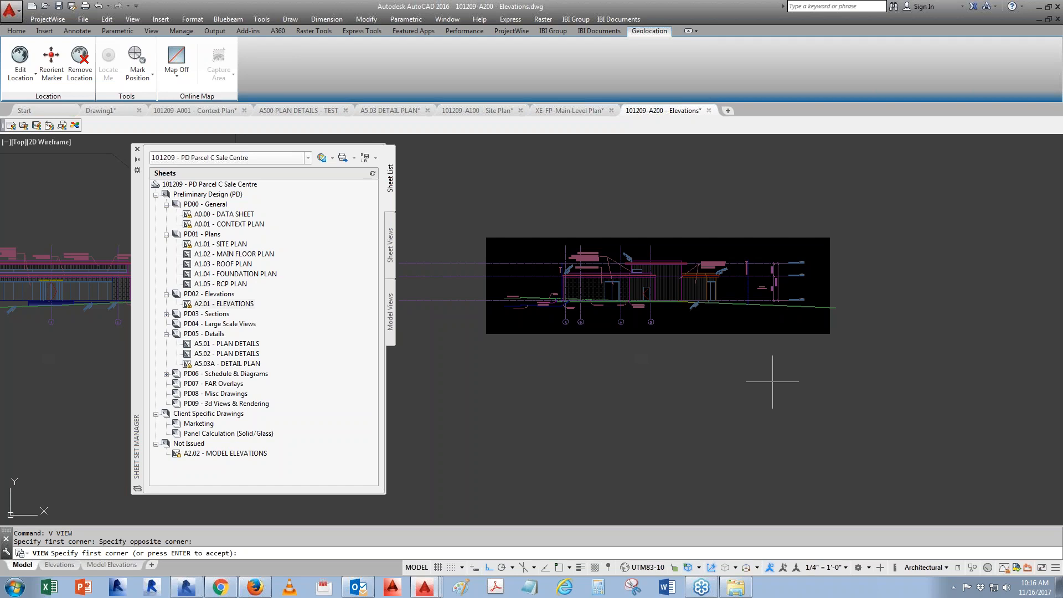
- Accept the window, save the East elevation named view and close the View Manager
key(Return)
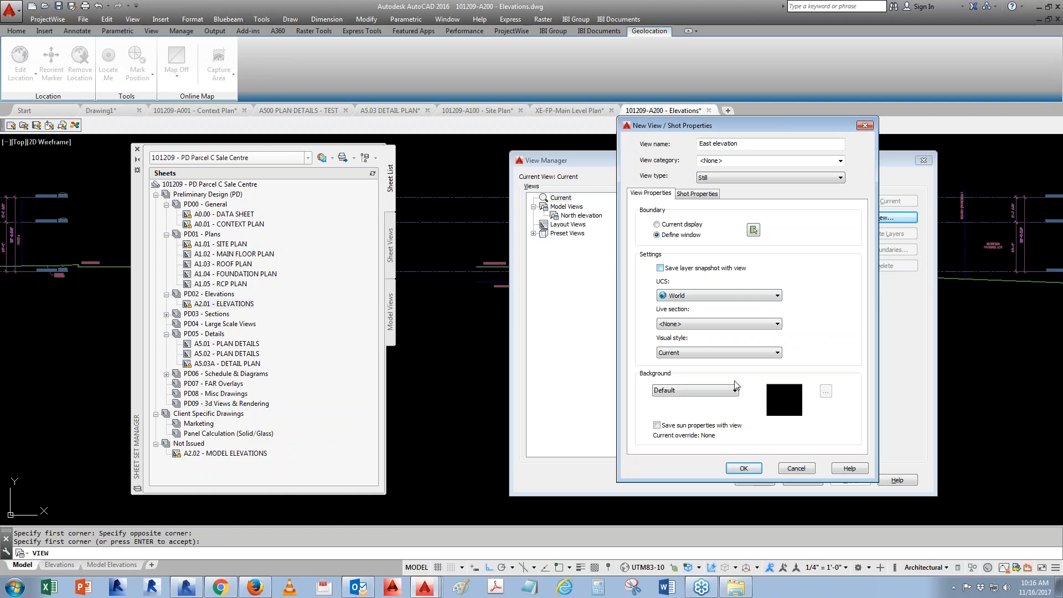
click(744, 468)
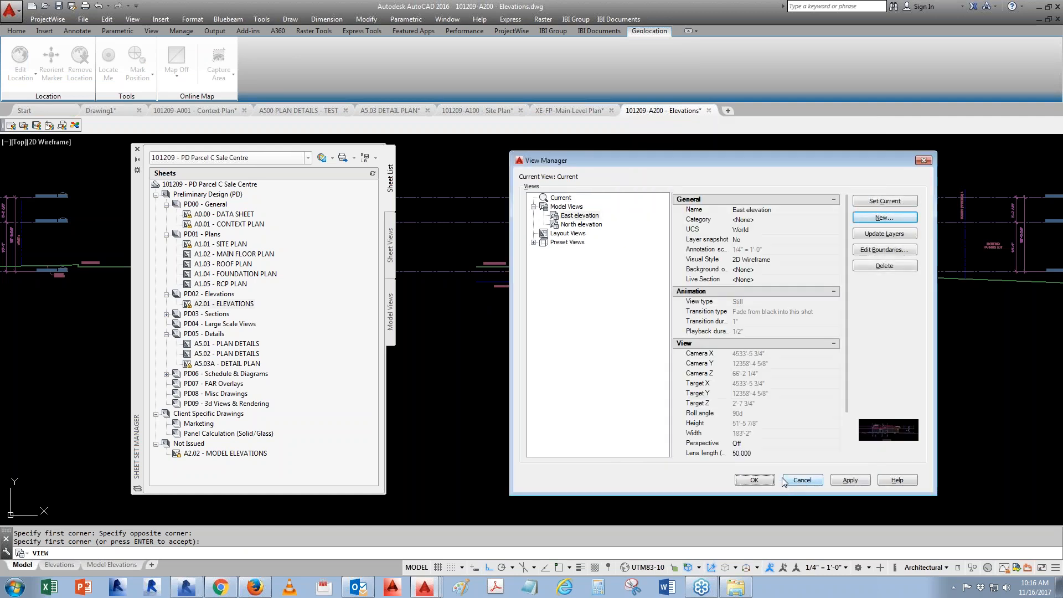
click(760, 480)
- Create a named view South Elevation by defining a window around the south elevation, then close the View Manager
scroll(749, 407, down, 3)
scroll(747, 407, up, 5)
text(V)
key(Return)
click(898, 217)
click(754, 230)
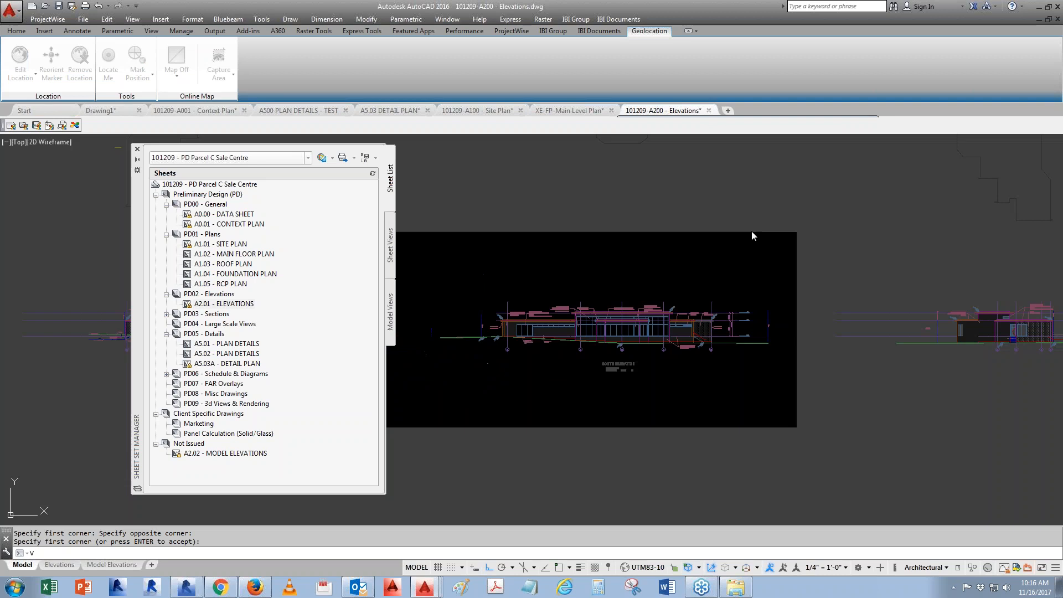
scroll(629, 380, up, 2)
scroll(933, 343, down, 2)
scroll(560, 352, up, 4)
click(447, 216)
click(984, 308)
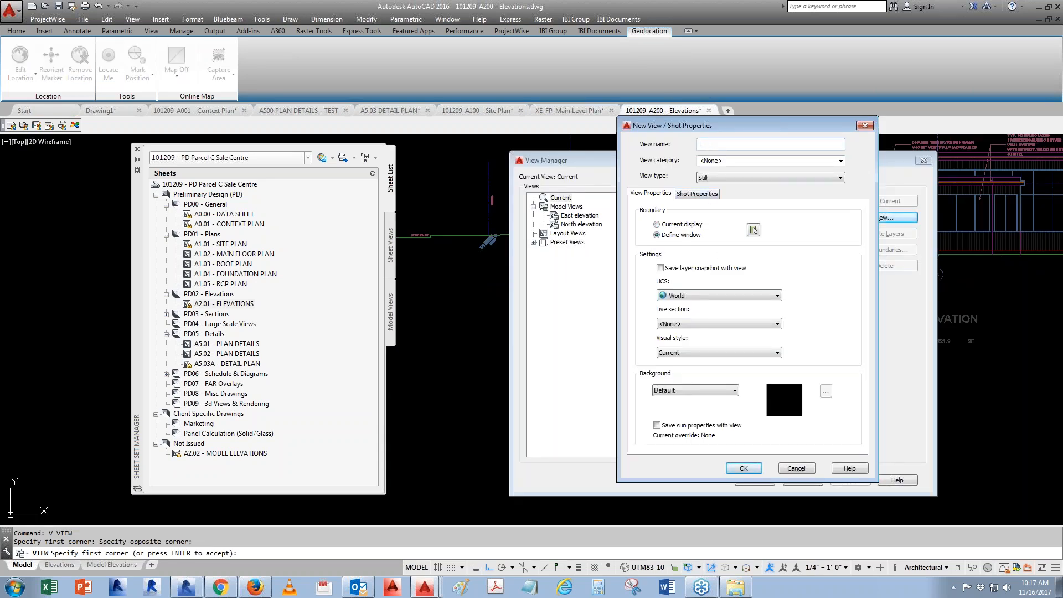
text(South El)
click(742, 468)
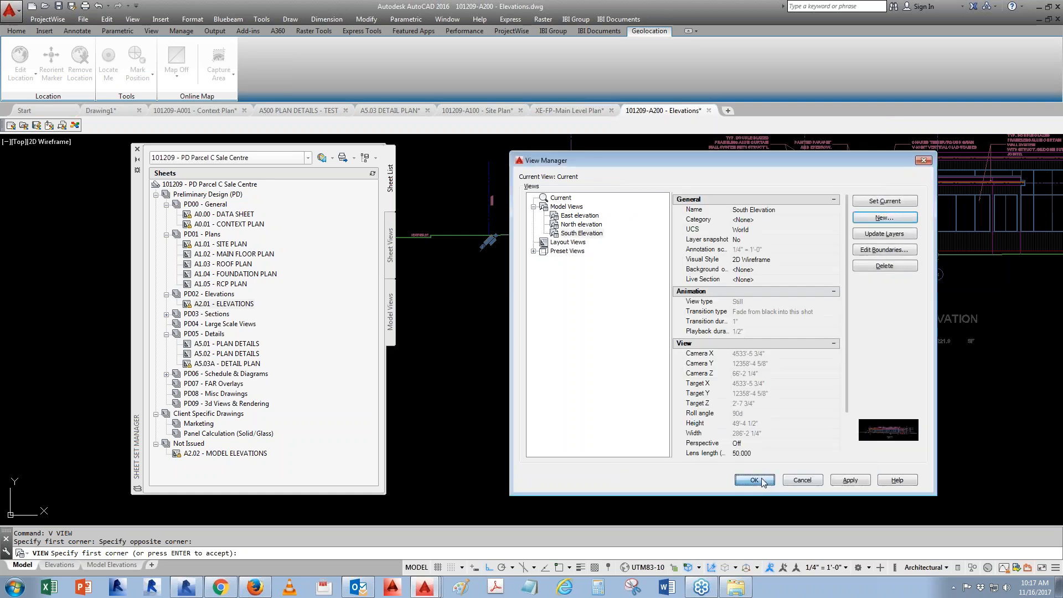
click(763, 481)
- Create a named view West Elevation windowed around the west elevation, without saving a layer snapshot
scroll(529, 356, down, 2)
middle_drag(748, 321, 584, 339)
scroll(822, 344, up, 4)
middle_drag(942, 377, 757, 354)
key(Return)
click(871, 218)
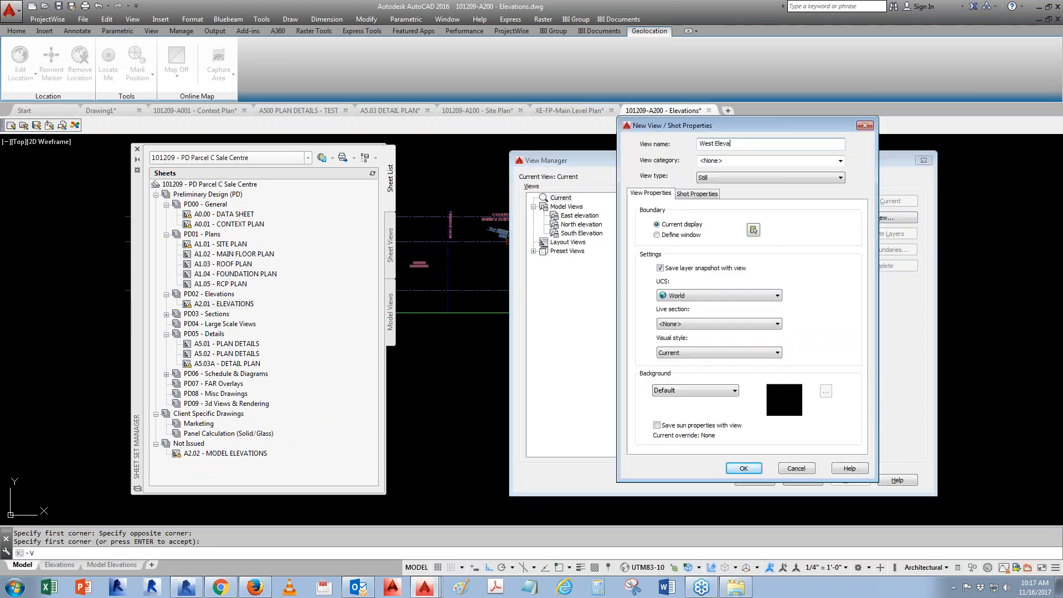
click(661, 268)
click(754, 231)
click(647, 238)
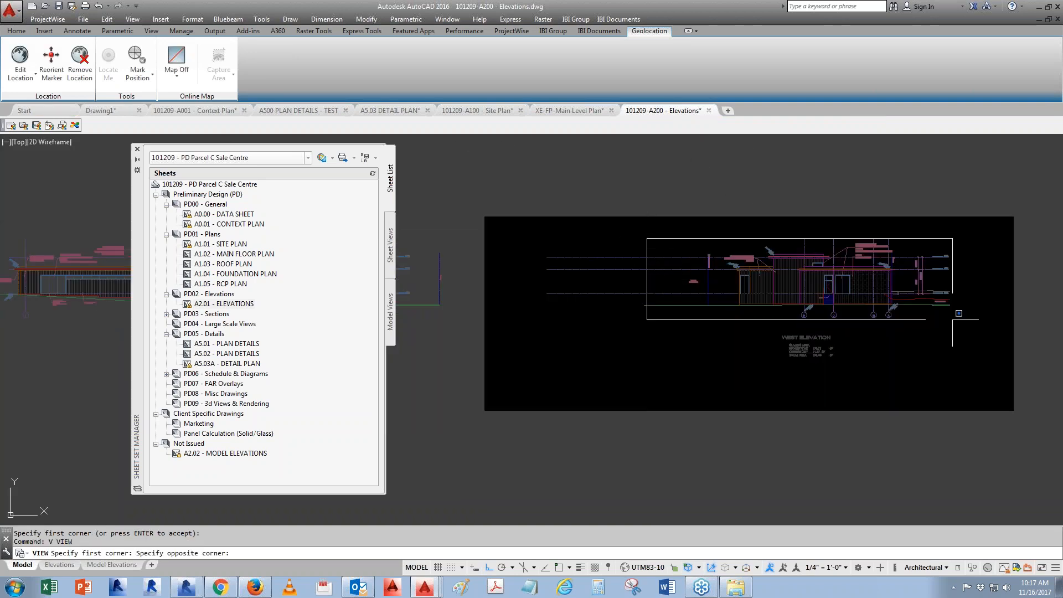
click(972, 328)
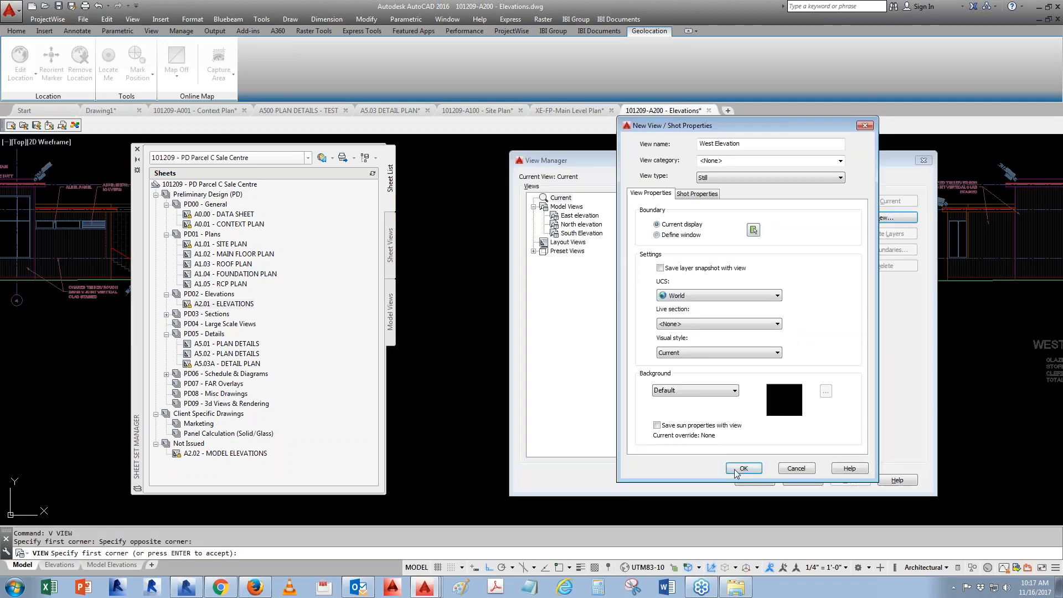
click(770, 480)
- Save the drawing
scroll(571, 331, down, 6)
middle_drag(638, 356, 833, 338)
scroll(791, 344, down, 3)
key(ctrl+s)
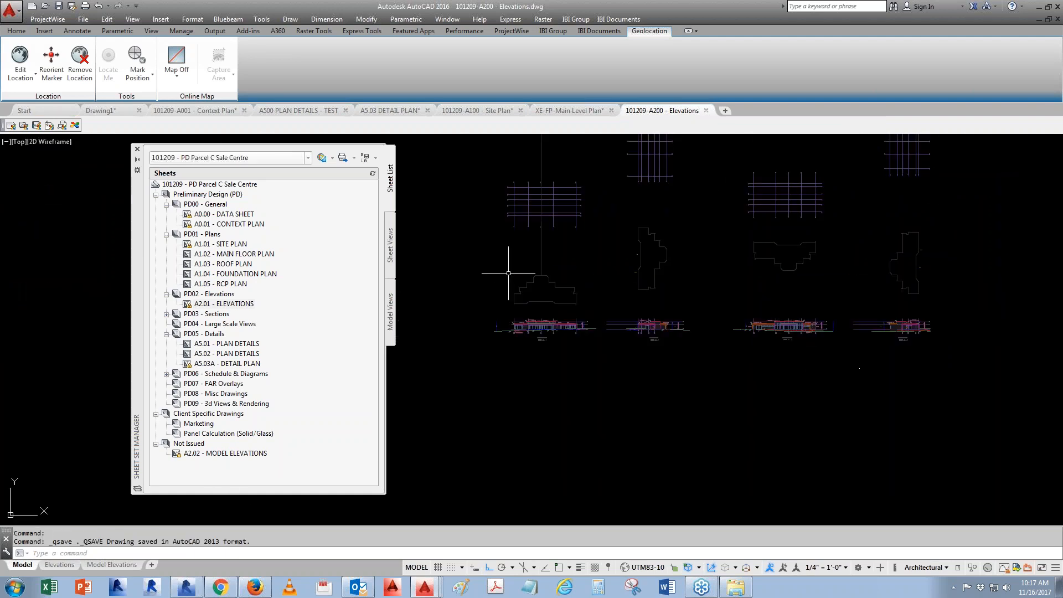
- Switch to the Elevations layout sheet
click(391, 259)
click(391, 180)
click(60, 564)
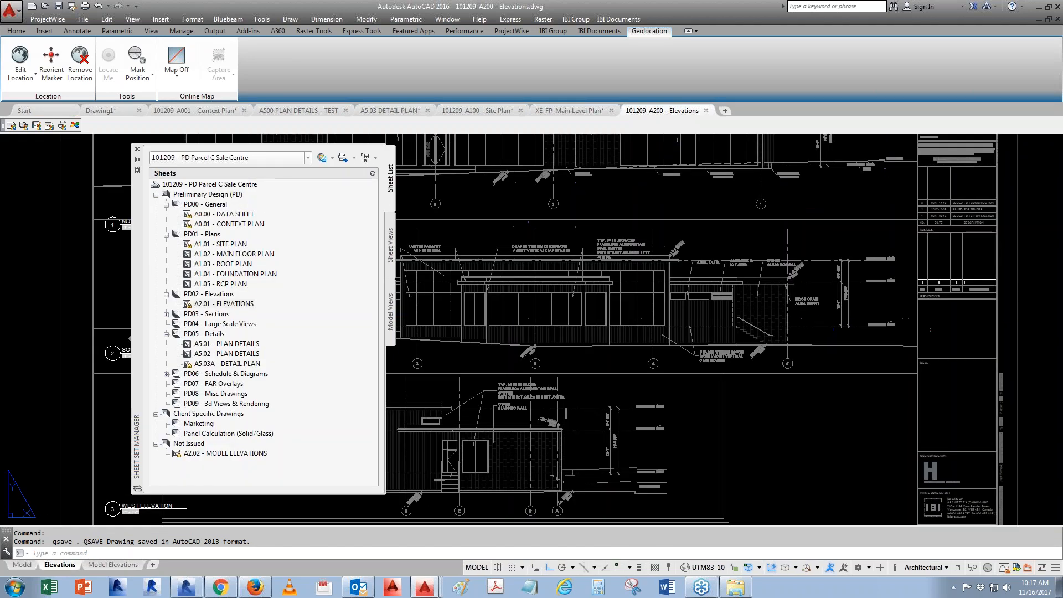
scroll(755, 381, down, 5)
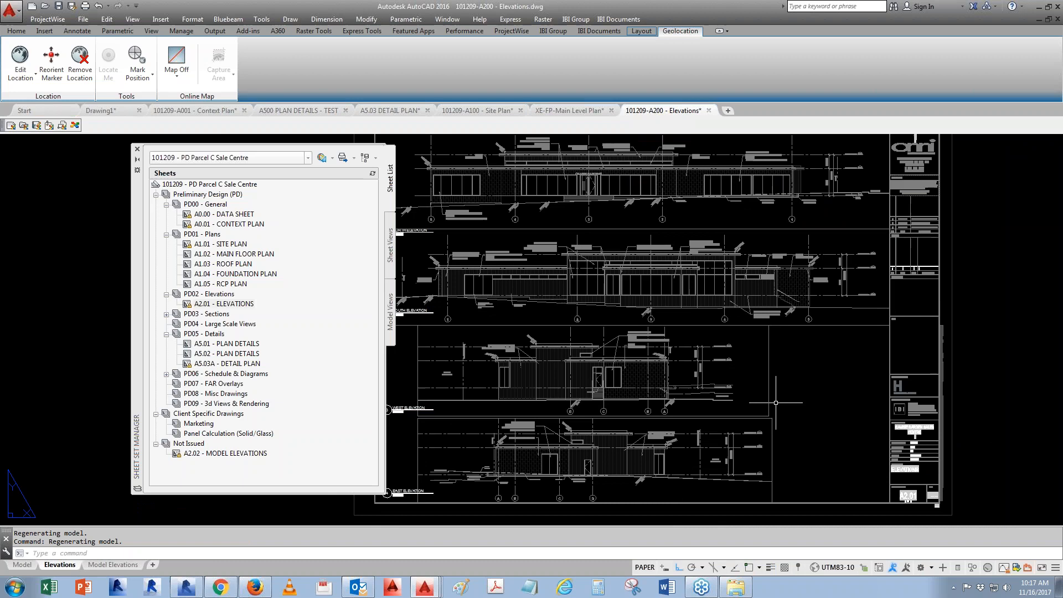
- Erase all existing elevation viewports and view titles from the Elevations sheet
text(e)
key(Return)
click(789, 426)
click(540, 276)
scroll(536, 458, up, 8)
scroll(506, 402, down, 8)
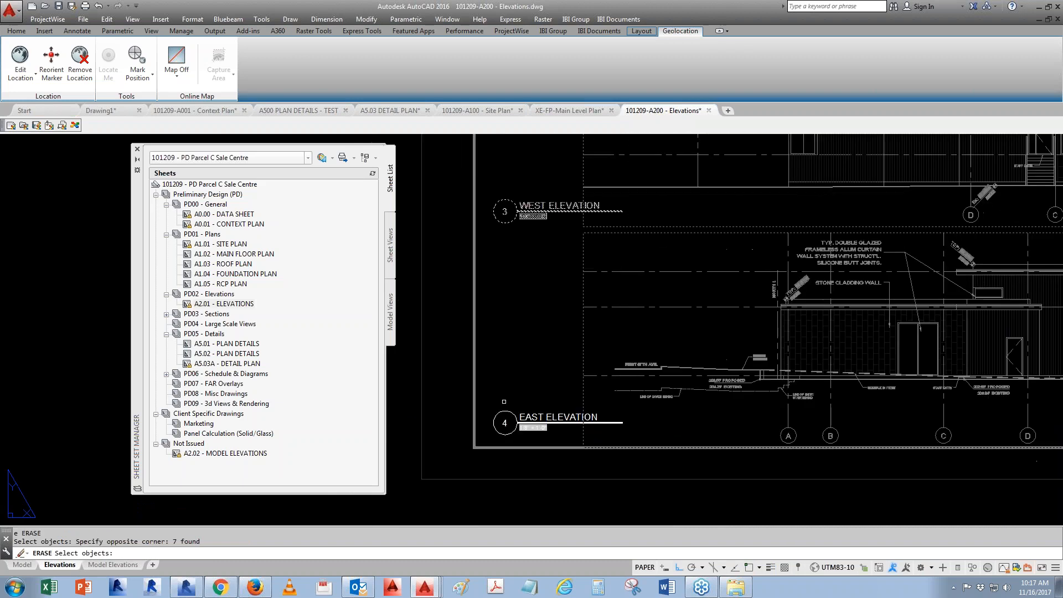
click(511, 396)
click(508, 411)
key(Return)
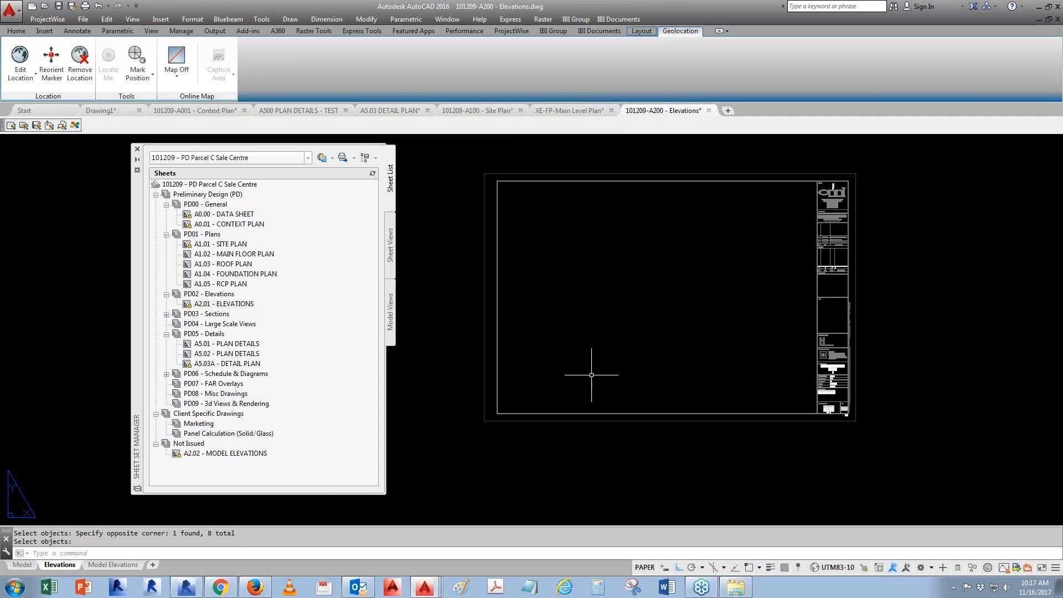
- Place the East elevation model view from the Elevations drawing near the top of the sheet, accepting the title attributes
click(391, 303)
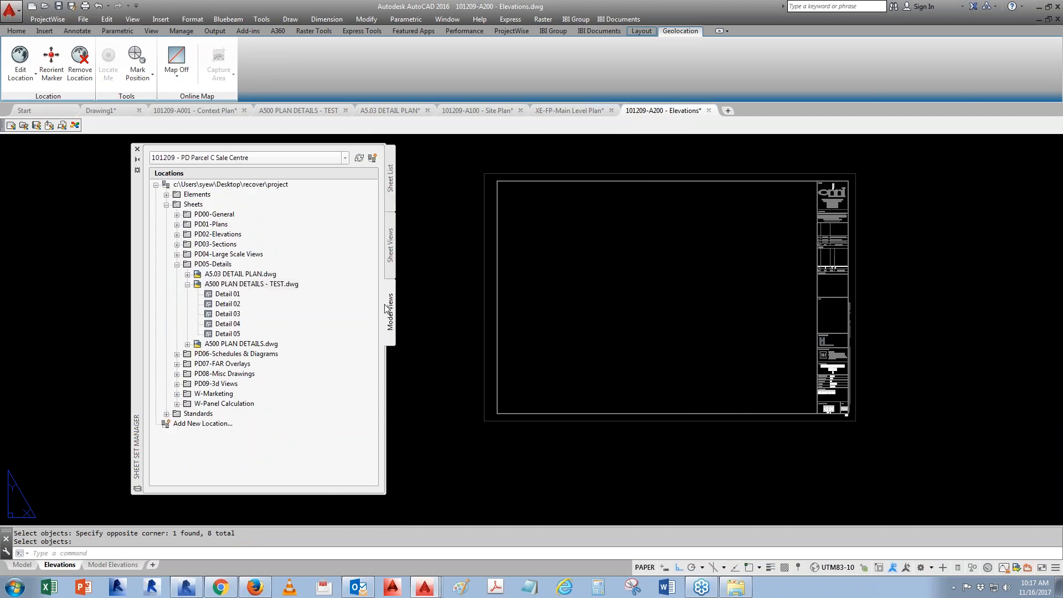
click(177, 234)
click(188, 254)
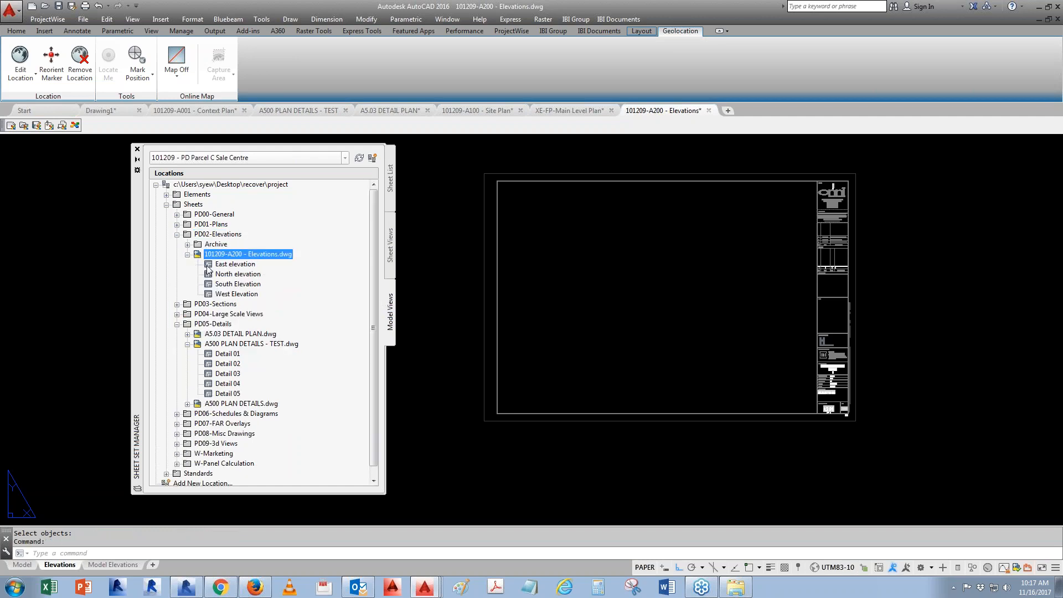
right_click(225, 268)
click(264, 290)
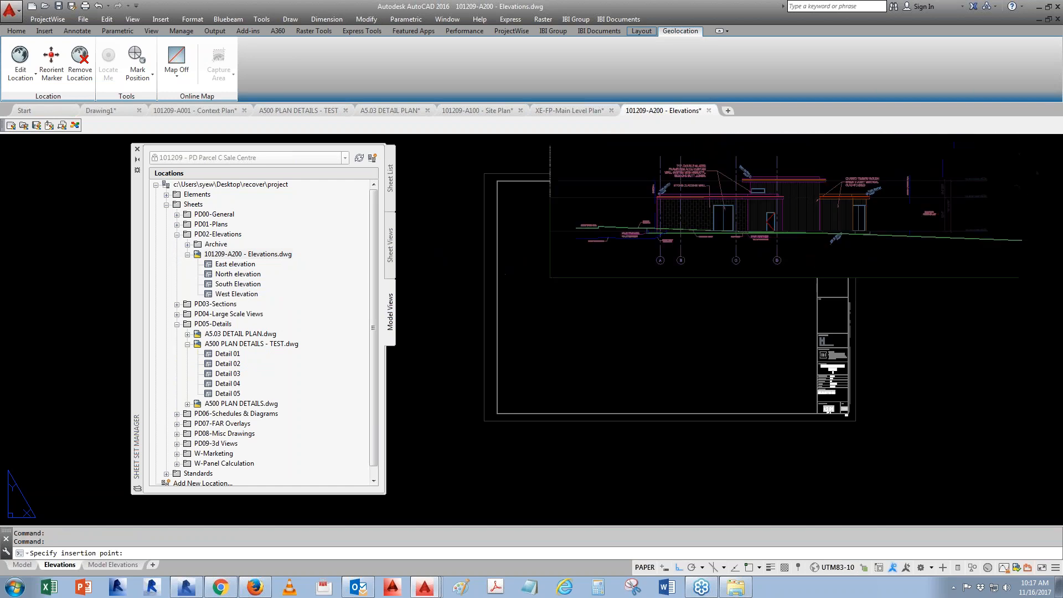
right_click(550, 281)
click(570, 300)
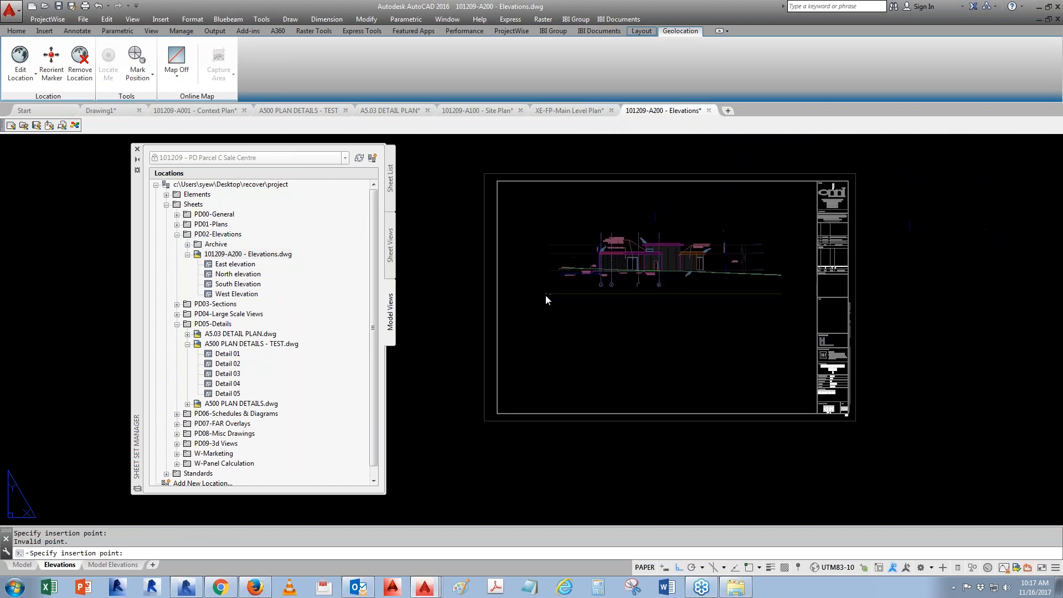
click(510, 270)
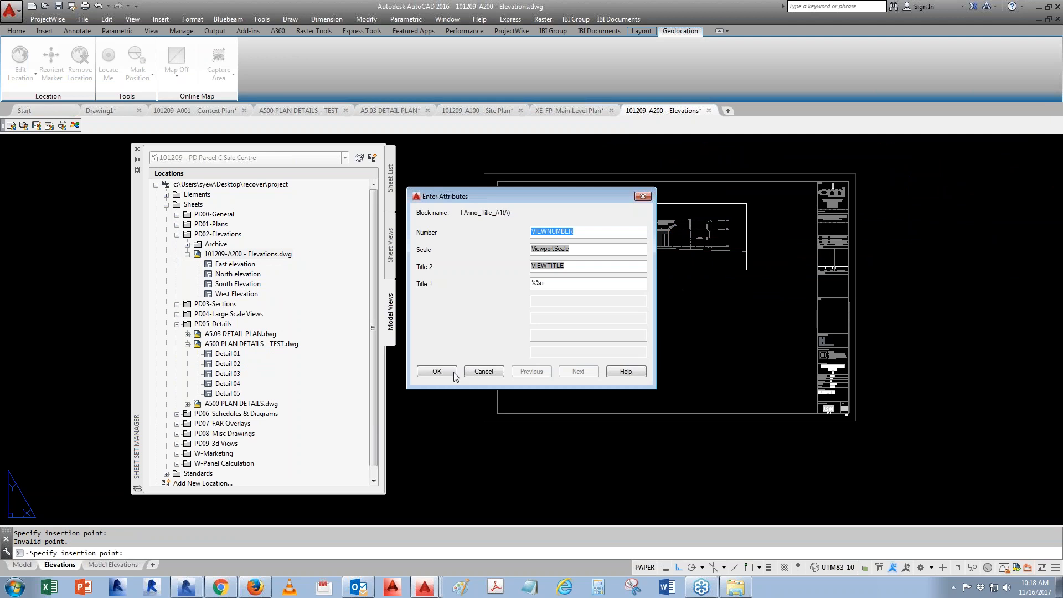
click(431, 375)
- Place the North elevation model view below the East elevation, accepting the title attributes
right_click(233, 278)
click(271, 297)
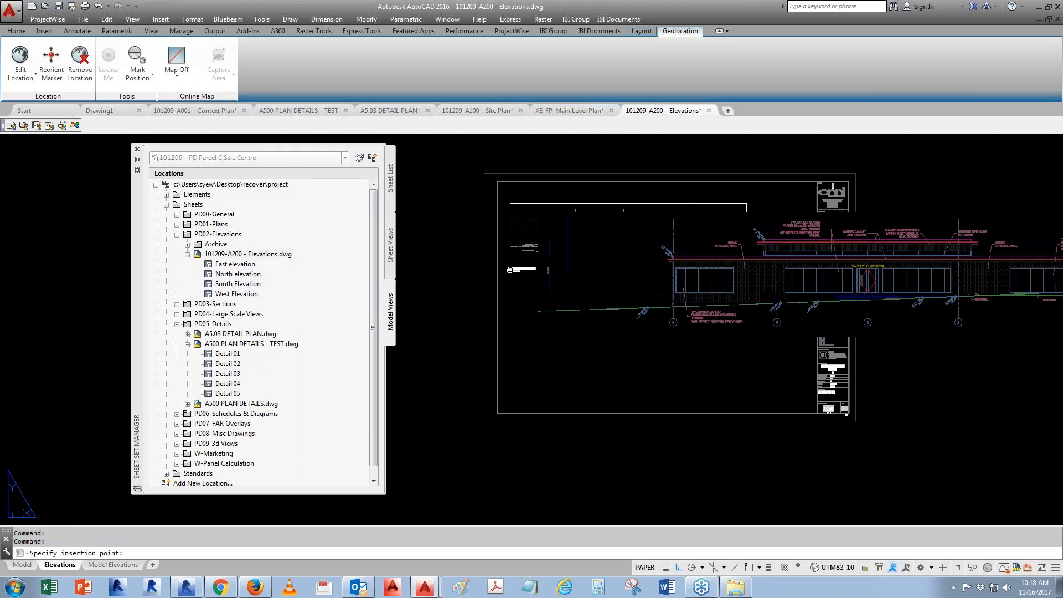
right_click(516, 367)
click(542, 390)
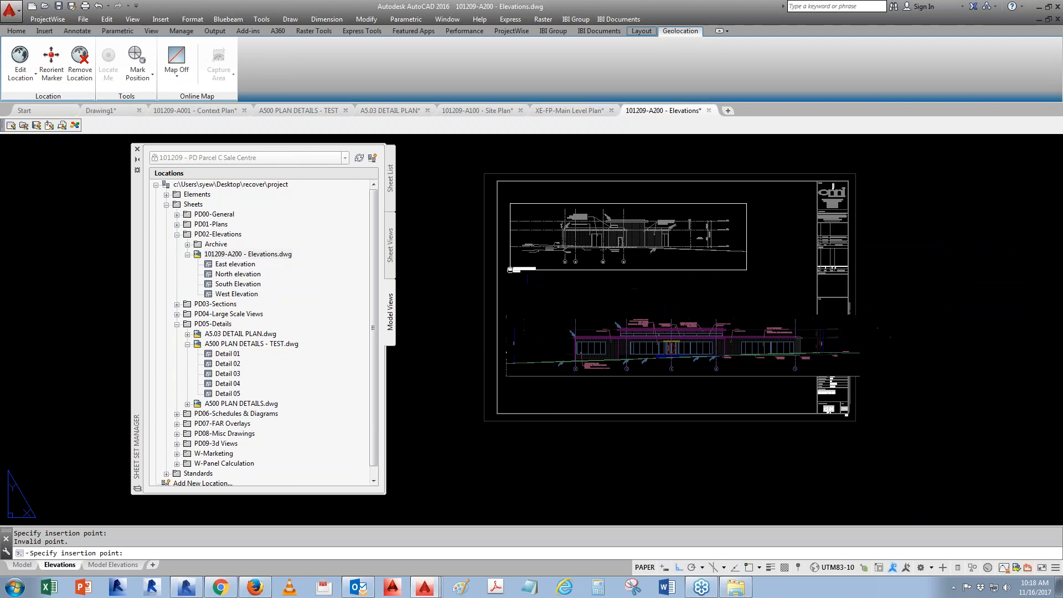
click(507, 364)
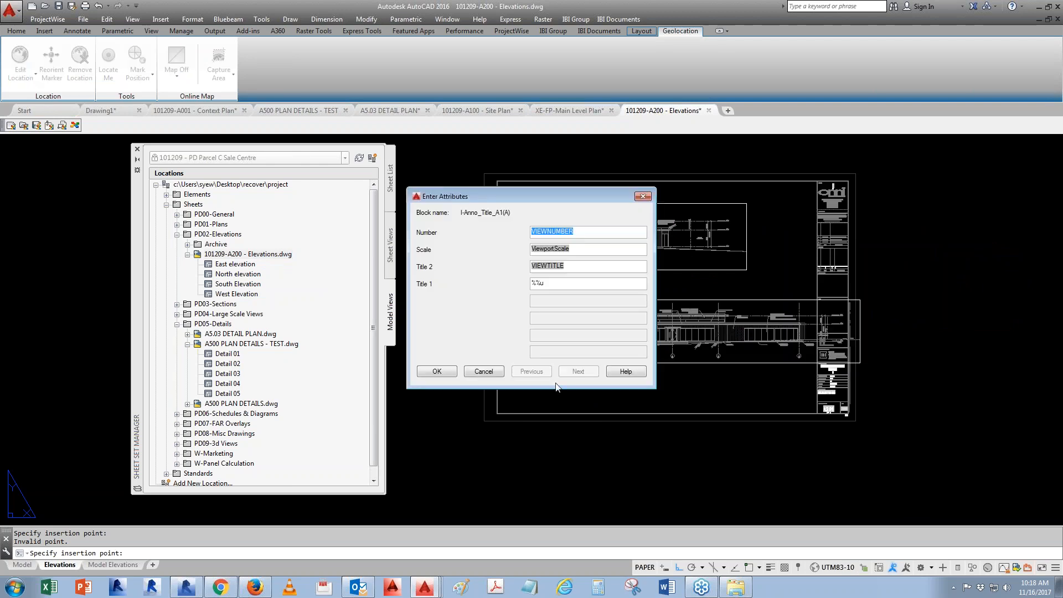
click(450, 370)
- Place the South Elevation model view at 1/8" = 1'-0" near the bottom of the sheet, accepting the title attributes
right_click(248, 286)
click(283, 308)
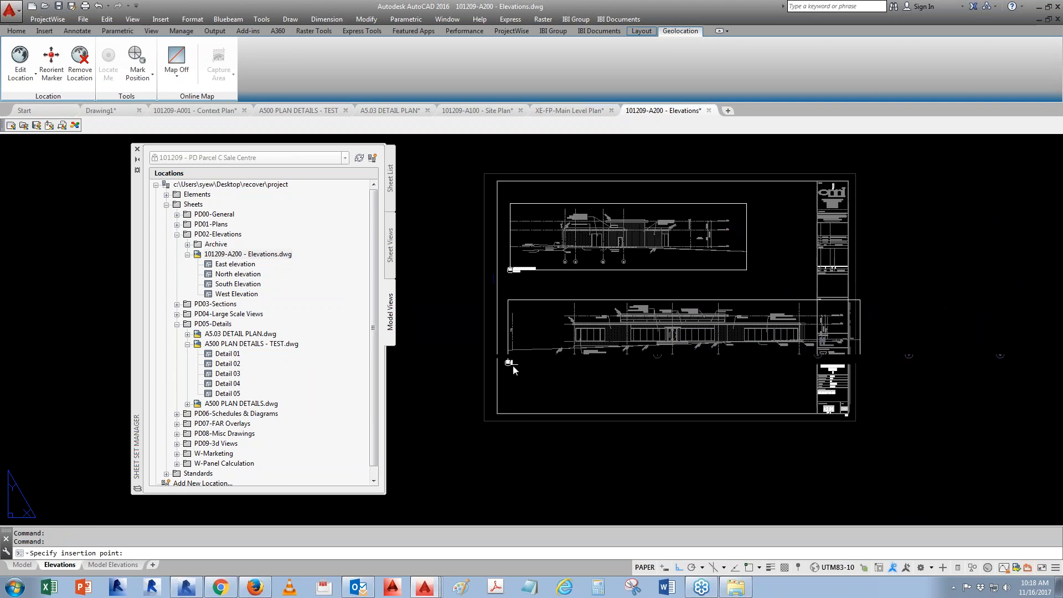
right_click(581, 377)
click(579, 419)
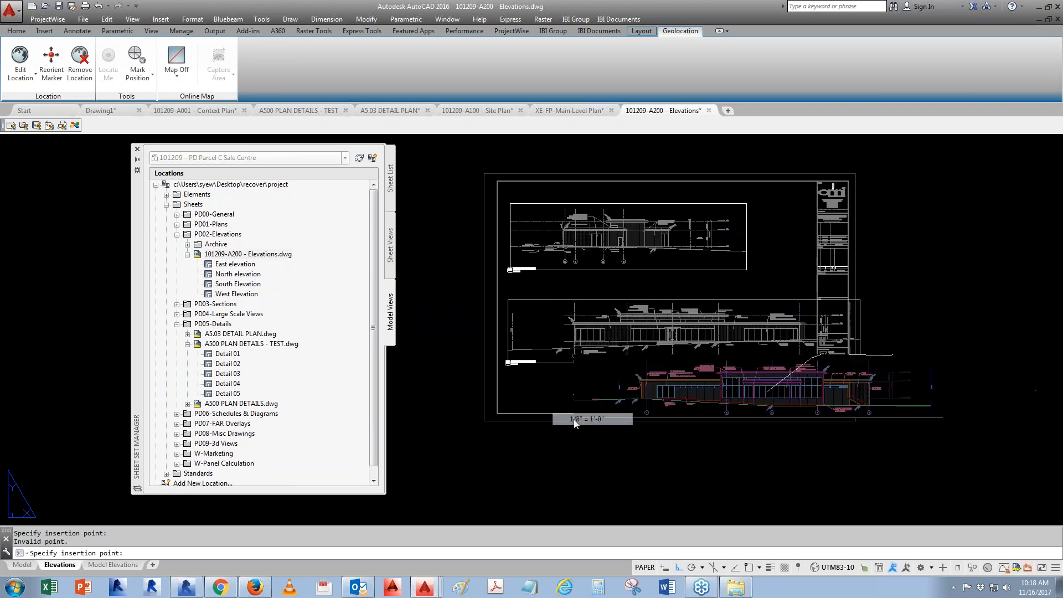
click(514, 444)
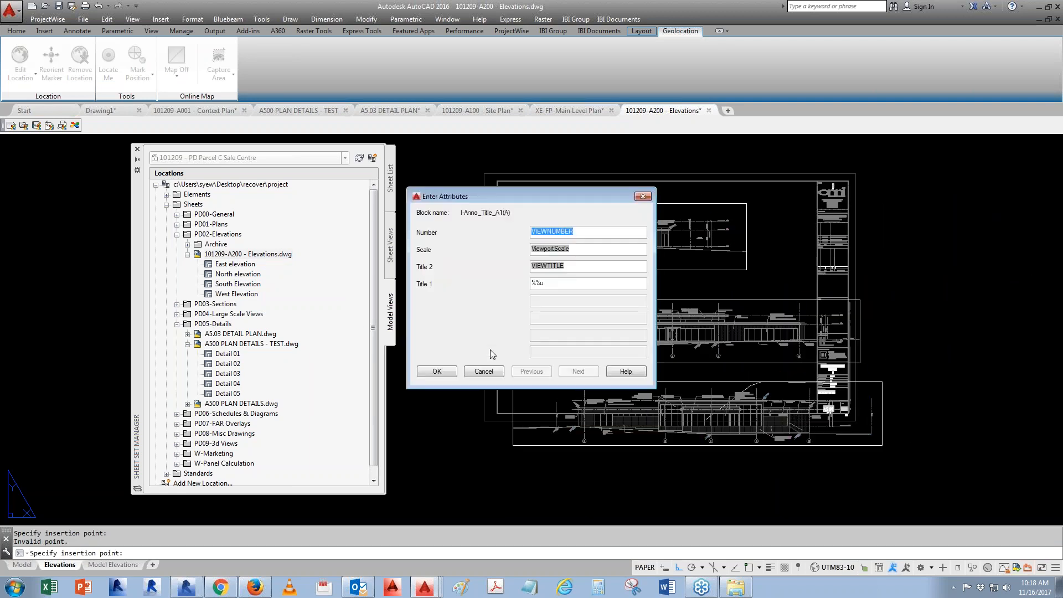
click(443, 378)
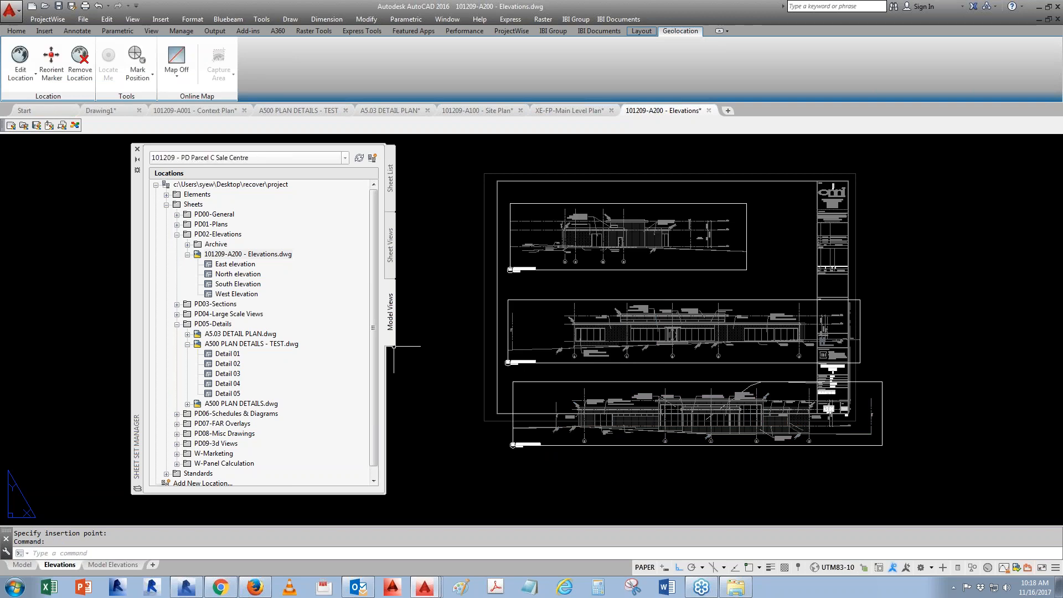
- Place the West Elevation model view above the other elevations, accepting the title attributes
right_click(227, 295)
click(271, 319)
right_click(599, 194)
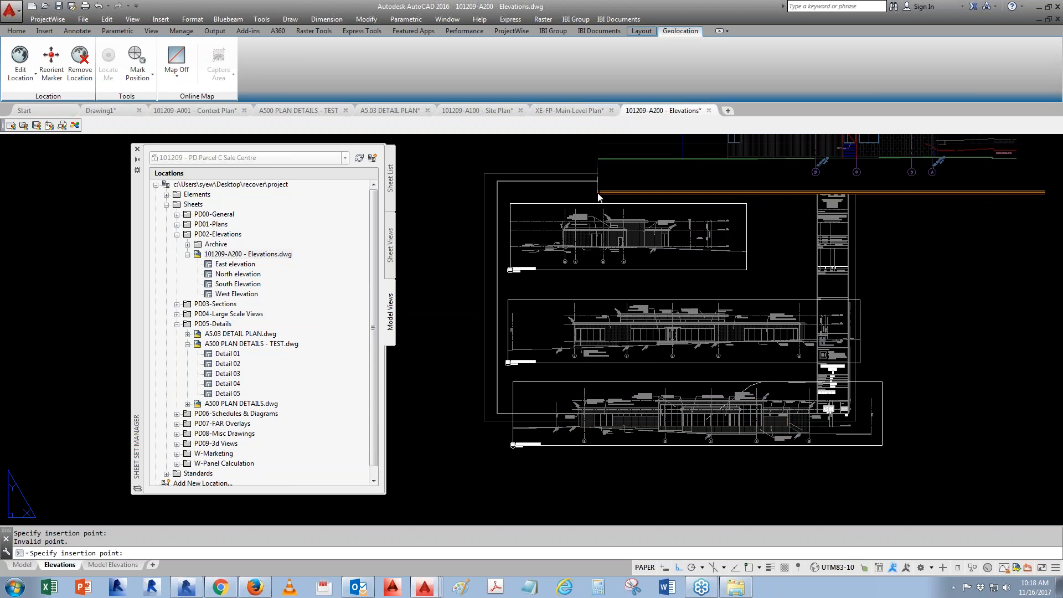
click(636, 218)
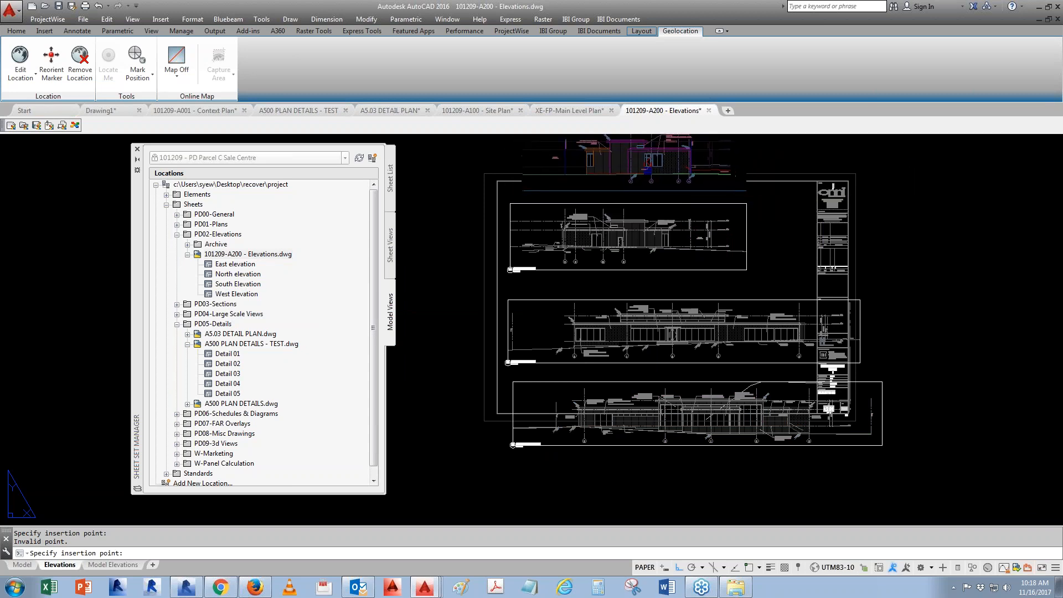
click(521, 193)
click(436, 371)
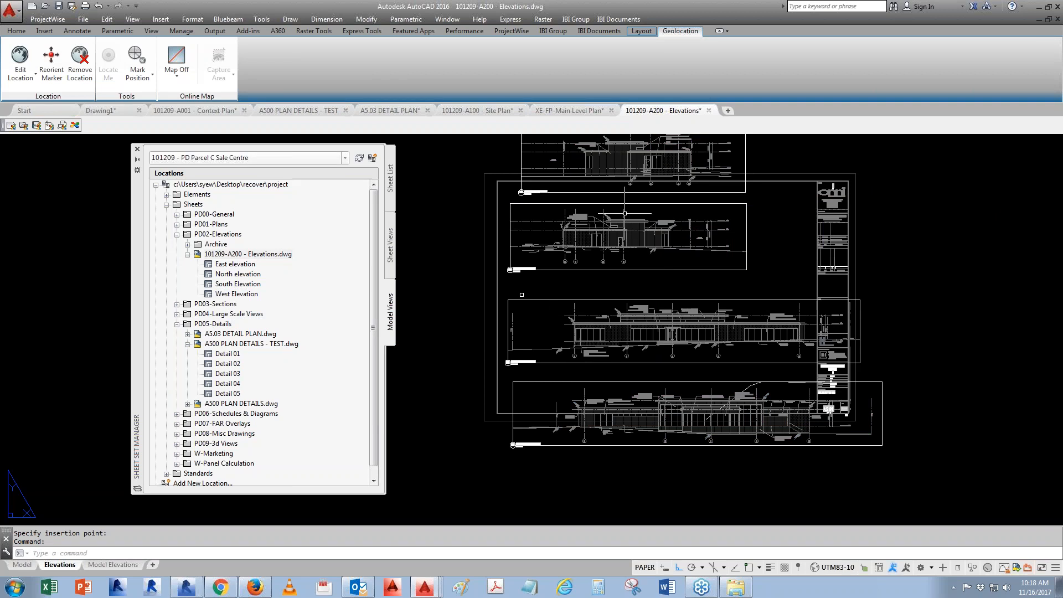
- Rename and renumber the East elevation sheet view under A2.01 - ELEVATIONS as number 1 with an upper-case title
scroll(517, 172, up, 4)
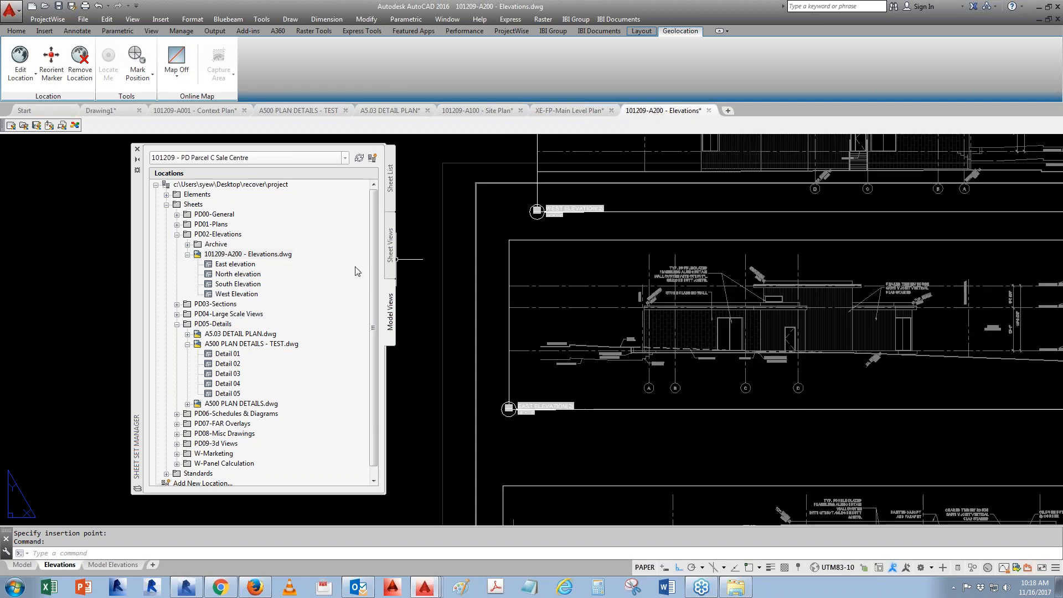
click(390, 246)
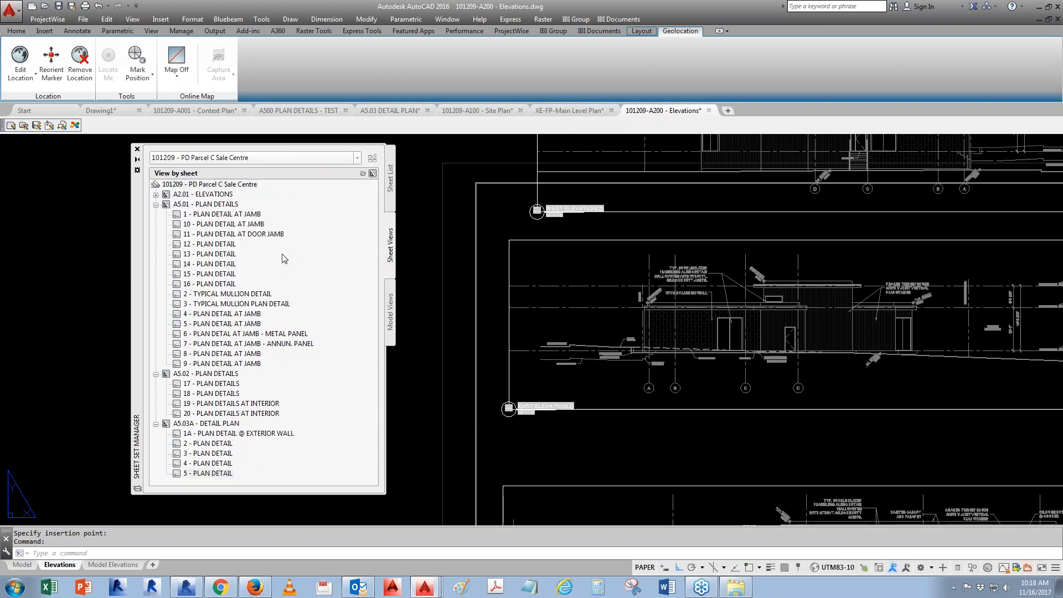
click(156, 195)
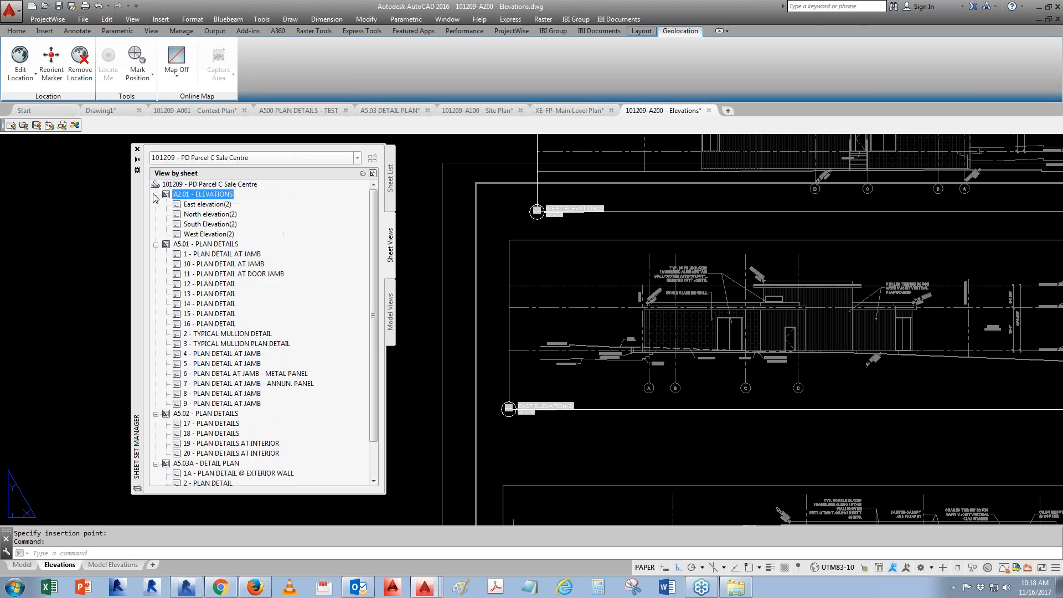
right_click(214, 204)
click(283, 228)
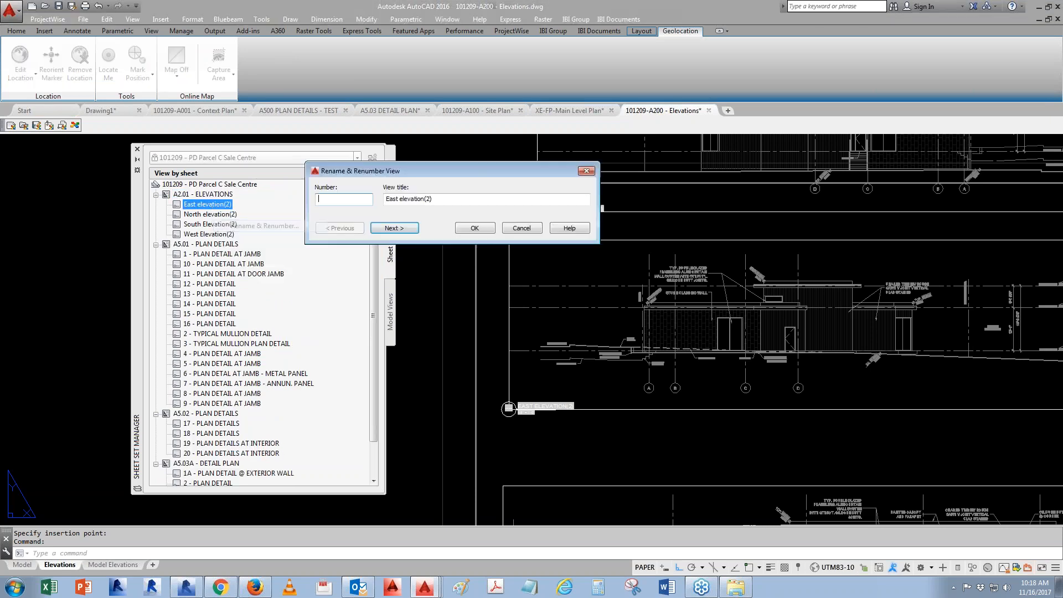
text(1)
key(Tab)
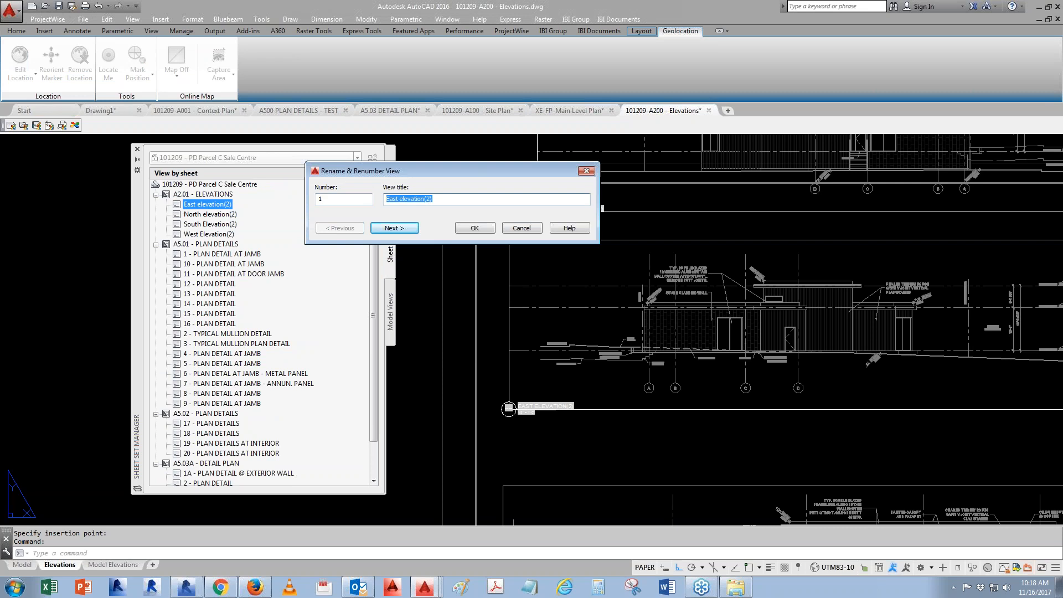
text(E)
click(391, 229)
- Number the North elevation view 2 and retitle it in capitals as the north elevation
text(2)
key(Tab)
text(NOR)
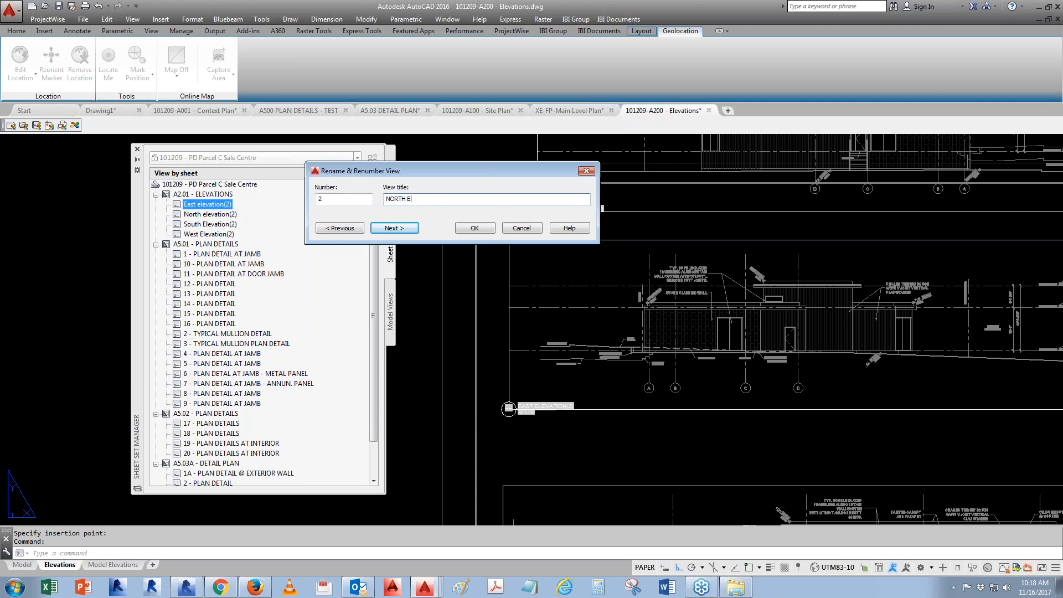
click(374, 232)
- Number the South Elevation view 3 and retitle it in capitals as the south elevation
text(3)
key(Tab)
text(SO)
text(ION)
click(393, 229)
- Number the West Elevation view 4 and retitle it in capitals as WEST ELEVATION
text(4)
key(Tab)
text(WEST)
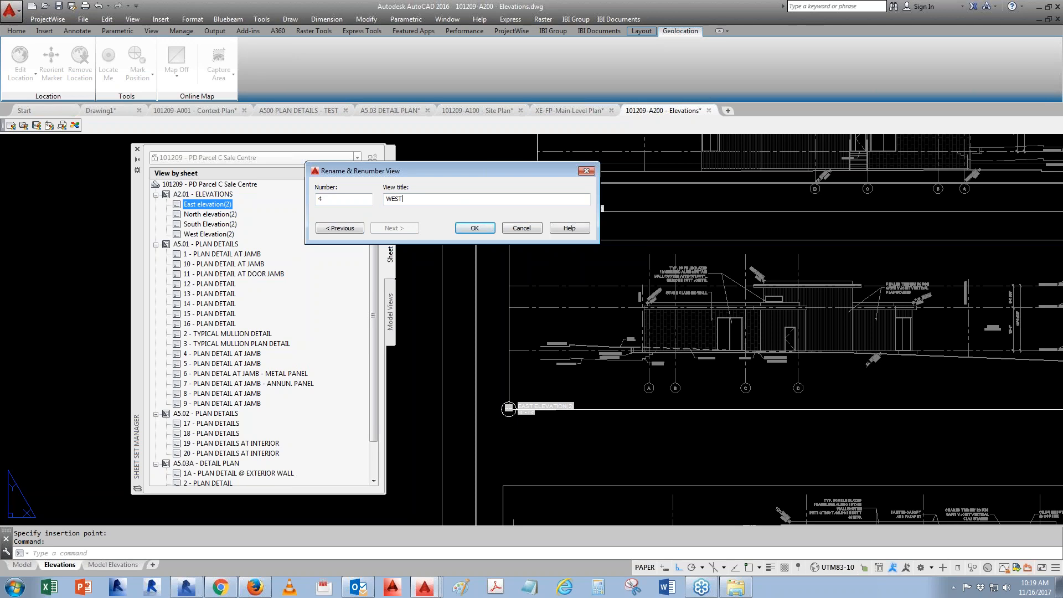
text( ELEVATION)
click(473, 228)
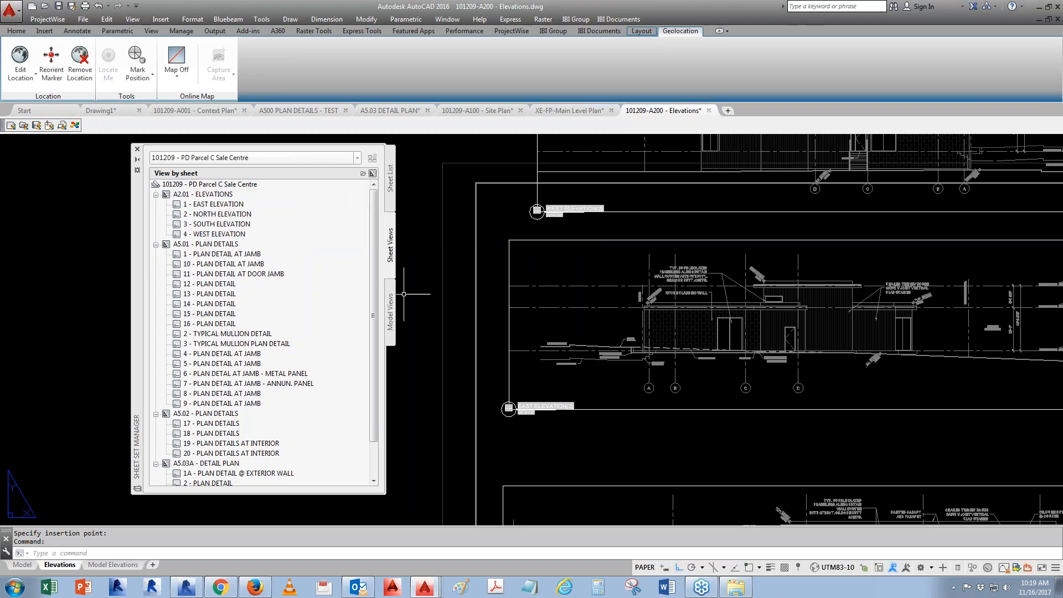
- Regenerate all viewports on the layout and save the drawing
scroll(491, 324, down, 5)
text(REA)
key(Return)
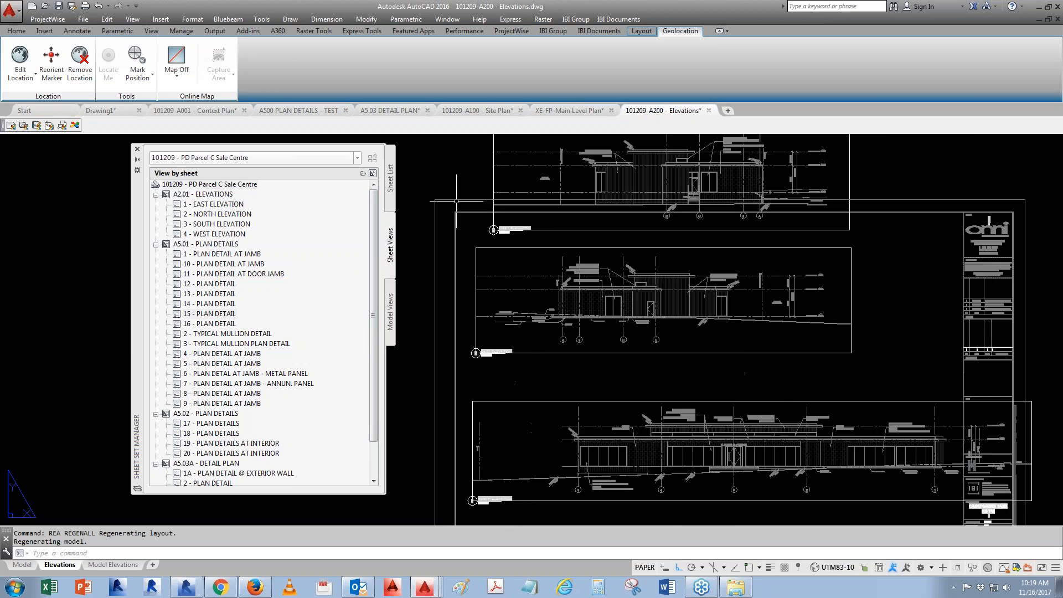
scroll(654, 329, up, 10)
key(ctrl+s)
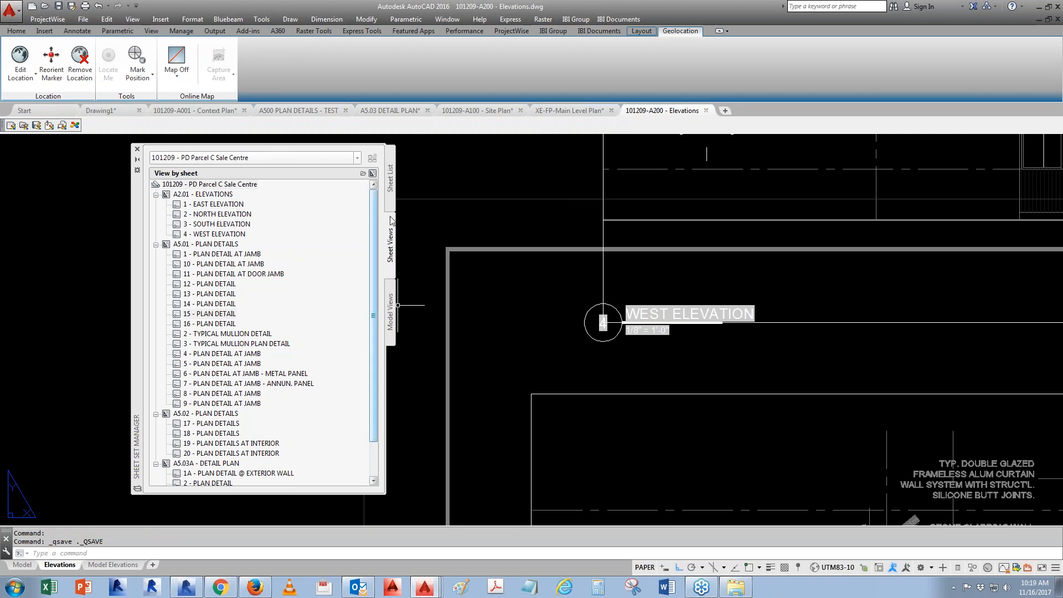
- Open the A1.02 - MAIN FLOOR PLAN sheet from the sheet list and switch to model space
click(390, 179)
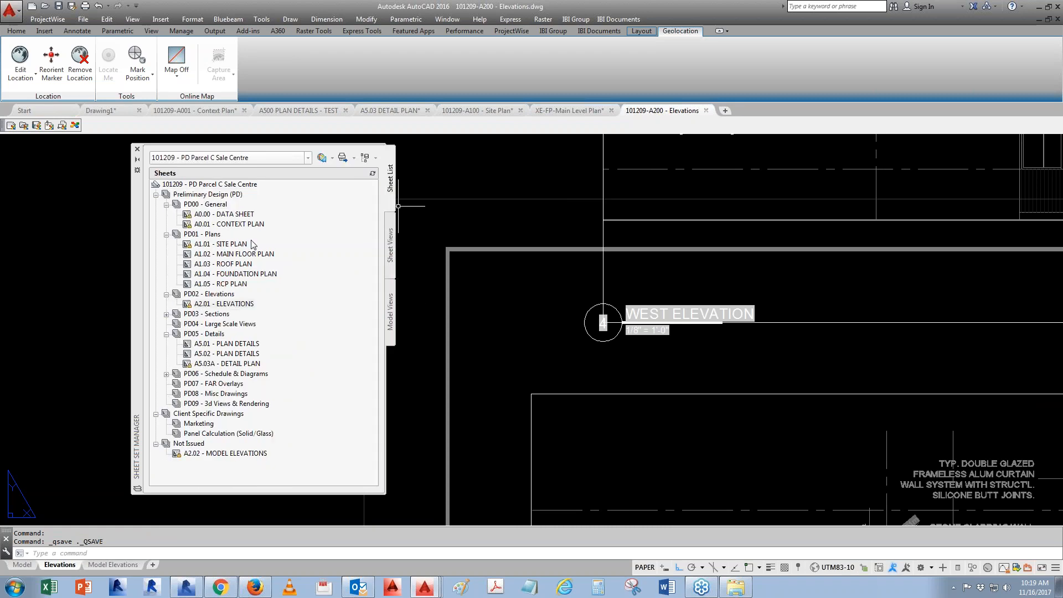
double_click(232, 253)
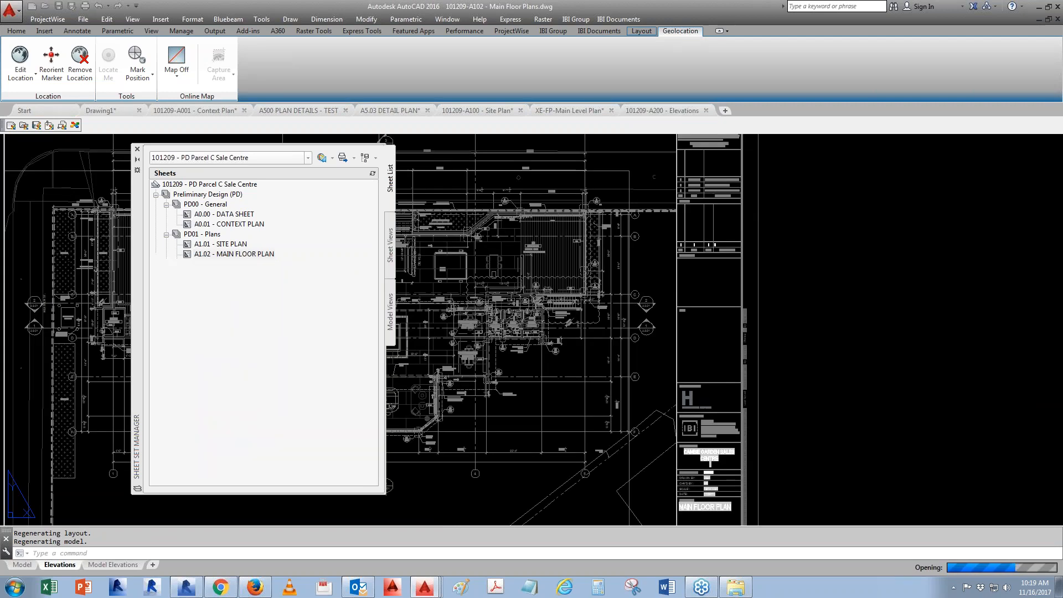
middle_drag(516, 443, 733, 373)
click(22, 565)
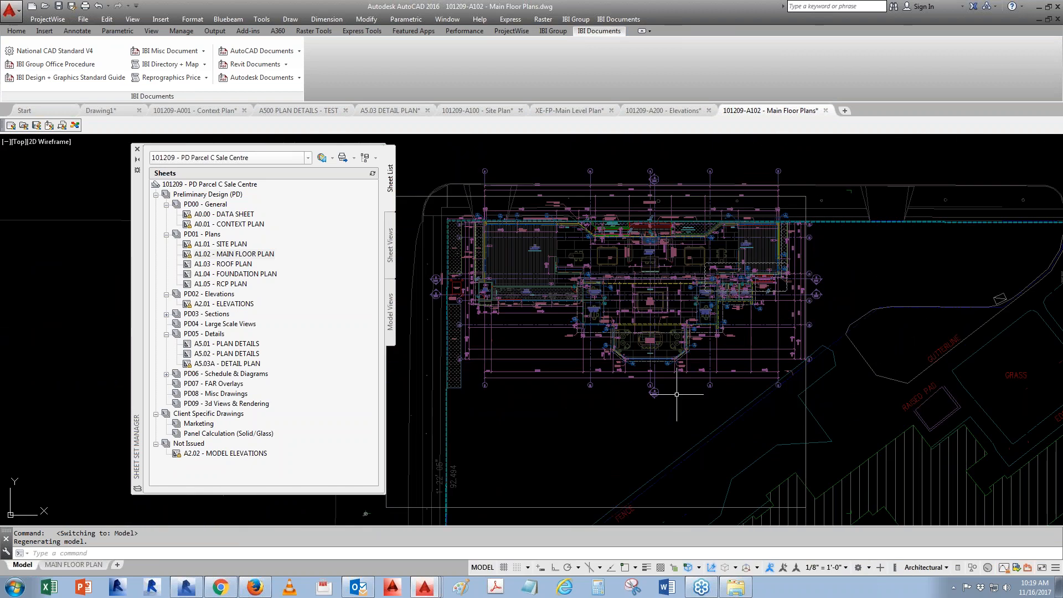
- Open the main level plan external reference from the floor plan drawing
click(623, 380)
right_click(622, 379)
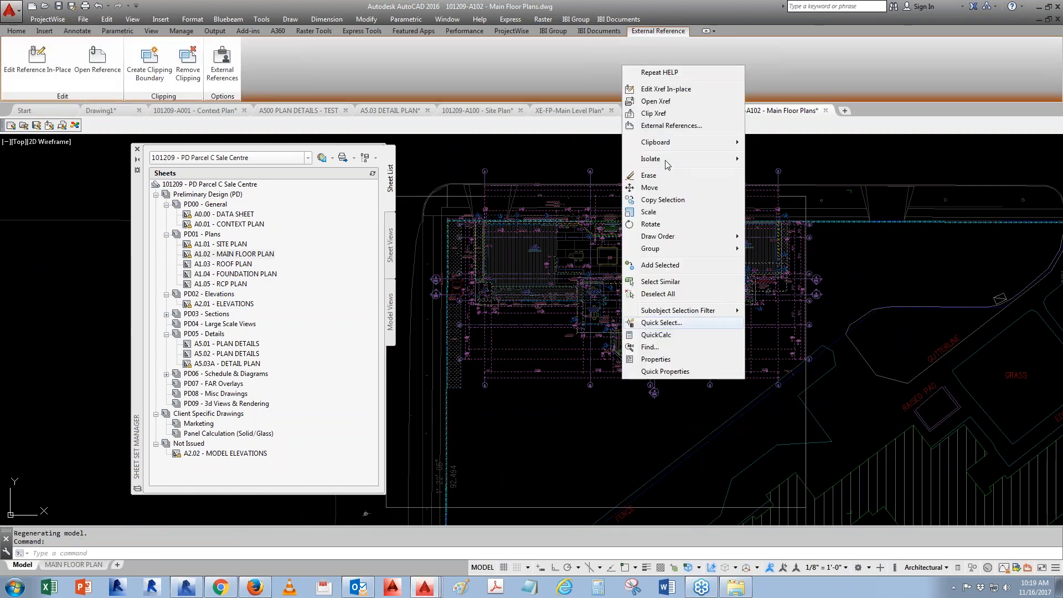
click(656, 101)
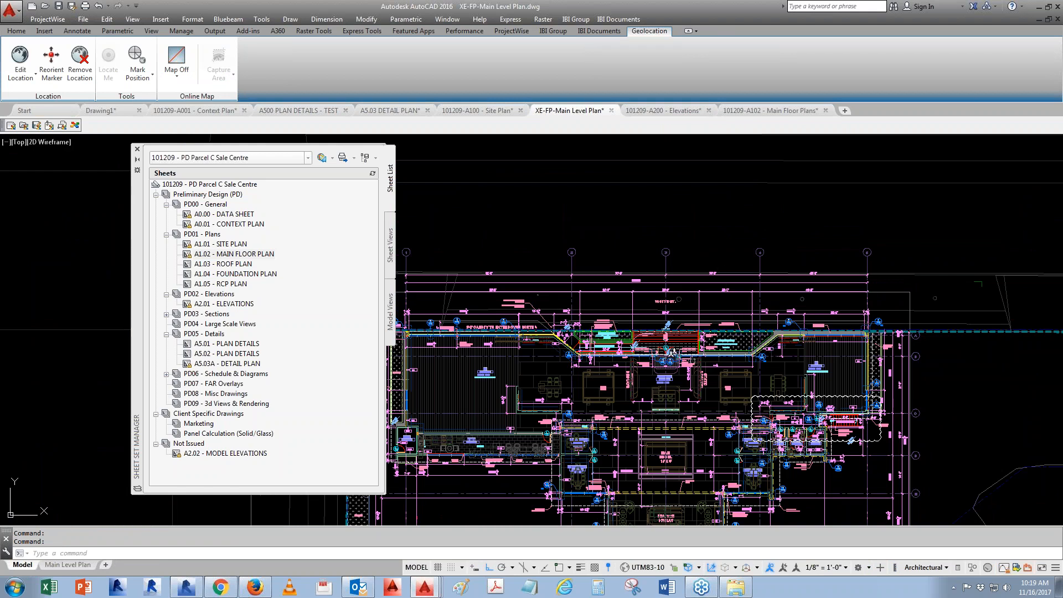
- Place an I-Anno_Elevation_A1-EXT(A) callout block for the East Elevation view below the plan
middle_drag(674, 491, 696, 336)
click(395, 313)
click(390, 249)
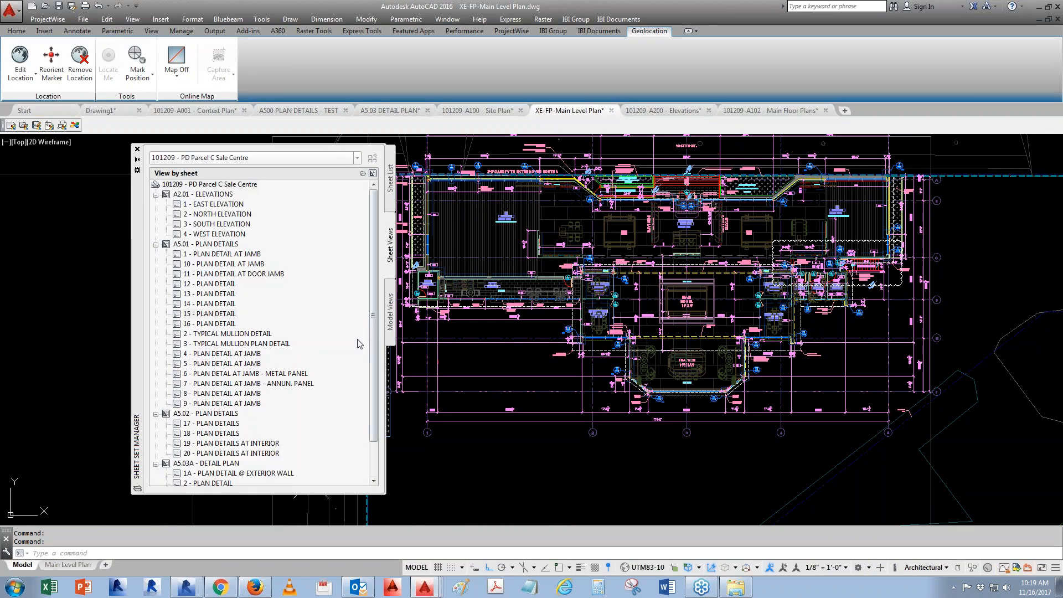
right_click(229, 206)
mouse_move(285, 253)
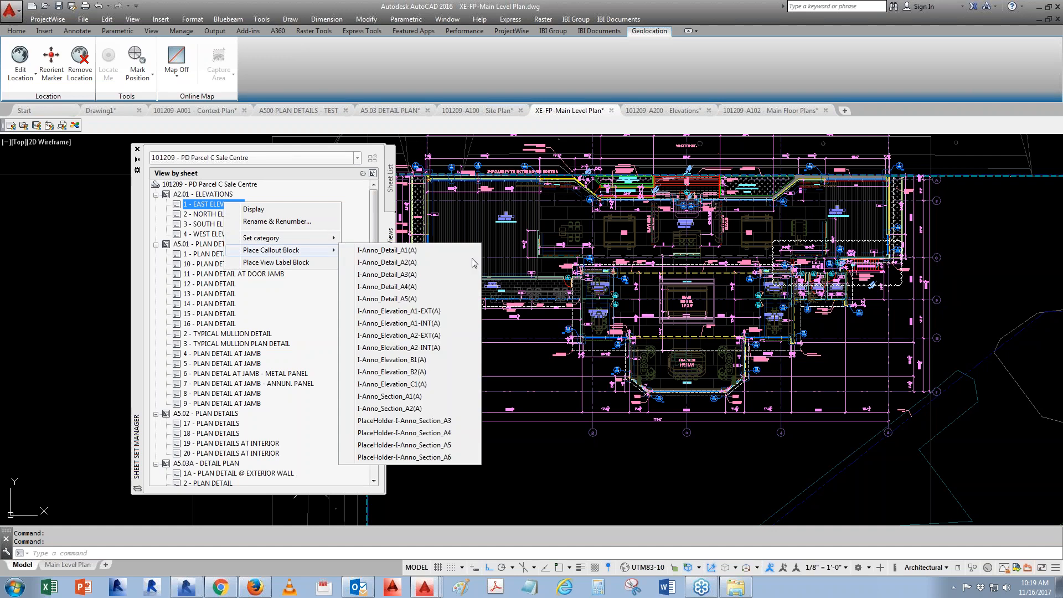
click(425, 324)
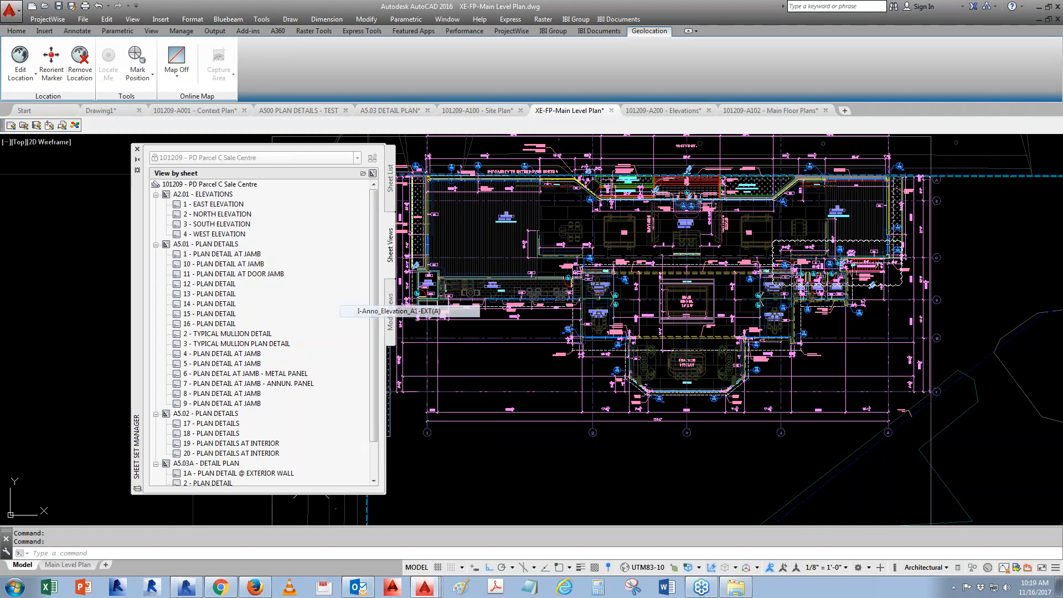
click(647, 440)
click(435, 377)
scroll(651, 445, up, 5)
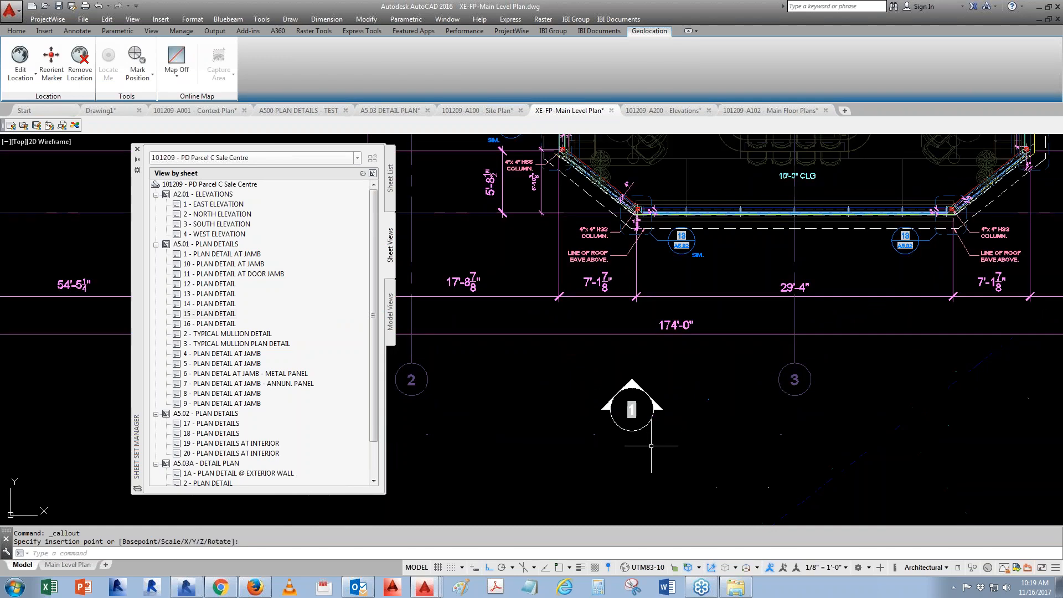
- Select and delete the east elevation callout just placed
scroll(651, 446, down, 3)
click(663, 436)
click(642, 430)
scroll(658, 450, up, 3)
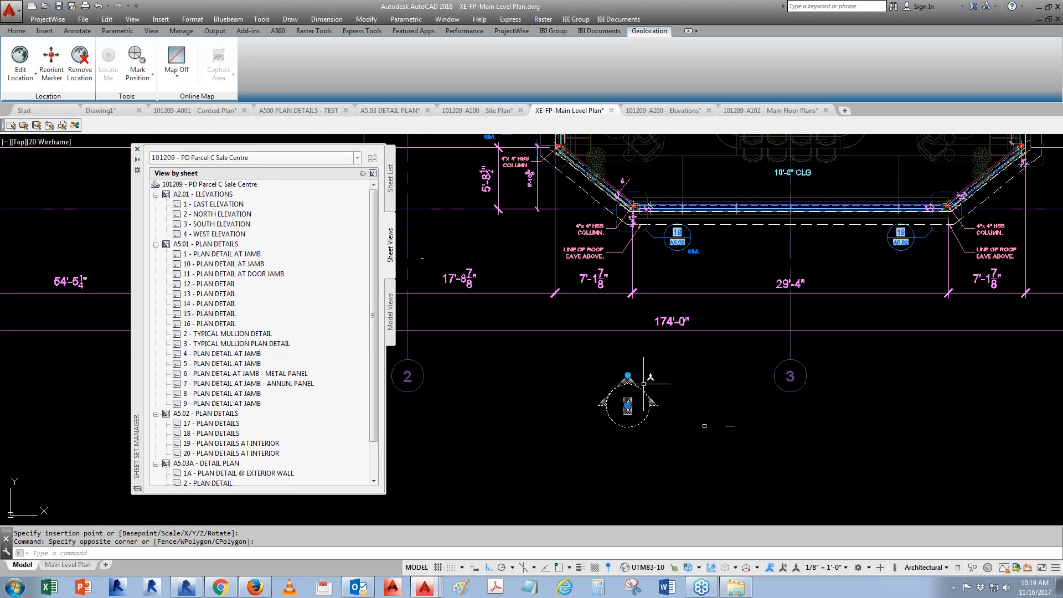
key(Delete)
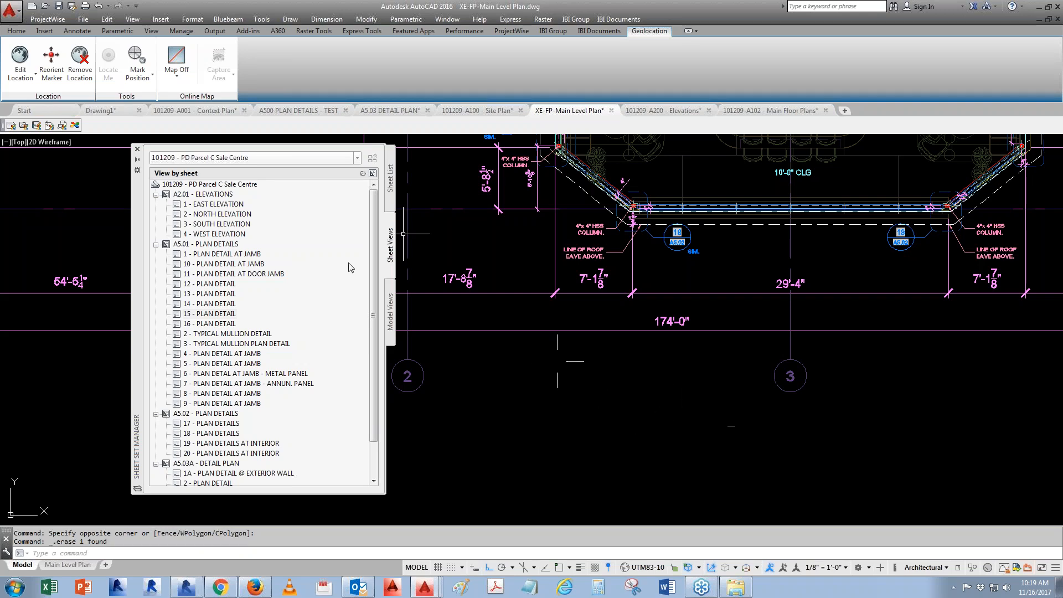
- Place an I-Anno_Elevation_A2-EXT(A) callout for the East Elevation view below the plan, accepting its attributes
right_click(238, 207)
mouse_move(292, 260)
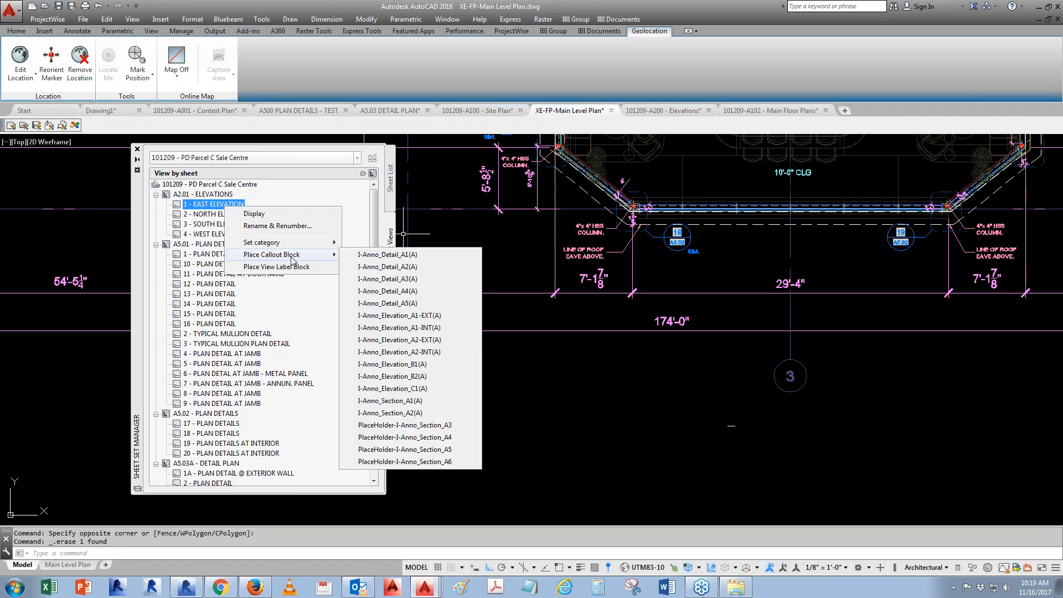
click(424, 340)
click(637, 425)
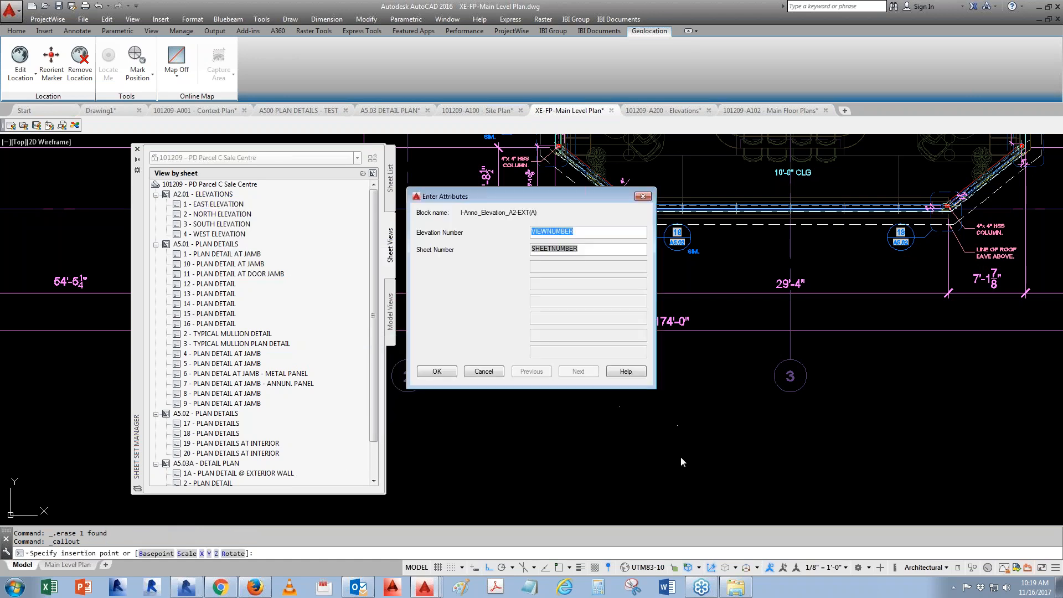
click(438, 371)
scroll(681, 412, down, 2)
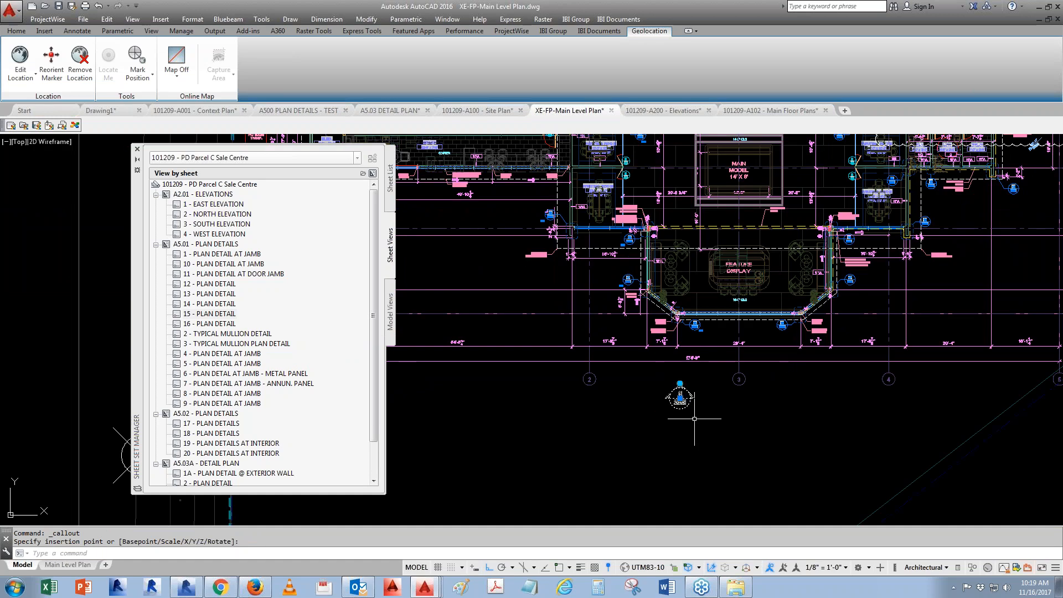
- Rotate the east elevation callout and move it beside the plan's east side
click(680, 396)
scroll(676, 377, up, 3)
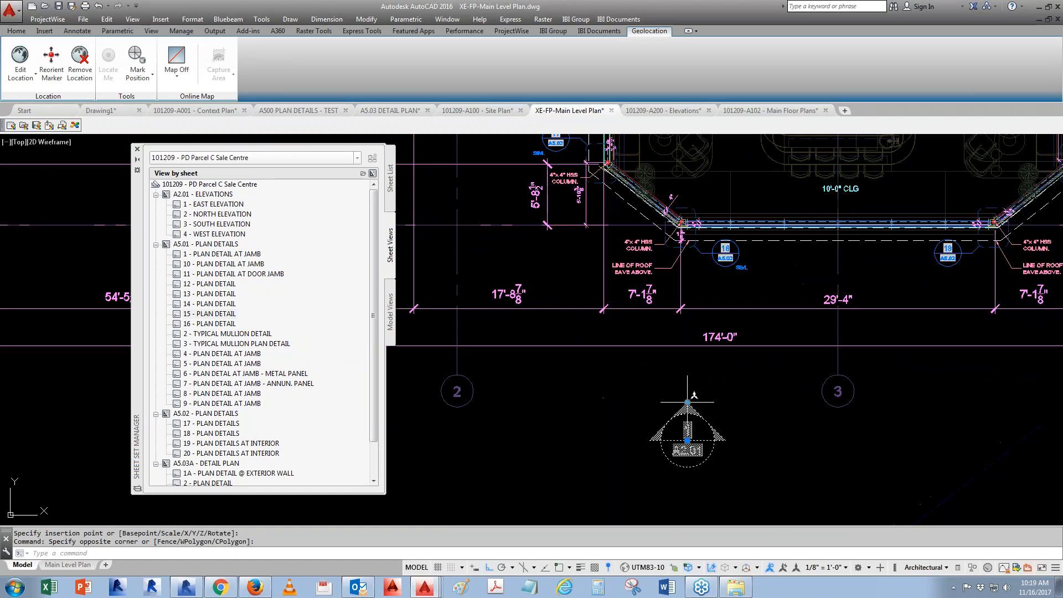
click(688, 402)
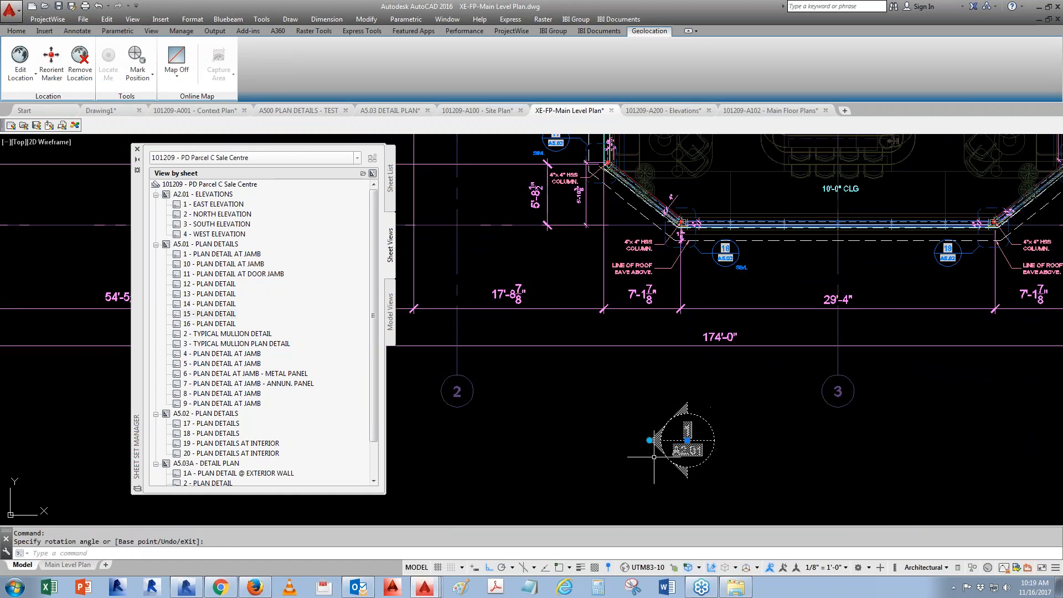
click(687, 440)
scroll(492, 470, down, 8)
scroll(698, 418, up, 2)
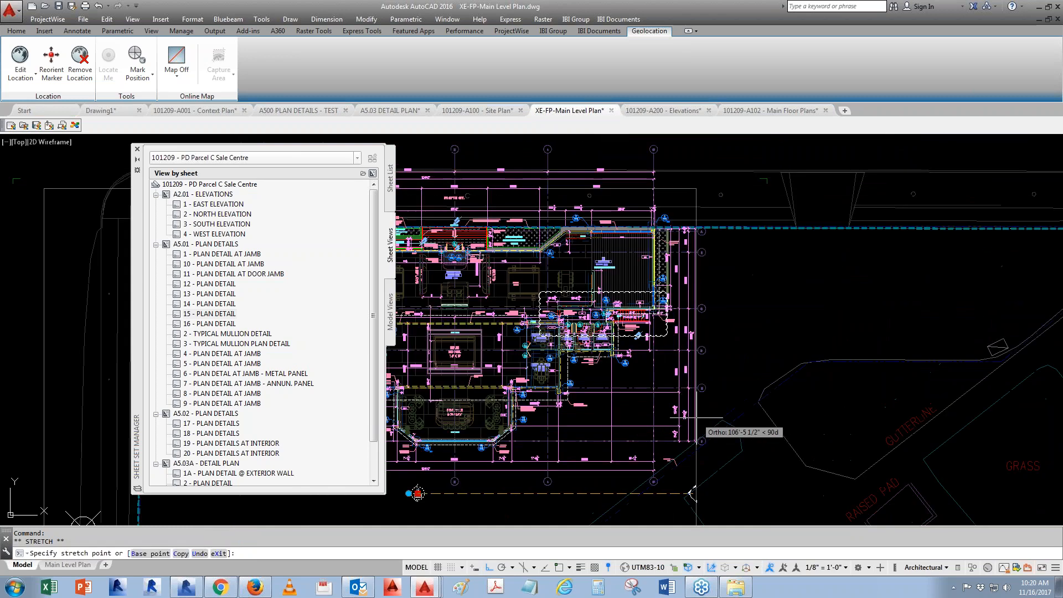
key(F8)
scroll(707, 323, up, 2)
scroll(760, 301, down, 2)
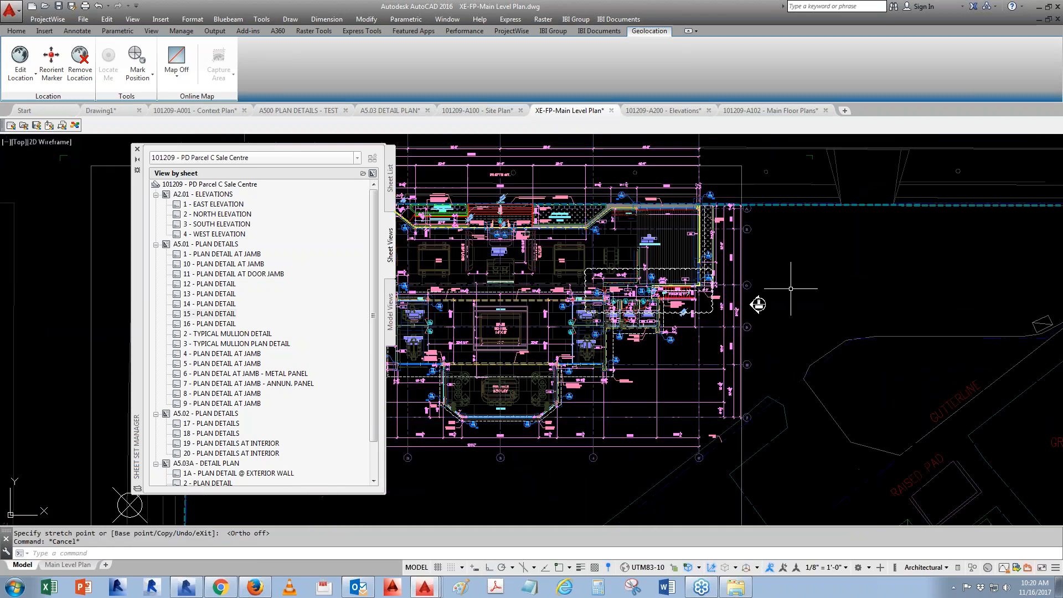
key(Escape)
key(Escape)
key(Escape)
- Place a callout block for the North Elevation view below the plan, accepting its attributes
right_click(218, 216)
mouse_move(272, 263)
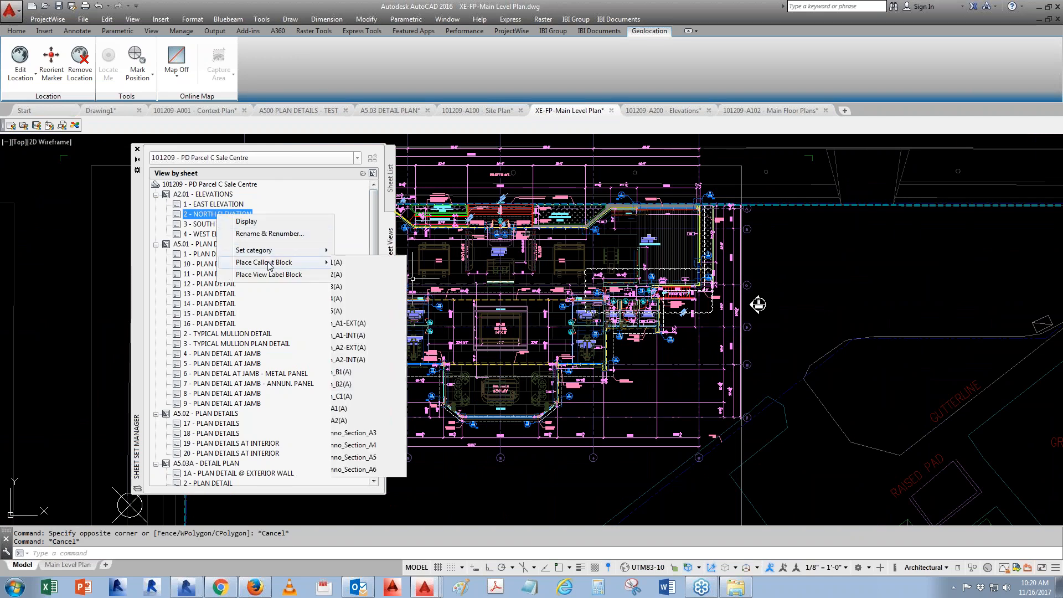
click(391, 275)
middle_drag(472, 474, 681, 410)
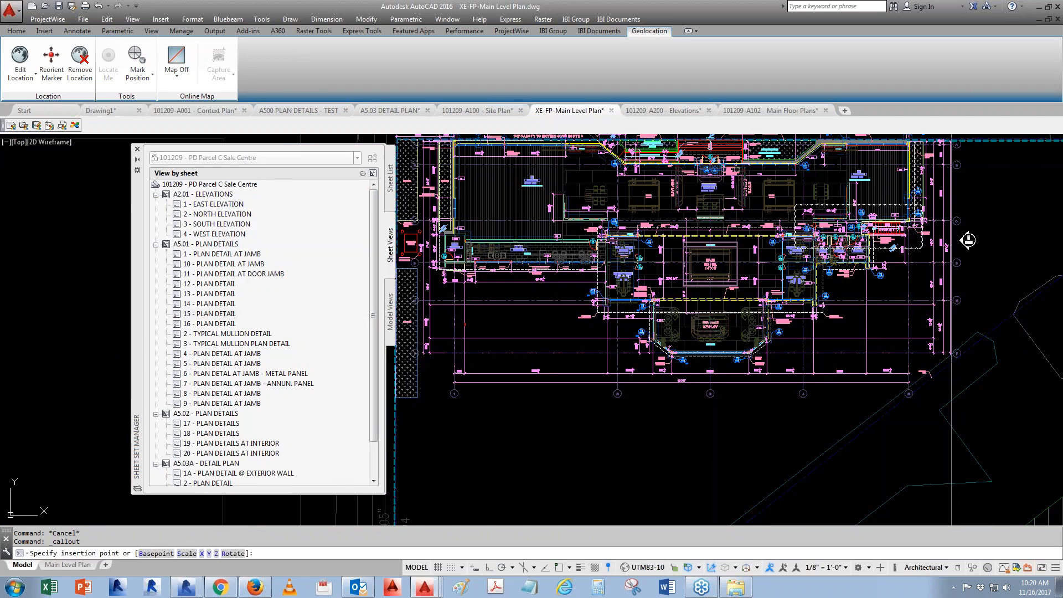
click(674, 409)
click(437, 372)
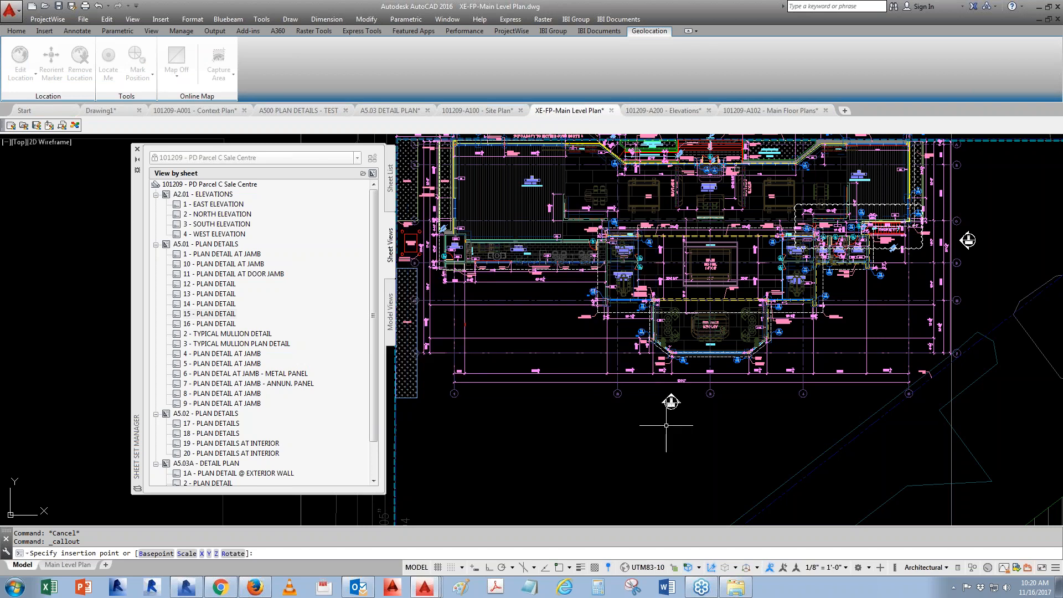
- Move the north elevation callout above the plan's north side and rotate it to face the building
scroll(683, 398, up, 4)
scroll(678, 413, up, 2)
scroll(630, 439, down, 6)
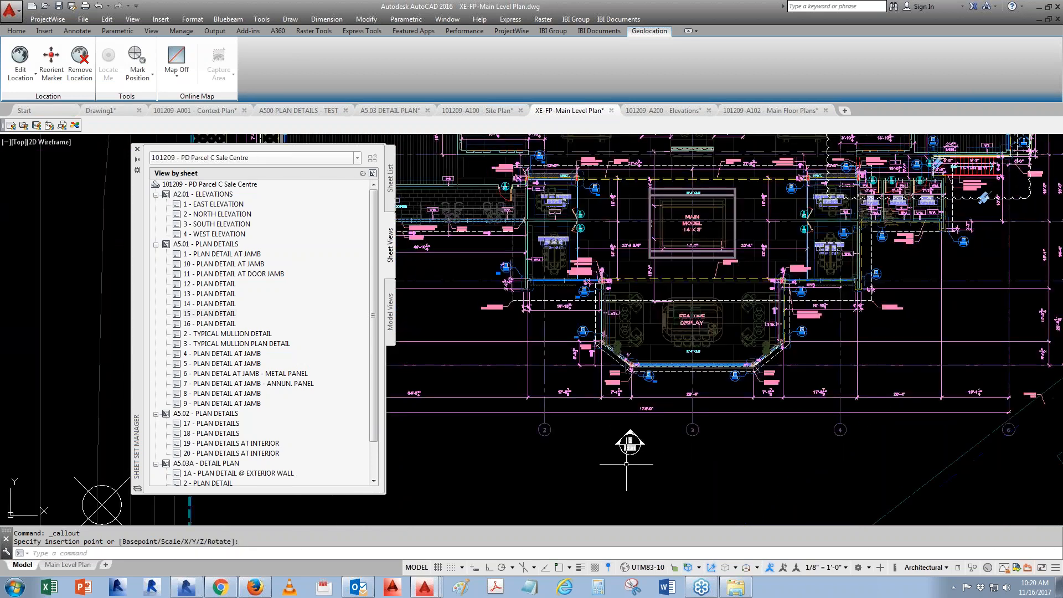
middle_drag(758, 450, 747, 456)
click(618, 457)
click(618, 457)
scroll(627, 157, up, 6)
click(577, 191)
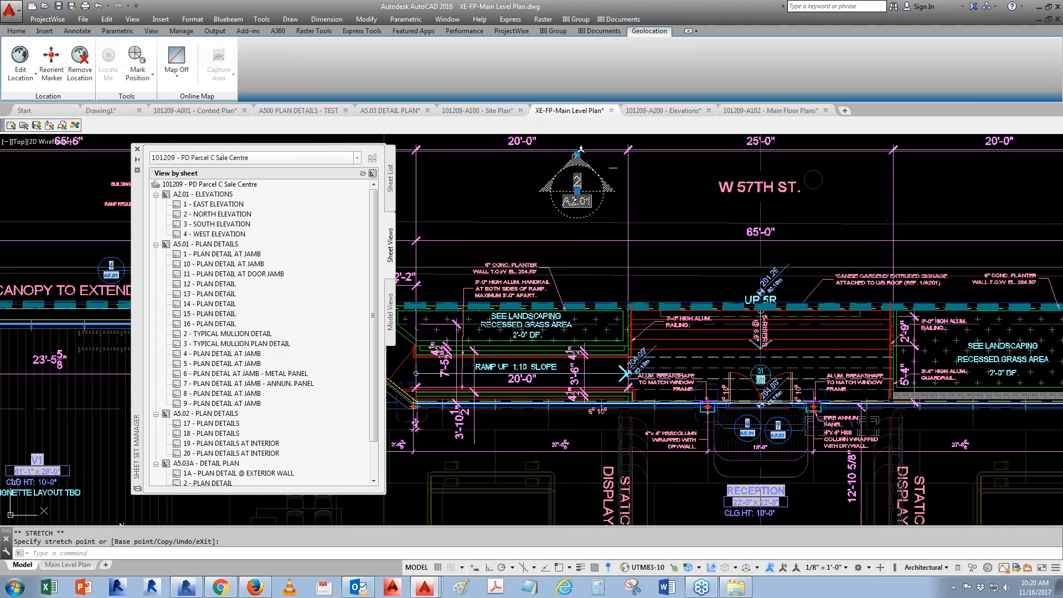
click(577, 153)
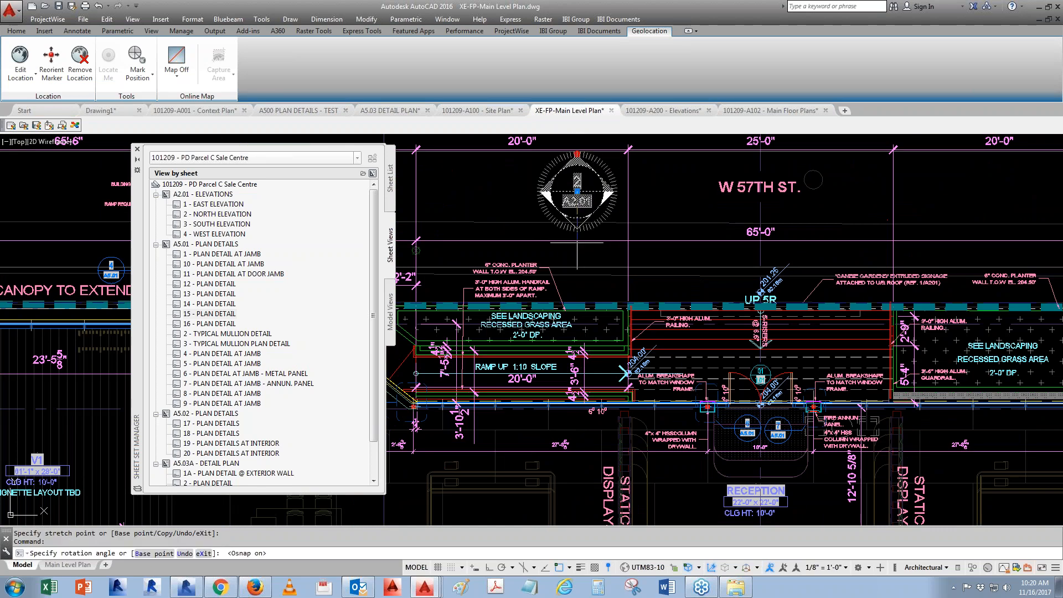
key(F3)
scroll(544, 203, up, 2)
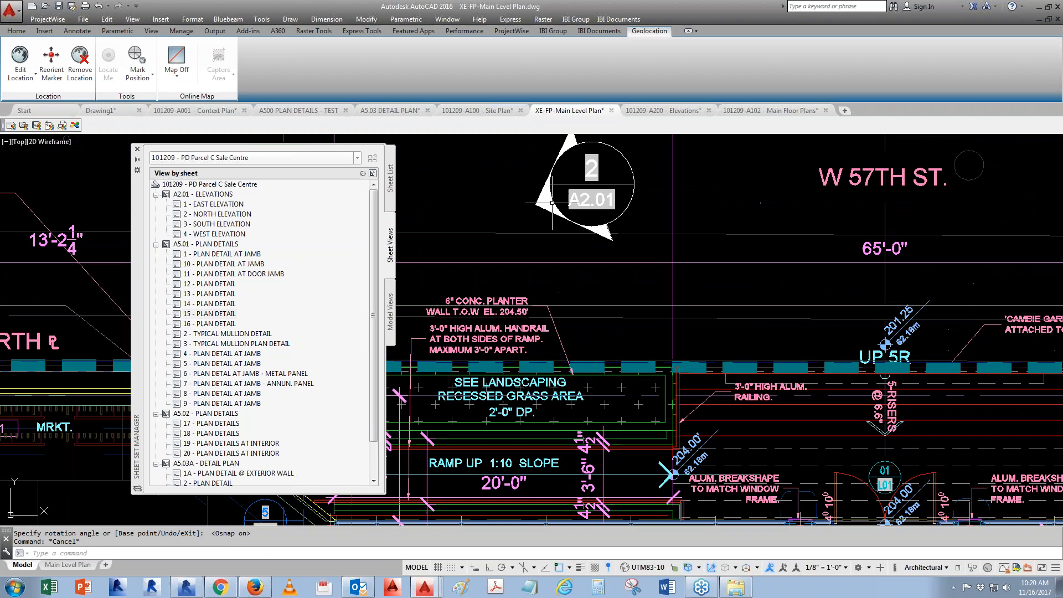
key(F3)
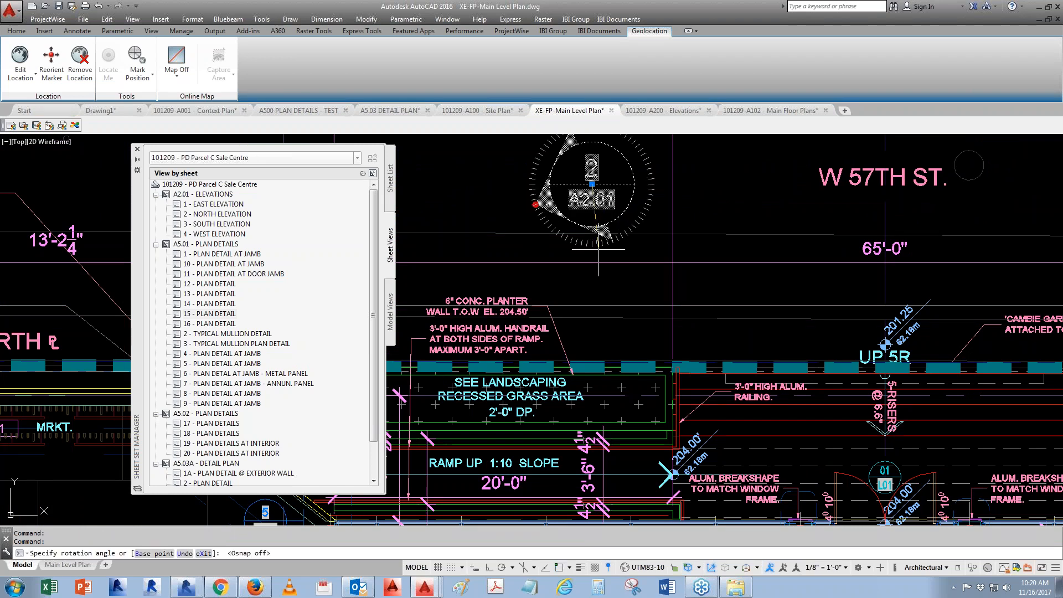
key(F8)
key(Escape)
- Place an I-Anno_Elevation_A2-EXT(A) callout for the South Elevation view below the plan, accepting its attributes
scroll(602, 249, down, 5)
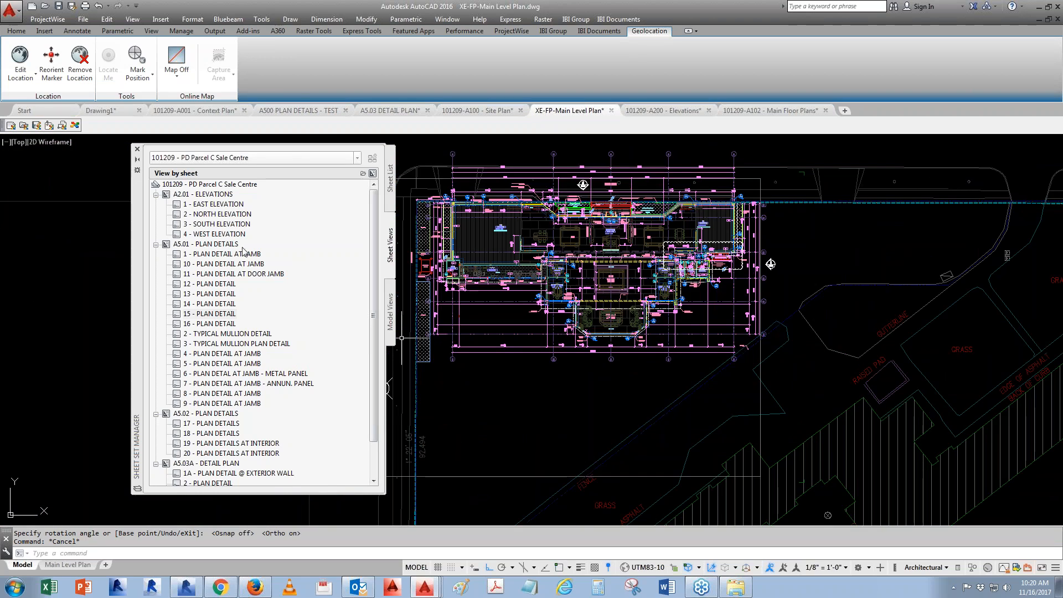
right_click(228, 225)
mouse_move(282, 274)
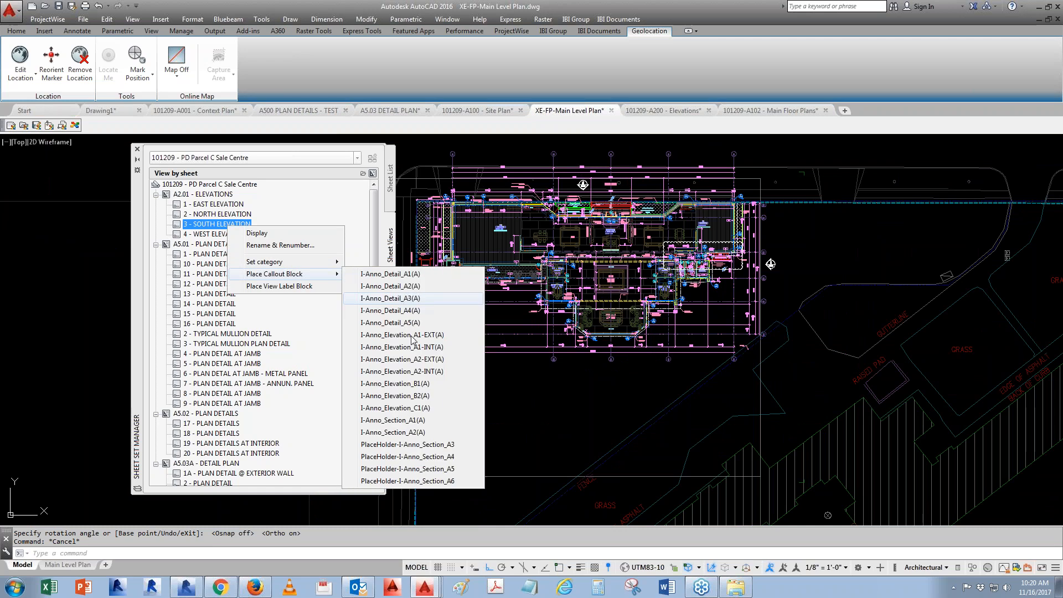
click(399, 359)
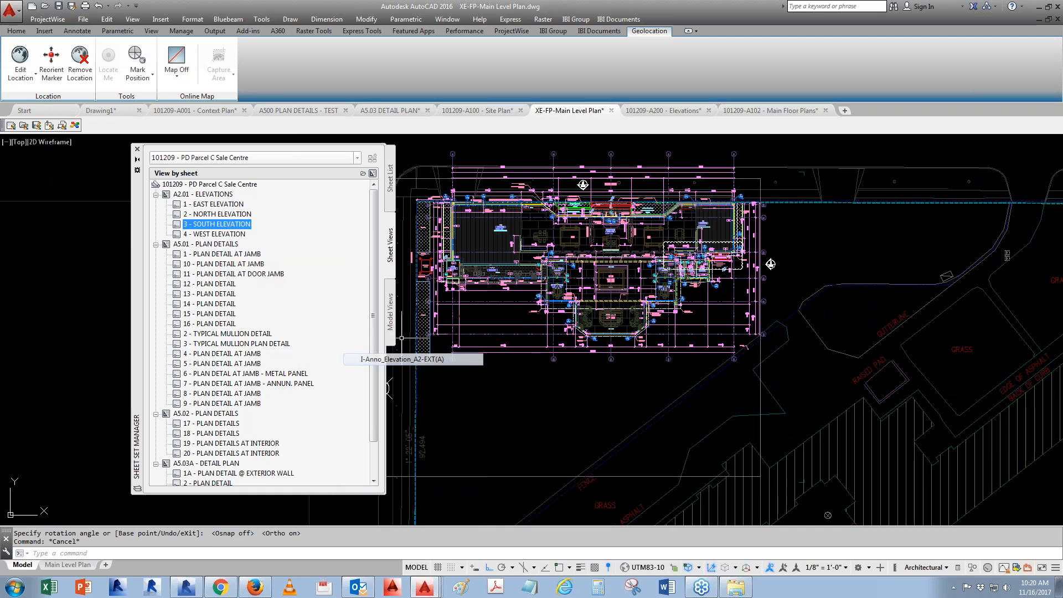
click(587, 370)
click(437, 371)
- Place an I-Anno_Elevation_A2-EXT(A) callout for the West Elevation view beside the plan's west side
scroll(536, 363, up, 5)
right_click(228, 234)
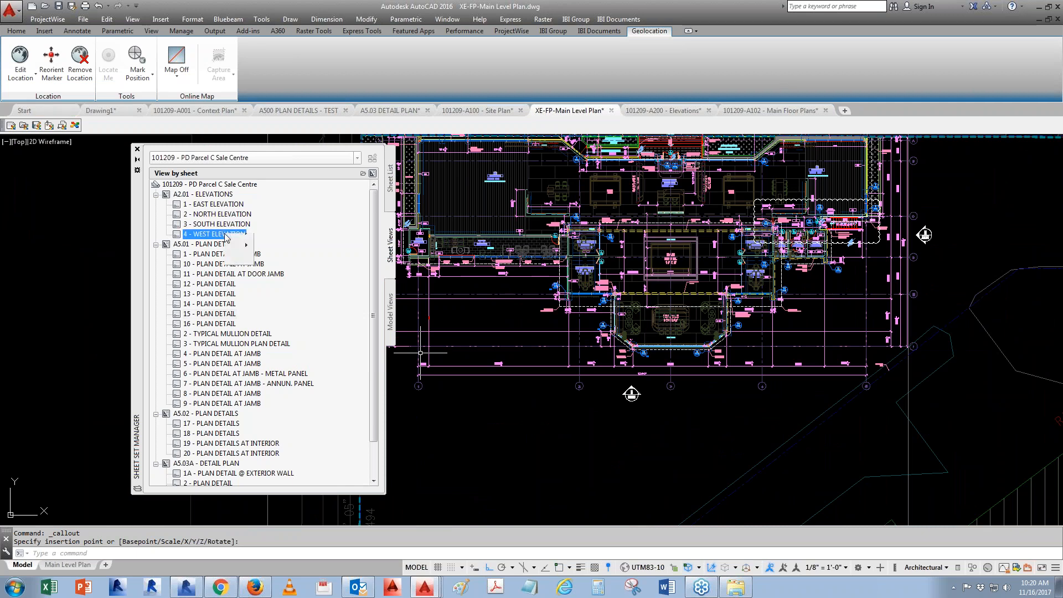
mouse_move(286, 283)
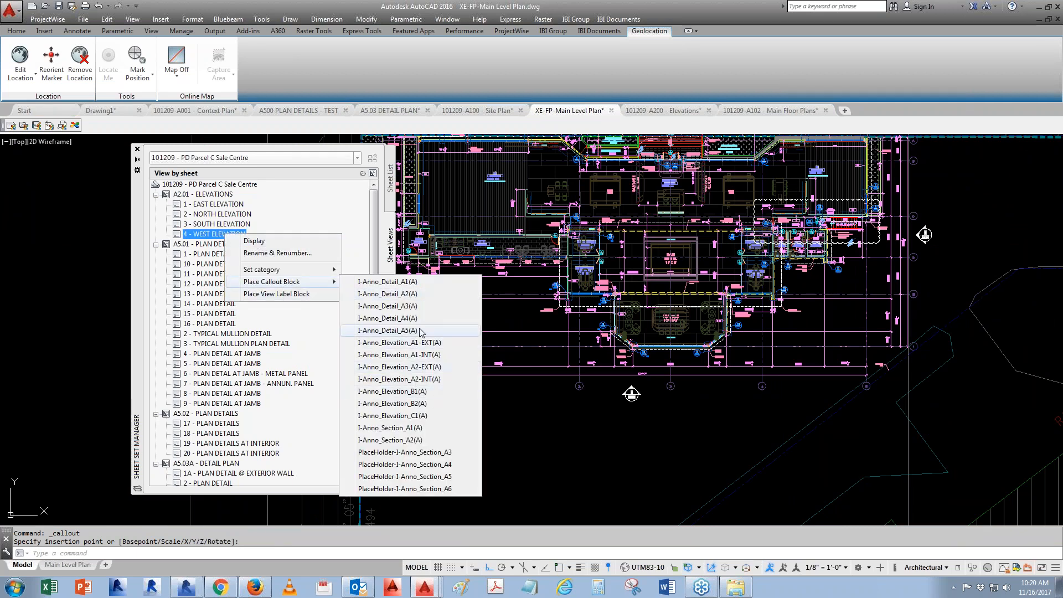
click(428, 368)
scroll(555, 318, up, 3)
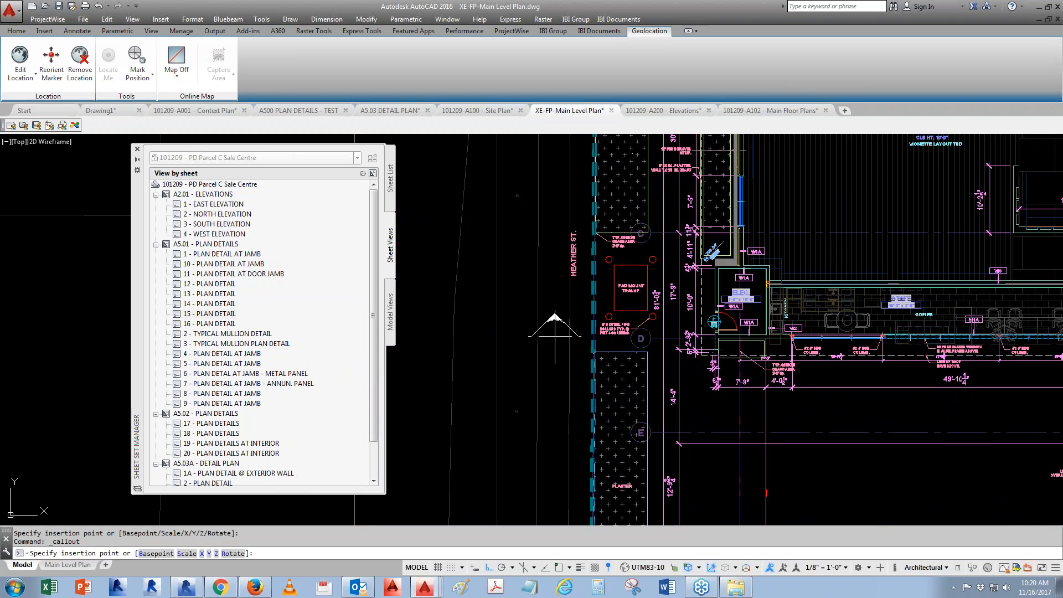
click(554, 336)
- Rotate the west elevation callout so it points toward the building
click(429, 372)
click(565, 339)
click(555, 351)
scroll(560, 317, up, 2)
click(547, 309)
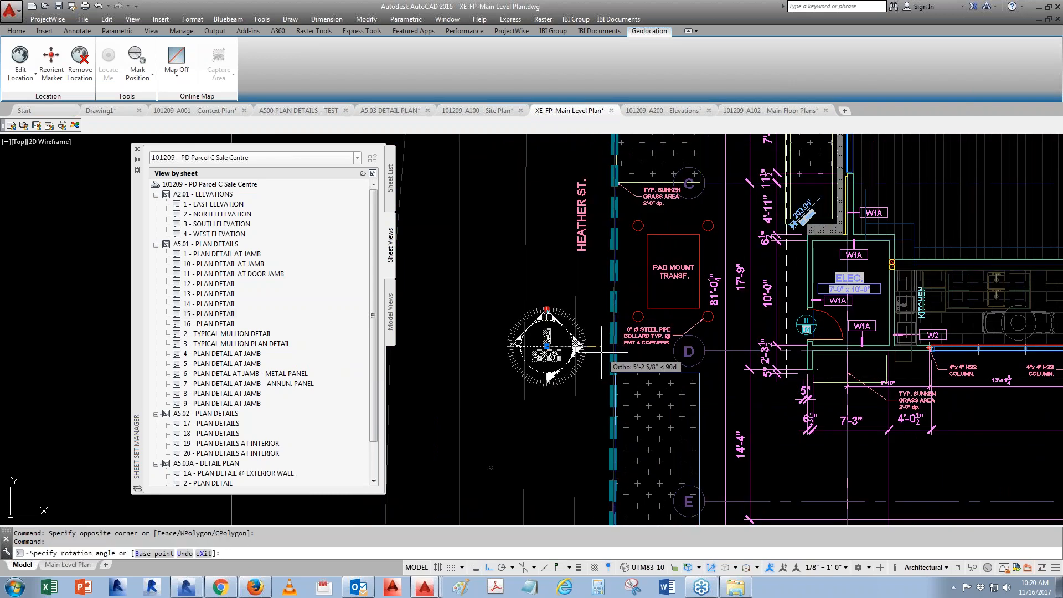
key(Escape)
key(Escape)
scroll(455, 298, down, 4)
- Regenerate the drawing and save it
text(re)
key(Return)
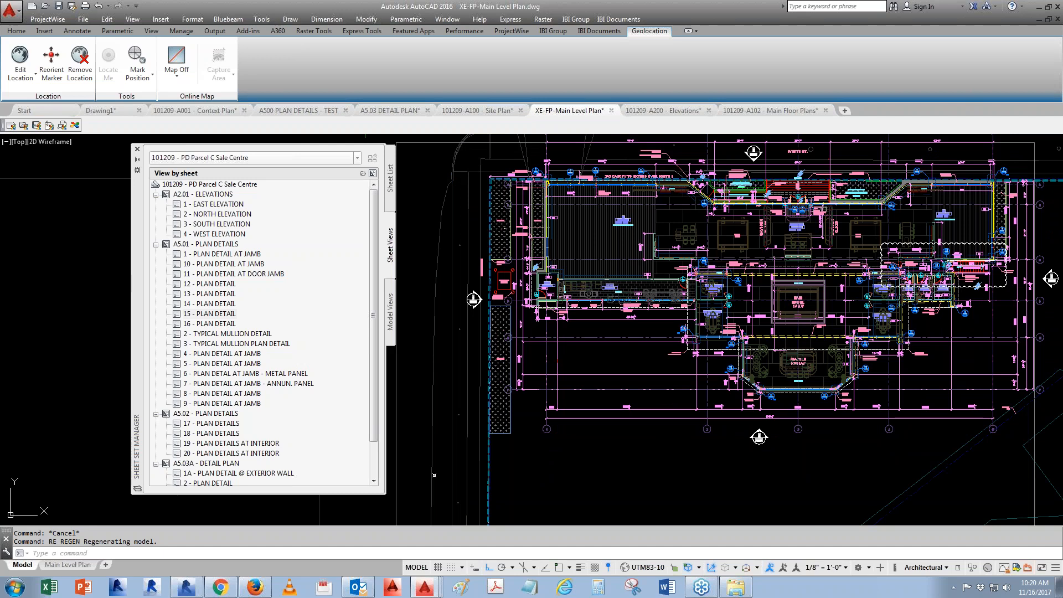
click(390, 179)
key(ctrl+s)
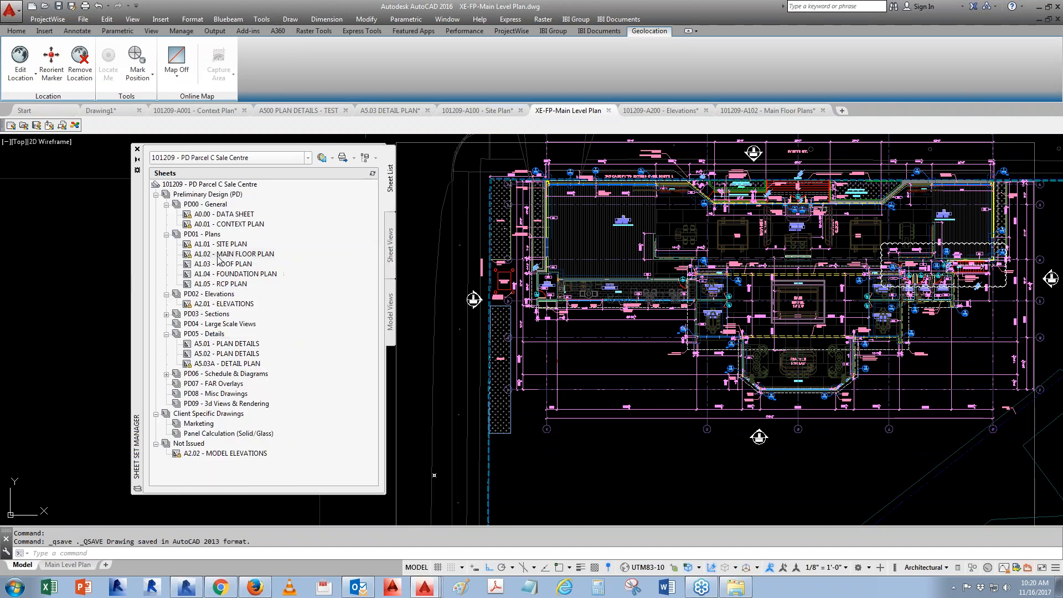
- Renumber the ELEVATIONS sheet as A2.00
right_click(224, 304)
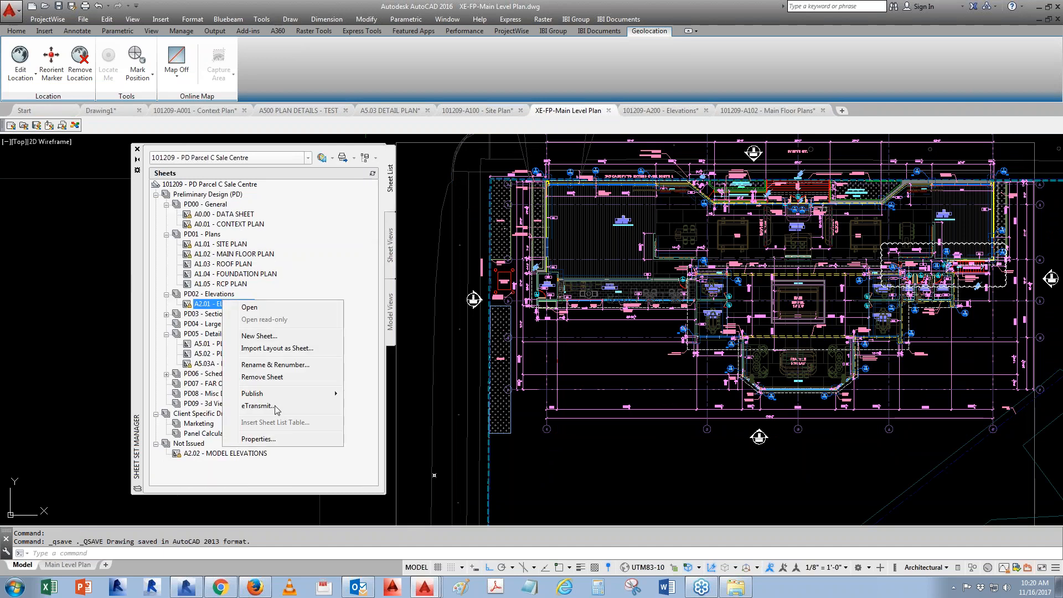
click(272, 364)
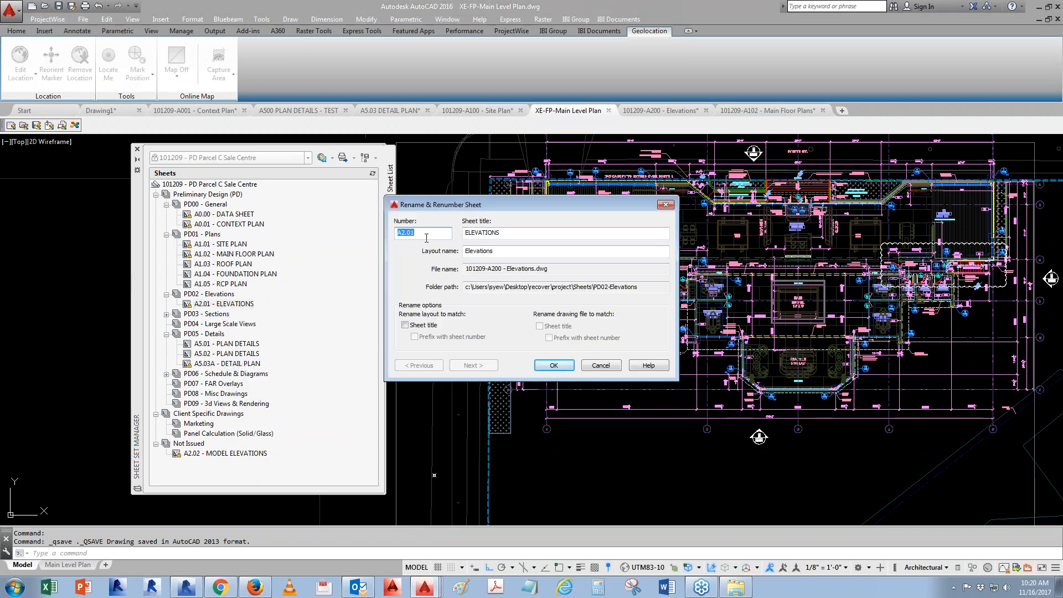
text(A2.00)
click(554, 365)
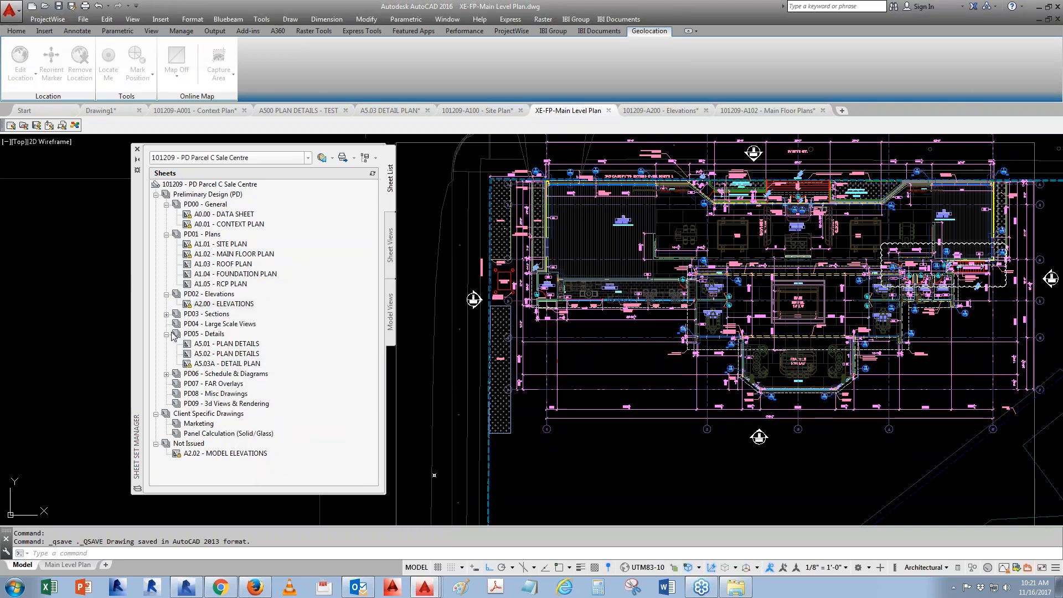
- Renumber the East Elevation view as 2 and the North Elevation view as 1
text(REA)
key(Return)
scroll(759, 426, up, 10)
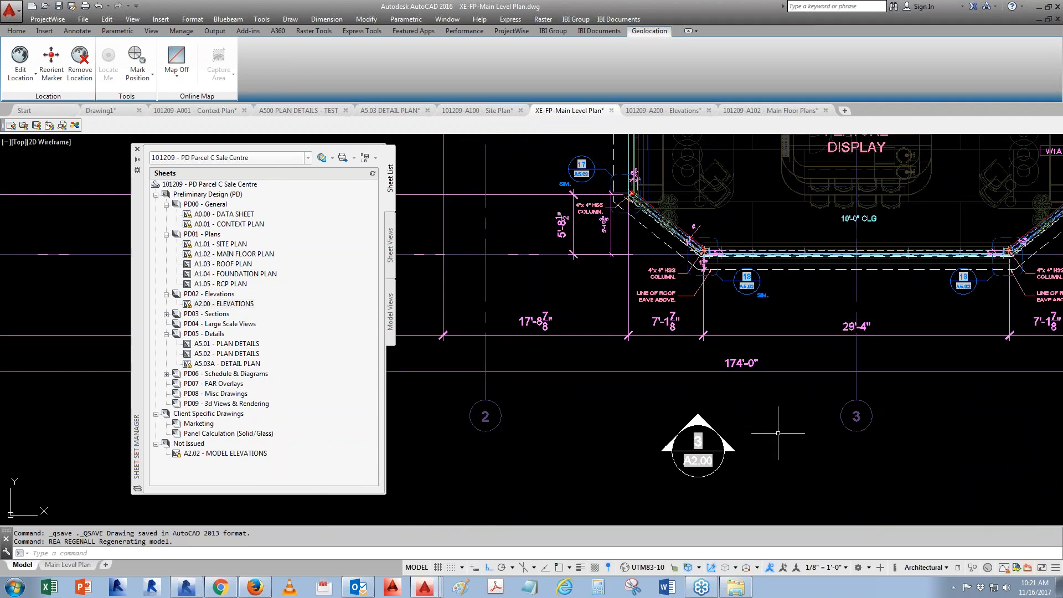
click(390, 244)
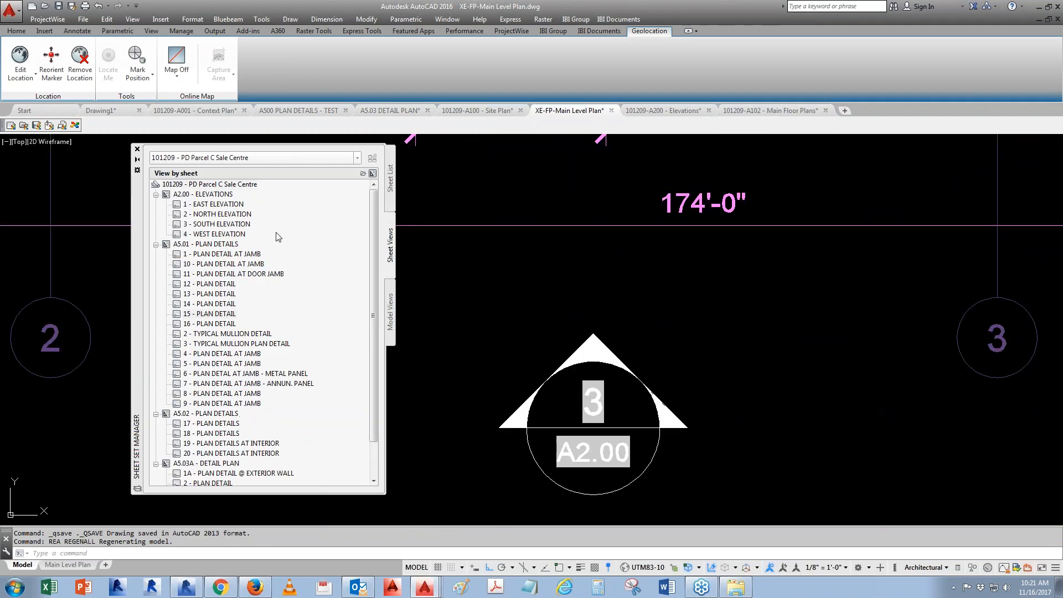
right_click(216, 208)
click(260, 228)
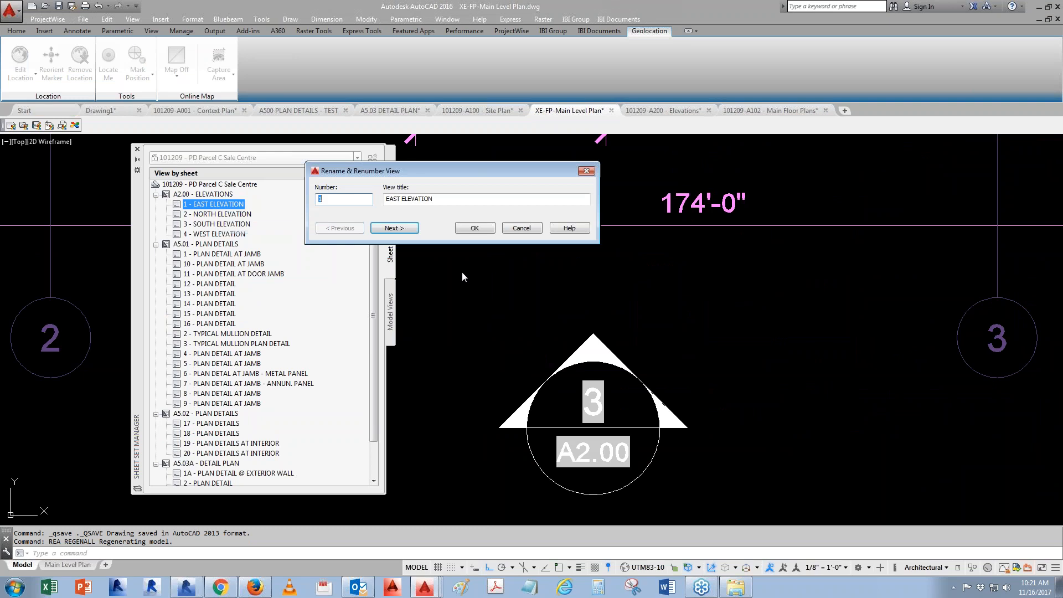
text(2)
click(475, 227)
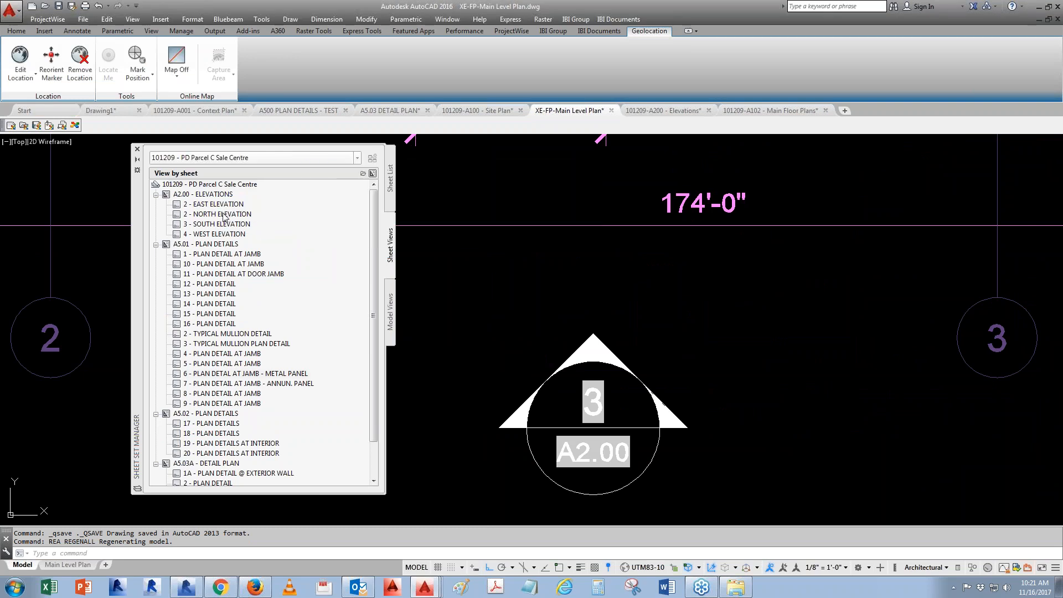
right_click(224, 214)
click(279, 233)
text(1)
click(475, 228)
- Renumber the West Elevation view as 3 and the South Elevation view as 4
right_click(213, 234)
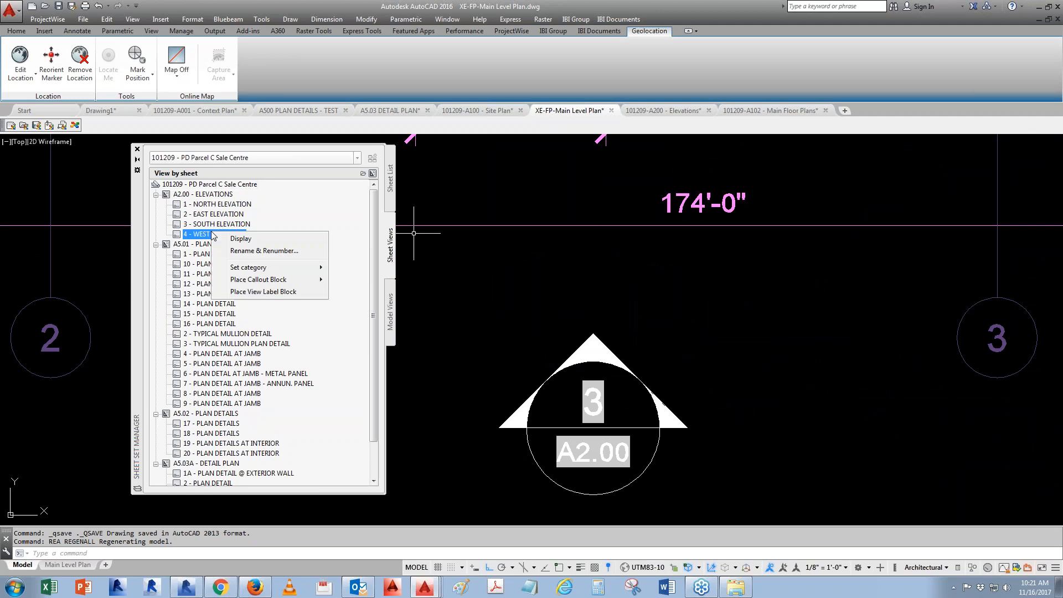
click(266, 251)
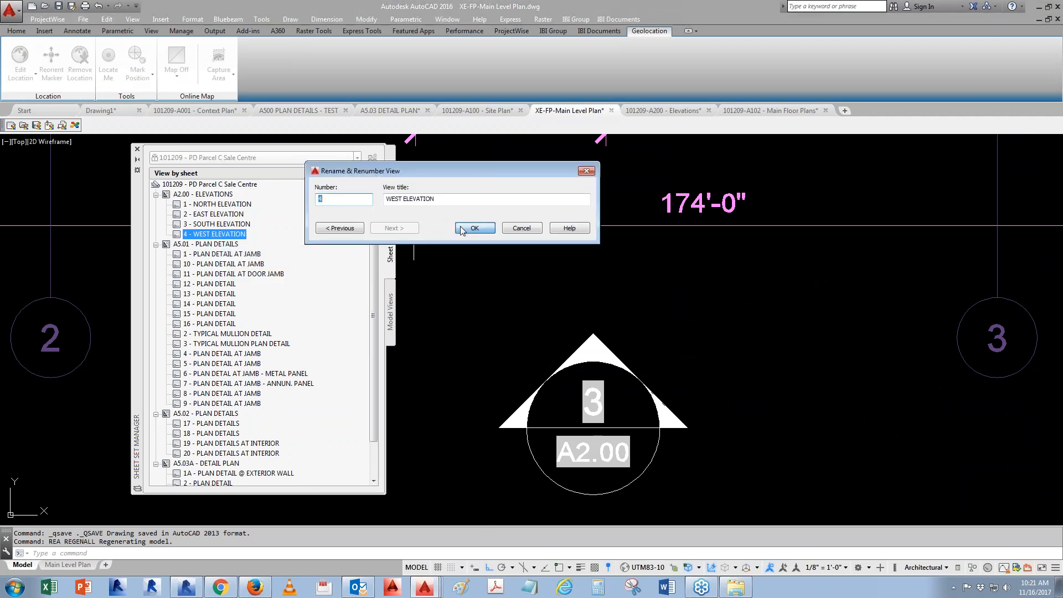
text(3)
click(474, 228)
right_click(214, 224)
click(249, 244)
text(4)
click(474, 227)
- Open the A3.01 - SECTIONS sheet from the Sections subset
scroll(794, 484, down, 5)
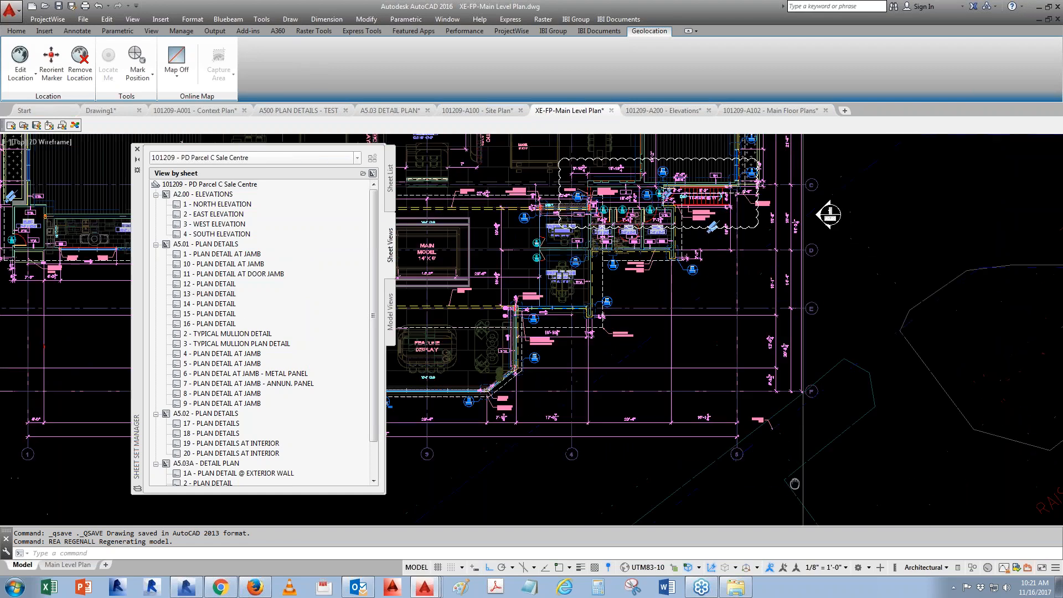
scroll(824, 163, up, 6)
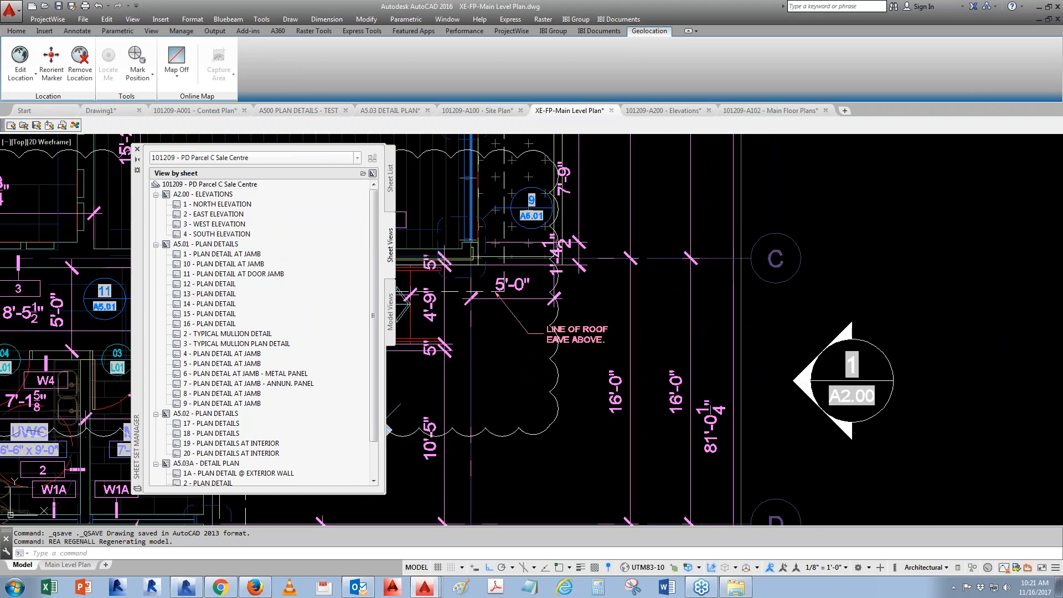
scroll(996, 333, down, 6)
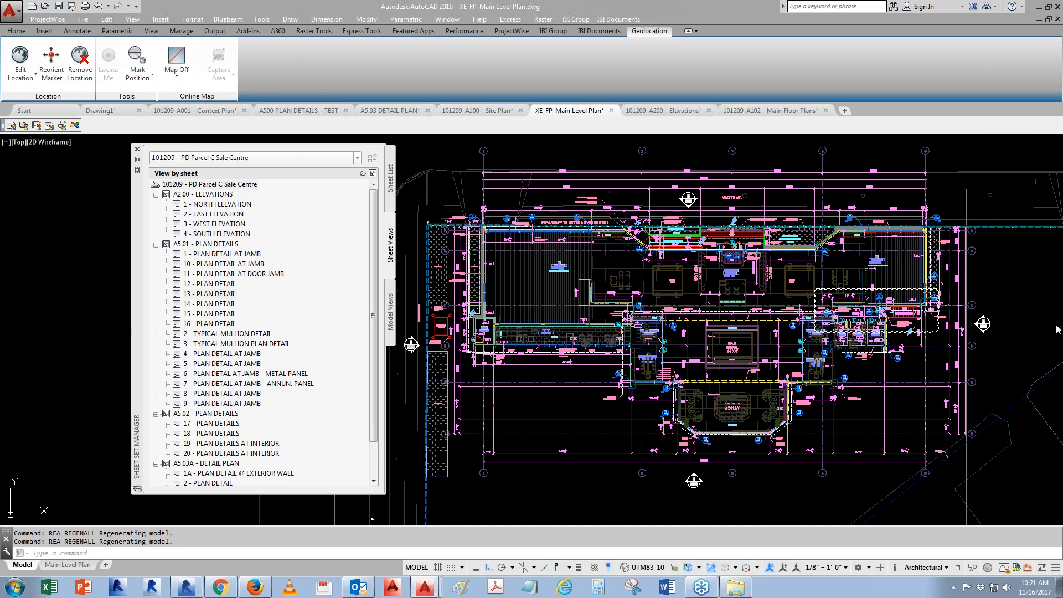
click(392, 179)
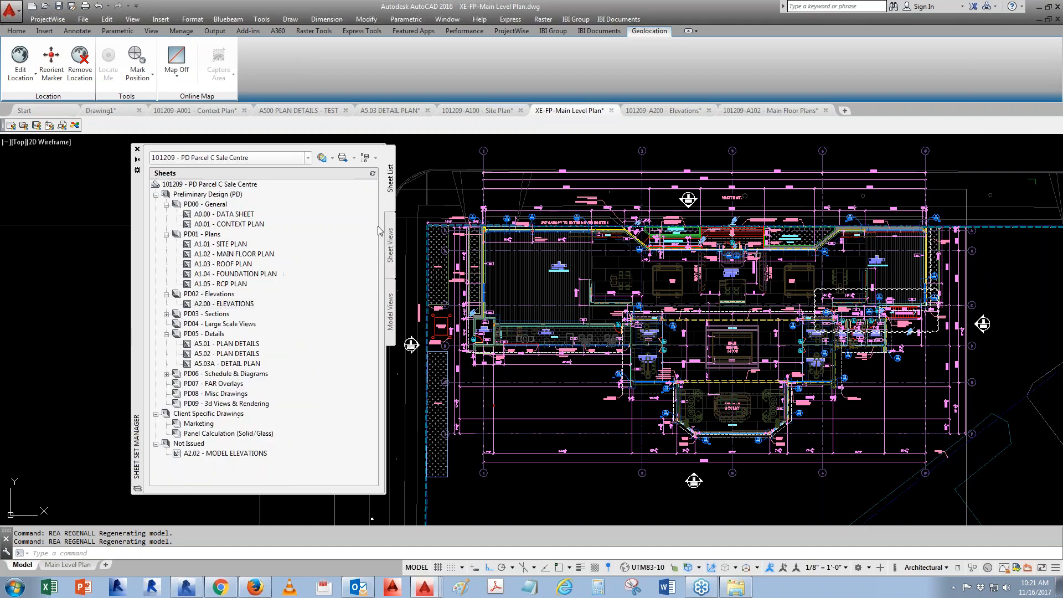
double_click(216, 314)
double_click(232, 325)
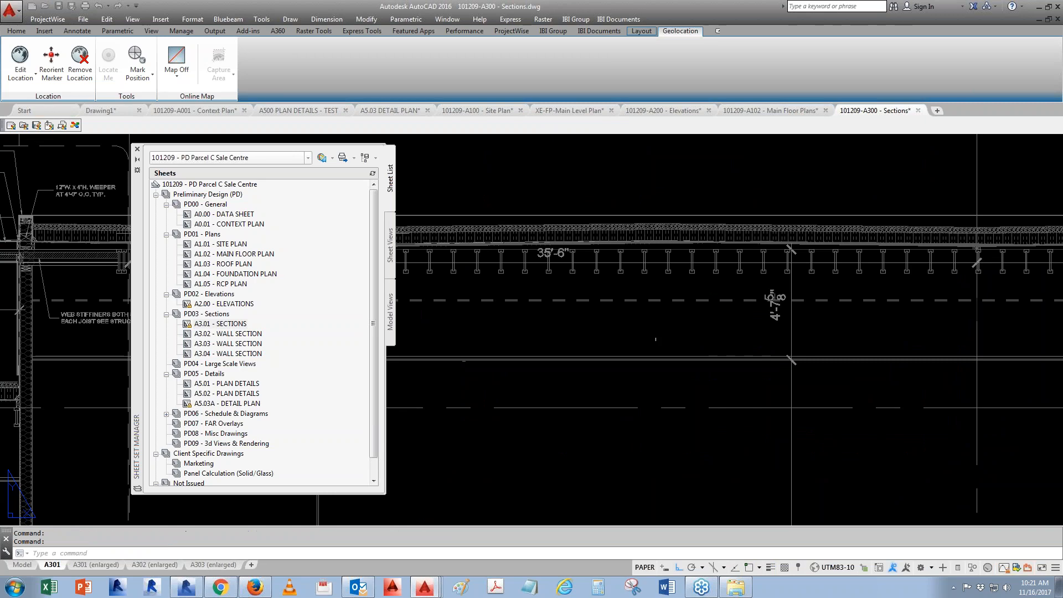
- Create a named view SECTION A-A defined by a window around the wood frame section
scroll(604, 257, down, 4)
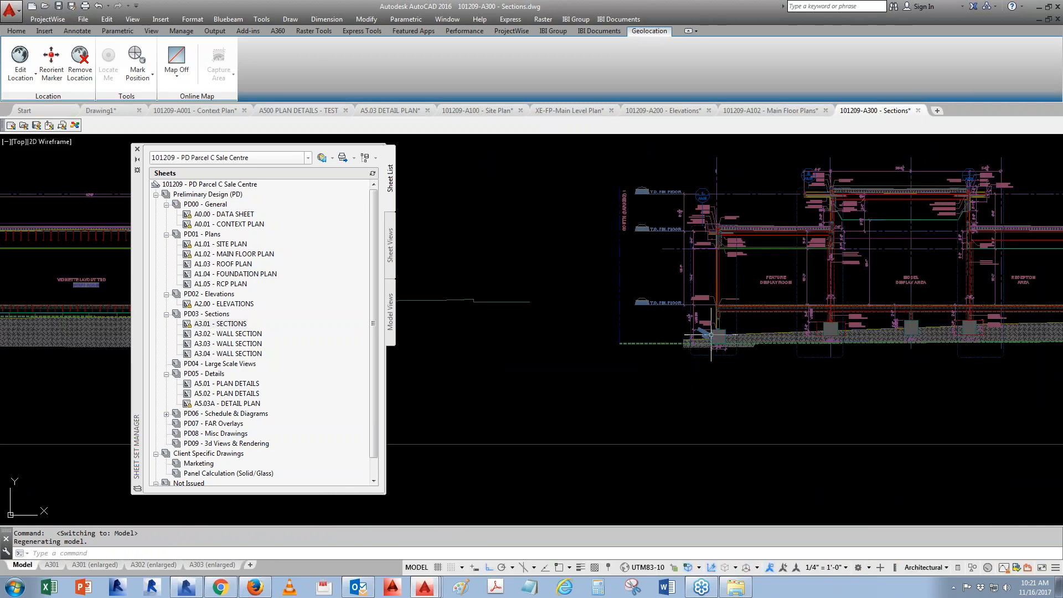
scroll(711, 354, down, 4)
middle_drag(391, 366, 789, 370)
middle_drag(565, 363, 693, 366)
text(v)
key(Return)
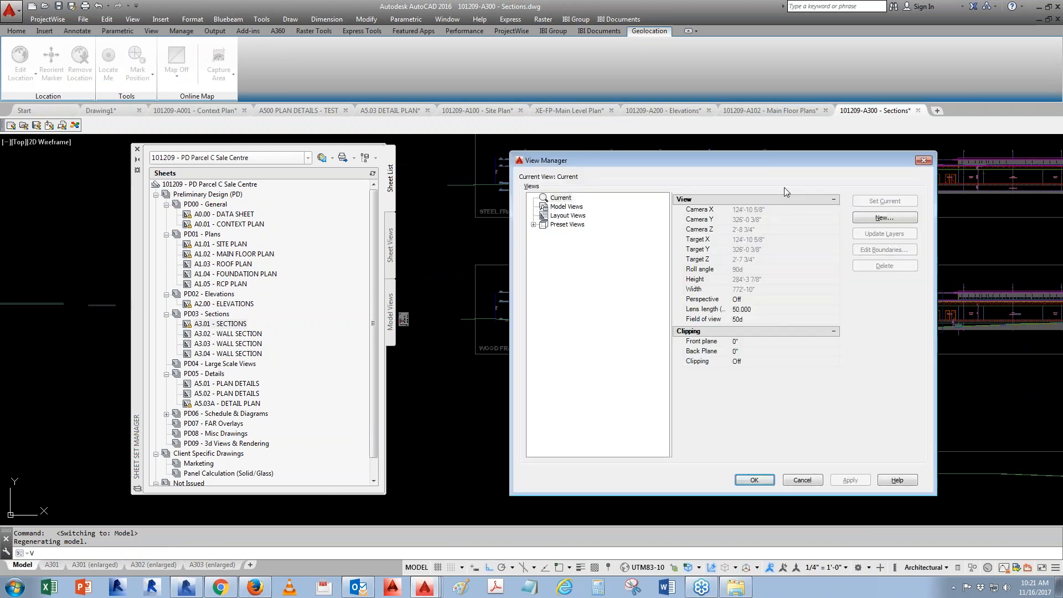
drag(771, 160, 667, 160)
click(784, 219)
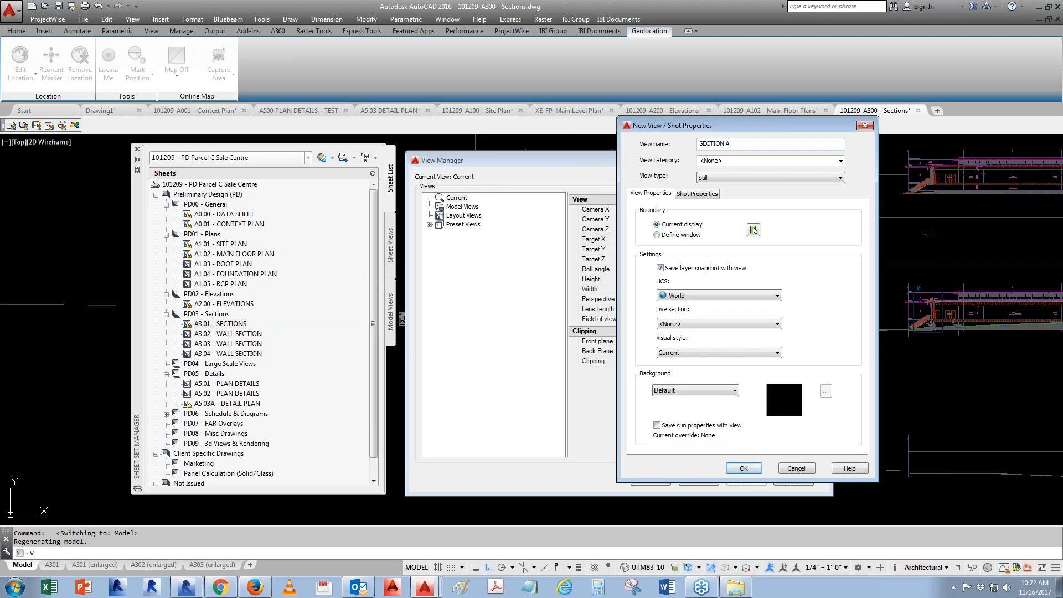
click(658, 235)
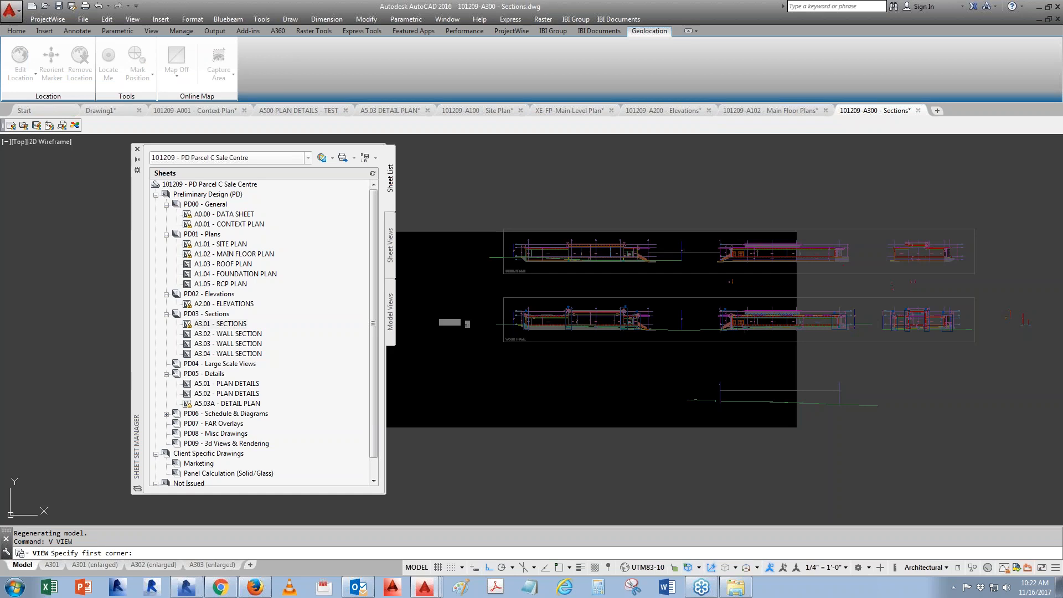
scroll(499, 289, up, 4)
click(492, 285)
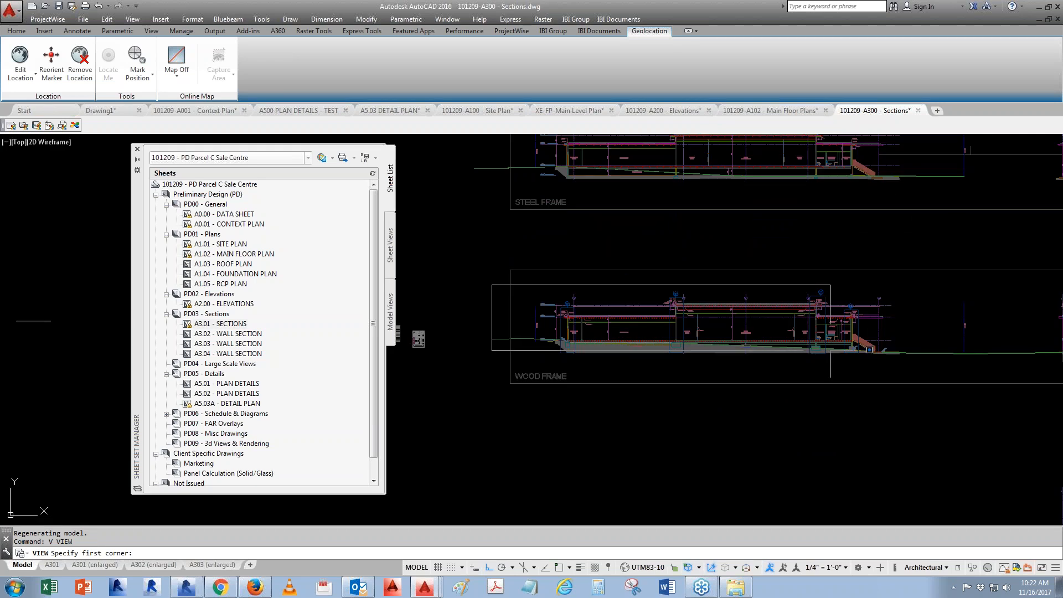
middle_drag(925, 361, 857, 361)
click(852, 363)
key(Return)
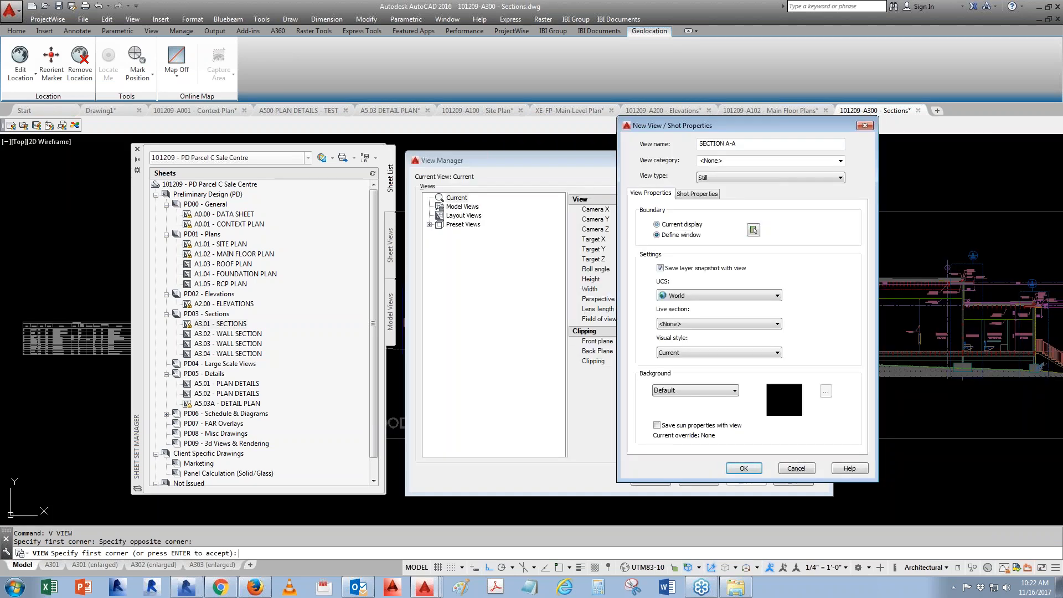
click(743, 468)
- Create a named view SECTION B-B defined by a window around the next building section
click(650, 480)
text(v)
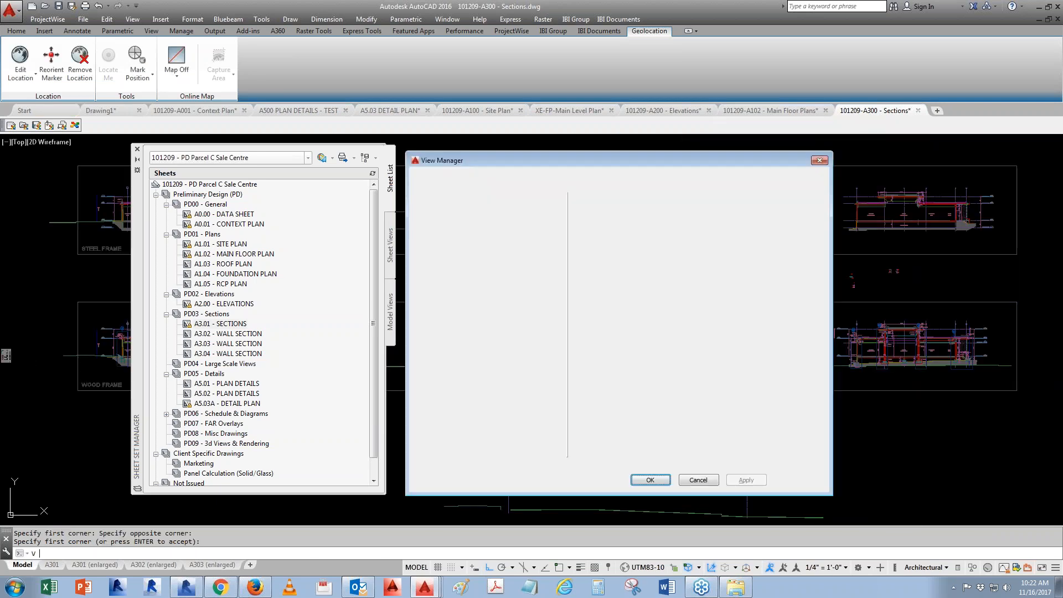
click(781, 218)
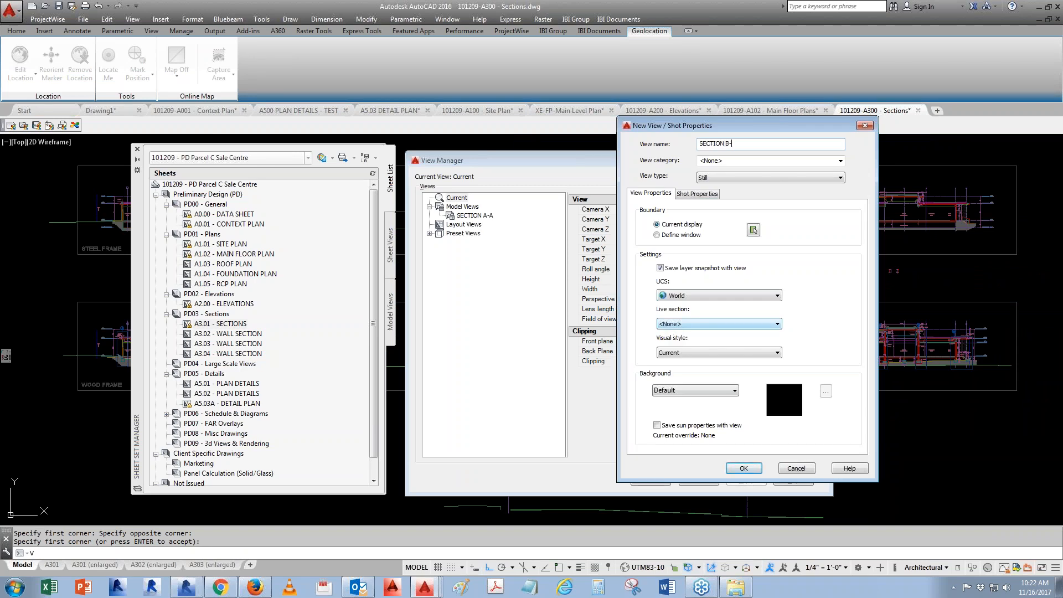
click(658, 235)
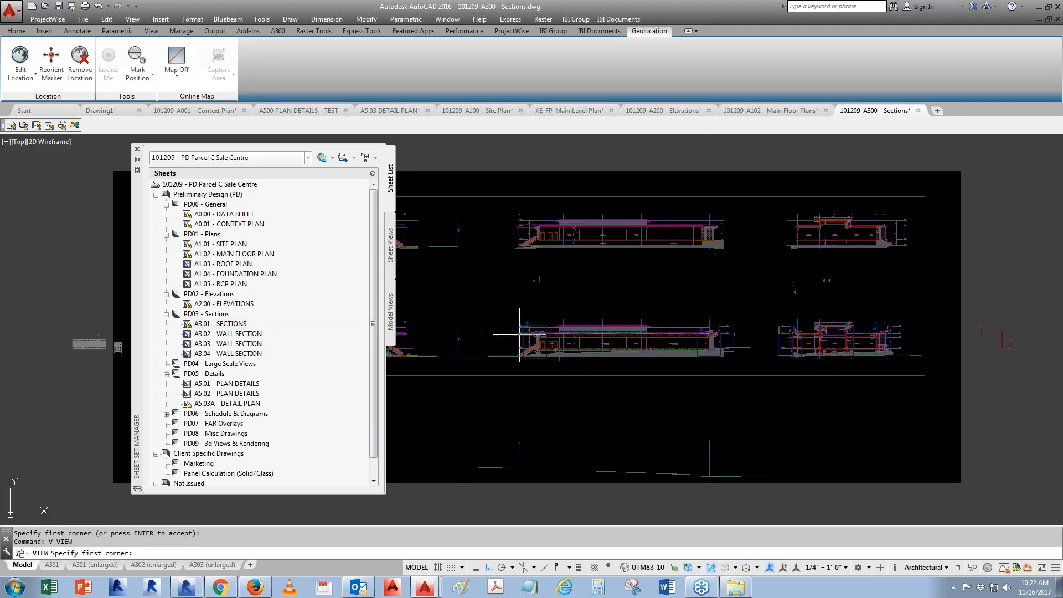
click(494, 314)
click(743, 368)
key(Return)
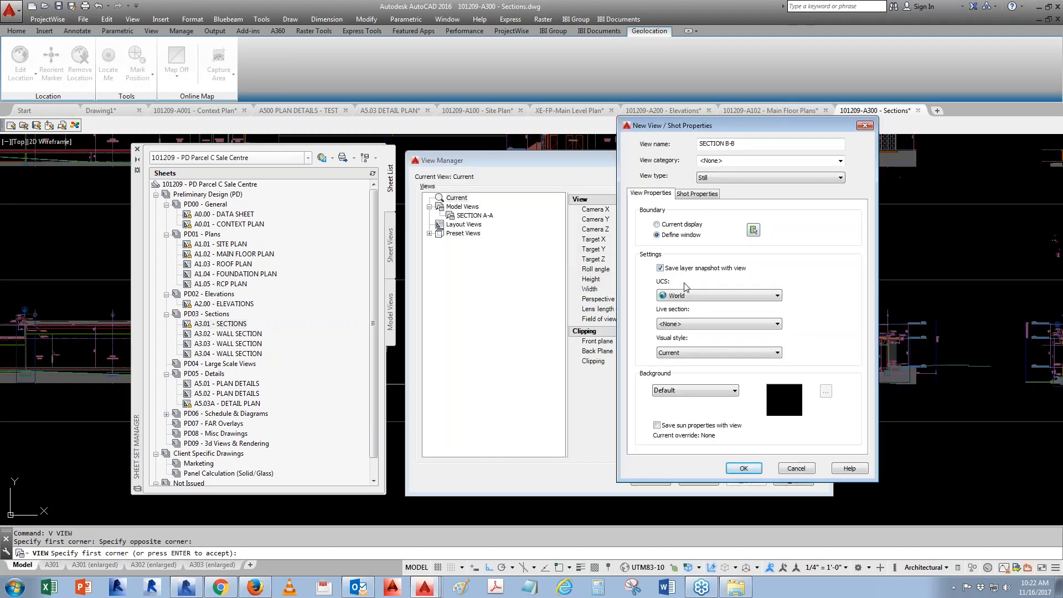
click(748, 470)
- Create a named view SECTION C-C defined by a window around the remaining section
click(775, 225)
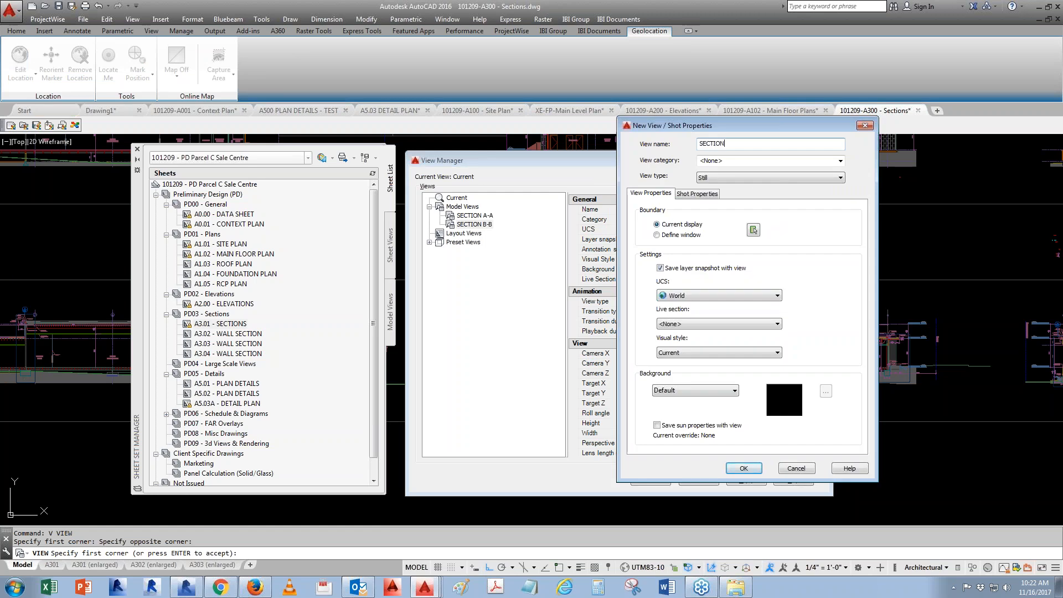
text(SECTION C-C)
click(753, 229)
click(550, 281)
click(782, 353)
key(Return)
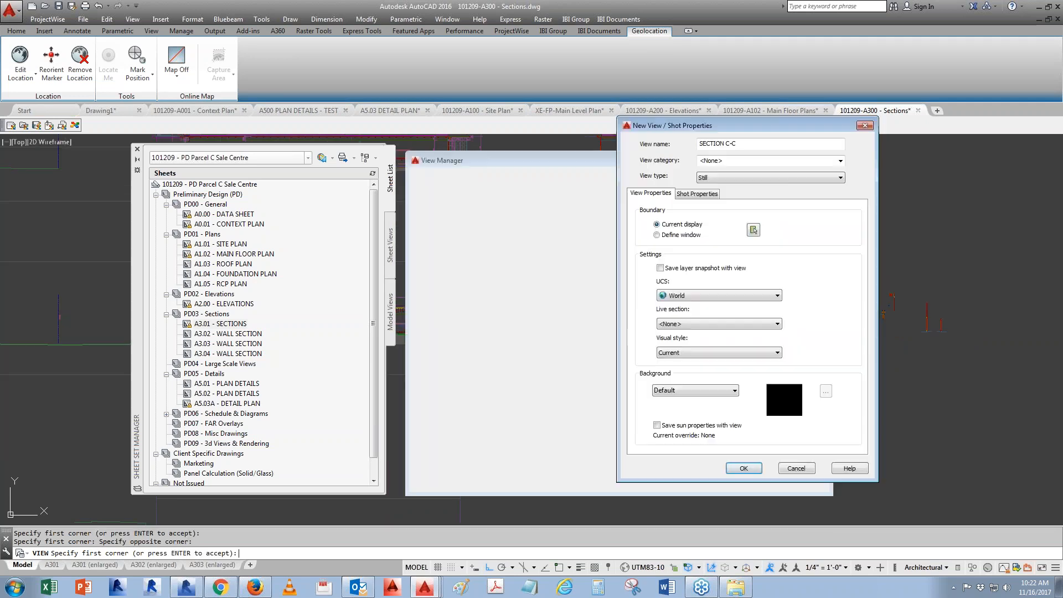
click(729, 472)
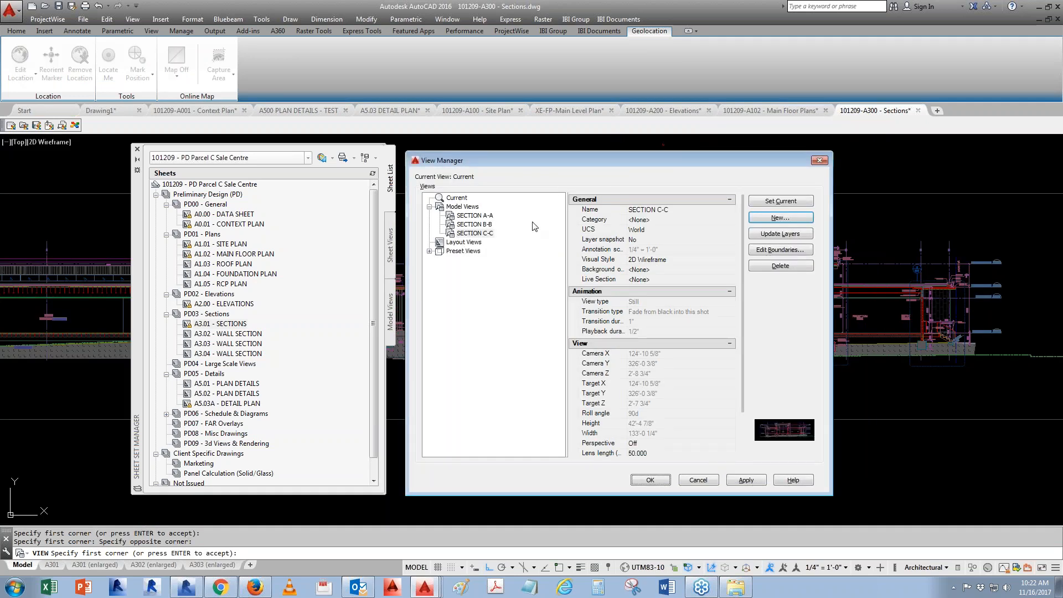
click(663, 481)
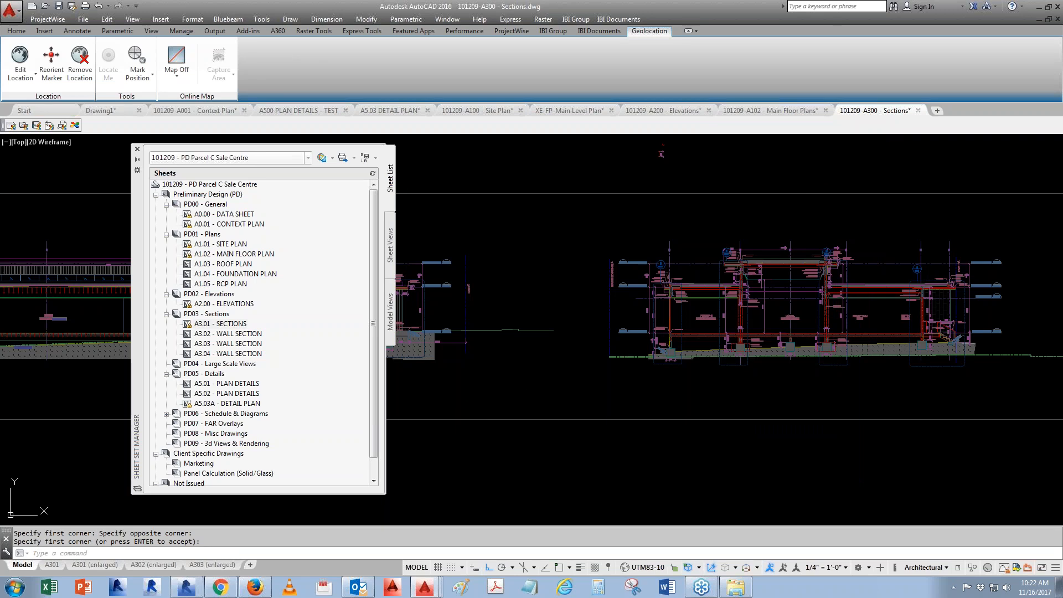
- Save the sections drawing and switch to the A301 layout
key(ctrl+s)
click(52, 565)
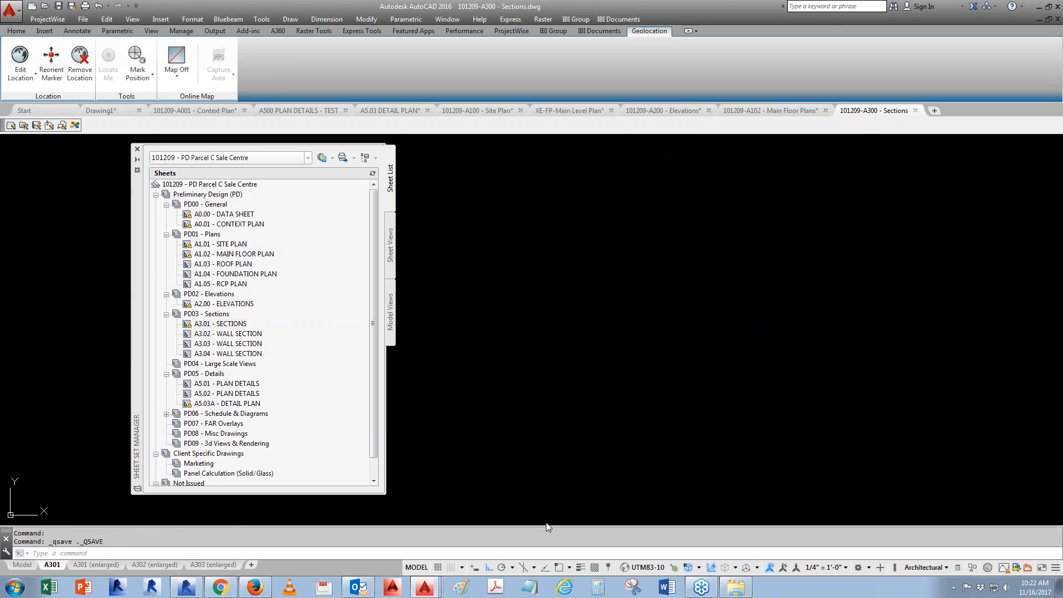
- Erase the existing section viewports from the A301 layout, keeping the small plan view
scroll(670, 416, up, 2)
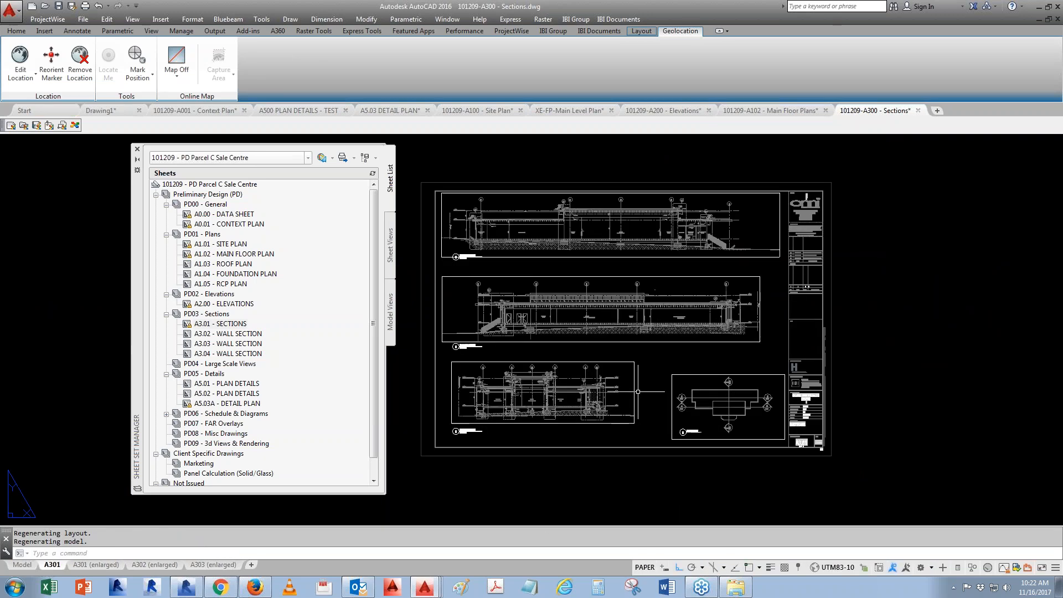
text(e)
key(Return)
click(507, 440)
click(455, 222)
key(Return)
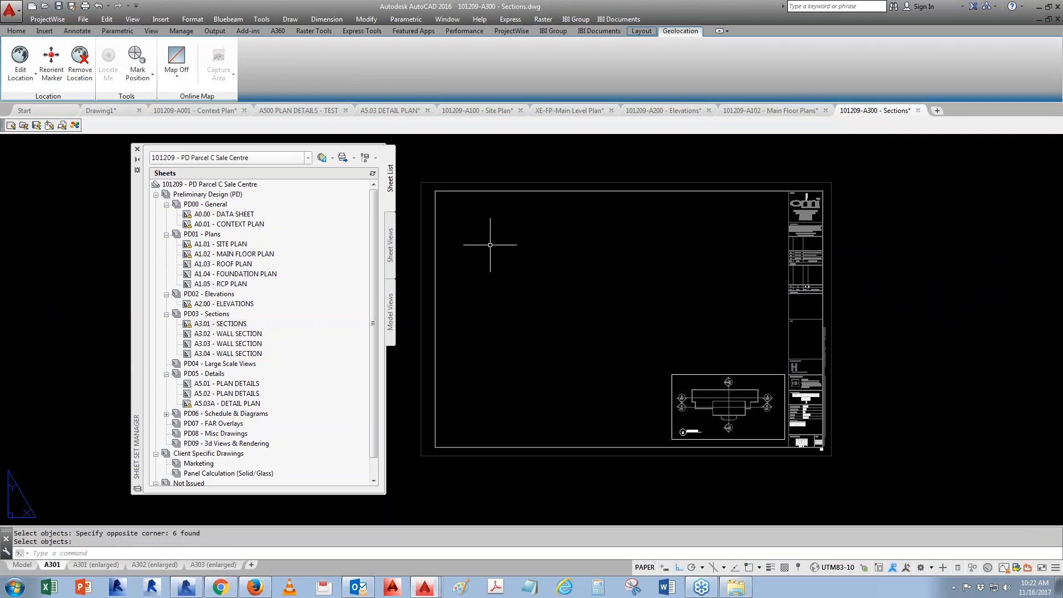
- Place the SECTION A-A model view from Sections.dwg near the top of the A301 sheet
click(391, 277)
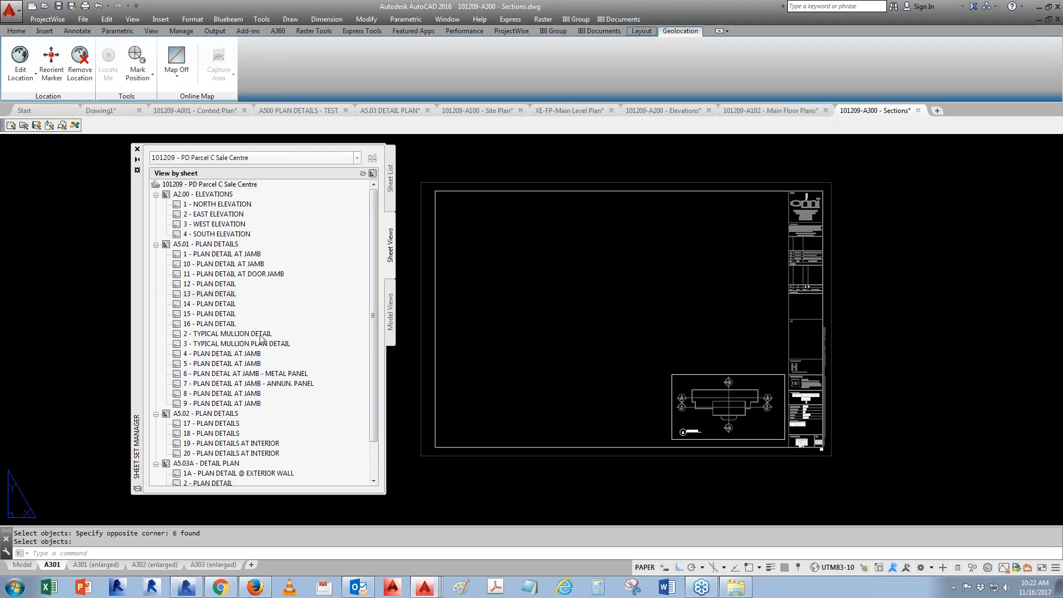
click(391, 321)
double_click(219, 304)
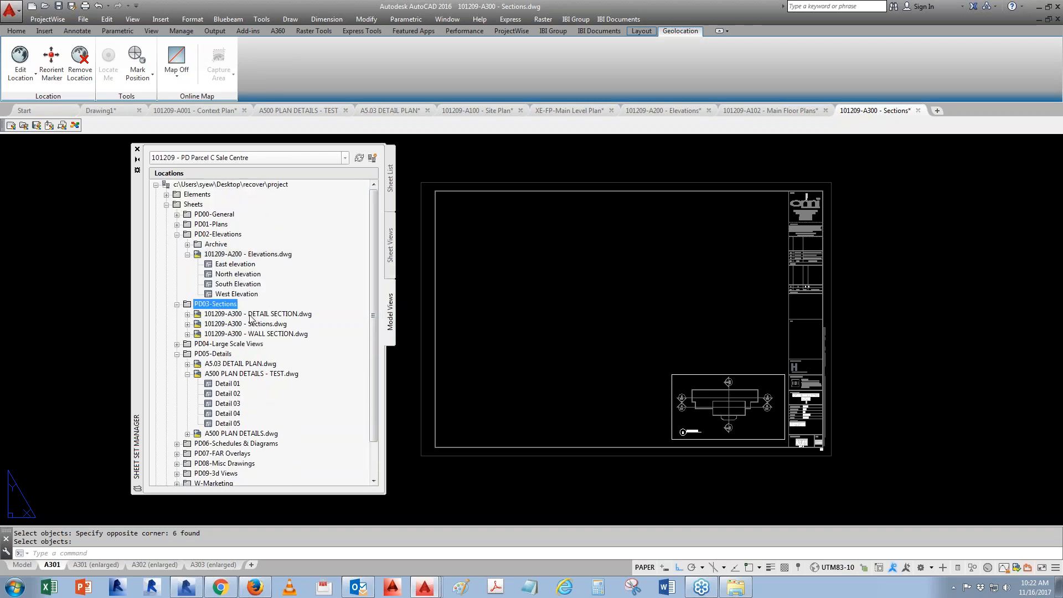
click(188, 324)
right_click(232, 335)
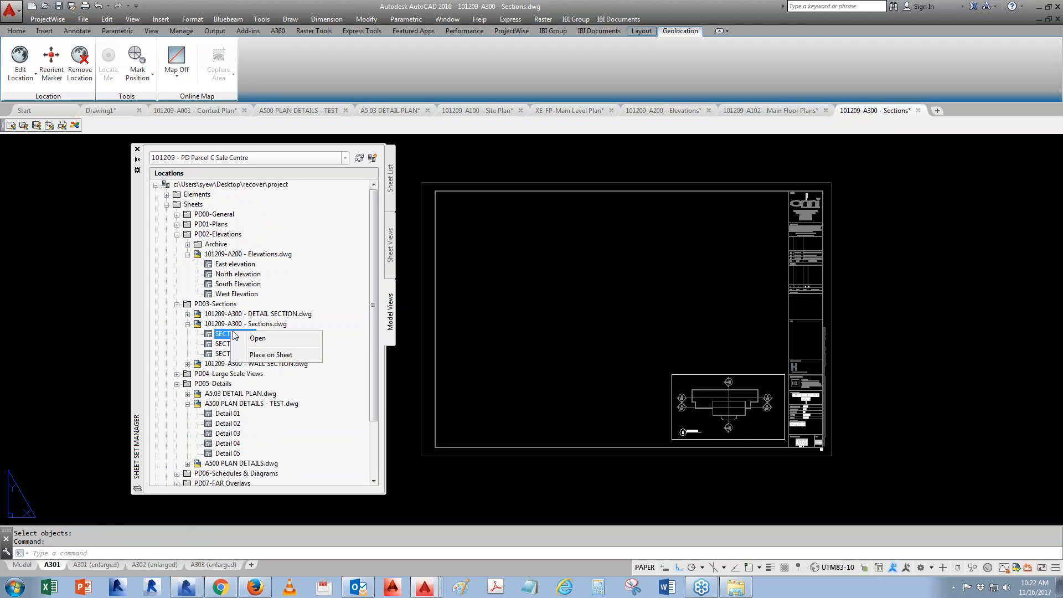
click(283, 357)
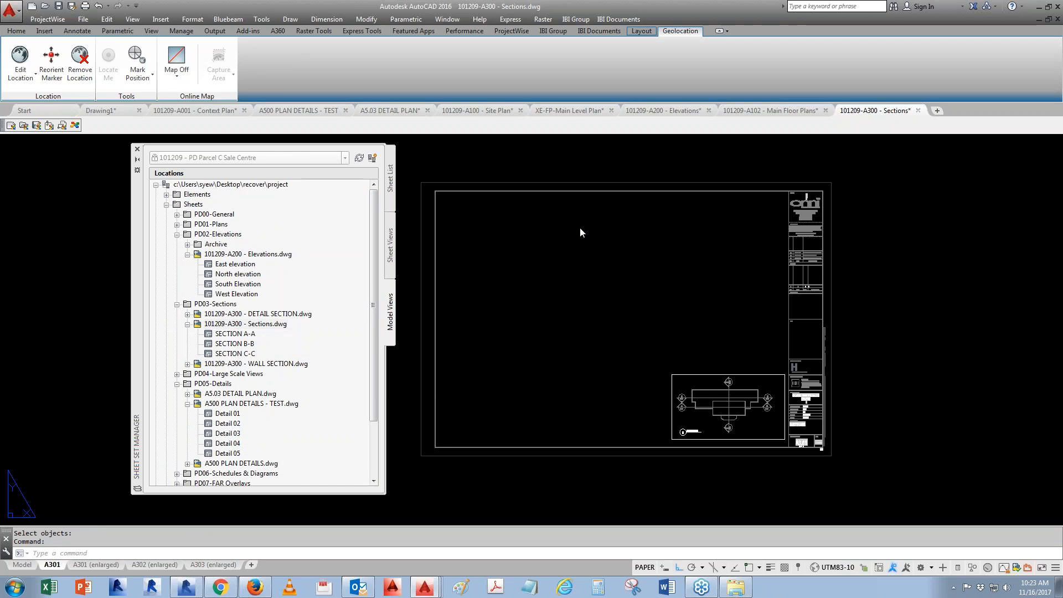
right_click(519, 262)
click(561, 297)
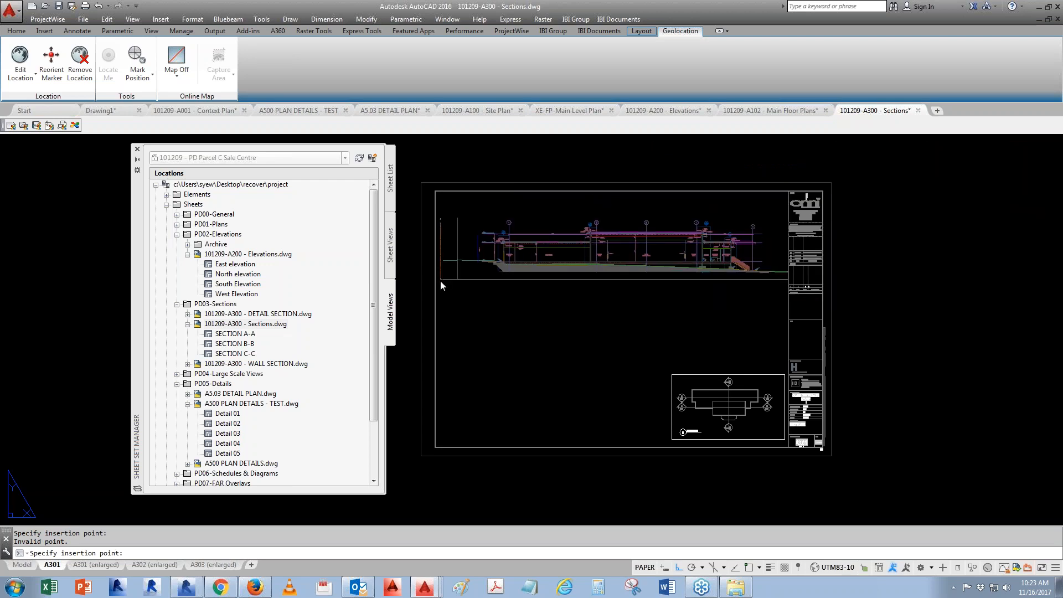
click(441, 281)
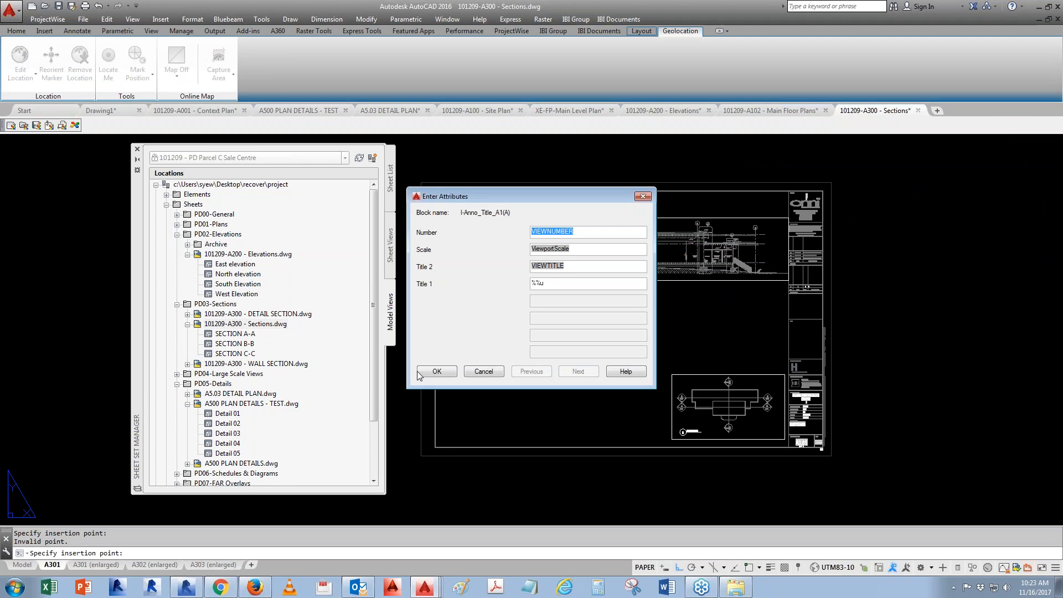
key(Return)
- Place the SECTION B-B view at 1/8" = 1'-0" below section A-A on the sheet
click(249, 344)
right_click(249, 344)
click(287, 365)
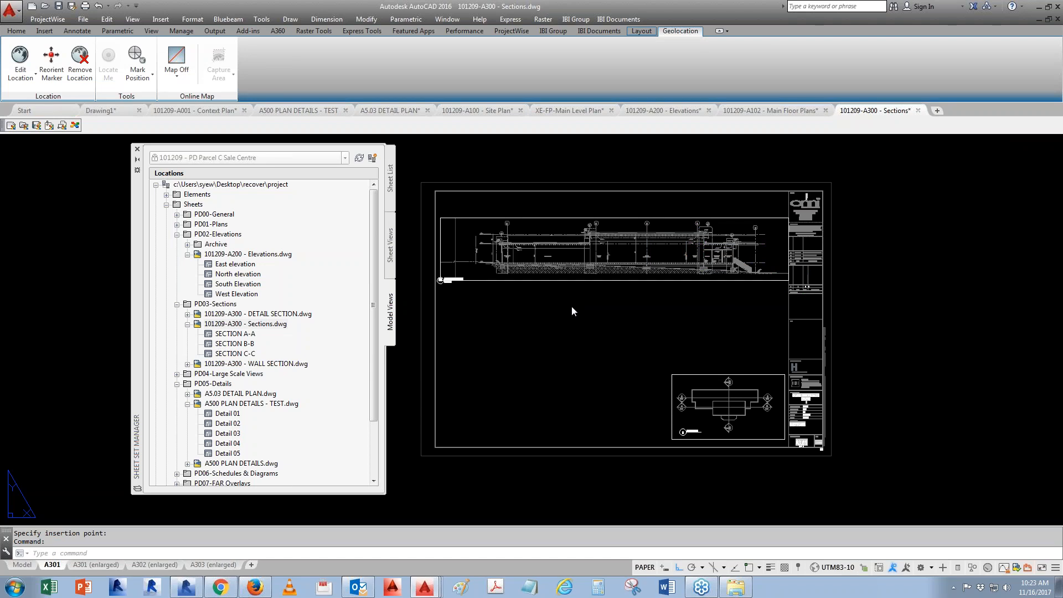
right_click(549, 334)
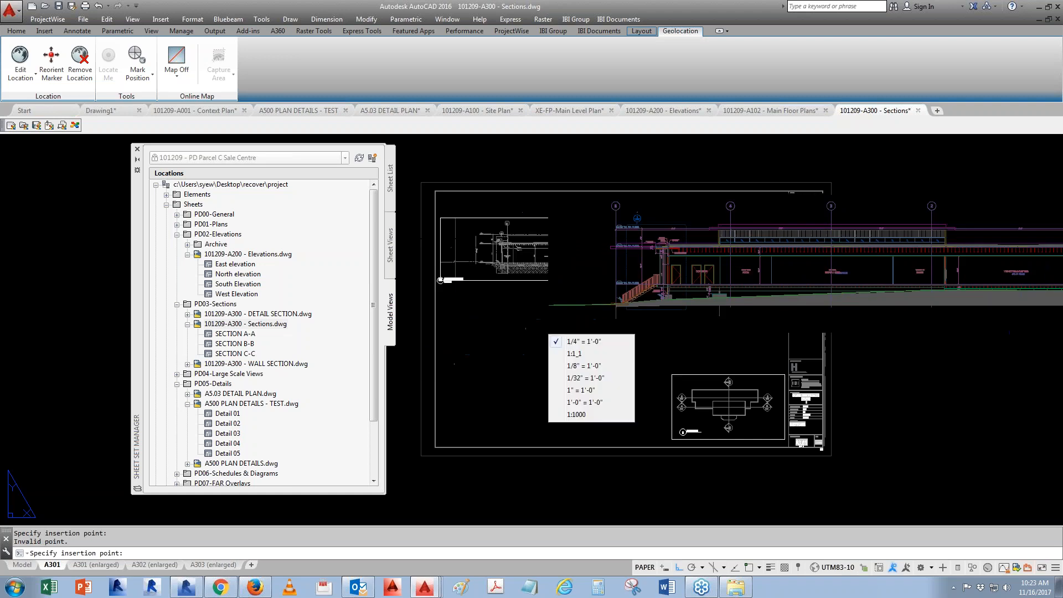
click(587, 366)
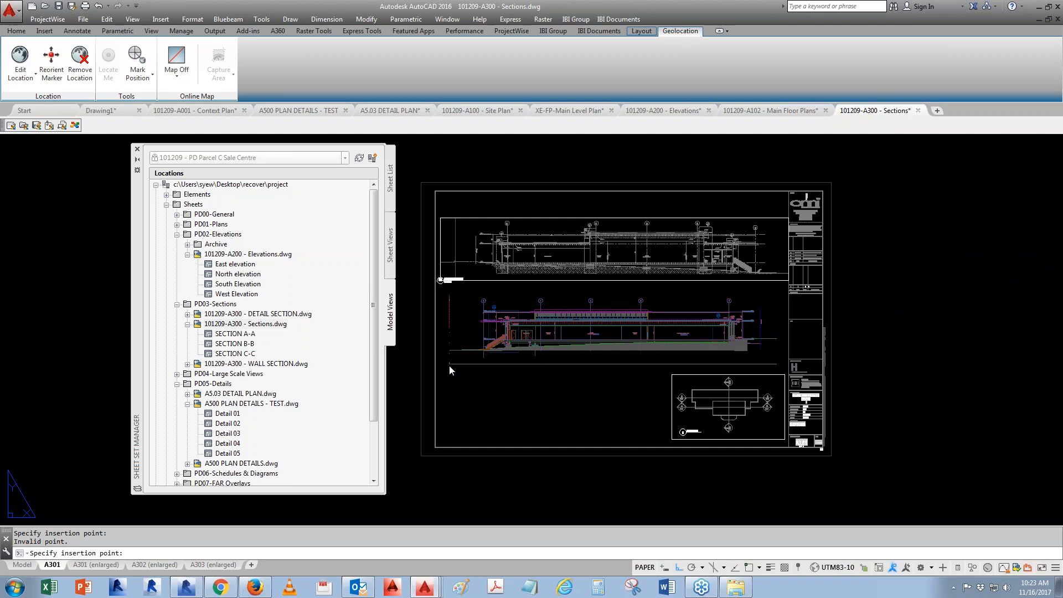
click(450, 365)
key(Return)
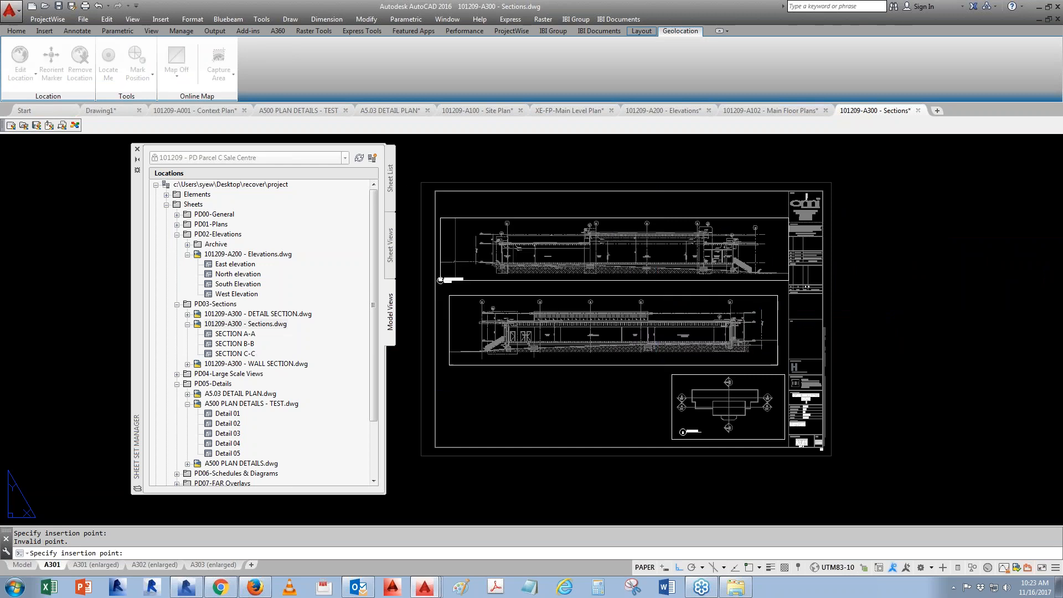
- Place the SECTION C-C view at 1/8" = 1'-0" in the sheet's lower left area
right_click(267, 354)
click(299, 378)
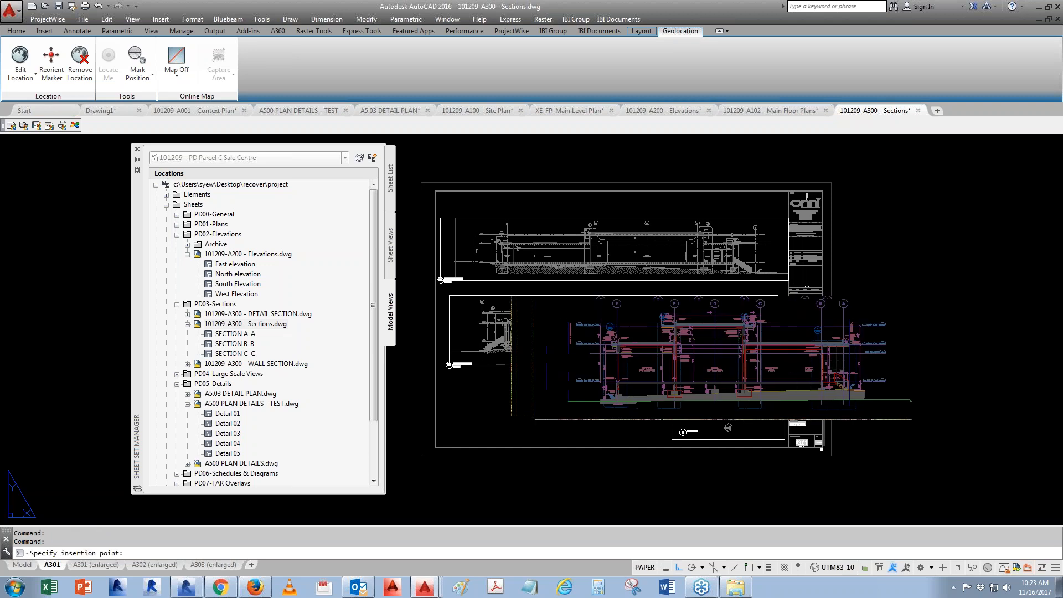
right_click(579, 415)
click(614, 460)
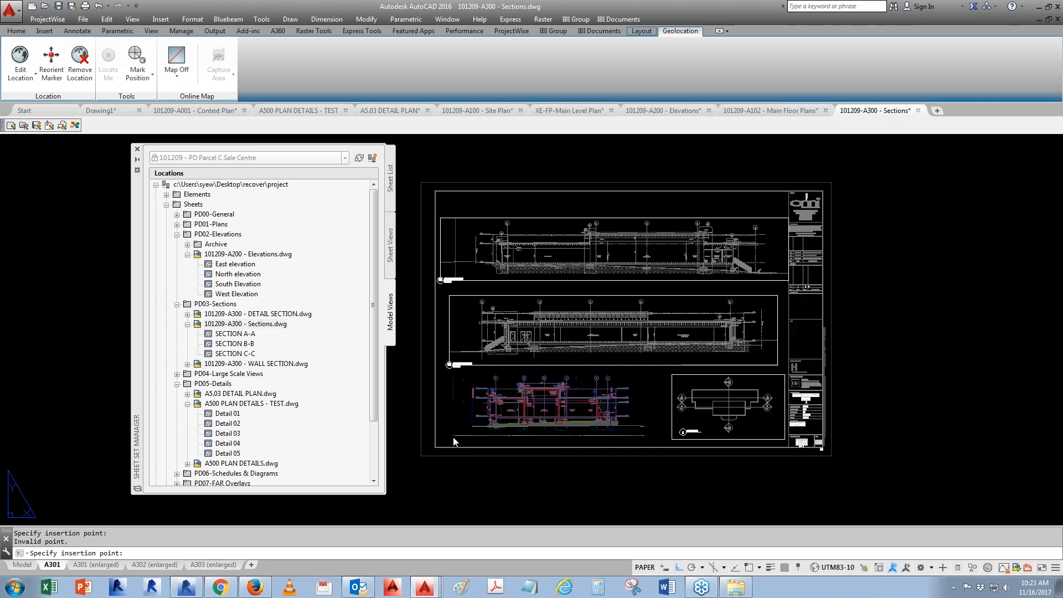
click(549, 407)
click(437, 371)
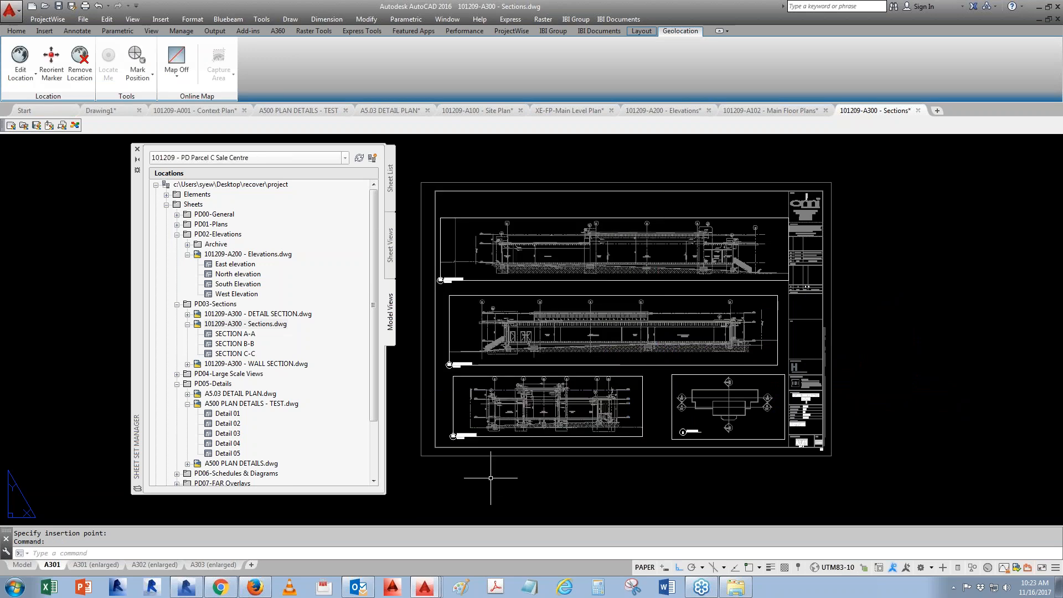
- Renumber the SECTION A-A sheet view as 1 and remove the (2) suffix from its title
click(391, 246)
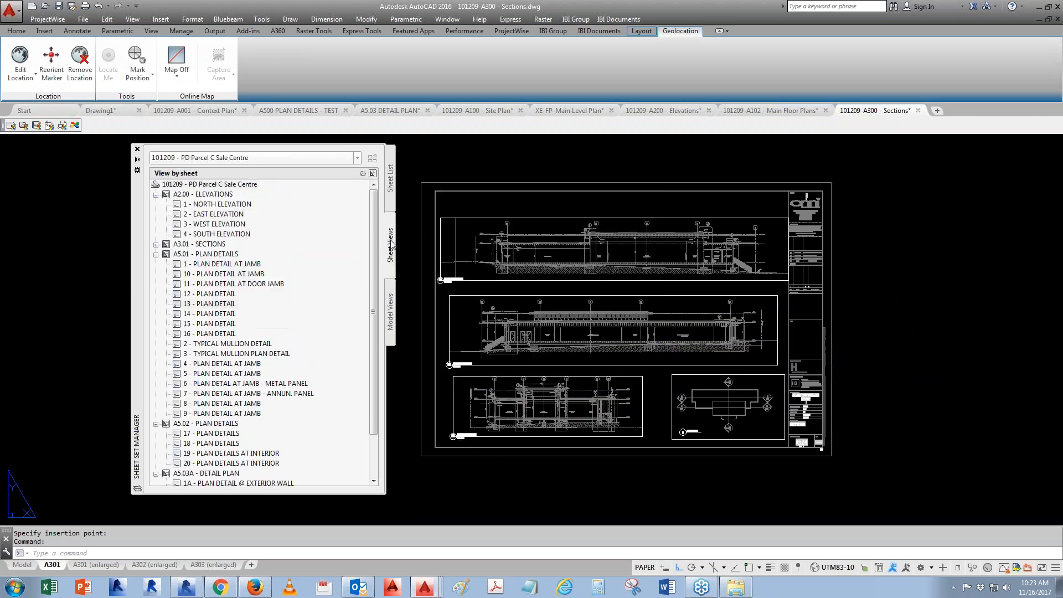
click(156, 245)
right_click(222, 254)
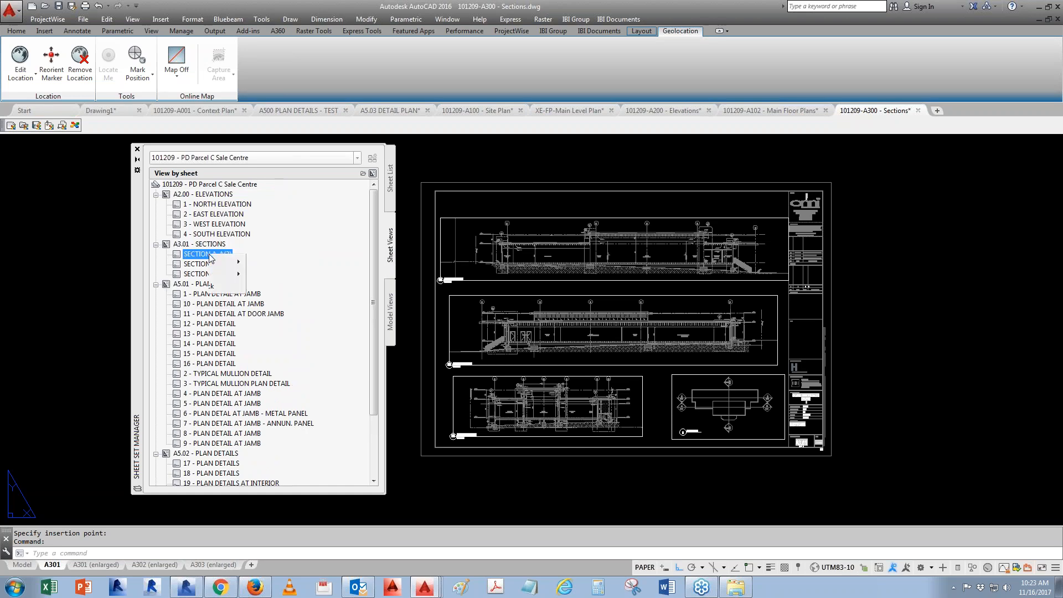
click(262, 273)
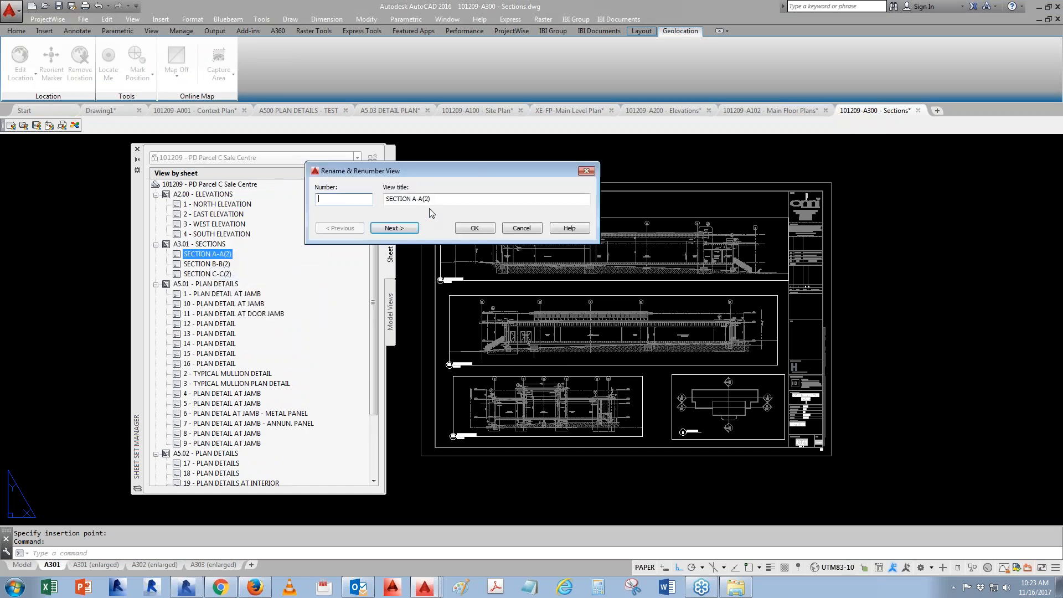
text(1)
click(434, 201)
key(BackSpace)
key(BackSpace)
key(BackSpace)
click(485, 229)
- Renumber SECTION B-B as 2 and SECTION C-C as 3, removing the (2) suffix from the titles
click(214, 267)
right_click(213, 267)
click(266, 285)
text(2)
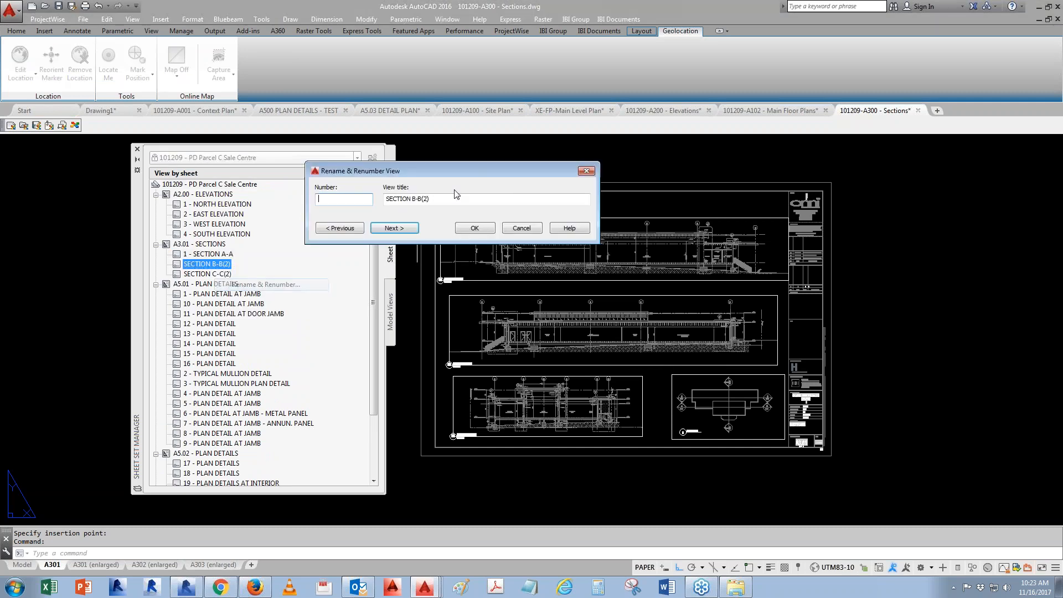
click(394, 228)
text(3)
click(439, 199)
key(BackSpace)
key(BackSpace)
key(BackSpace)
click(474, 228)
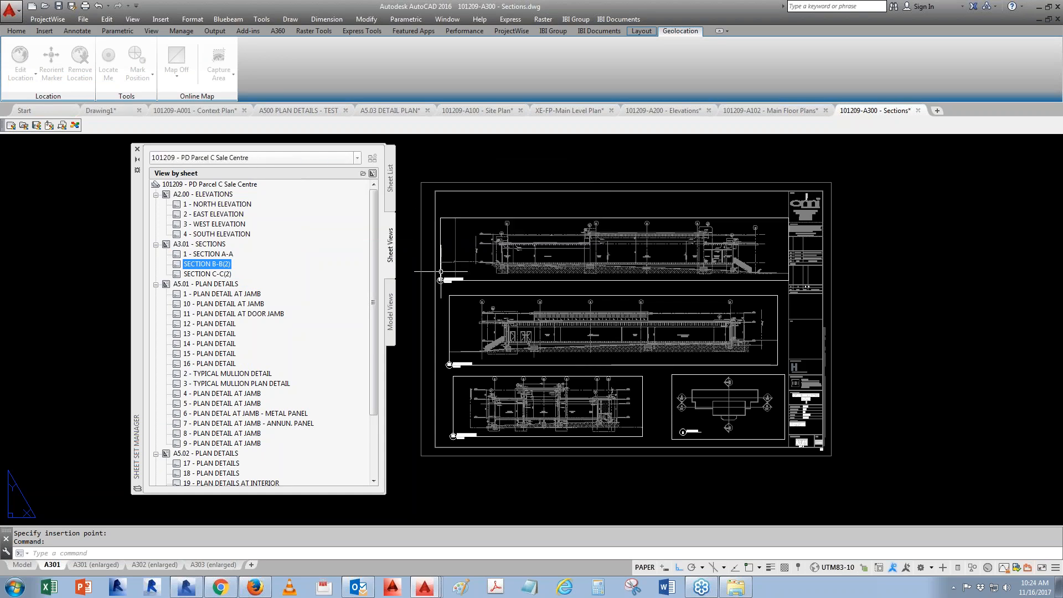
- Save the sections drawing
scroll(449, 436, up, 6)
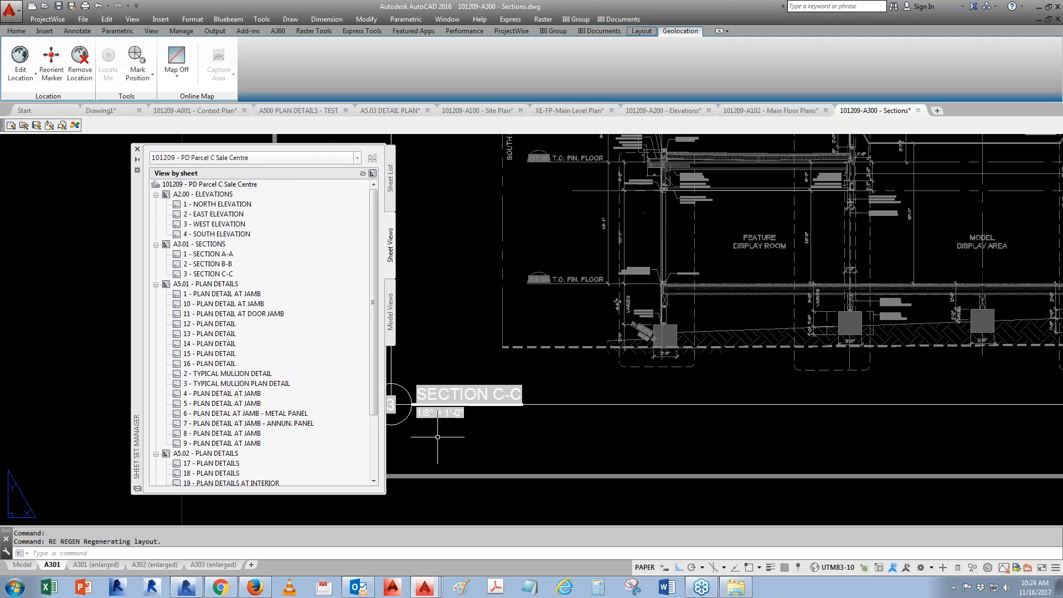
scroll(447, 463, down, 6)
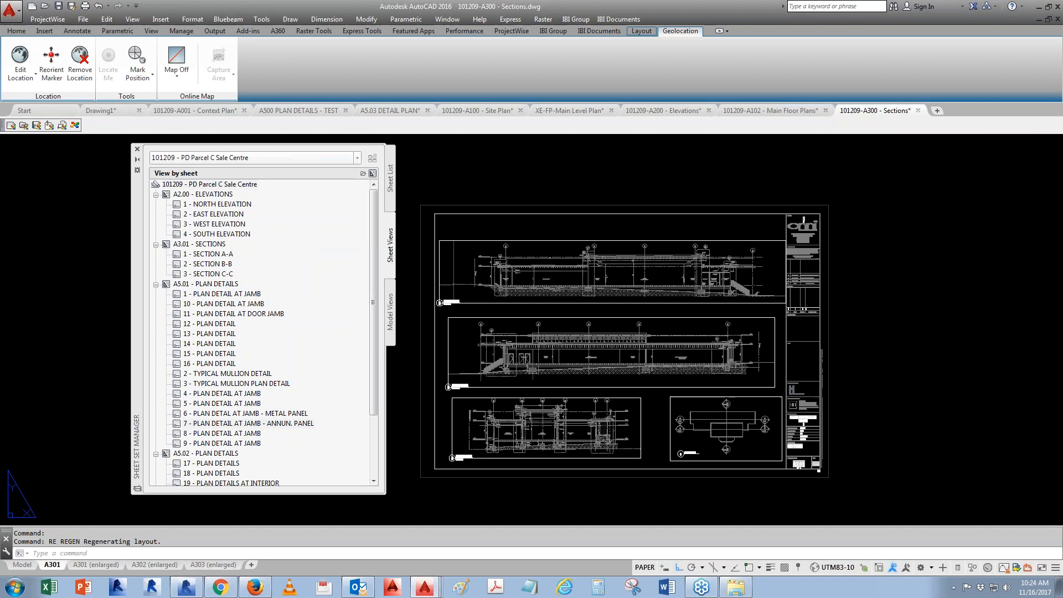
key(ctrl+s)
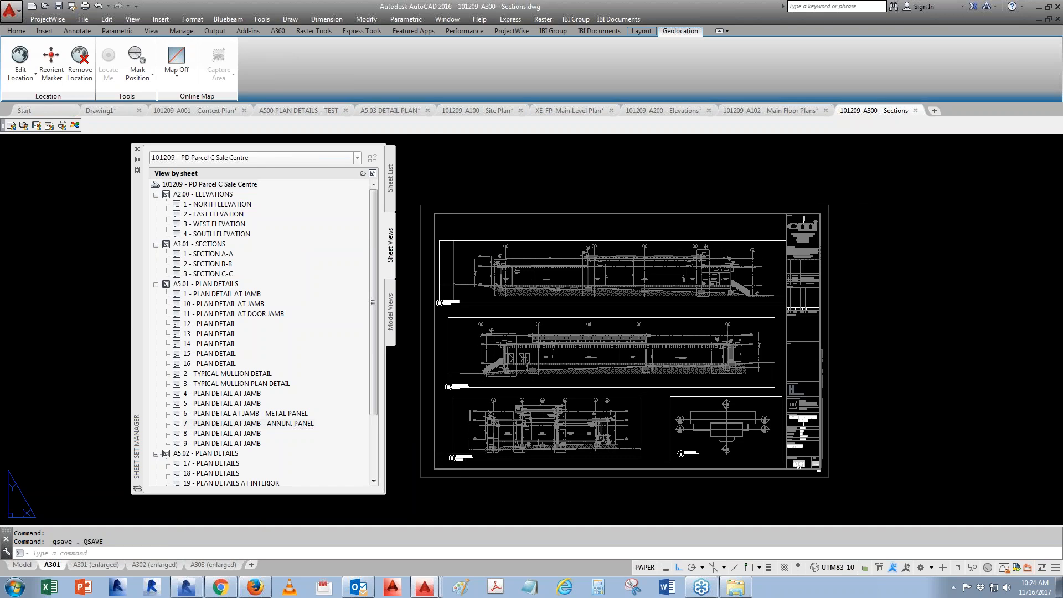
- Open the main level plan xref from the Main Floor Plans drawing and frame the building
click(770, 110)
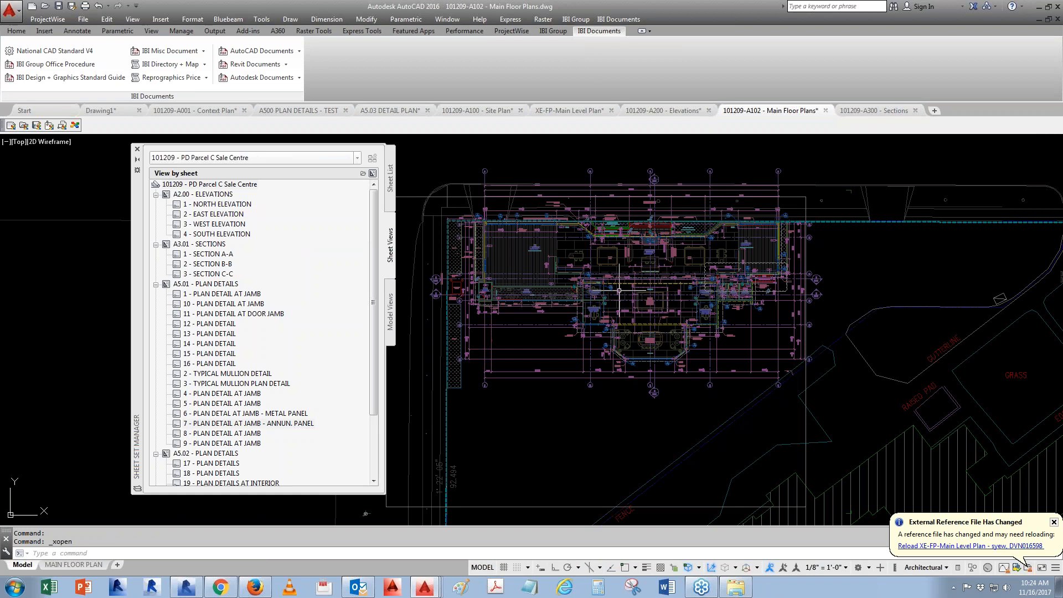
click(549, 269)
right_click(545, 269)
click(577, 298)
middle_drag(743, 304, 631, 301)
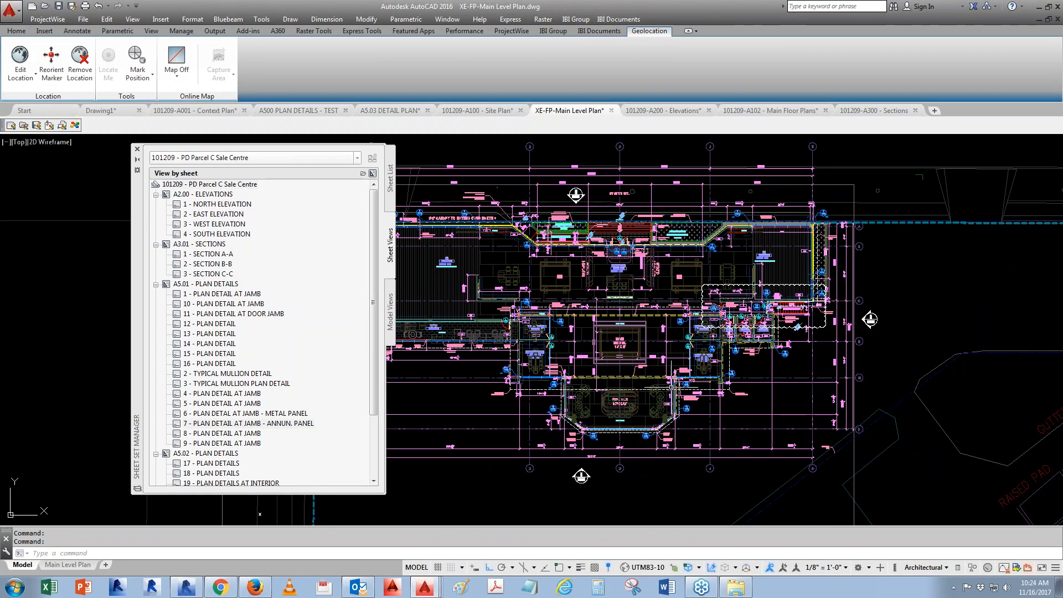
middle_drag(529, 453, 680, 440)
middle_drag(626, 387, 543, 405)
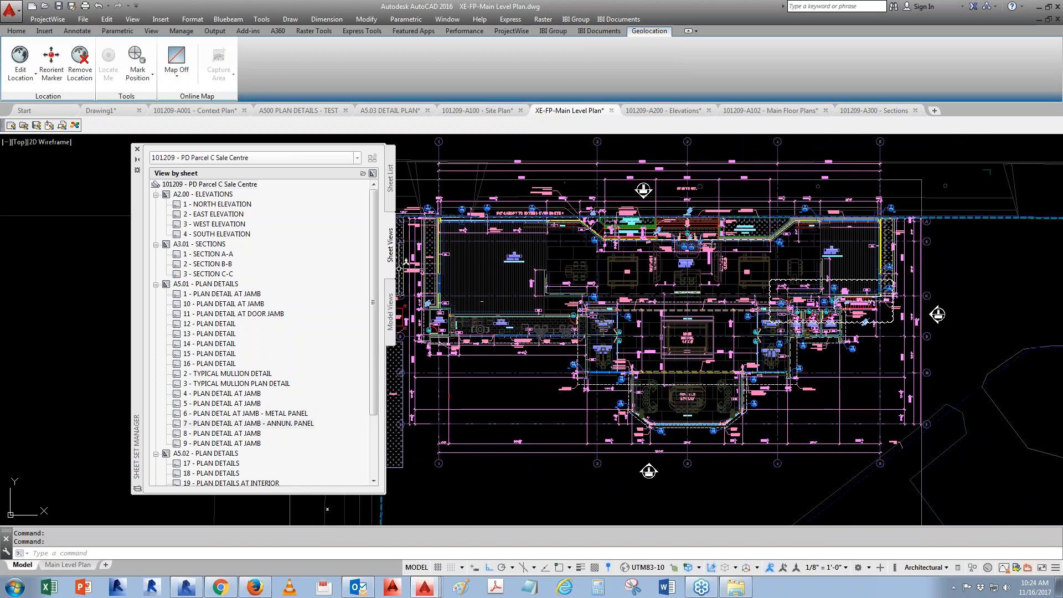
- Try placing a section callout block for SECTION A-A below the floor plan, then delete it
right_click(222, 255)
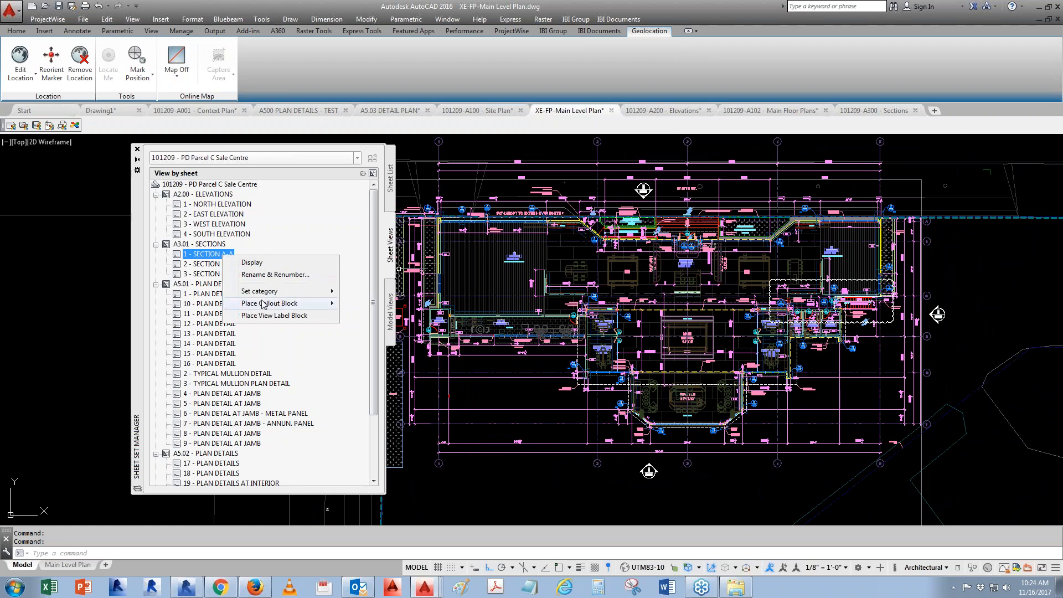
mouse_move(263, 305)
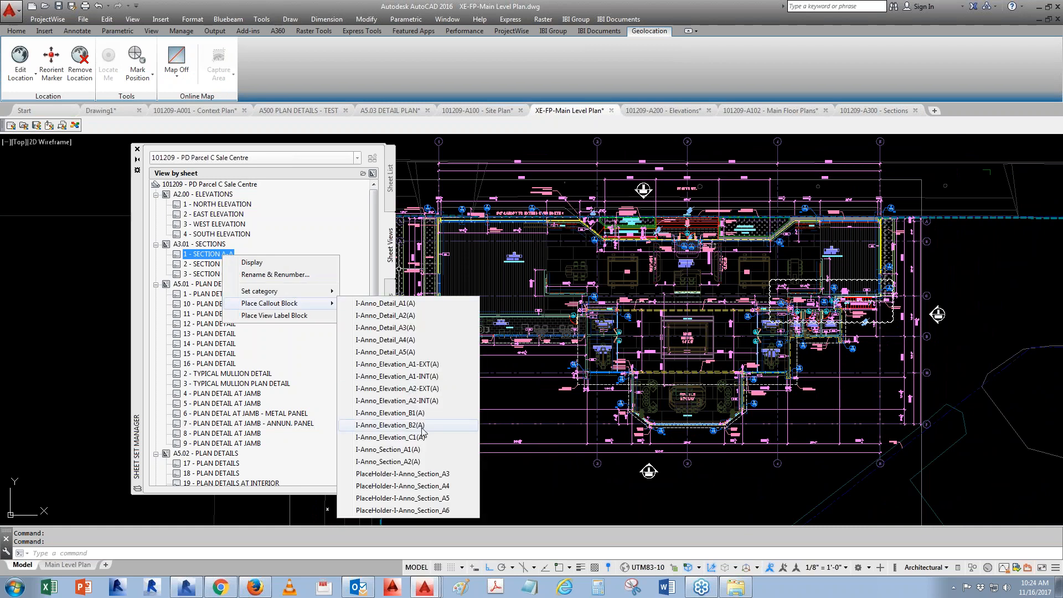
click(446, 476)
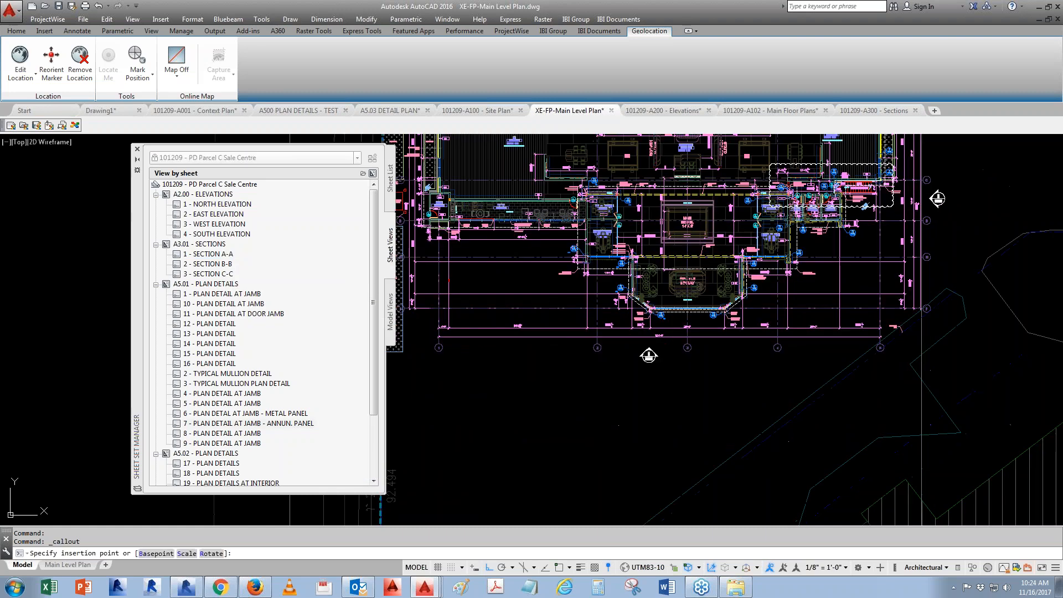
scroll(535, 401, up, 5)
scroll(497, 387, up, 2)
click(519, 394)
click(558, 382)
scroll(574, 429, down, 4)
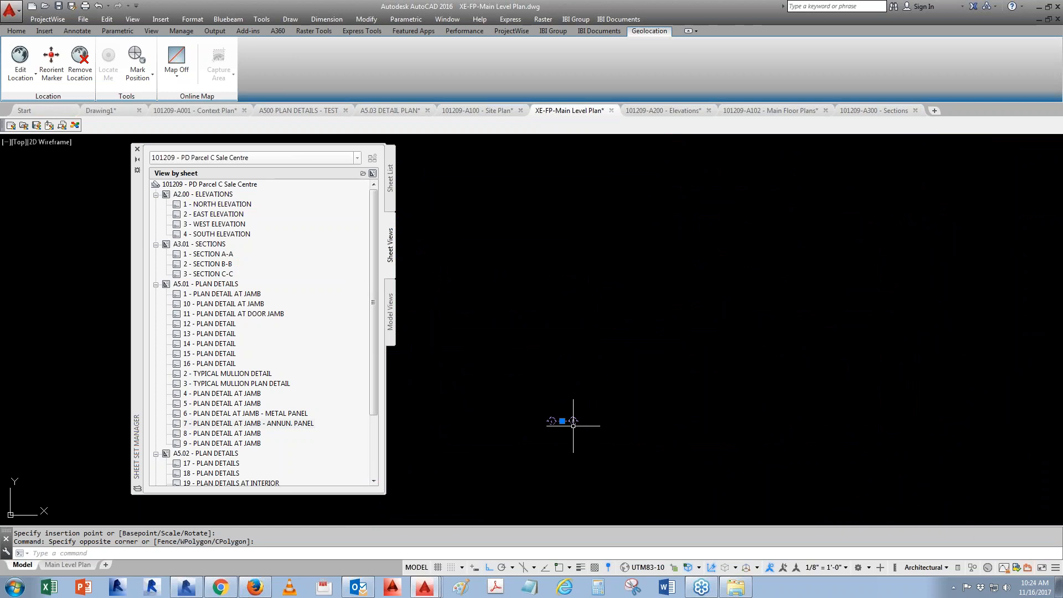
key(Delete)
right_click(224, 256)
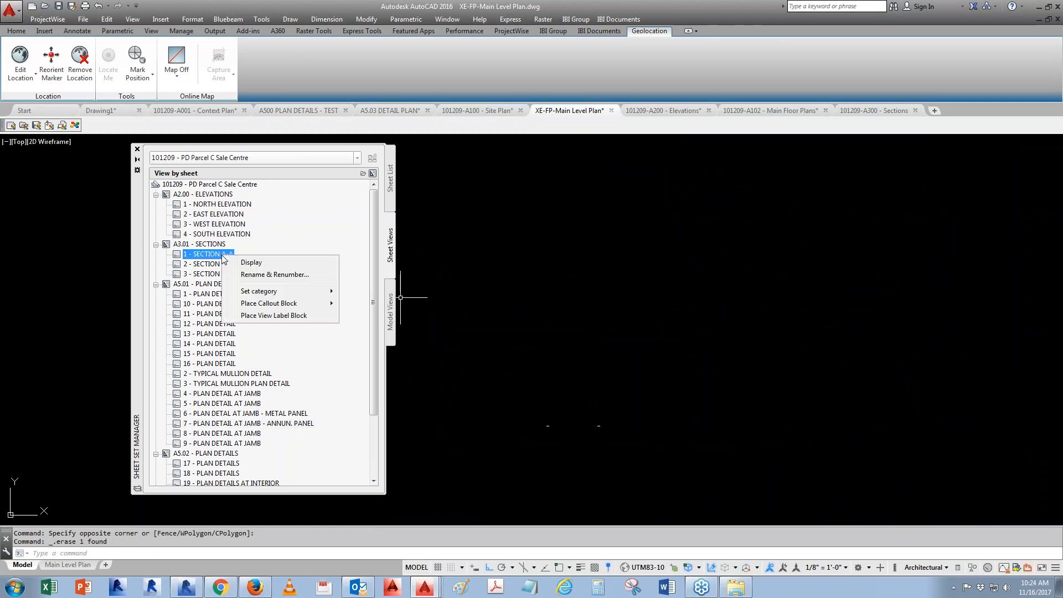
mouse_move(283, 306)
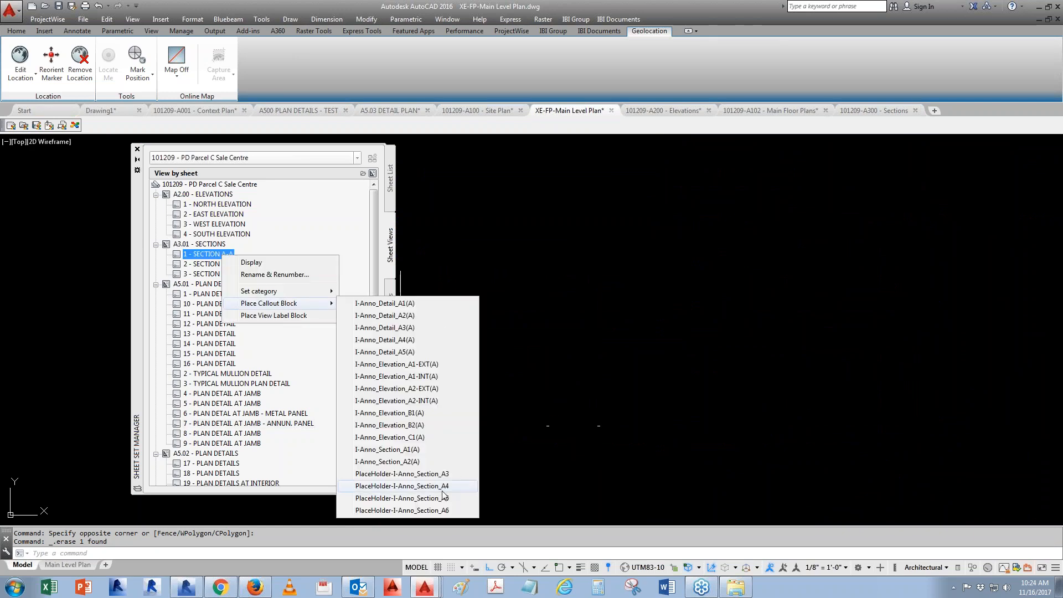
click(402, 498)
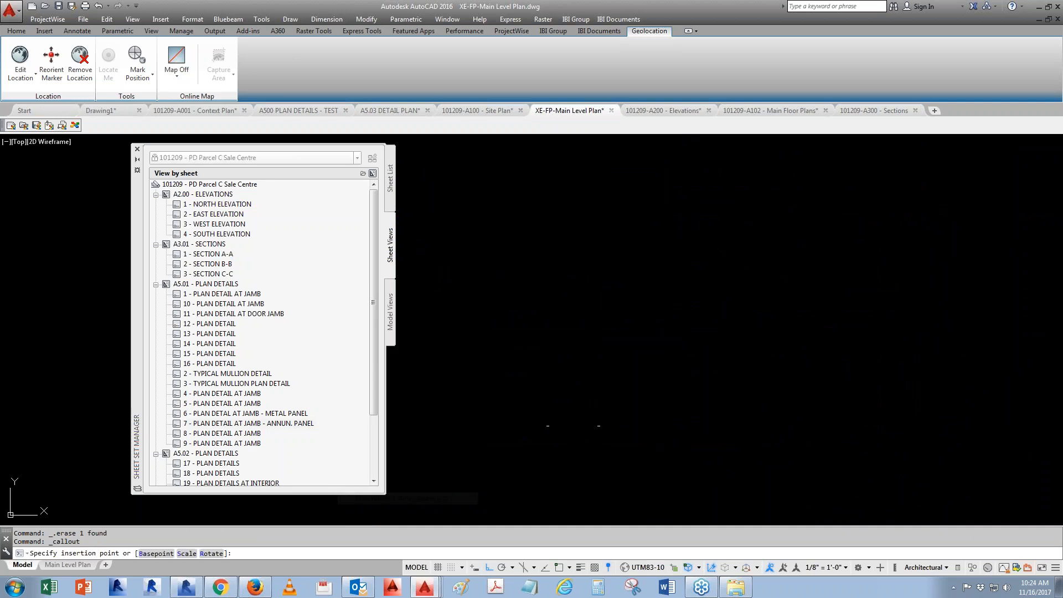
key(Escape)
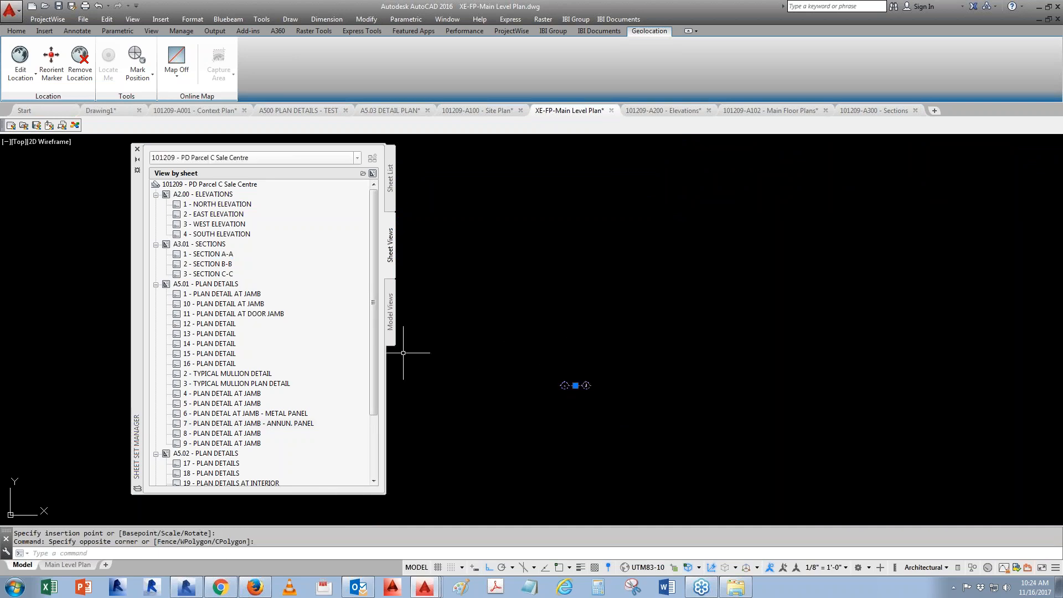
- Try placing the PlaceHolder-I-Anno_Section_A5 callout for SECTION A-A, exploding it, then erase it
right_click(209, 253)
mouse_move(271, 299)
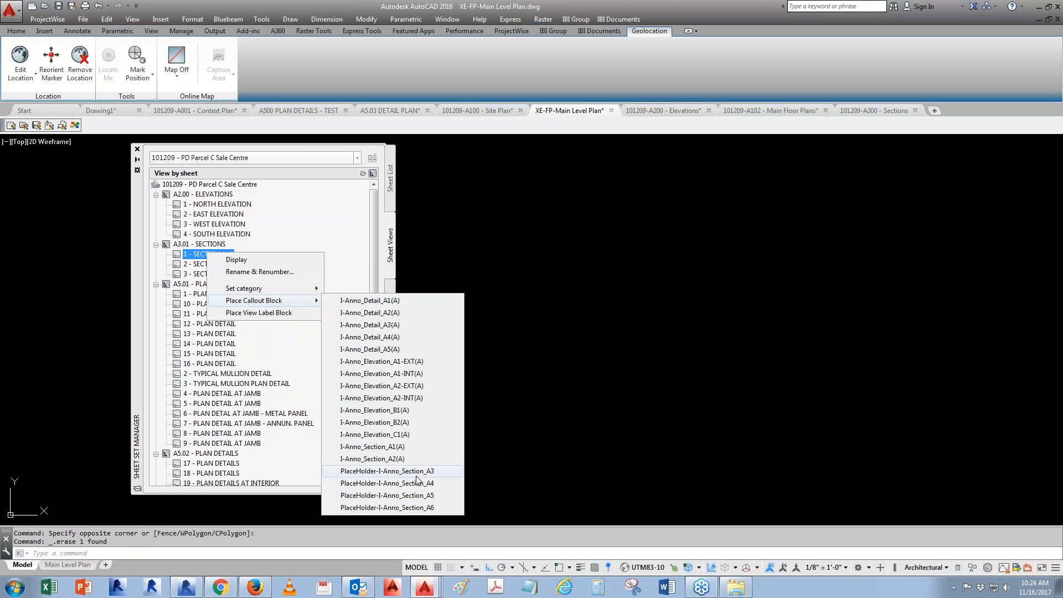
click(418, 508)
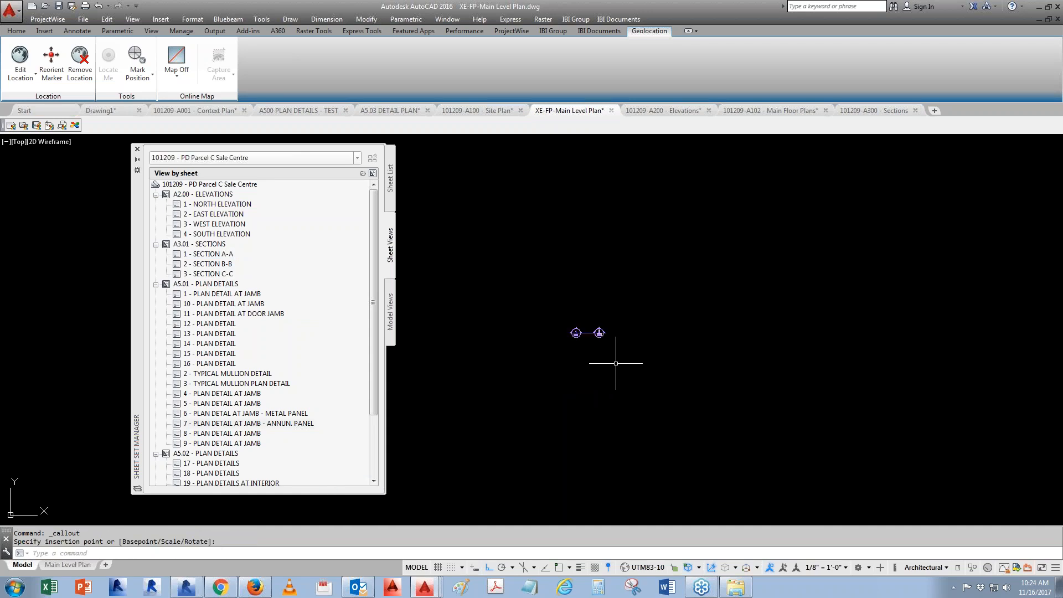
click(594, 366)
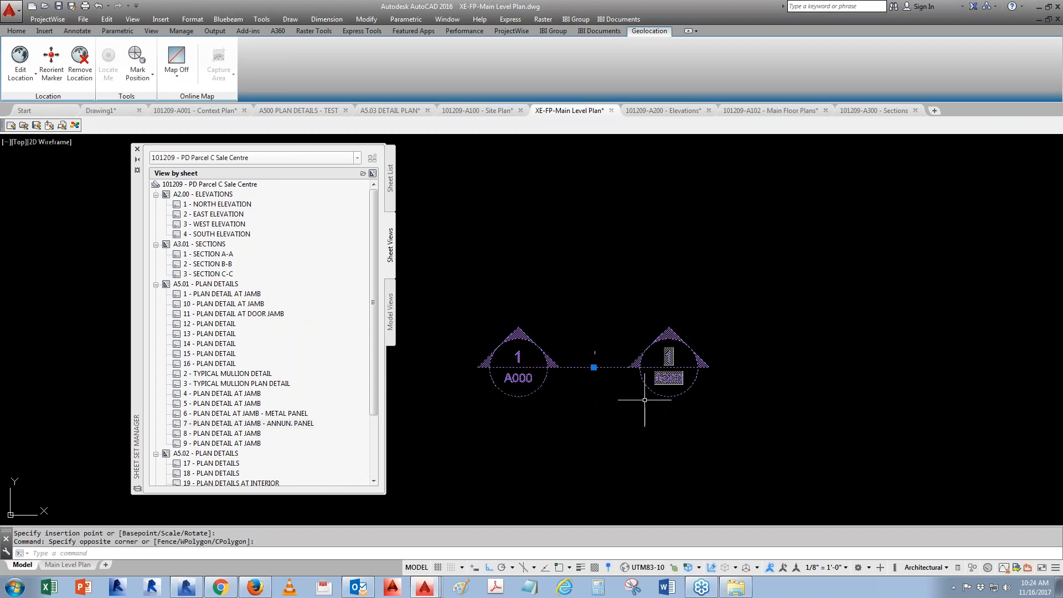
text(x)
key(Return)
click(582, 368)
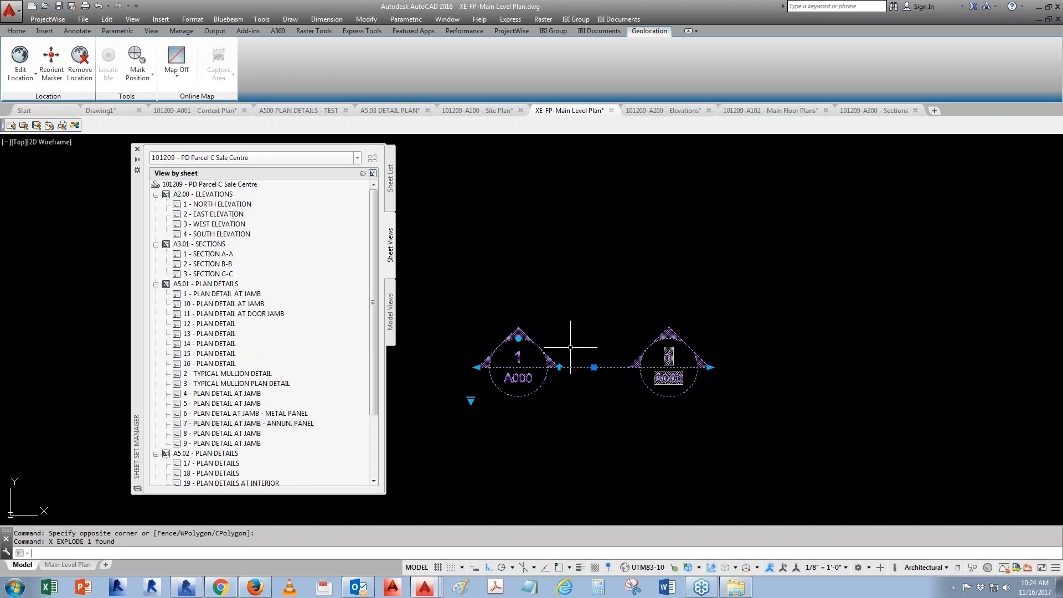
click(713, 367)
scroll(443, 369, down, 2)
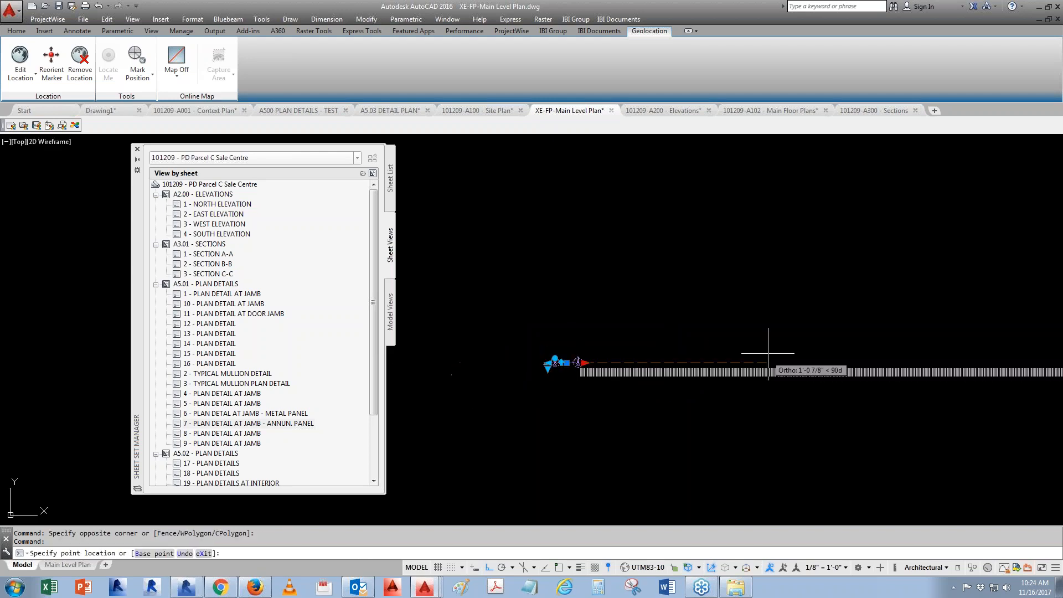
click(741, 420)
scroll(776, 355, up, 5)
key(Escape)
text(re)
key(Return)
scroll(778, 338, up, 5)
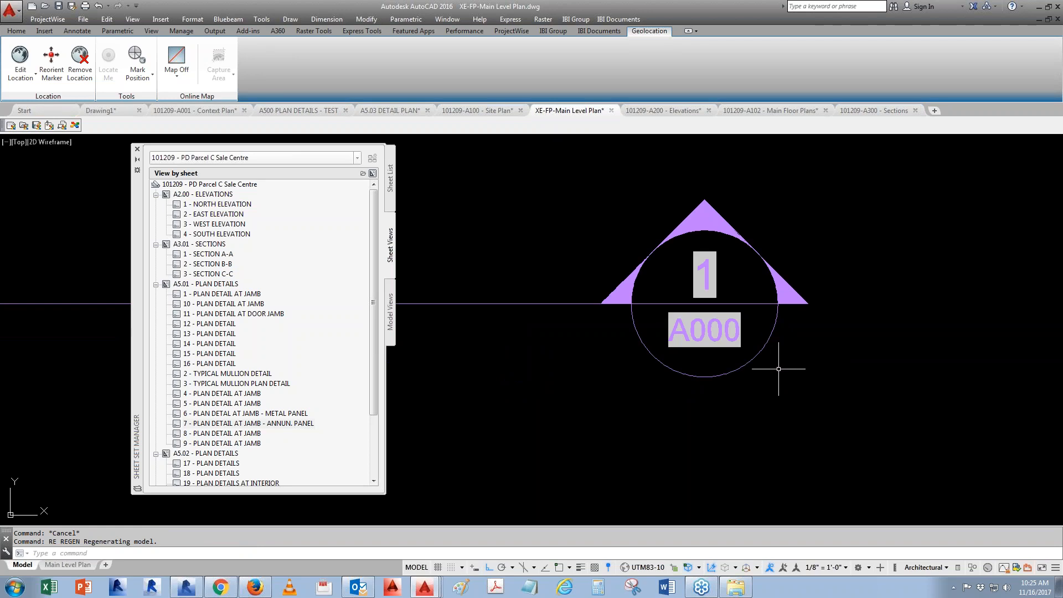
scroll(764, 361, down, 5)
click(673, 242)
click(604, 331)
text(e)
key(Return)
- Try placing an I-Anno_Detail_A4(A) callout block for SECTION A-A below the floor plan
click(392, 186)
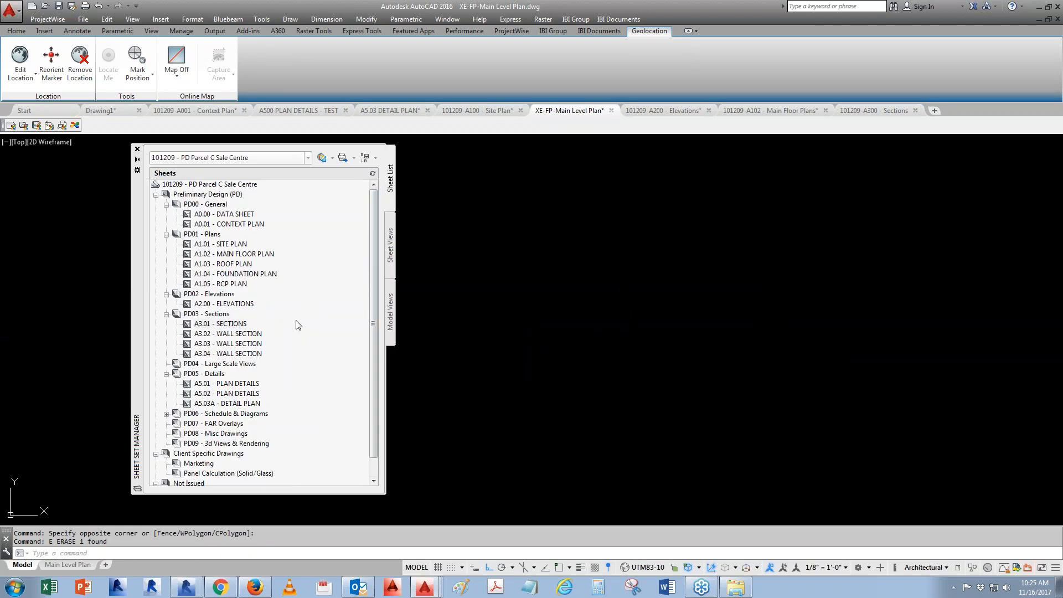
click(391, 239)
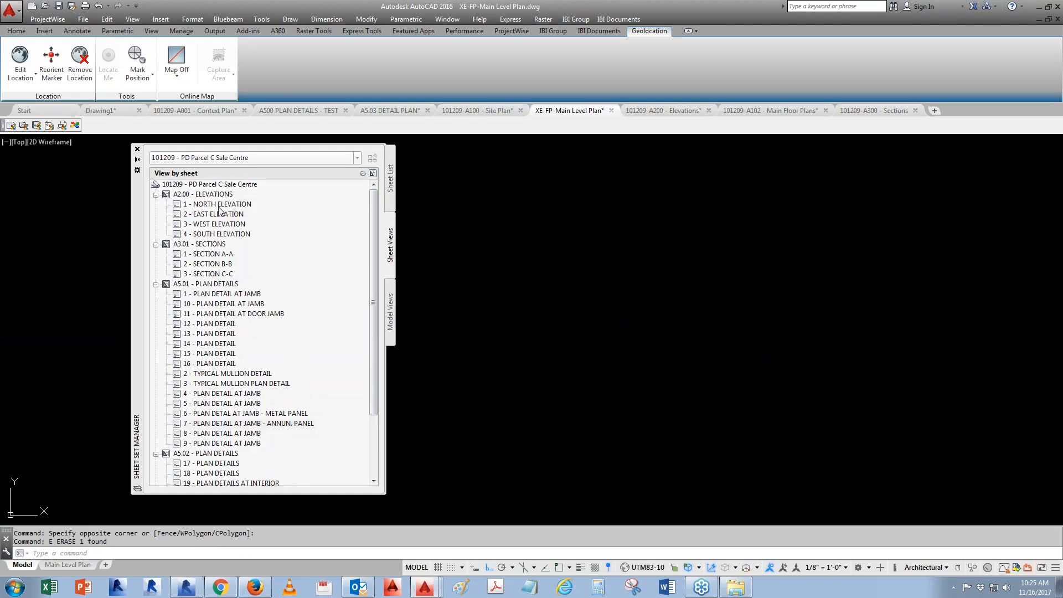
right_click(224, 256)
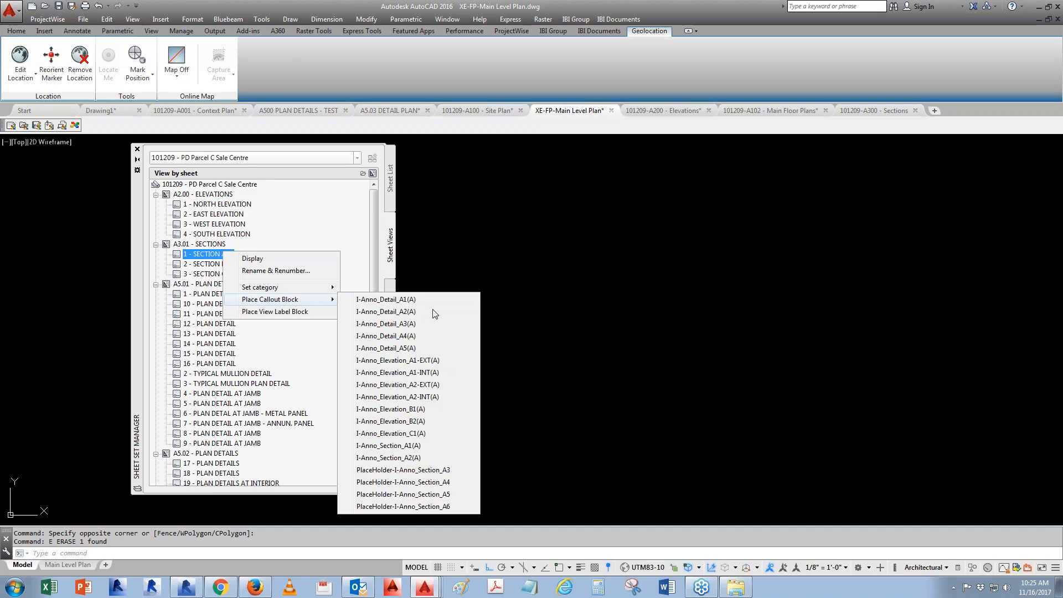
click(417, 337)
click(558, 339)
click(437, 371)
scroll(509, 321, down, 4)
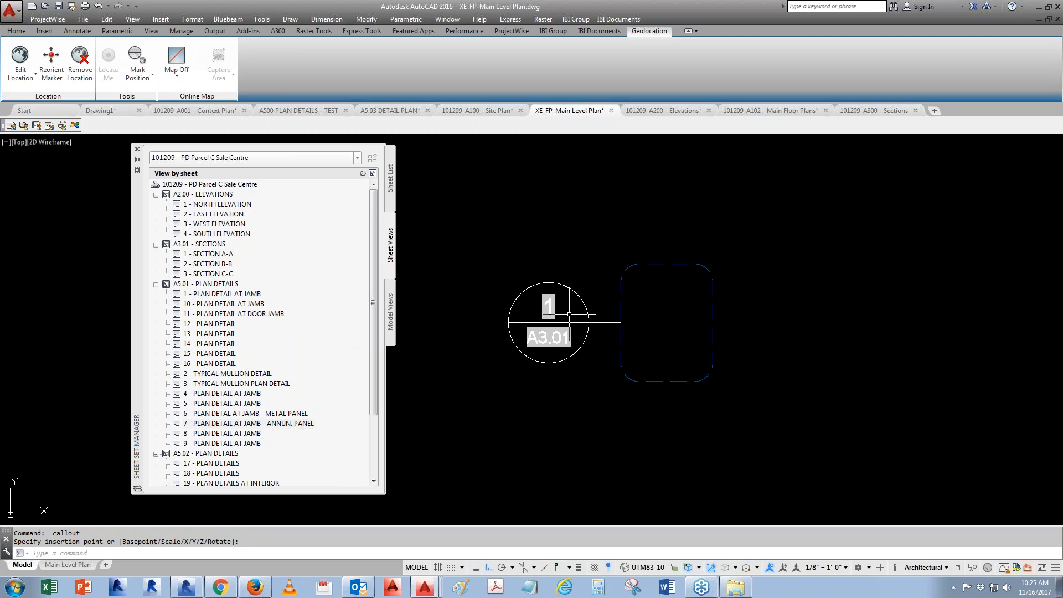
key(Escape)
click(586, 454)
scroll(592, 463, down, 4)
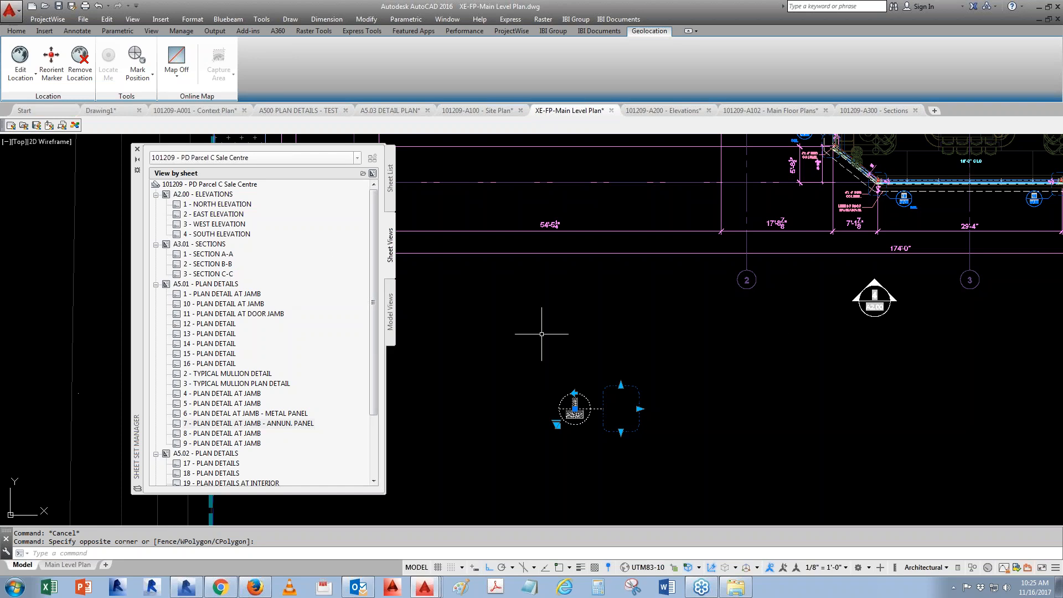
- Place an I-Anno_Section_A1(A) callout block for SECTION A-A below the floor plan
right_click(214, 255)
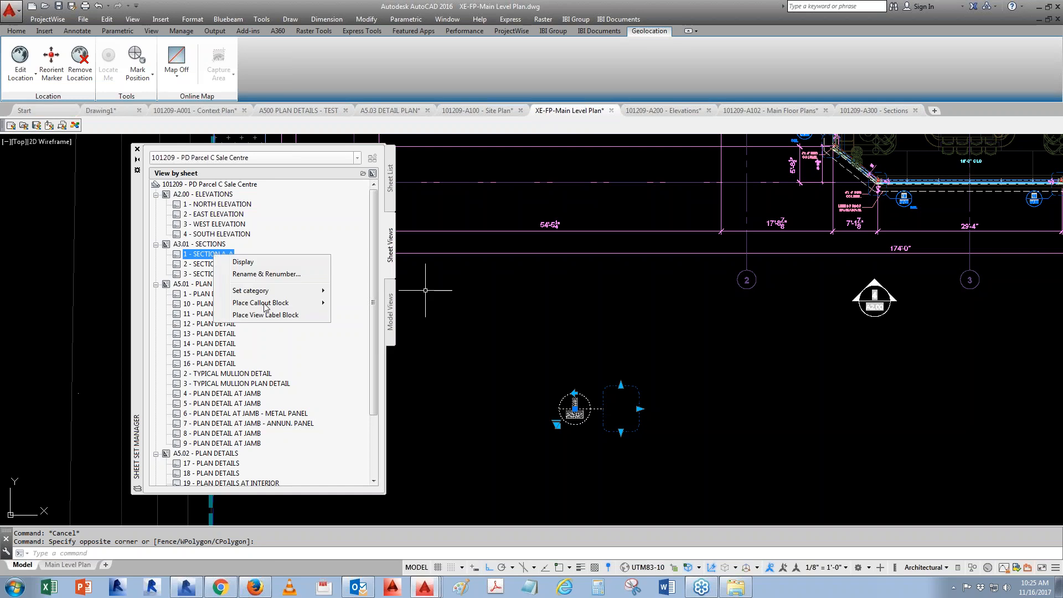
mouse_move(284, 306)
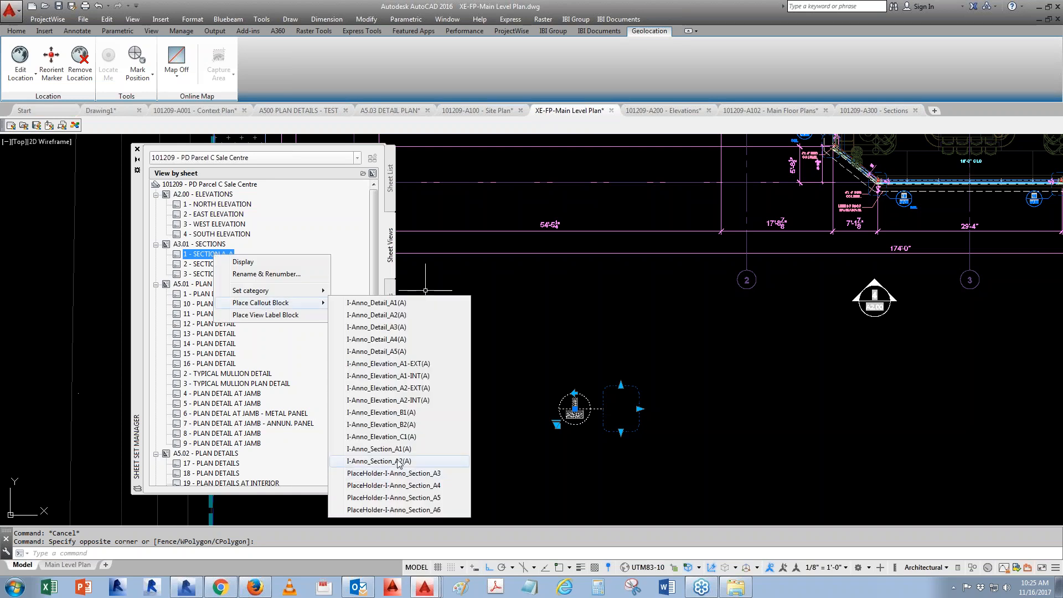
click(382, 450)
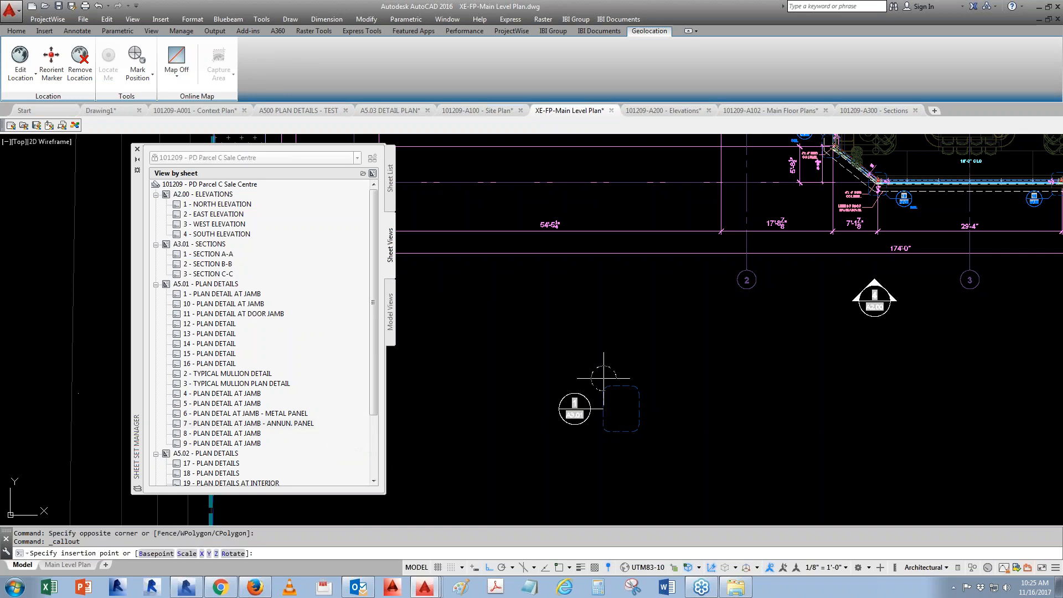
click(562, 361)
click(449, 370)
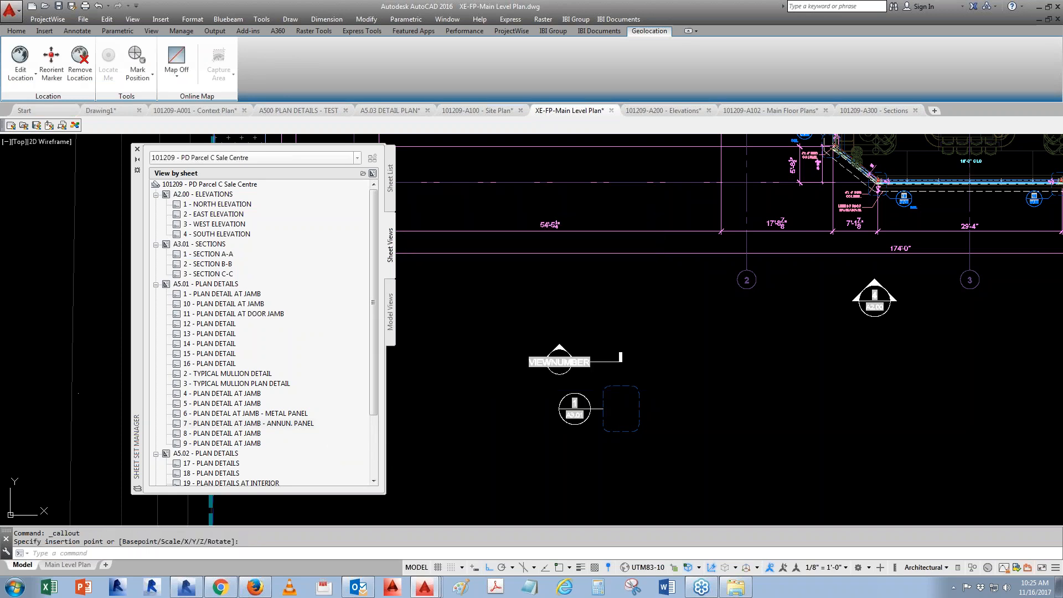
scroll(583, 379, up, 3)
- Place an I-Anno_Section_A2(A) callout block for SECTION A-A beside the earlier callouts
right_click(215, 187)
right_click(216, 255)
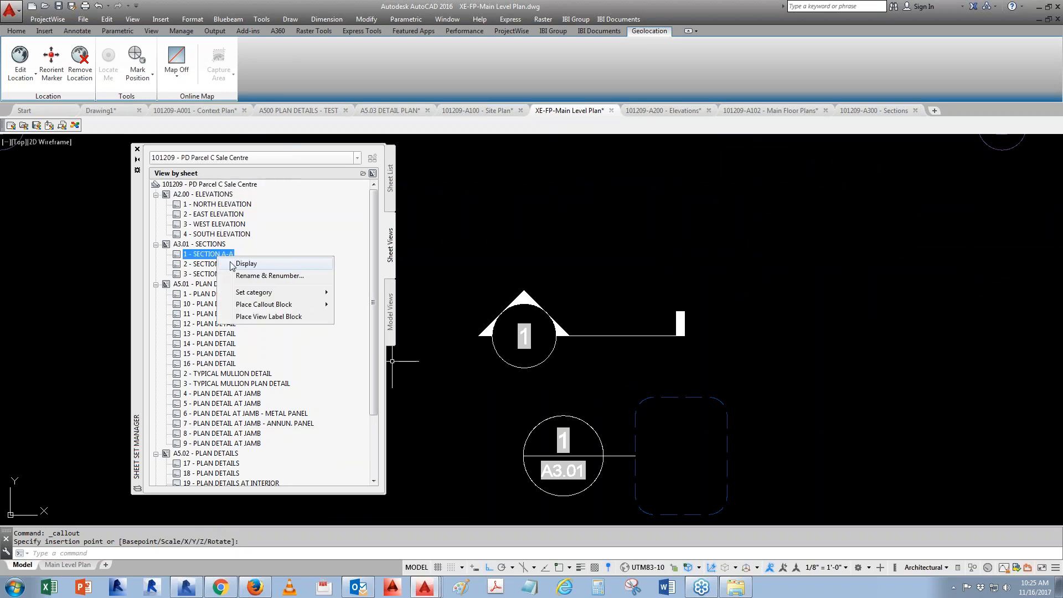
mouse_move(280, 309)
click(382, 464)
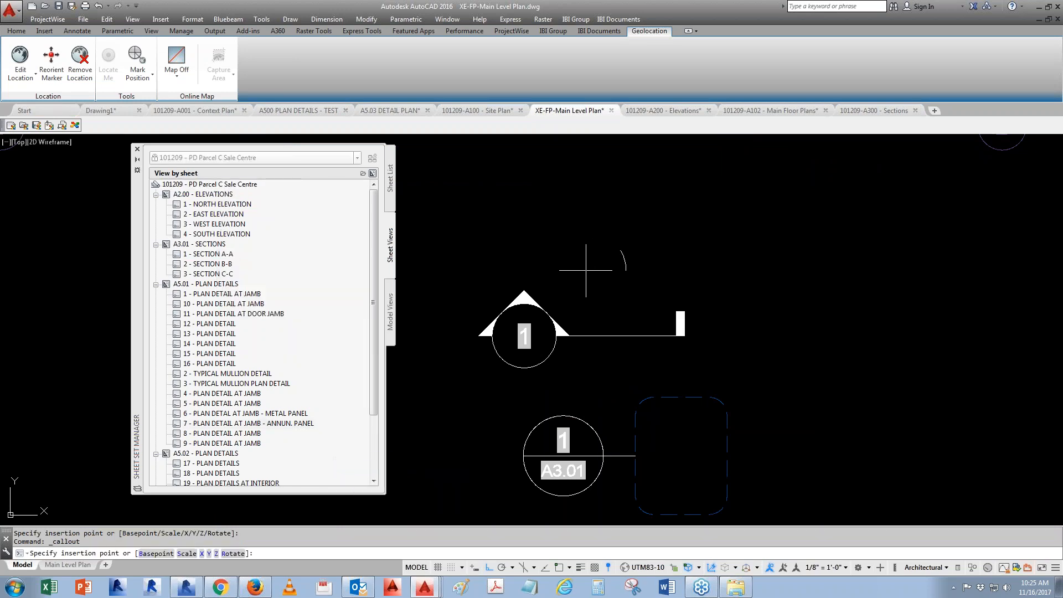
click(494, 222)
click(456, 371)
scroll(584, 395, down, 2)
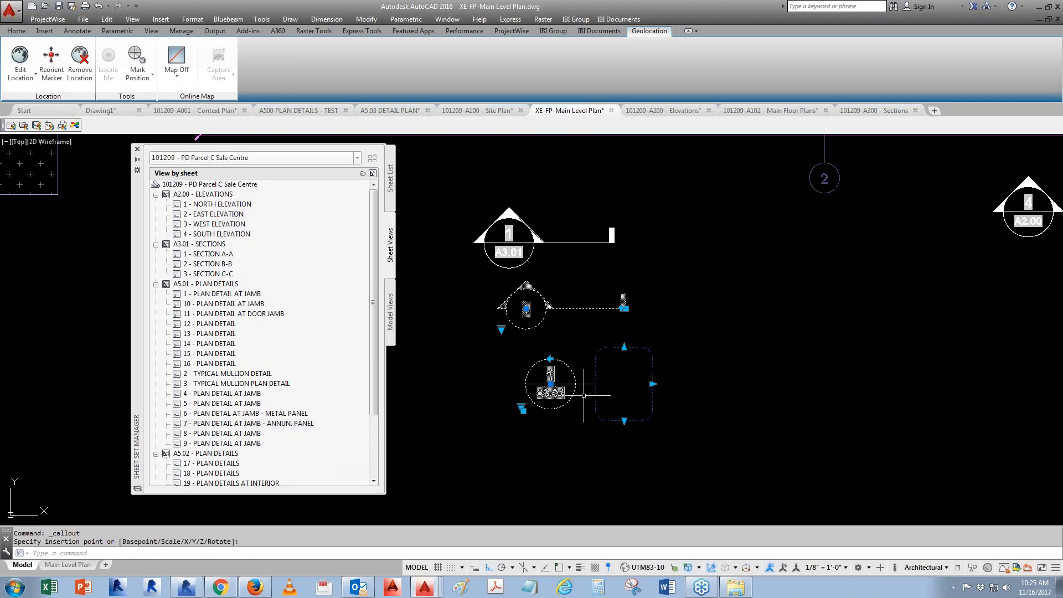
- Erase two of the trial callouts, keeping one section callout for SECTION A-A
key(Escape)
scroll(610, 418, down, 3)
scroll(578, 389, up, 3)
click(670, 439)
click(636, 409)
click(612, 410)
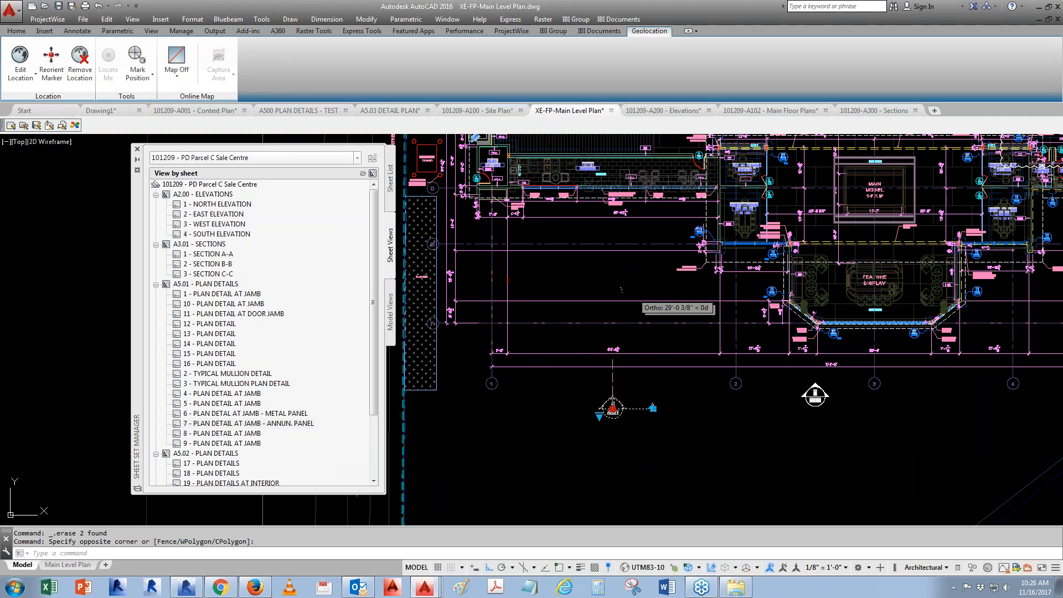
- Stretch the section callout's endpoints so the cut line crosses the building's west side
middle_drag(621, 290, 667, 395)
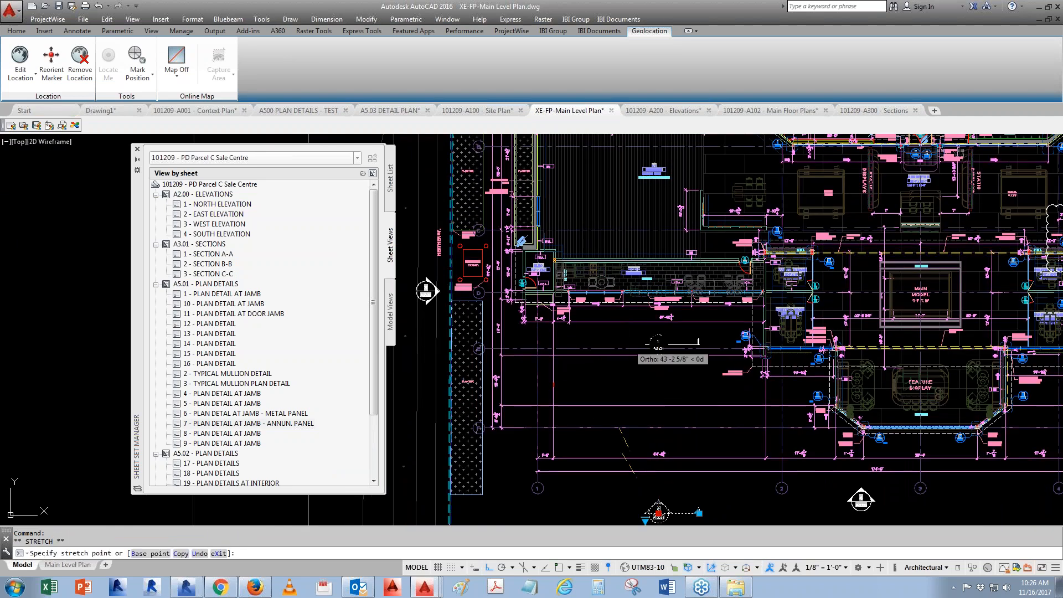
scroll(482, 227, up, 2)
key(F8)
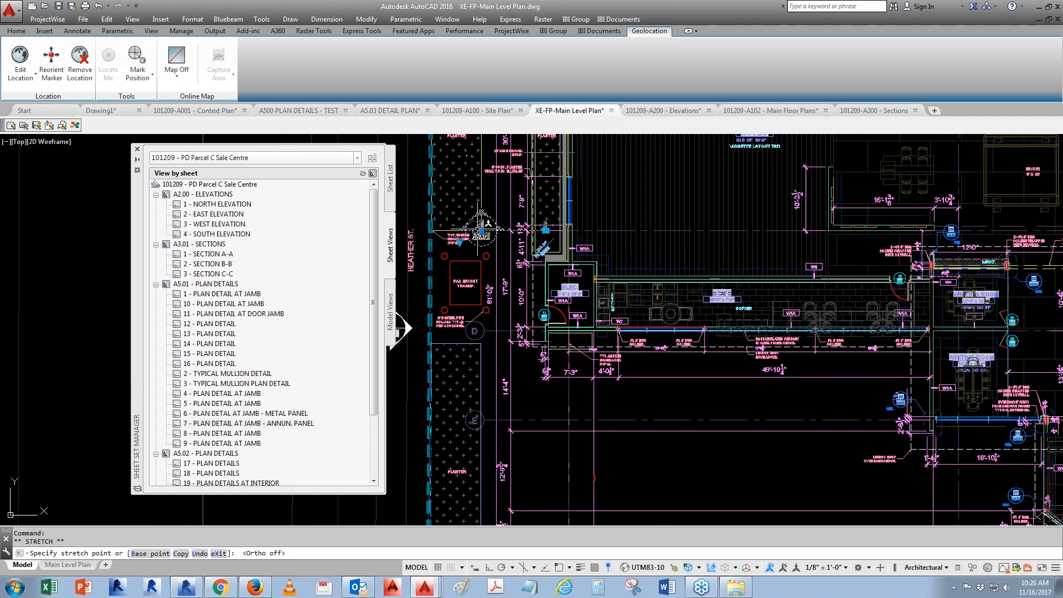
key(F3)
click(477, 193)
click(542, 194)
key(F8)
click(745, 208)
key(Escape)
key(Escape)
scroll(582, 221, down, 4)
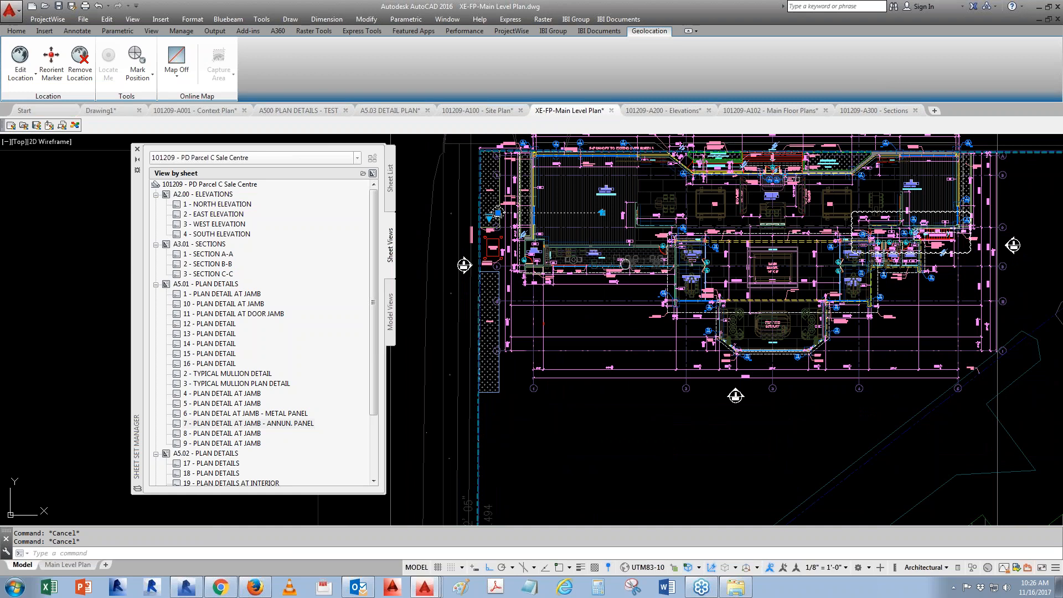
- Stretch the section line's grip vertically to reposition the cut through the building
middle_drag(626, 265, 586, 281)
click(563, 229)
middle_drag(892, 229, 632, 233)
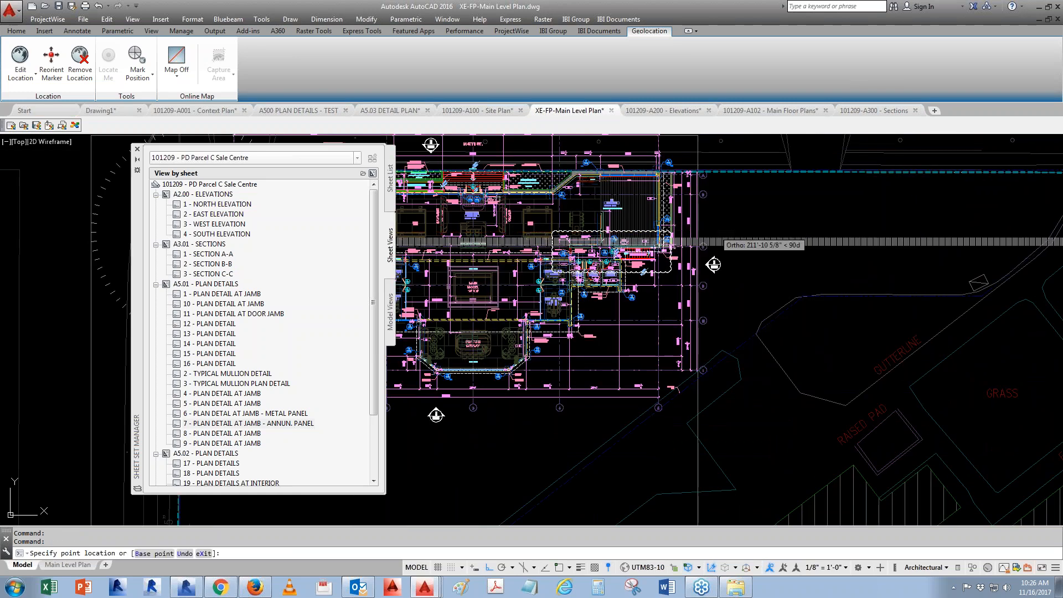
key(Escape)
key(Escape)
scroll(779, 235, down, 5)
scroll(560, 263, up, 8)
middle_drag(657, 229, 658, 372)
text(re)
key(Return)
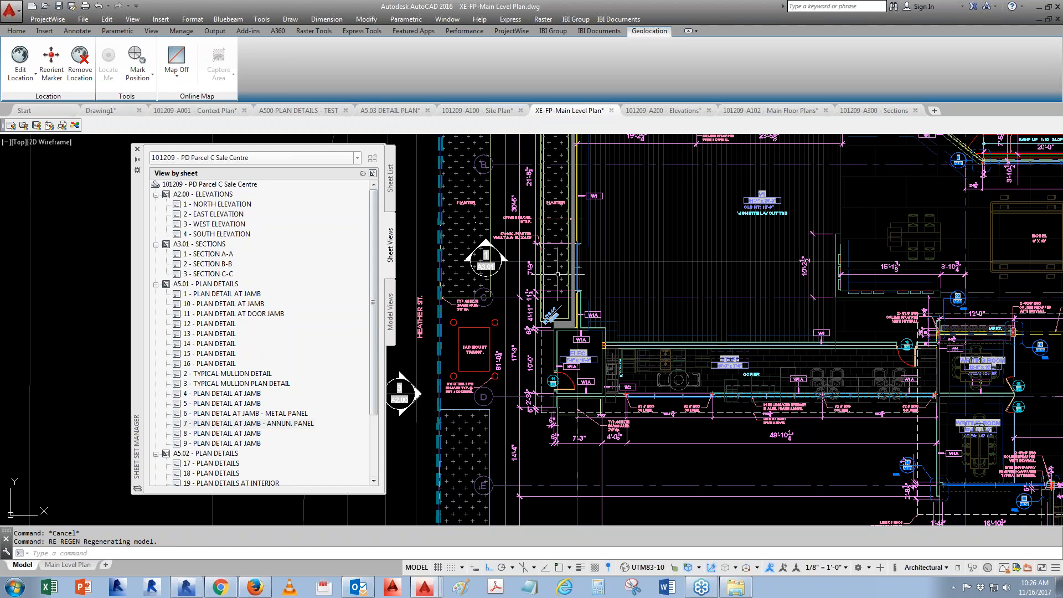
scroll(550, 275, down, 8)
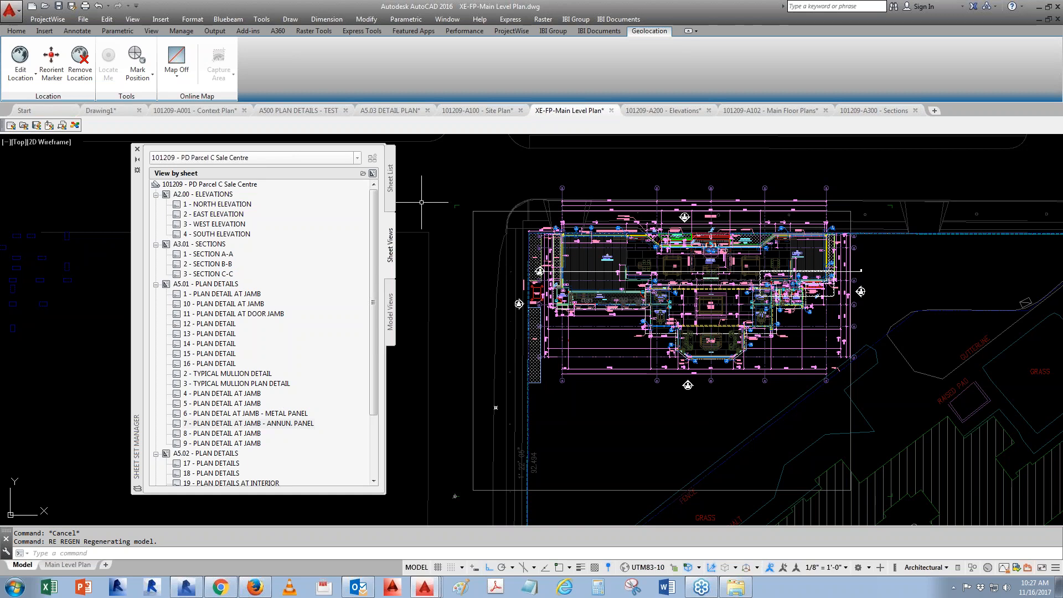
click(391, 179)
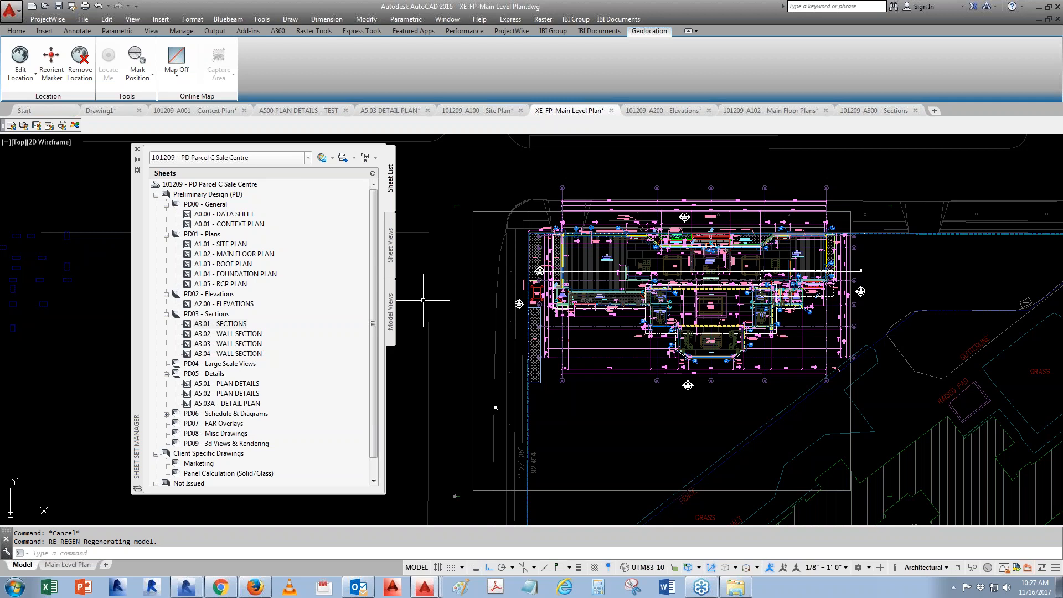